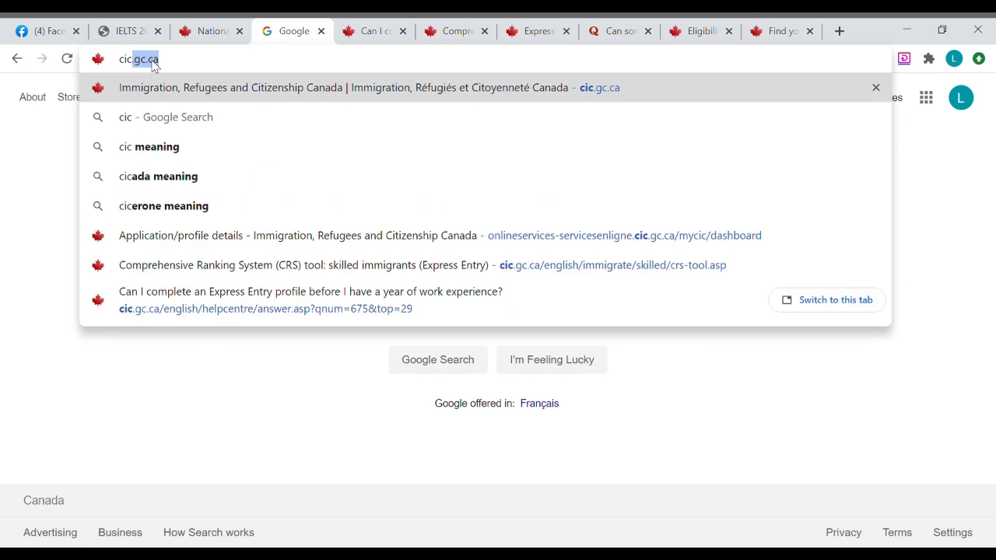
Open cic.gc.ca and view the Immigration and citizenship site in English.
key(Return)
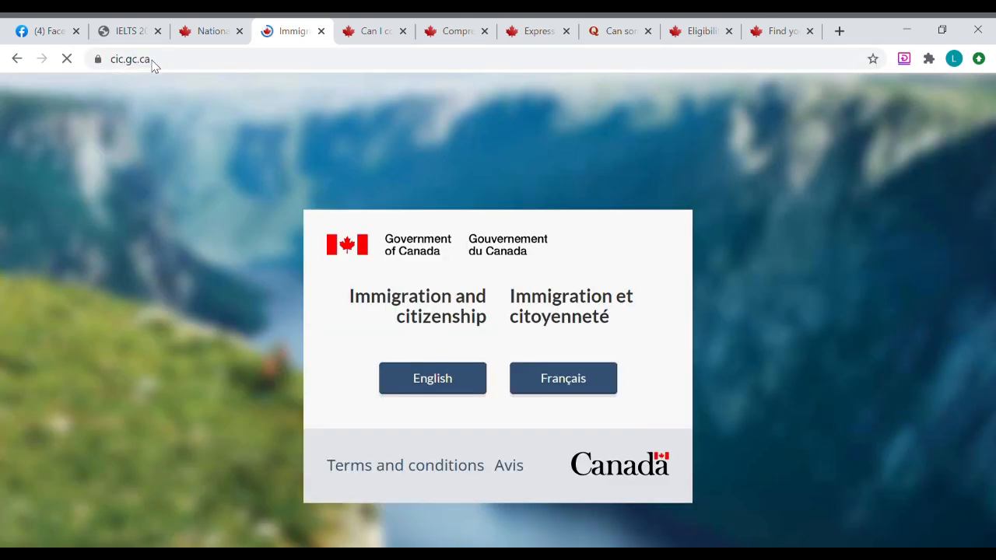
click(480, 380)
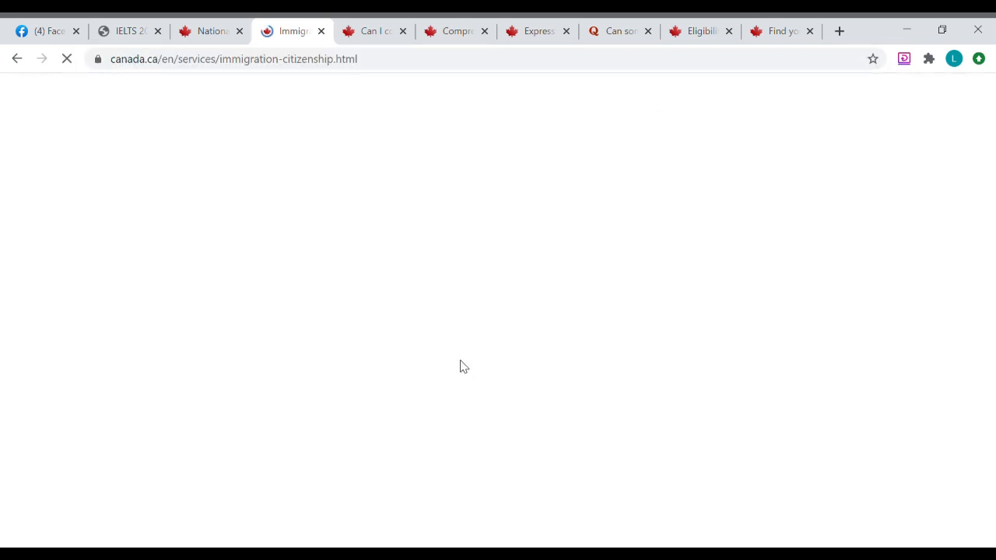
click(990, 212)
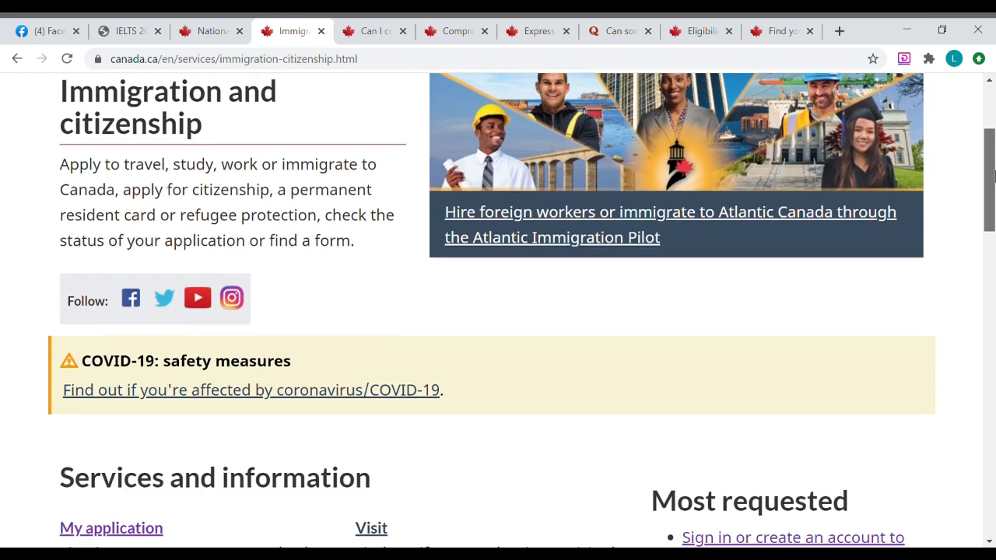
scroll(991, 210, down, 2)
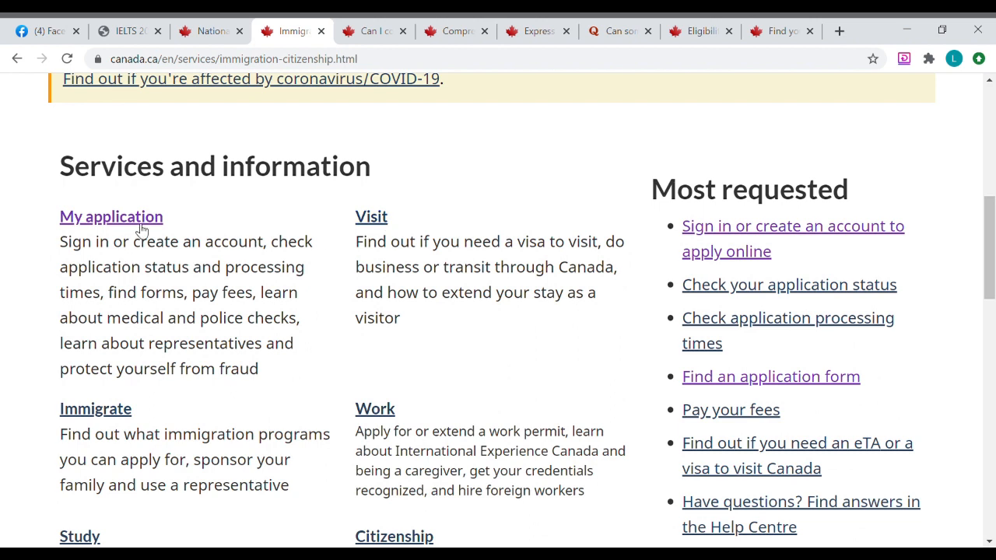
Go to the sign-in page and choose to register for an IRCC secure account.
click(853, 233)
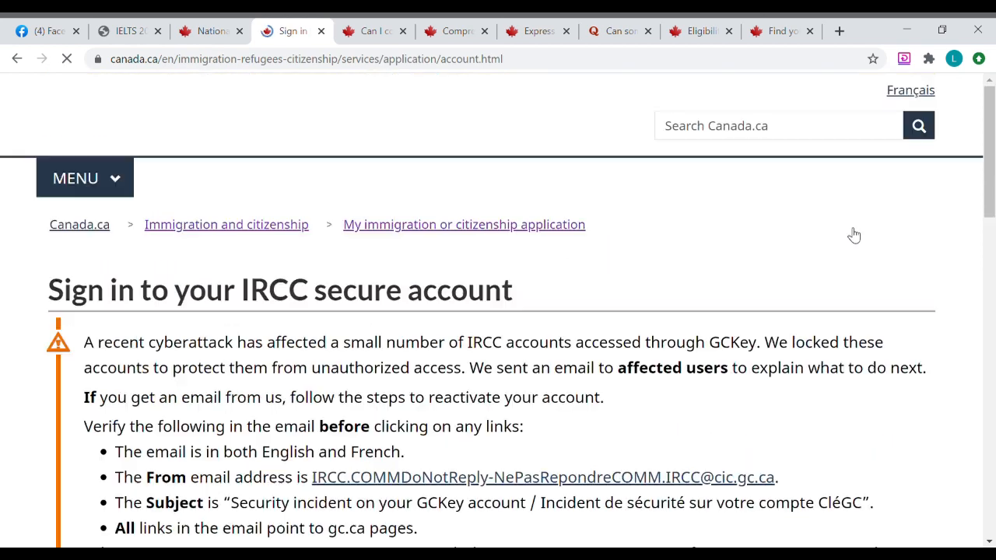
drag(993, 171, 994, 263)
scroll(587, 339, down, 5)
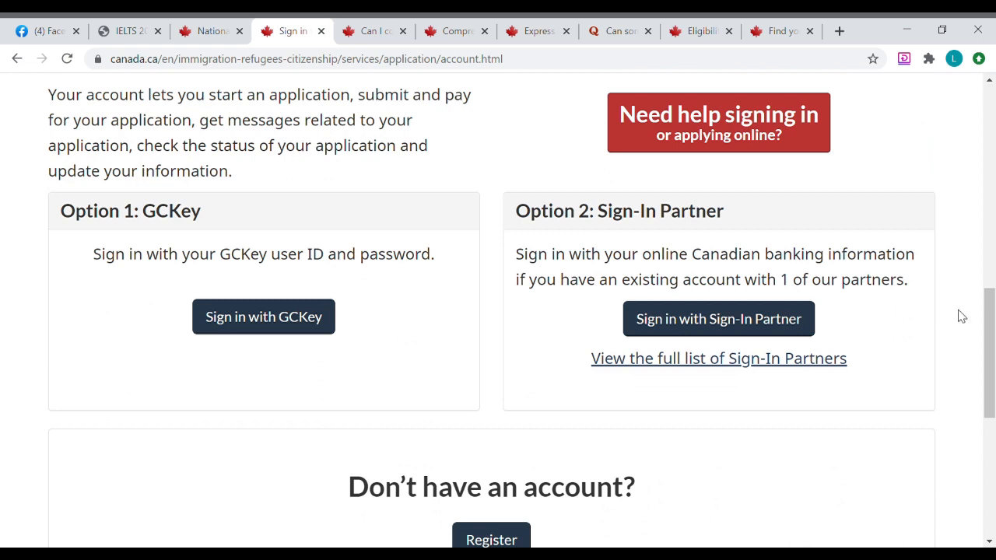
drag(994, 315, 993, 331)
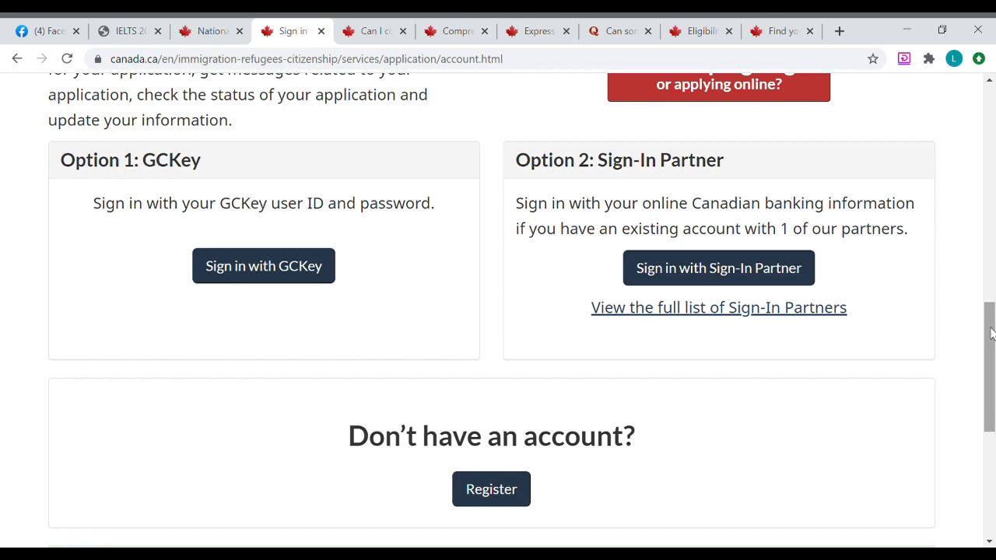
mouse_move(990, 328)
mouse_down()
mouse_move(990, 351)
mouse_move(990, 338)
mouse_up()
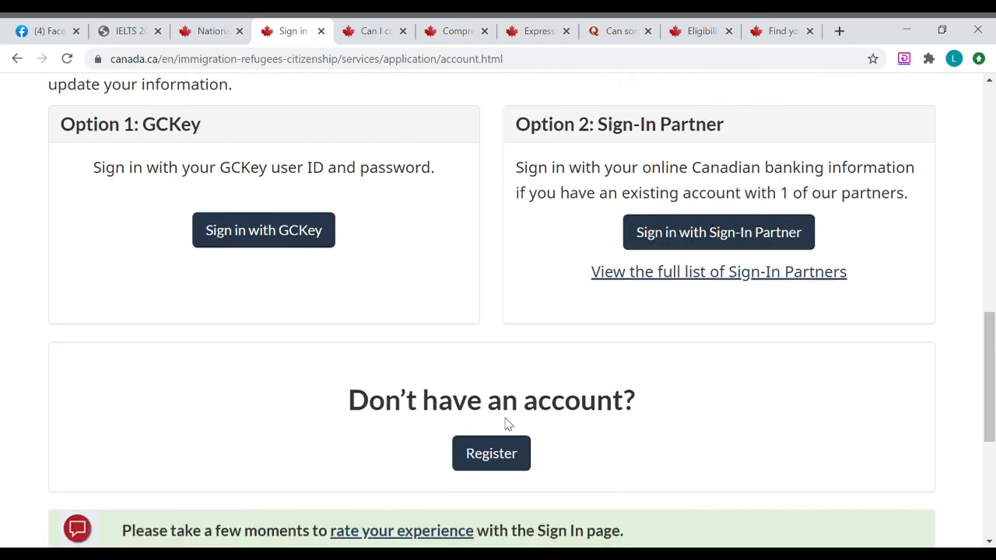
click(507, 445)
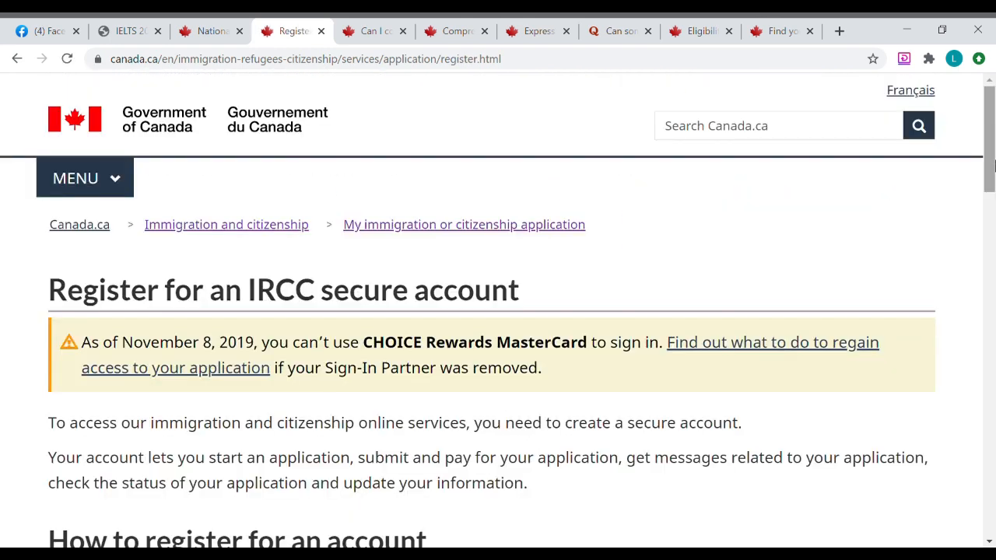
Choose Register with GCKey, start sign-up and accept the GCKey terms and conditions.
drag(993, 164, 986, 411)
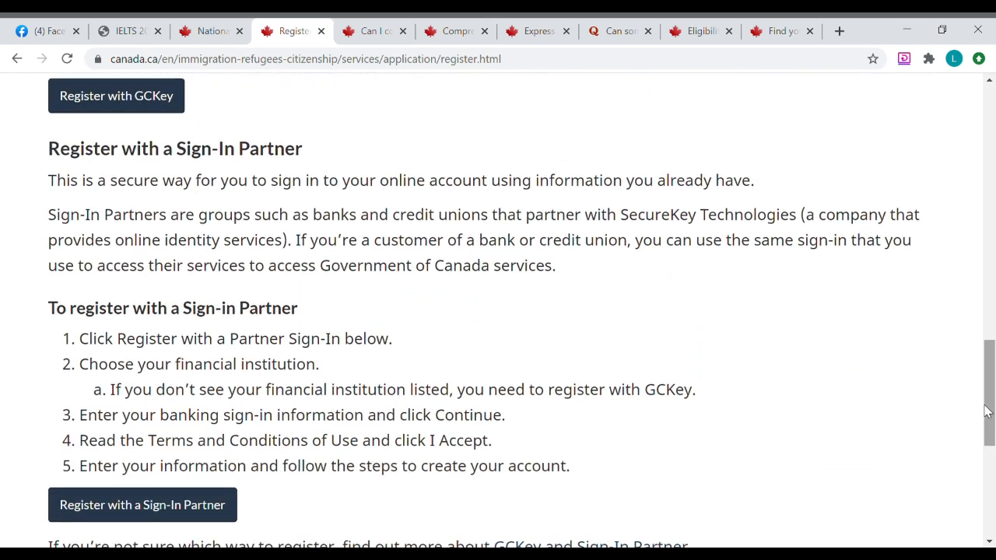
click(123, 107)
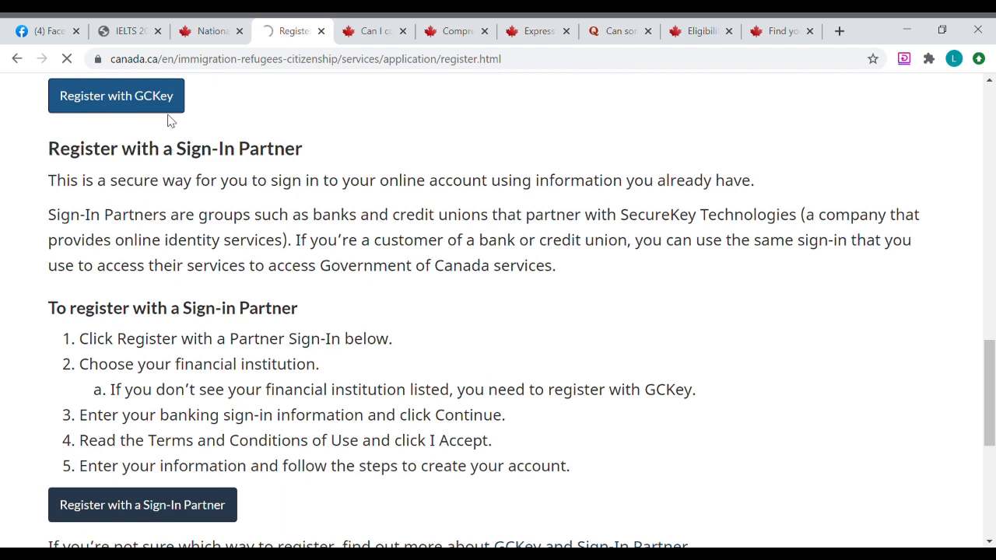
drag(992, 260, 988, 299)
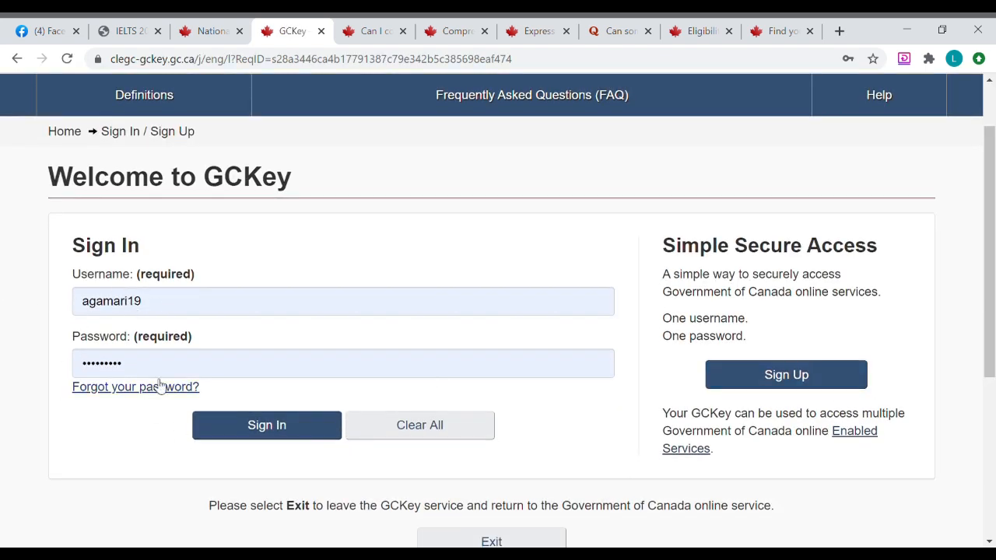
click(789, 375)
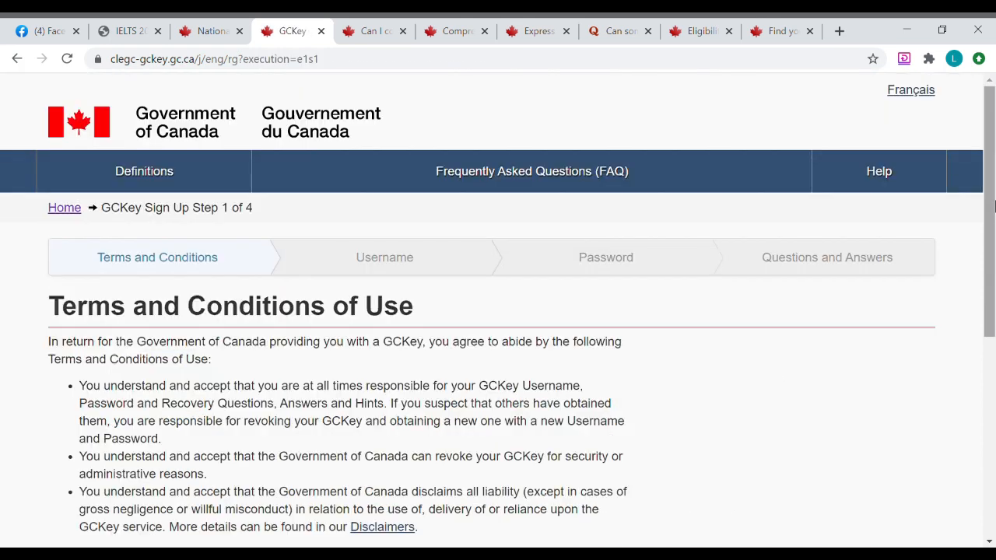
drag(987, 204, 985, 298)
click(269, 428)
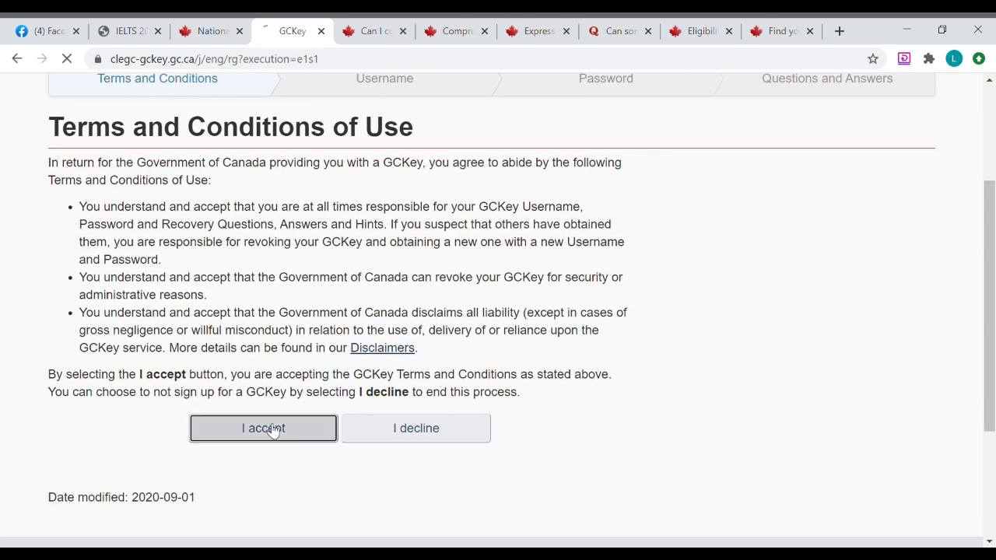
drag(993, 177, 993, 251)
Enter a new GCKey username and continue to password creation.
click(485, 381)
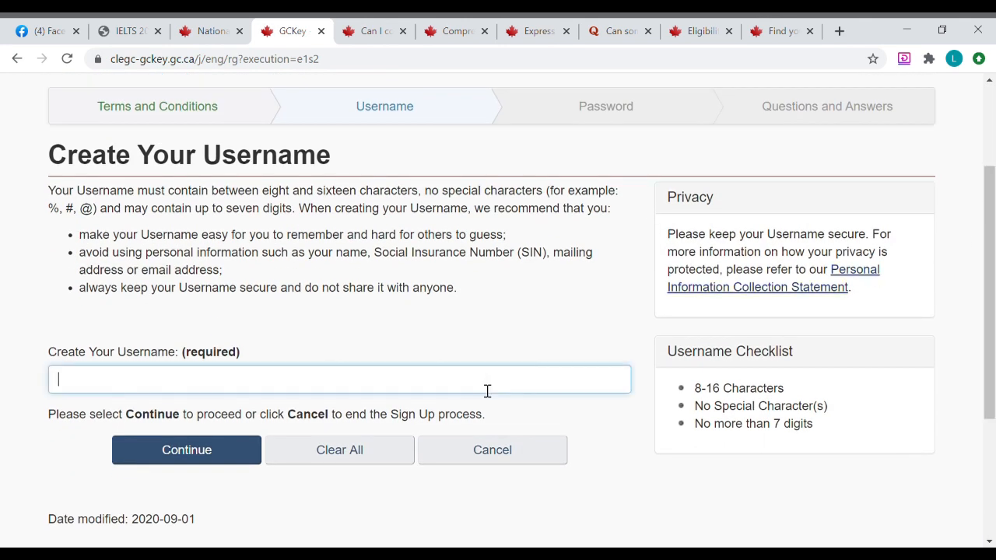
text(testaccount)
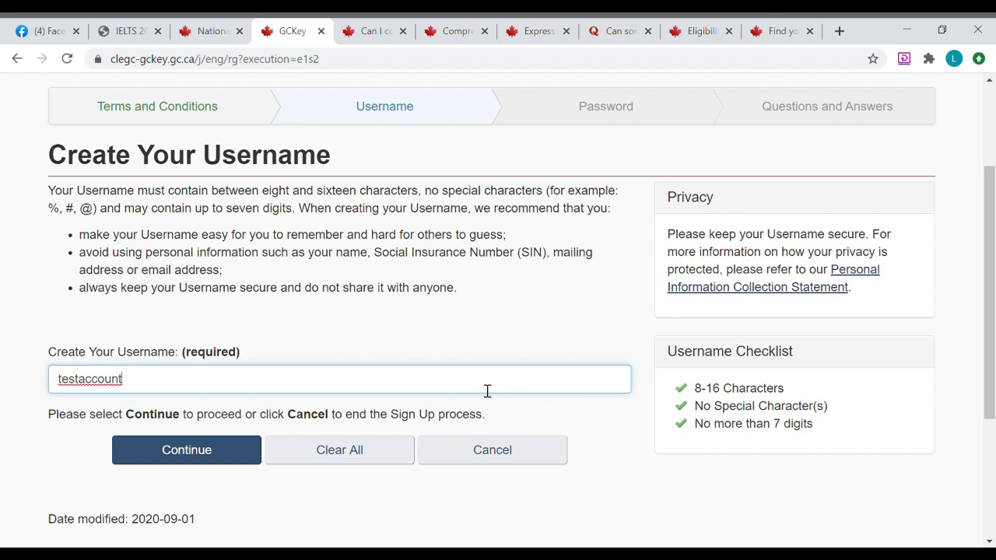
text(trave)
click(207, 450)
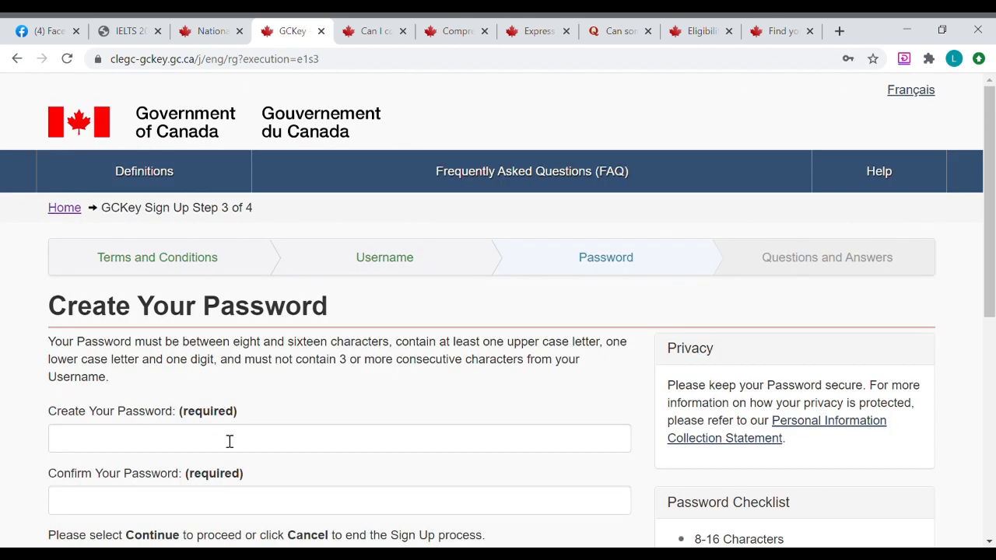
Set and confirm the account password, continuing to the recovery questions step.
click(227, 441)
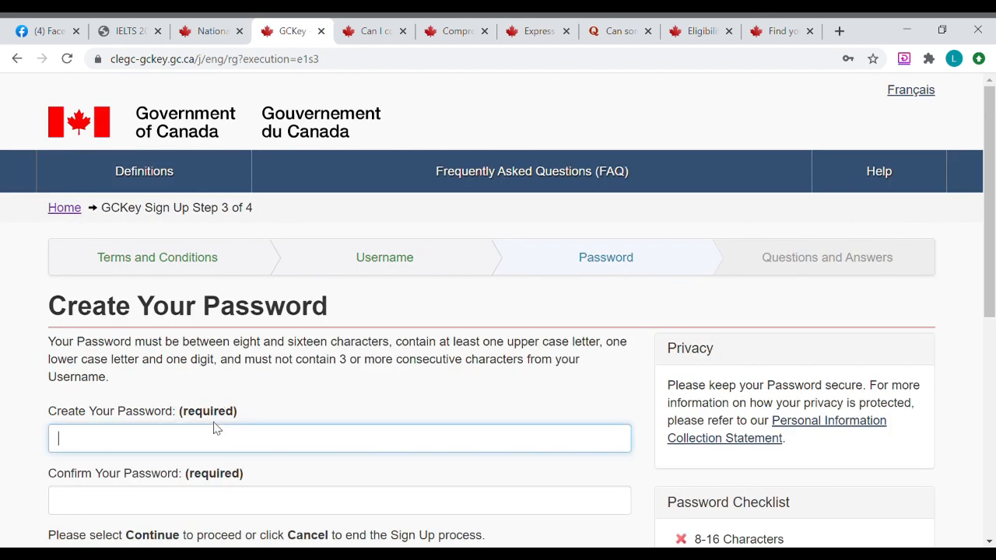
scroll(420, 459, down, 3)
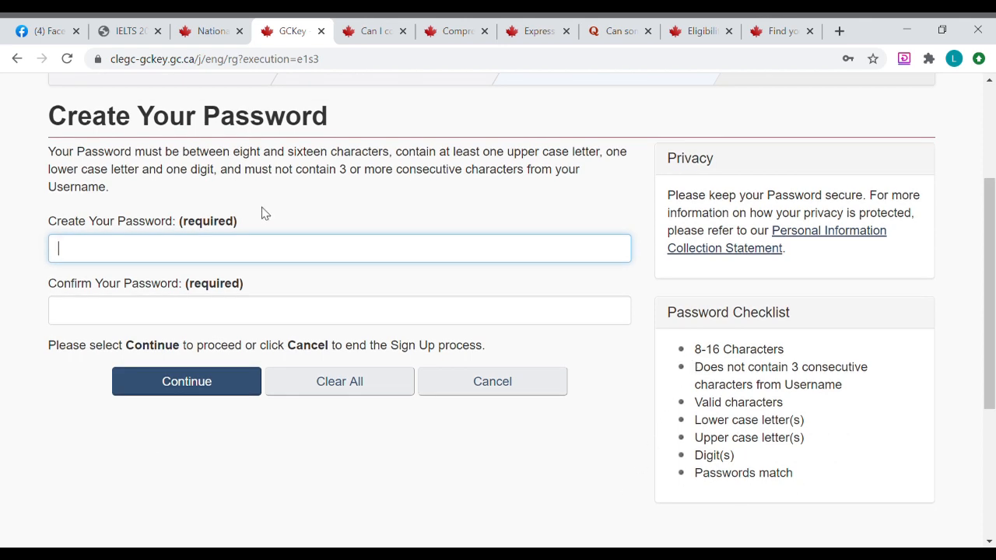
text(•••••••)
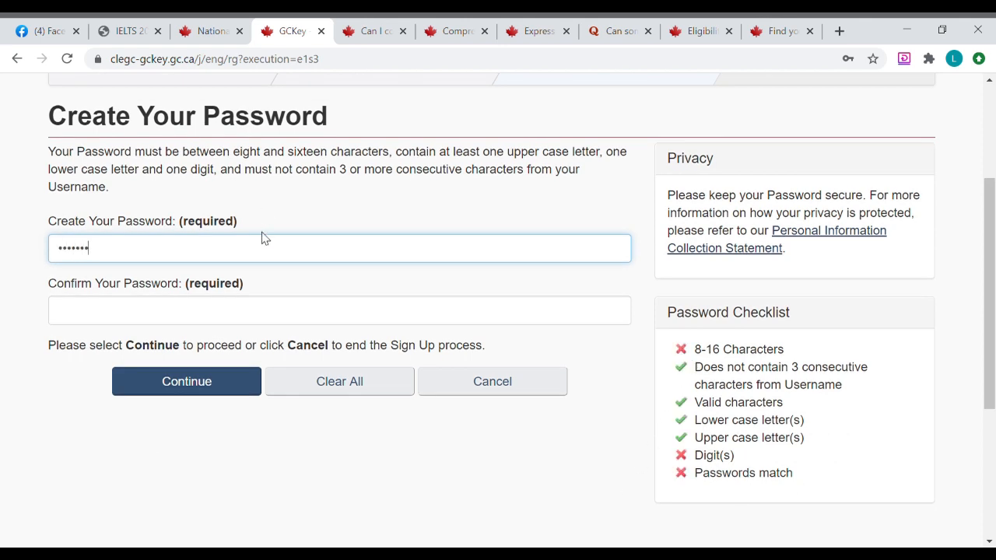
text(••••)
key(Tab)
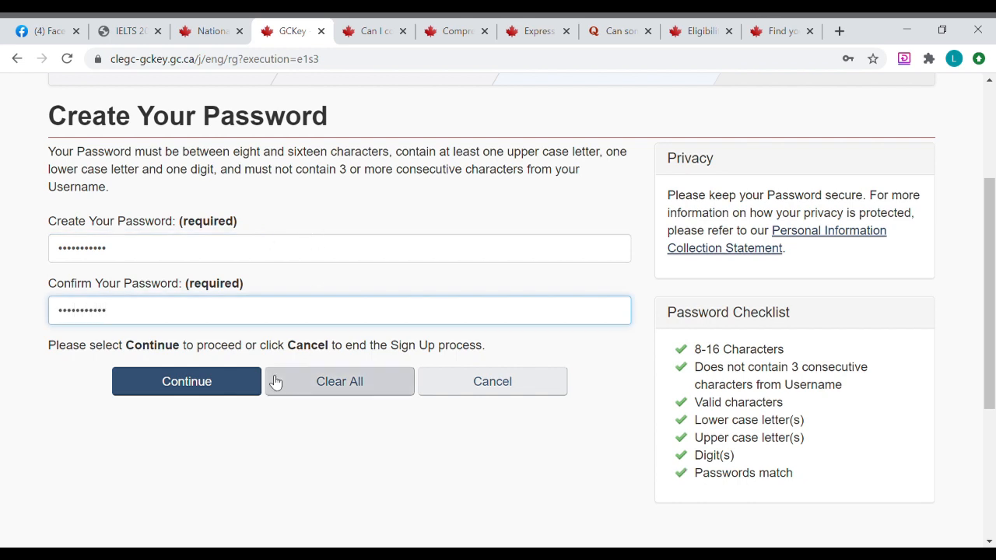
click(227, 391)
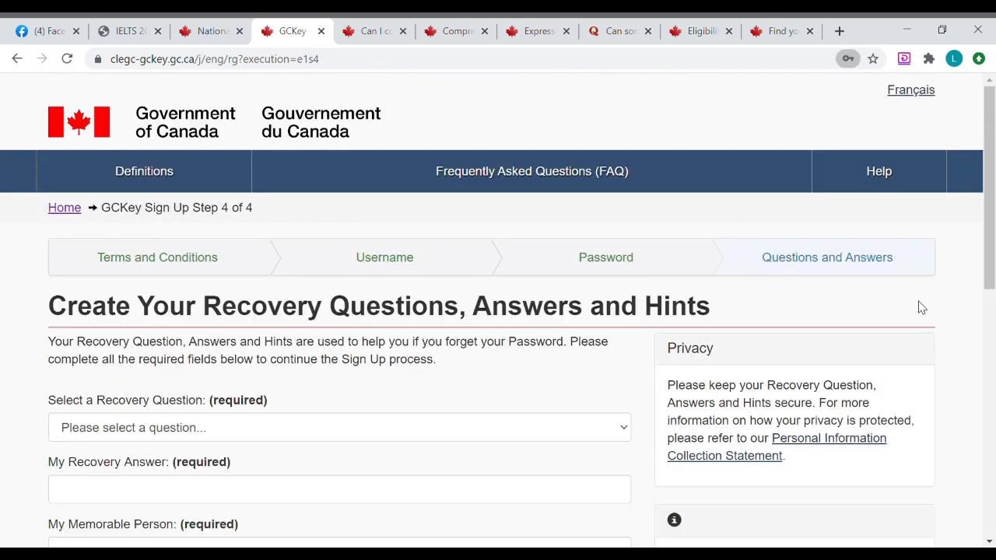
Choose the recovery question 'What was my first pet's name?' and enter its answer.
drag(988, 227, 988, 337)
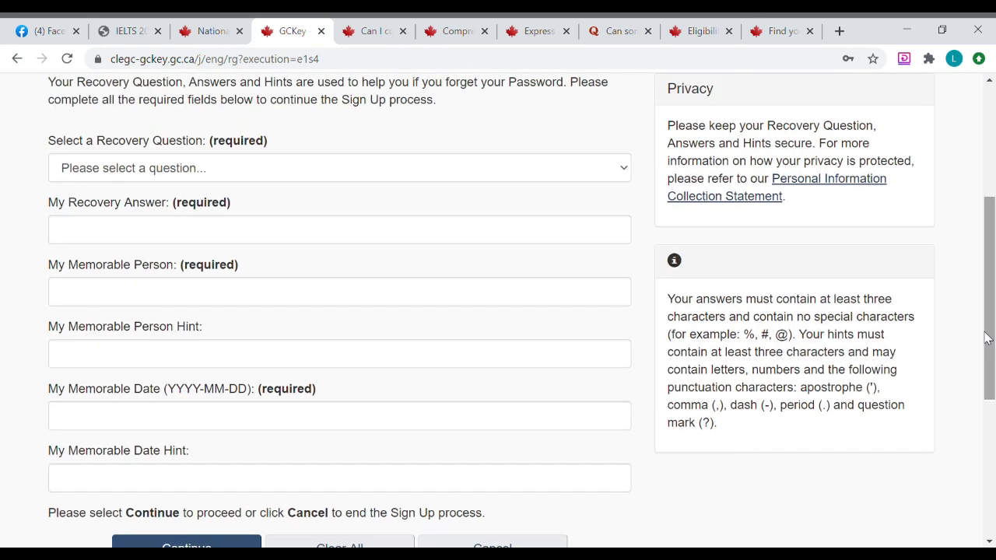
click(402, 171)
click(380, 218)
click(379, 228)
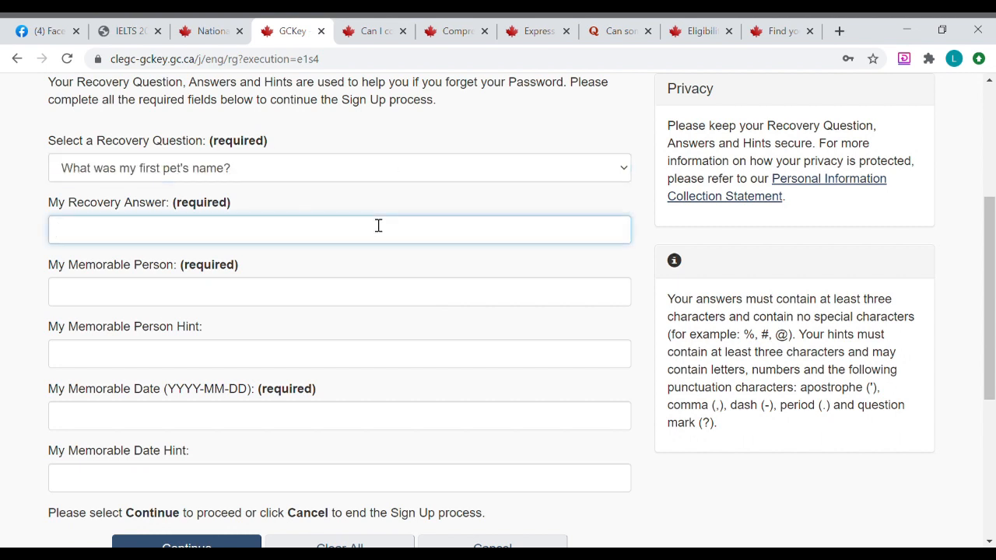
text(doggy)
Enter the memorable person, its hint, the memorable date and date hint, then submit.
click(273, 304)
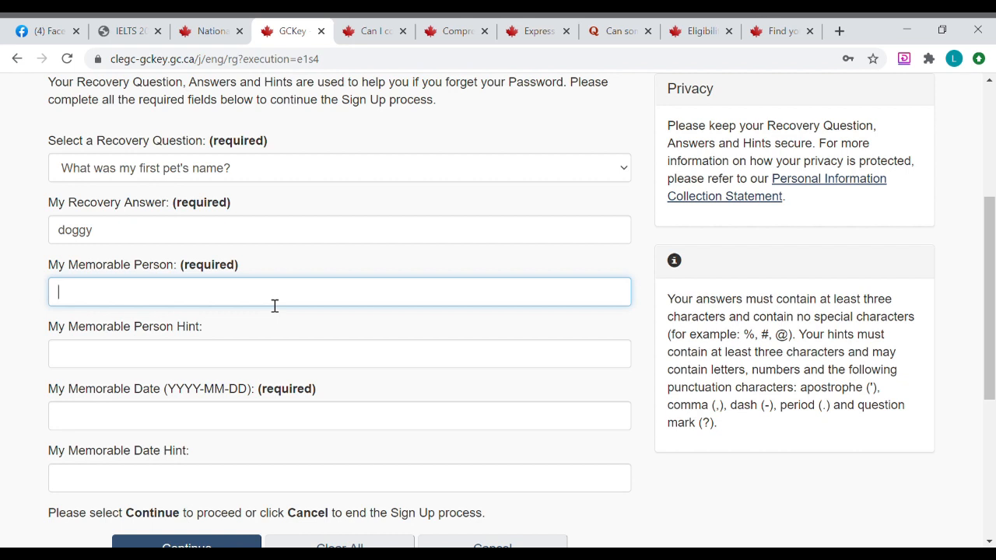
text(abc)
key(Tab)
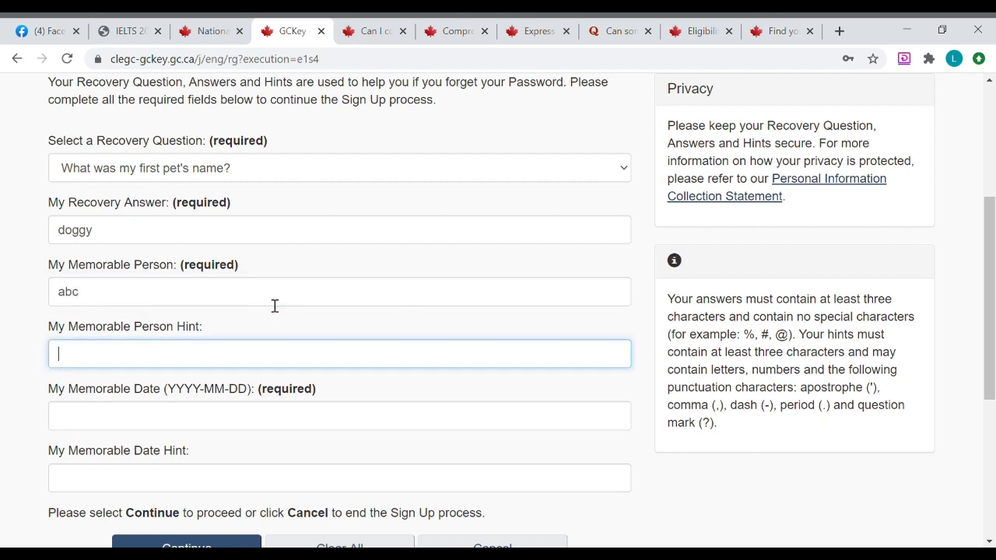
text(test)
key(Tab)
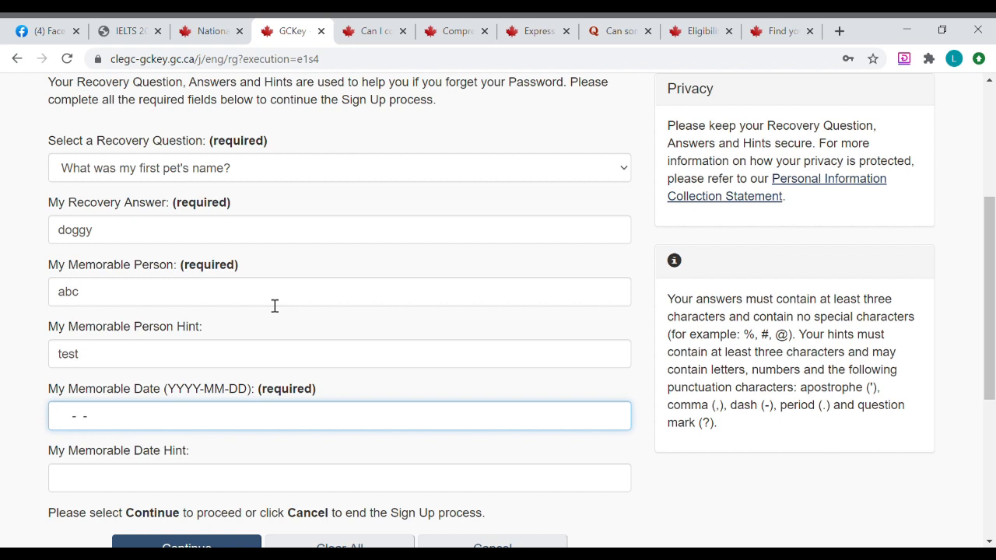
text(20200101)
key(Tab)
text(n)
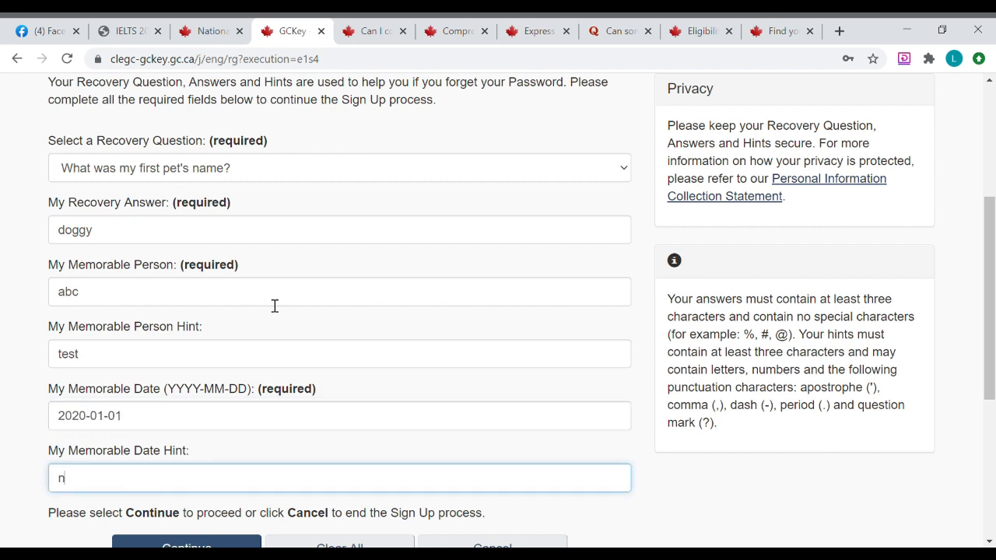
text(ew year)
scroll(362, 351, up, 3)
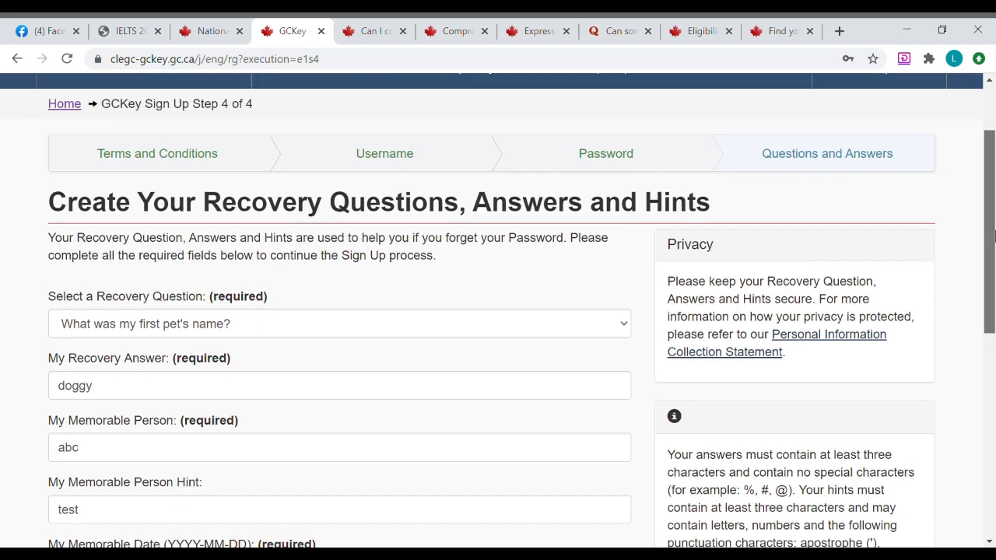
scroll(505, 474, down, 3)
click(253, 527)
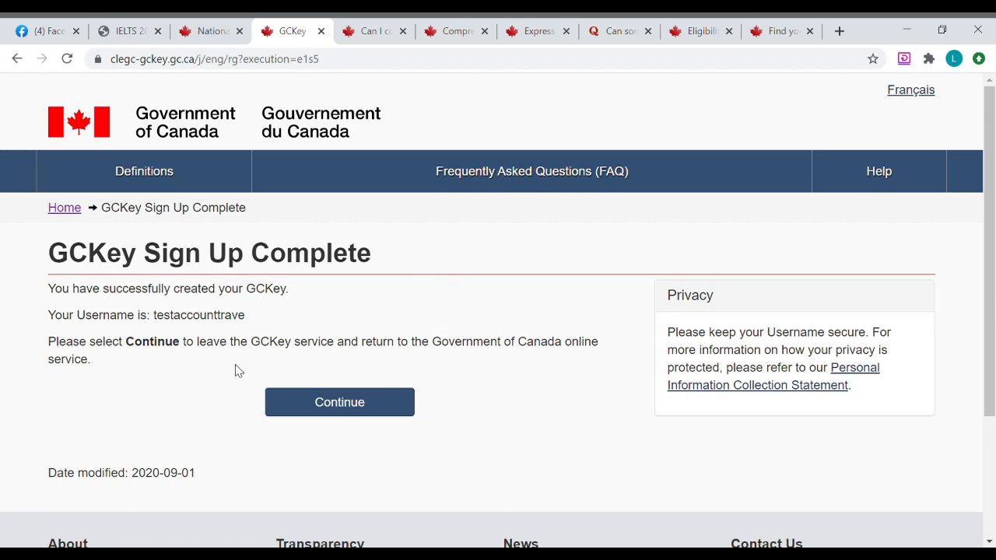
Continue from the GCKey Sign Up Complete page and accept the IRCC Terms and Conditions.
drag(248, 316, 158, 327)
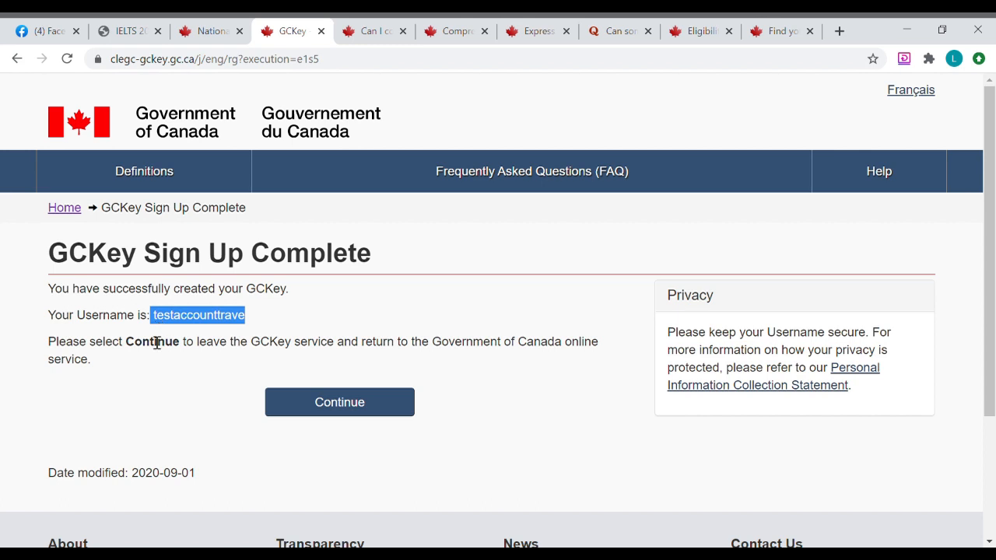
click(332, 405)
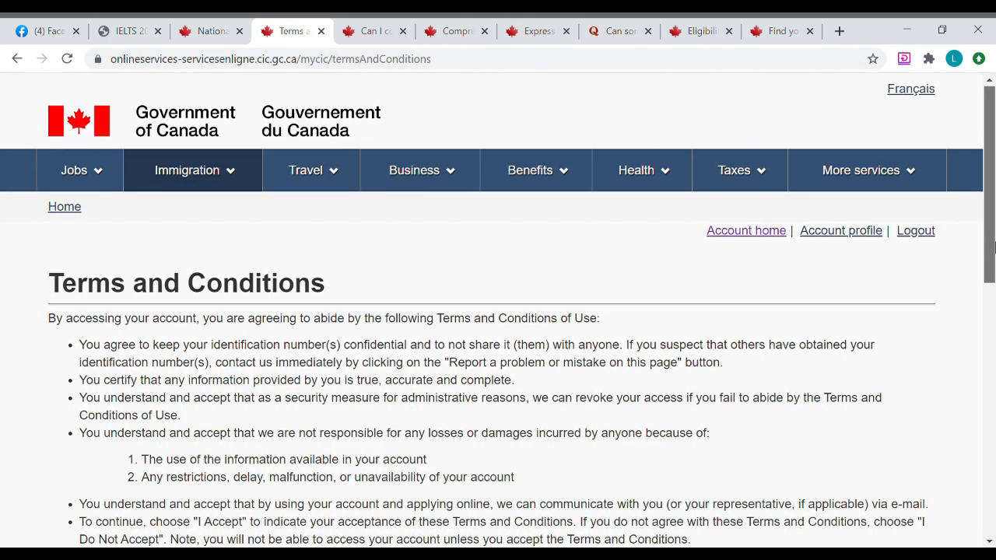
scroll(994, 233, down, 2)
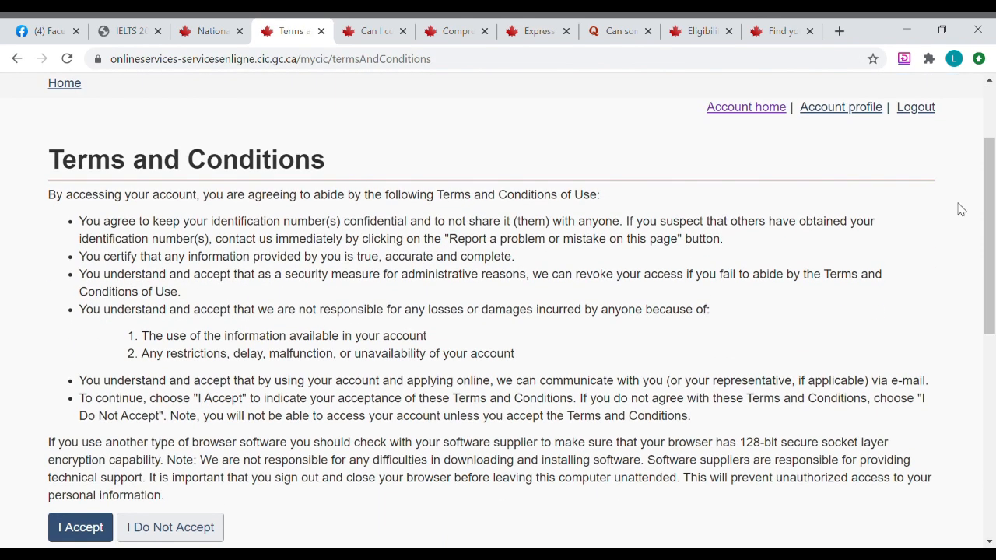
click(92, 529)
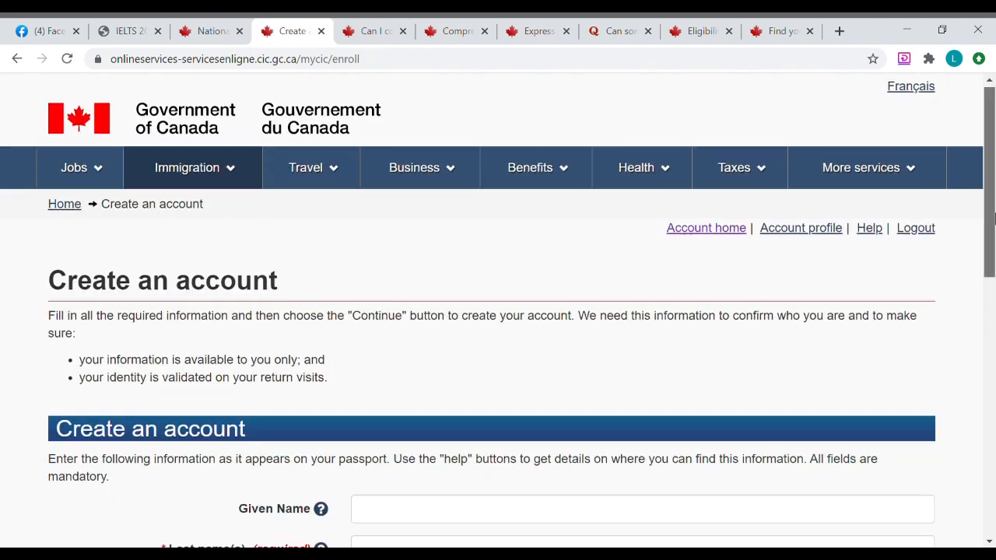
Enter the account holder's given name and last name.
scroll(994, 231, down, 1)
scroll(993, 233, down, 1)
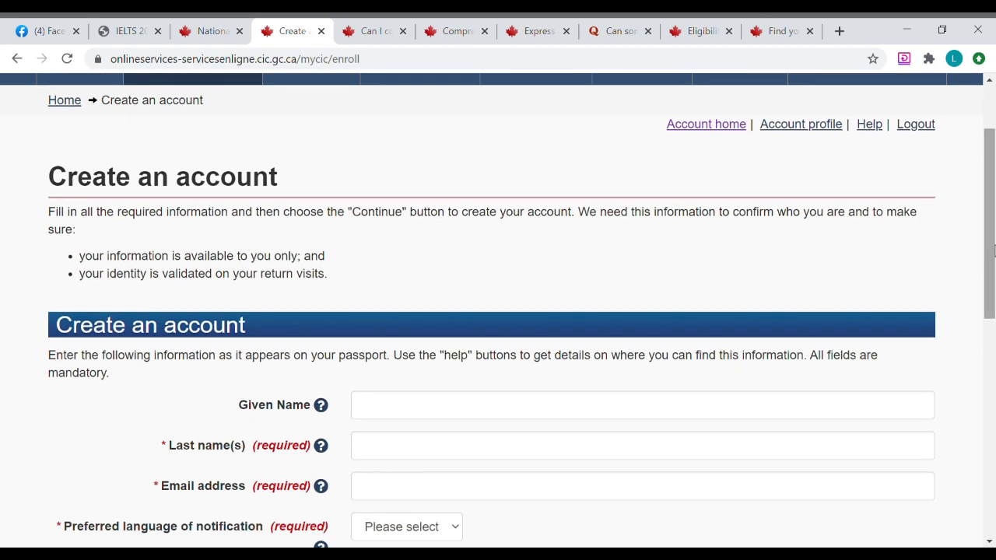
scroll(994, 249, down, 2)
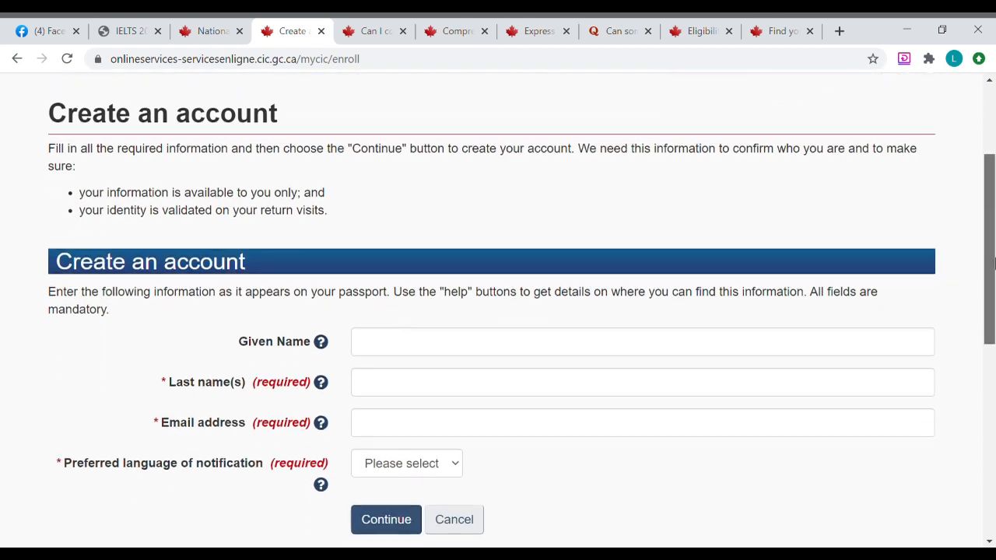
scroll(992, 267, up, 1)
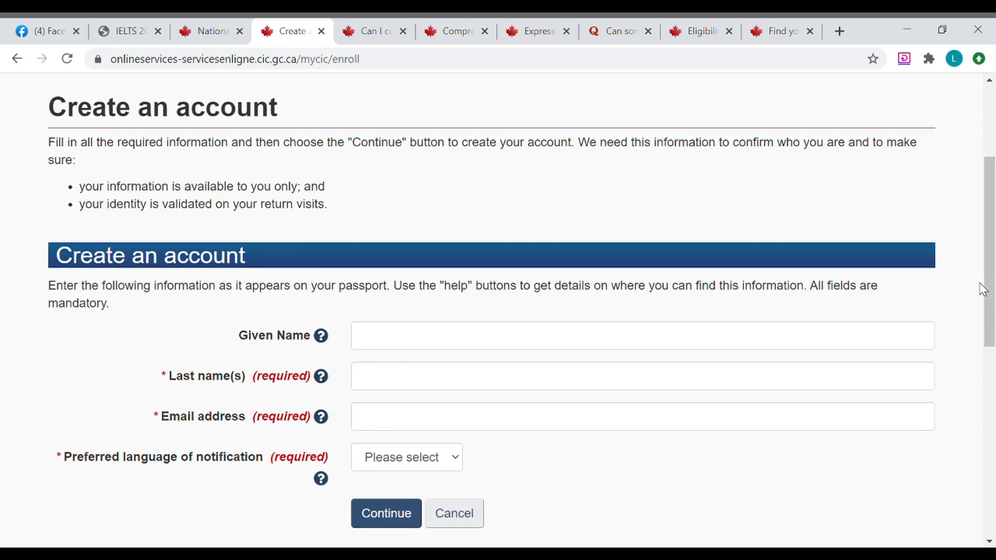
scroll(993, 238, down, 2)
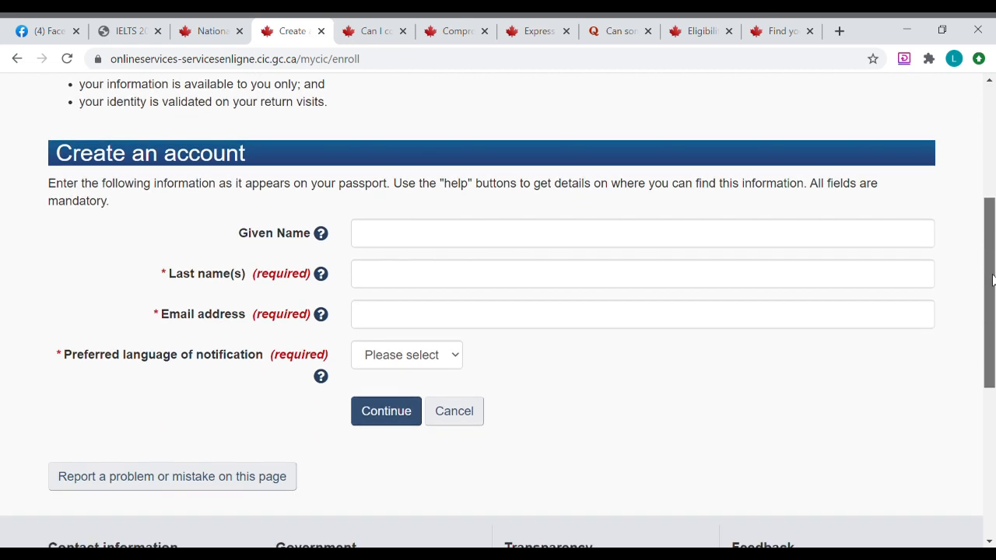
scroll(992, 238, up, 1)
click(534, 282)
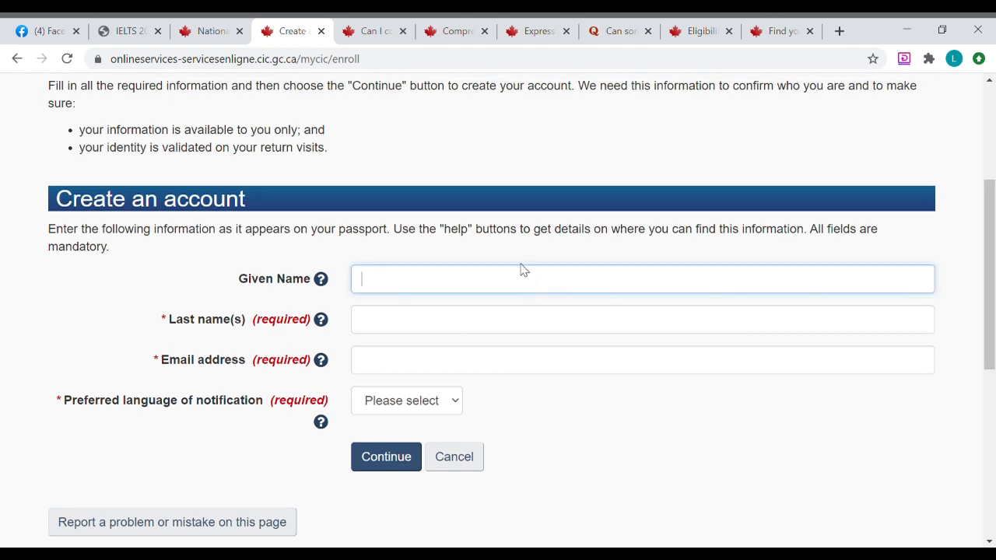
text(Test)
key(Tab)
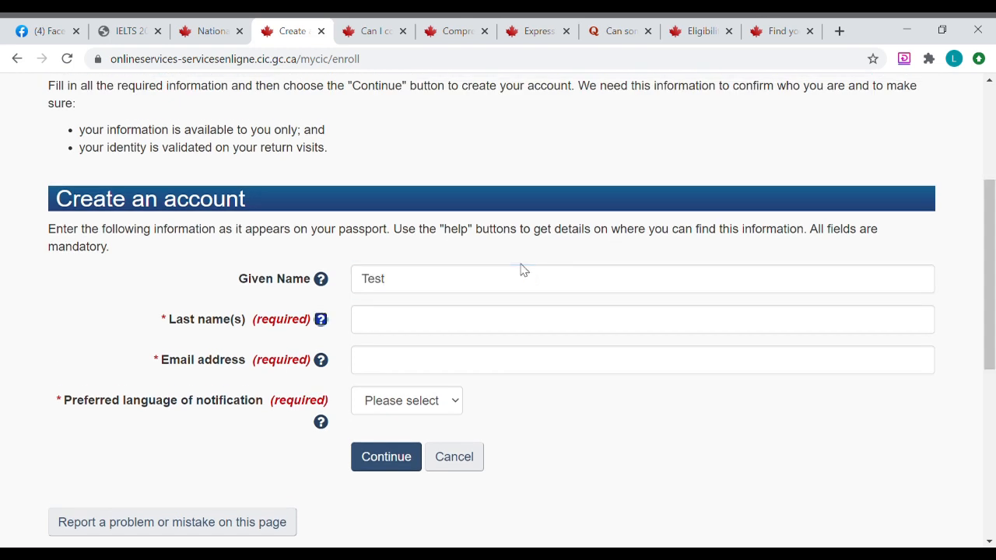
click(547, 331)
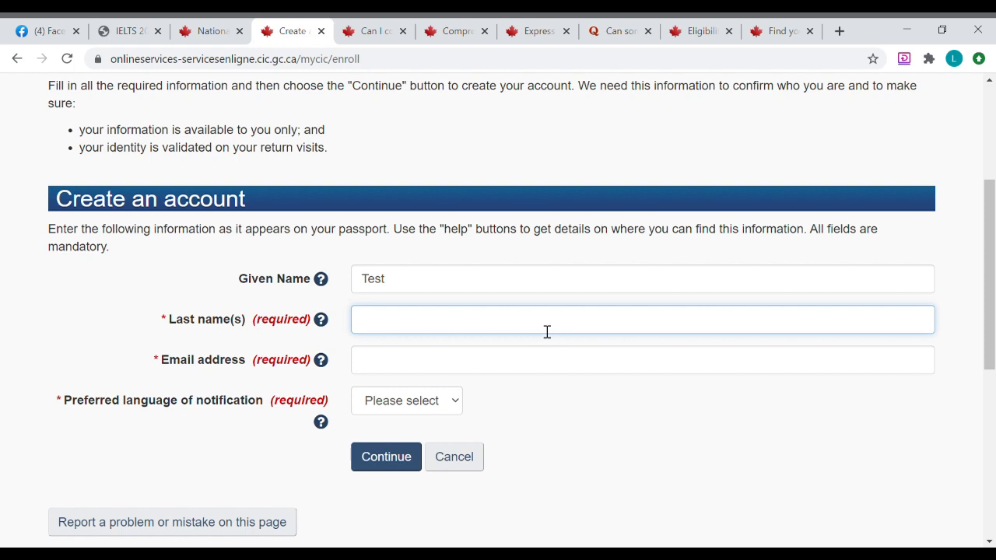
text(Lopez)
Fill in the e-mail address, choose English as notification language, and submit the form.
click(544, 379)
click(570, 402)
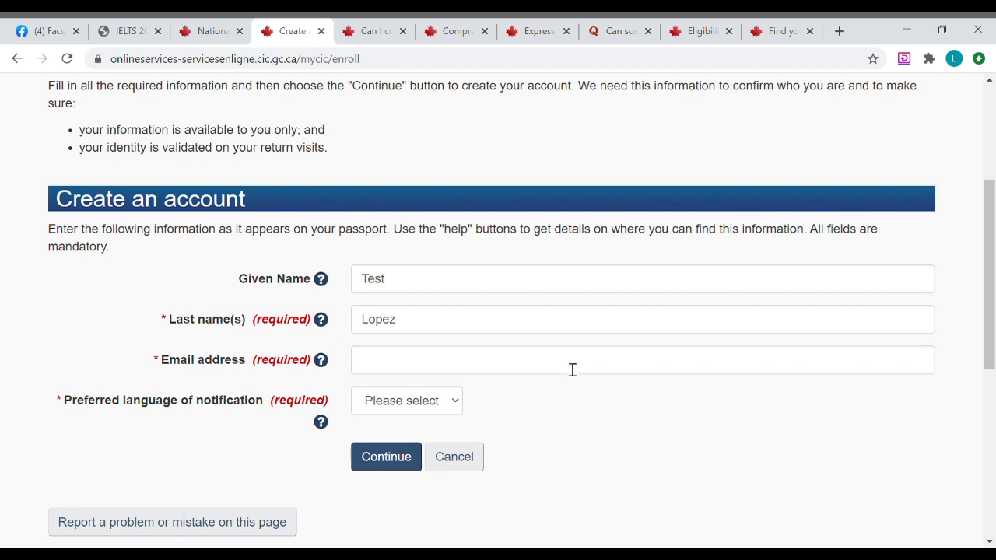
click(573, 365)
text(lopez)
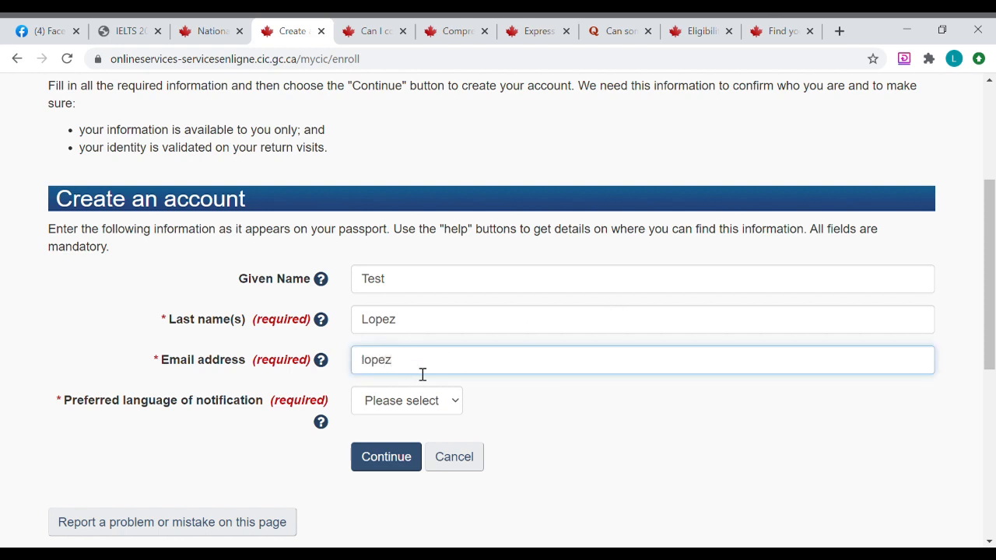
click(421, 395)
click(390, 410)
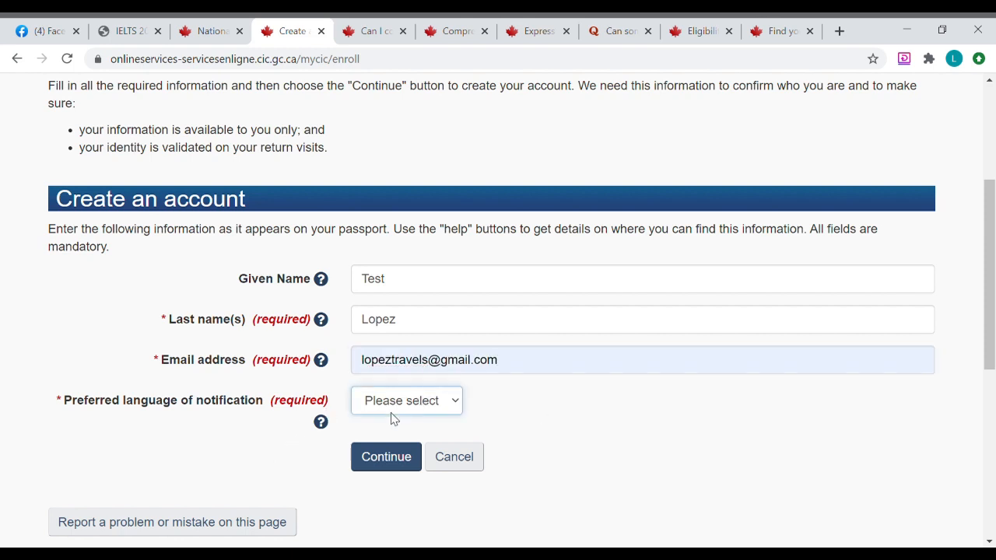
click(398, 453)
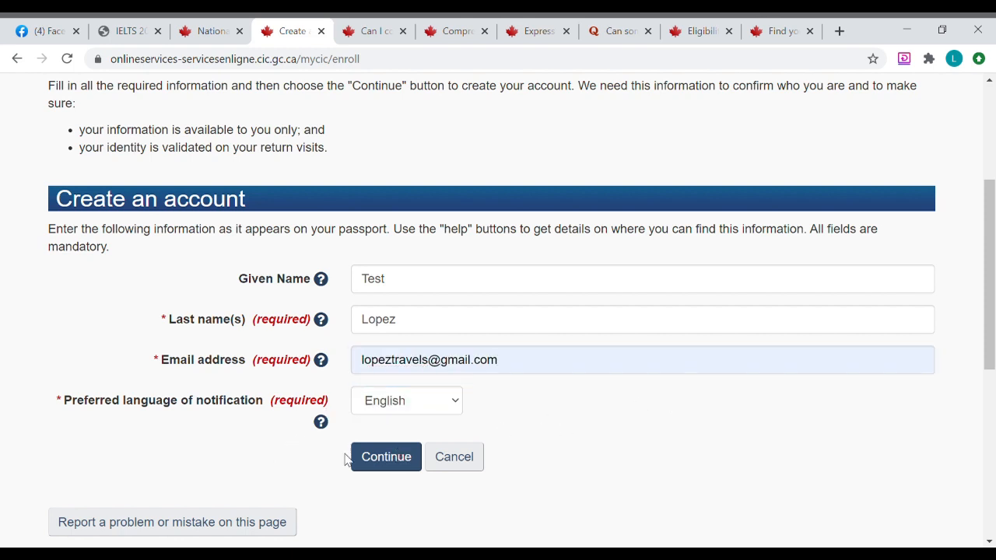
click(391, 458)
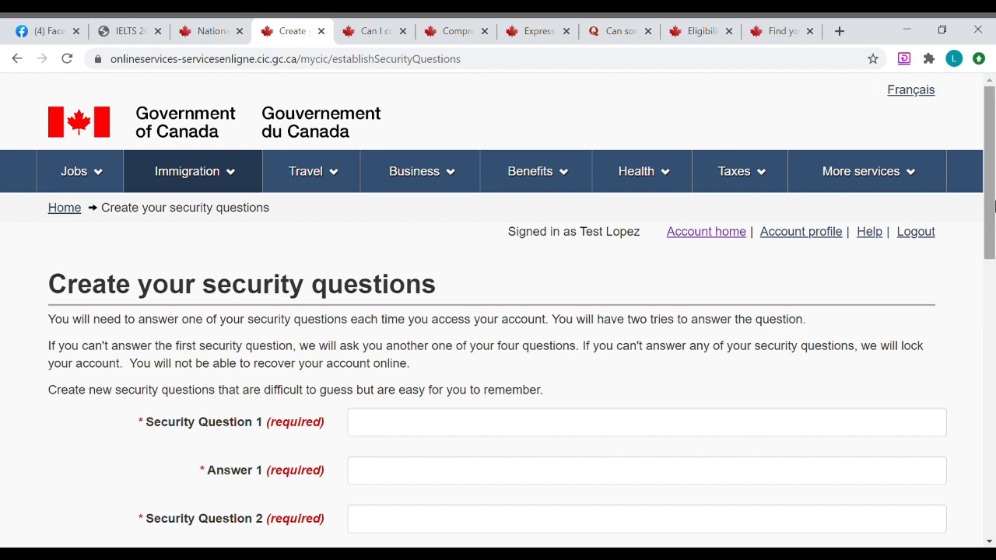
Write the first security question 'date of birth' and its answer.
drag(994, 172, 993, 231)
click(398, 262)
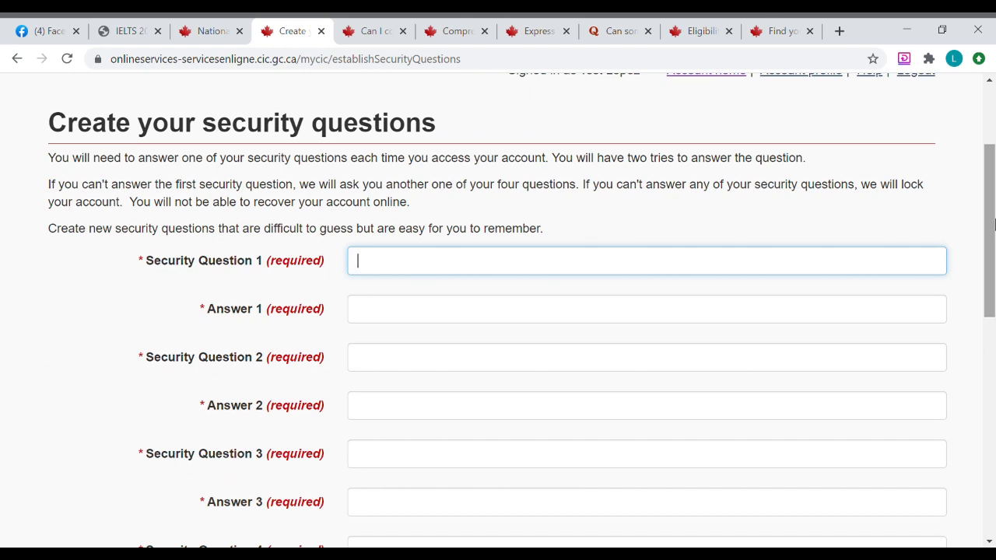
mouse_move(993, 224)
mouse_down()
mouse_move(993, 284)
mouse_move(993, 209)
mouse_up()
drag(650, 166, 831, 178)
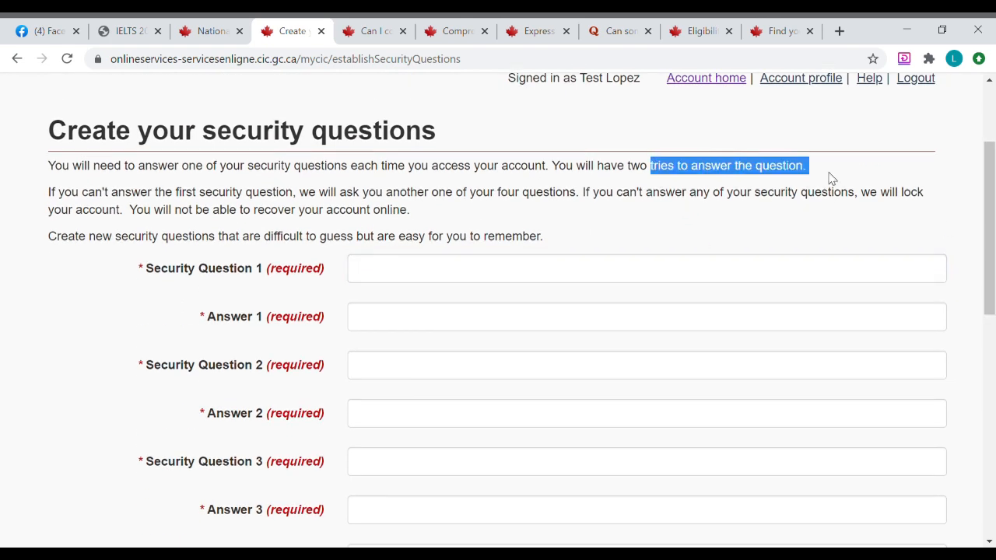
click(831, 178)
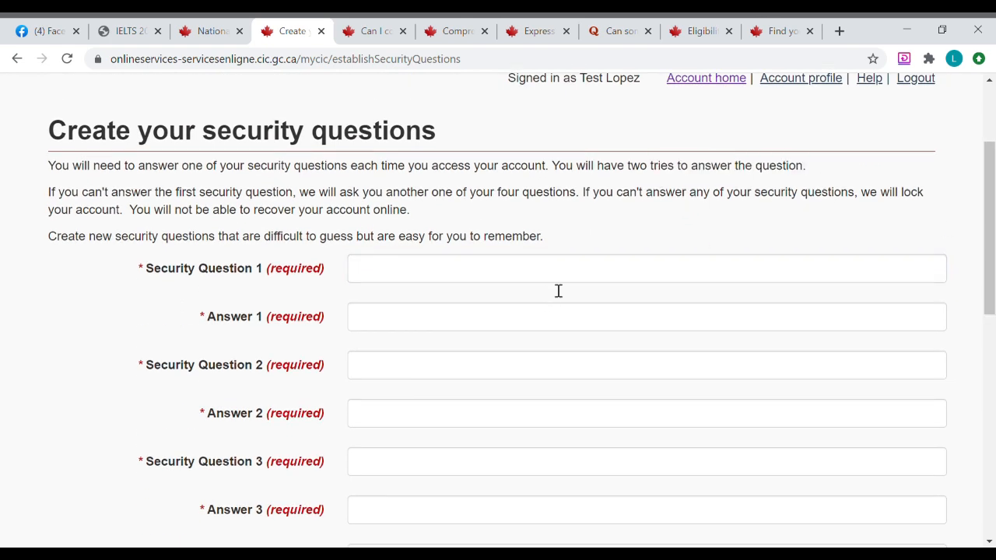
drag(584, 213, 583, 193)
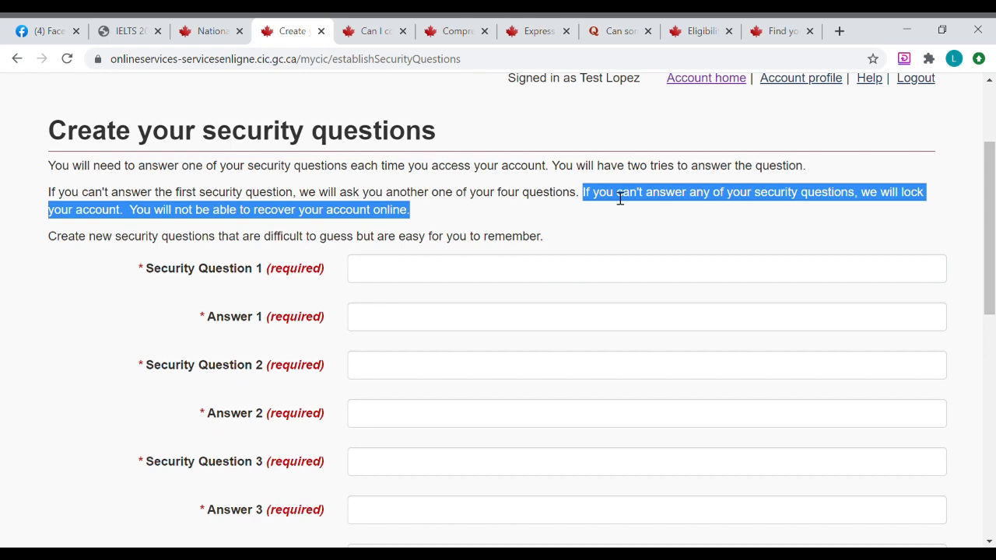
click(532, 270)
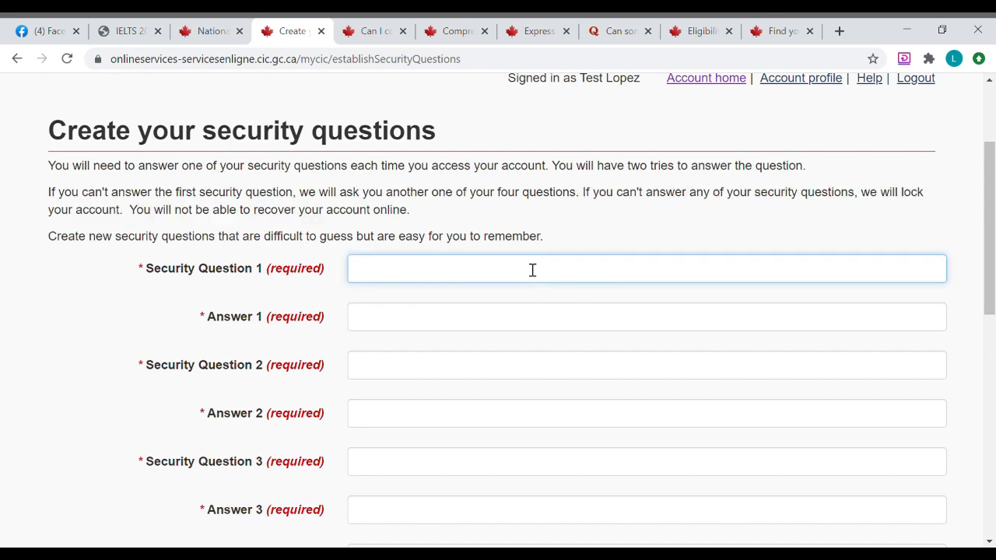
text(date of birth)
key(Tab)
text(may)
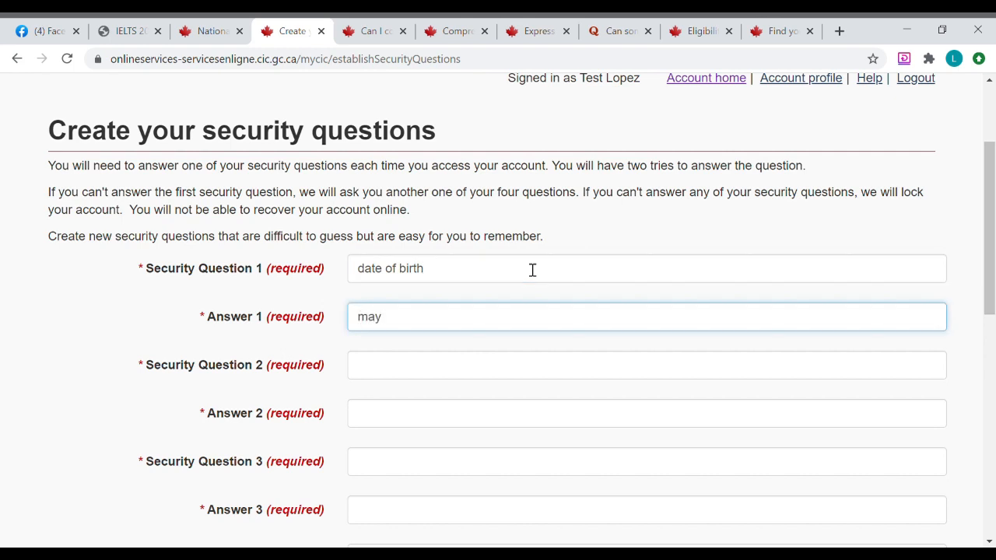
key(BackSpace)
key(BackSpace)
key(BackSpace)
text(august)
key(Tab)
Write the second security question 'place of birth' and its answer.
text(pal)
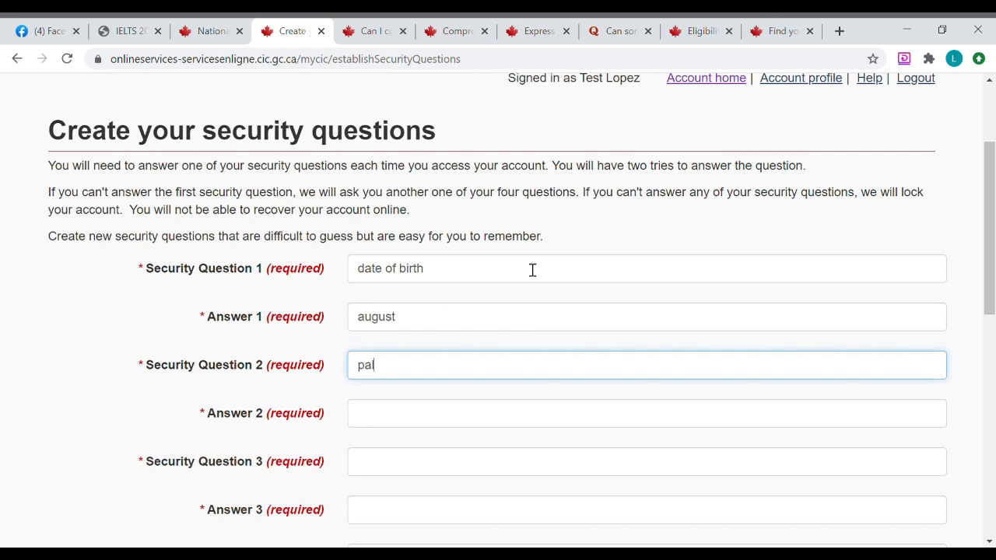
key(BackSpace)
key(BackSpace)
text(laceof birt)
key(BackSpace)
key(BackSpace)
key(BackSpace)
key(BackSpace)
key(BackSpace)
text(of birth)
key(Tab)
text(makat)
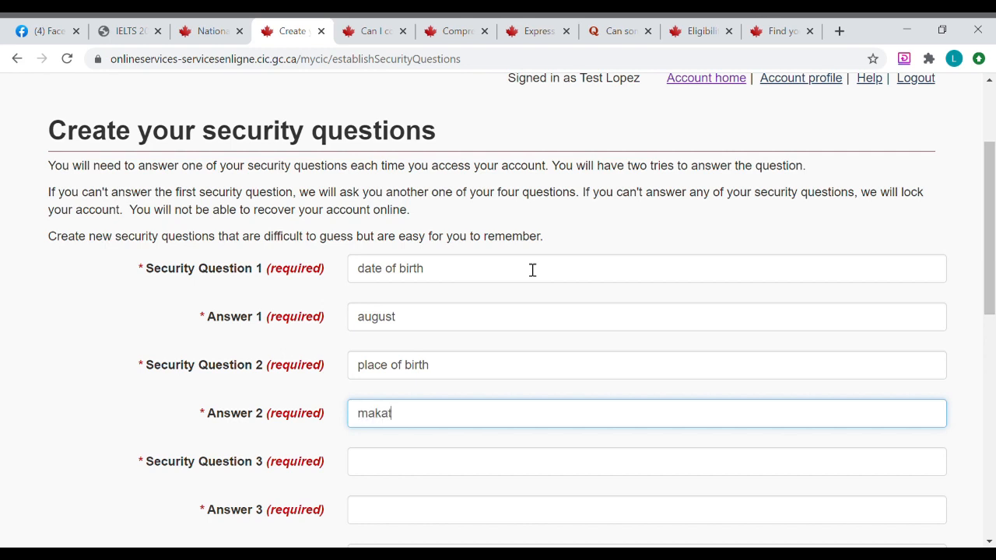
text(i)
scroll(532, 270, up, 1)
scroll(473, 366, down, 4)
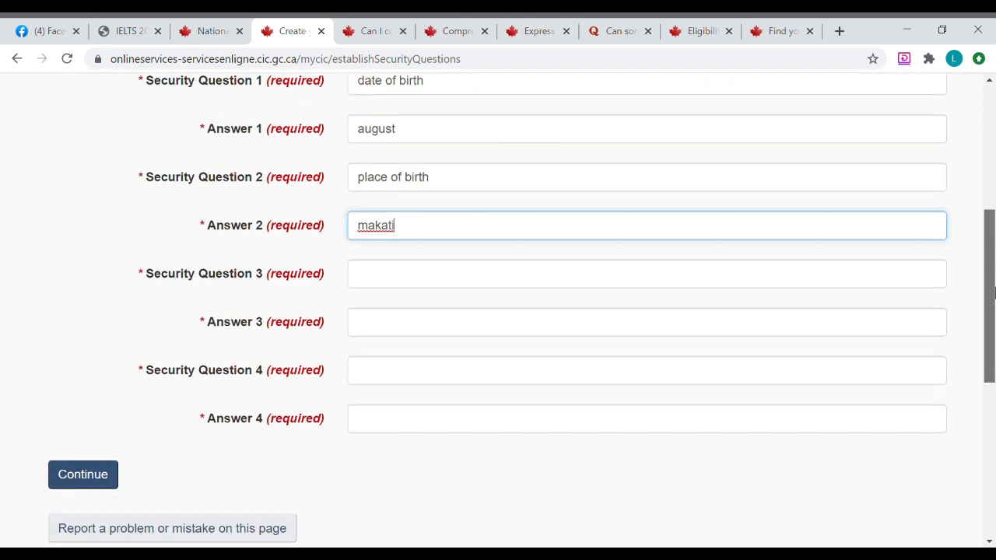
Add third and fourth questions 'country' and 'hometown' with answers, then submit.
key(Tab)
text(country)
key(Tab)
text(philippines)
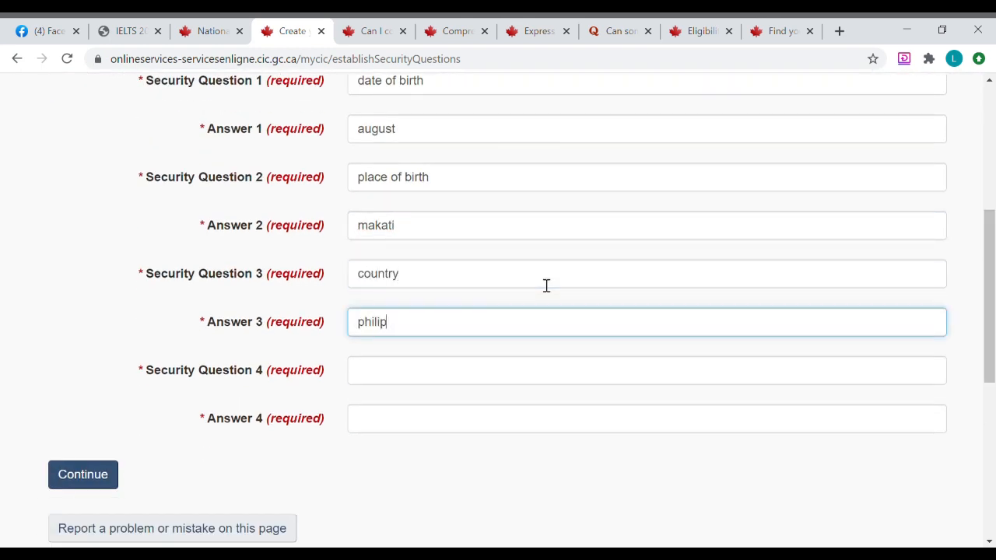
key(Tab)
text(hometown)
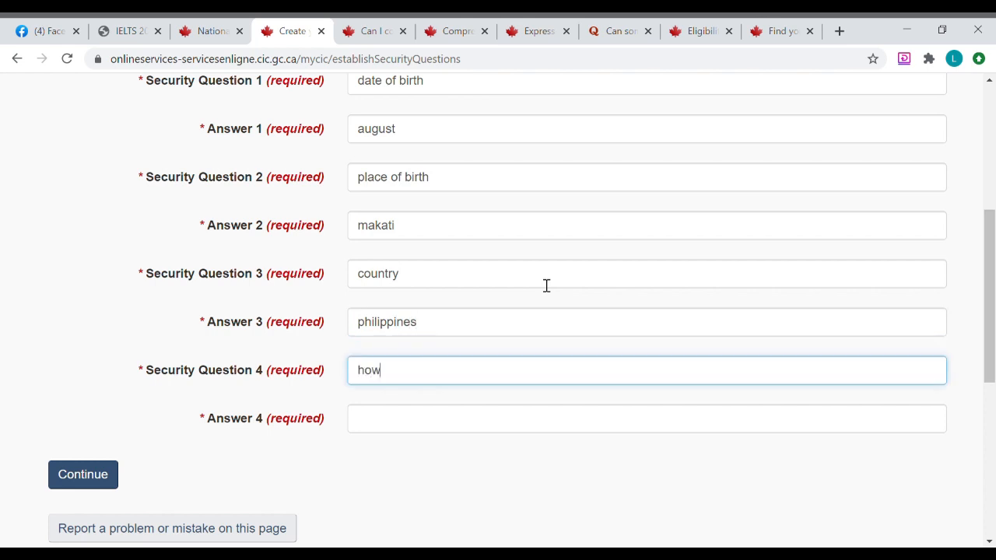
key(Tab)
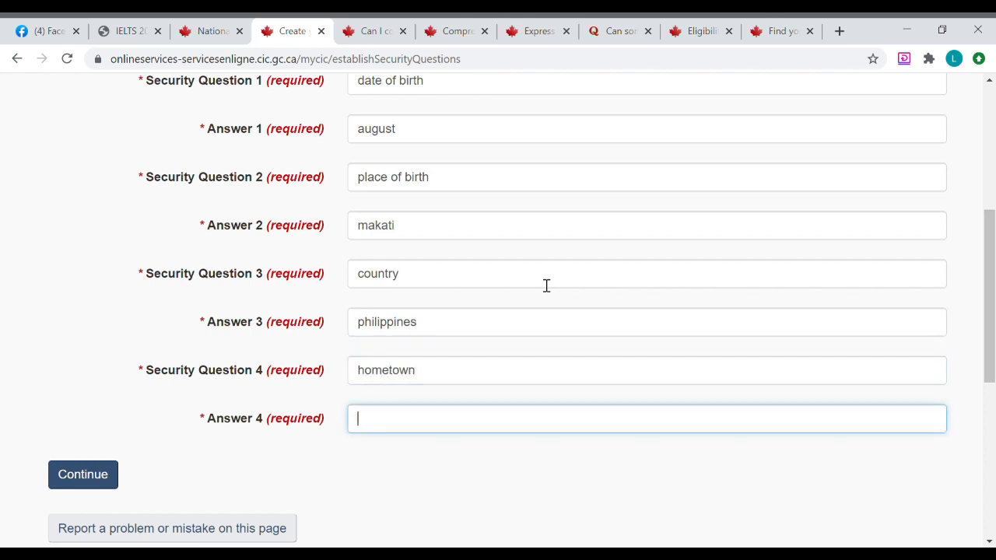
text(pampanga)
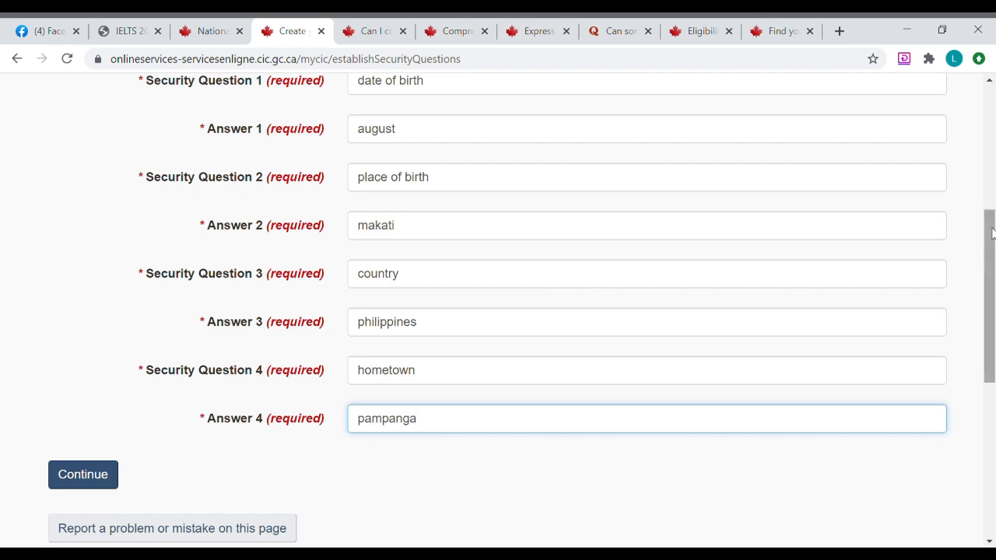
drag(990, 265, 993, 158)
scroll(625, 306, down, 3)
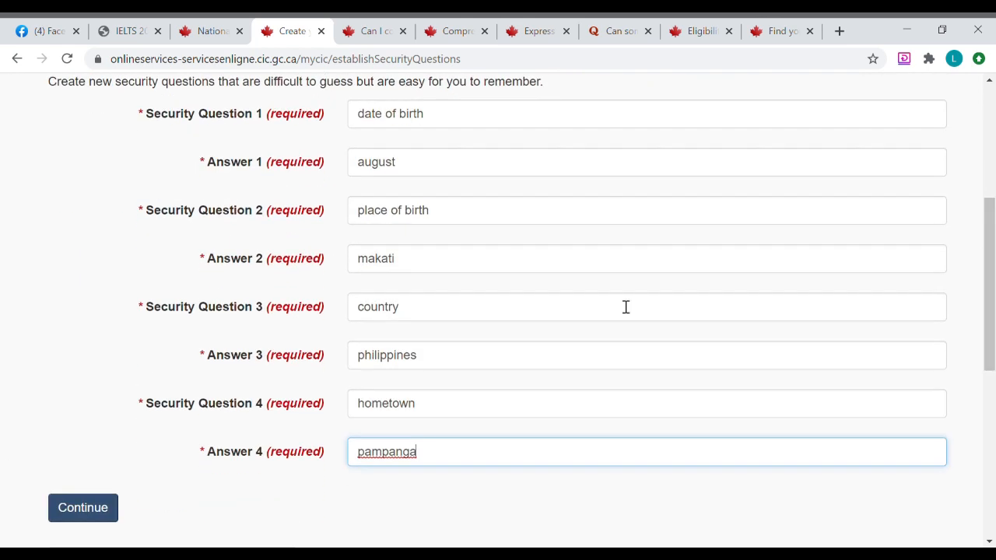
click(114, 509)
scroll(200, 169, down, 4)
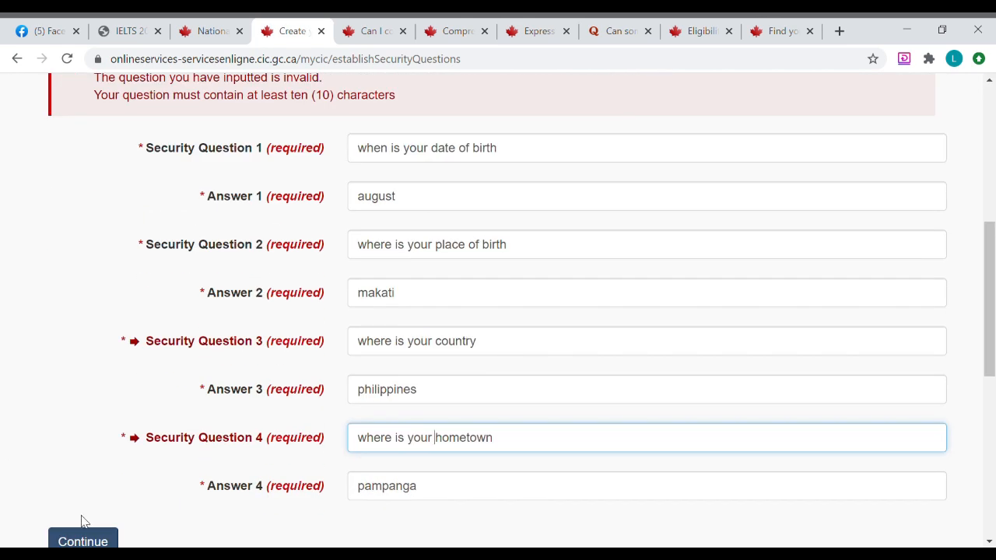
Submit the security questions and scroll the account home down to Start an application.
click(87, 537)
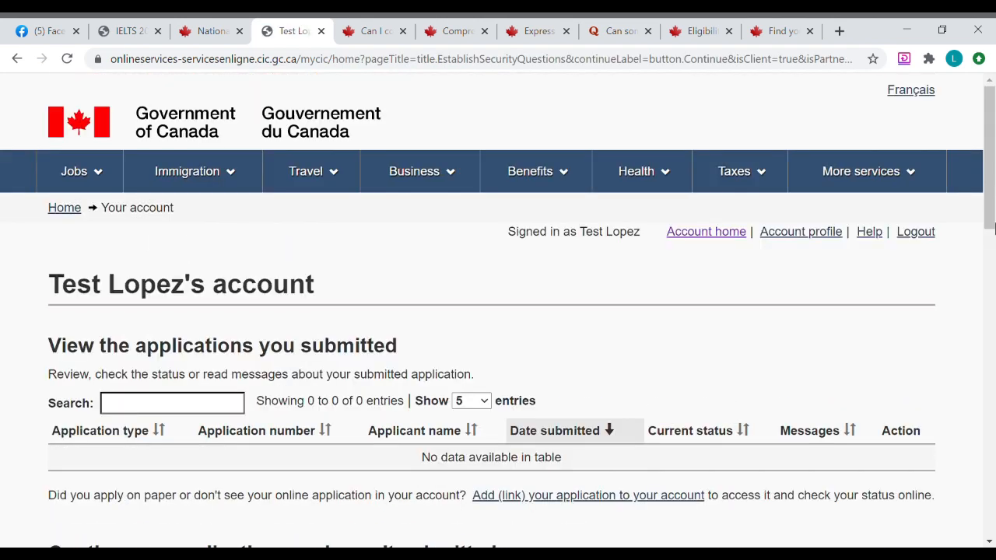
scroll(991, 222, down, 2)
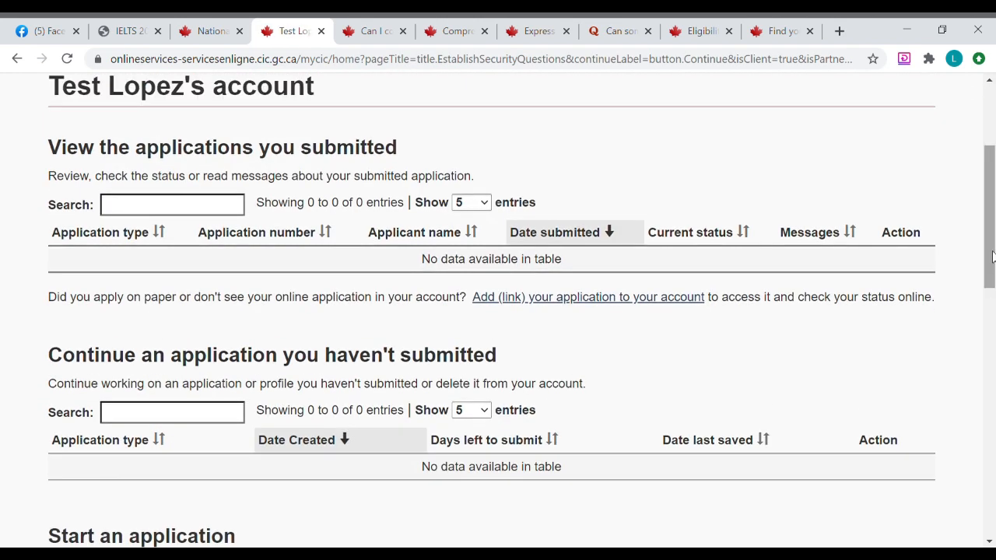
drag(994, 247, 993, 220)
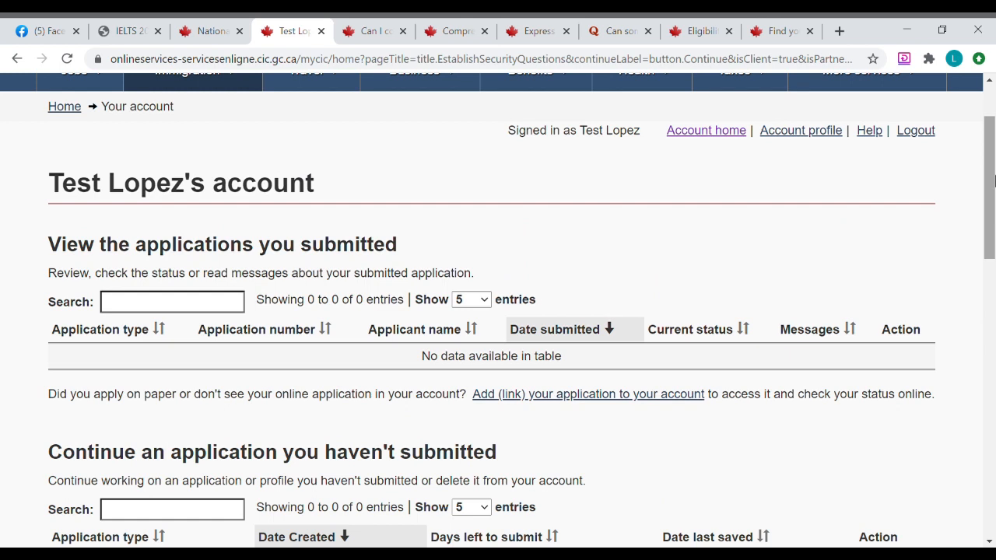
drag(993, 180, 993, 212)
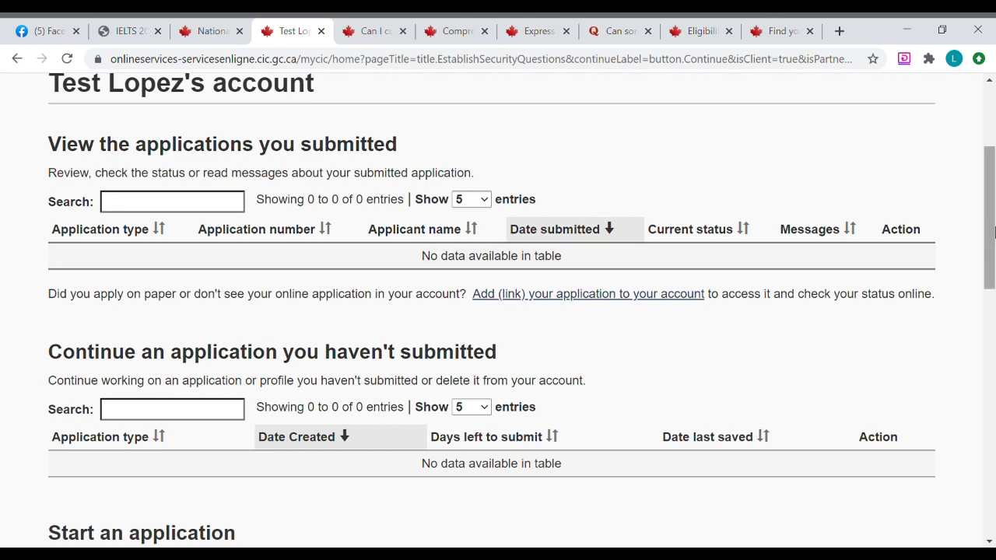
drag(995, 230, 994, 327)
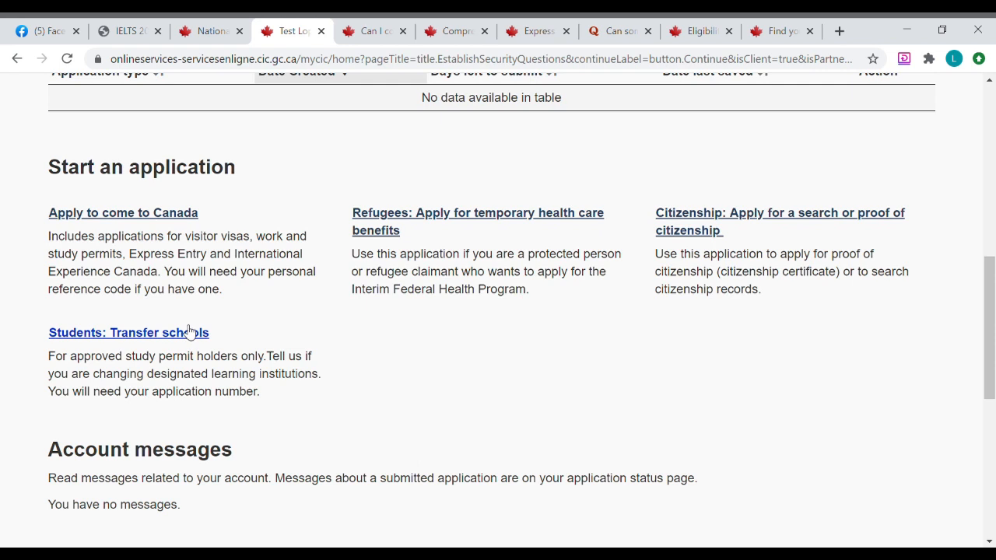
Choose 'Apply to come to Canada' and reach the 'I do not have a Personal Reference Code' section.
click(171, 221)
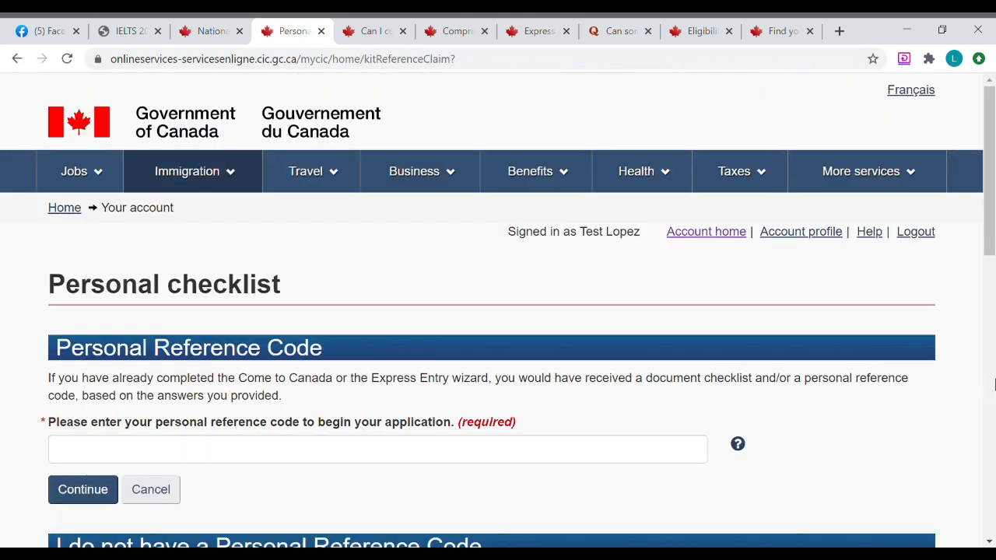
drag(992, 202, 992, 300)
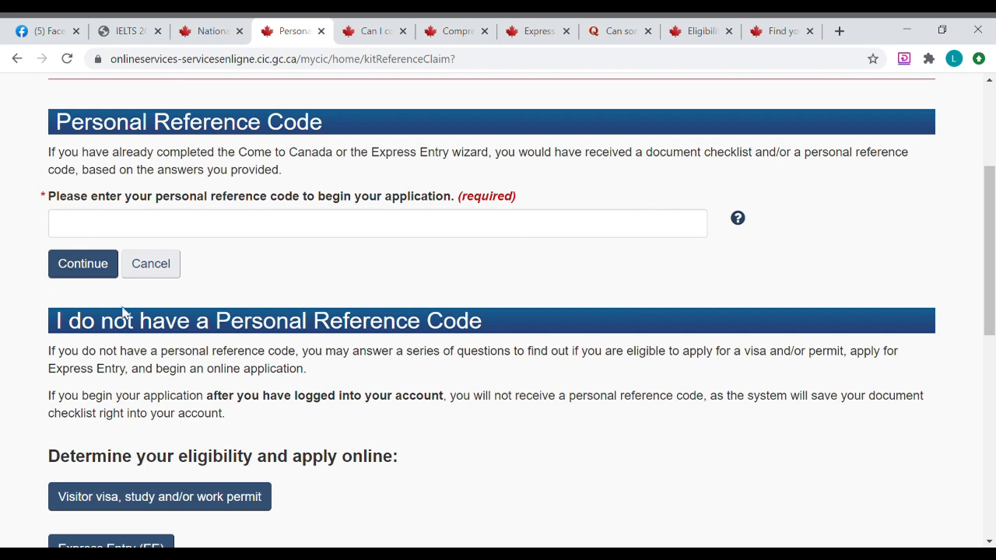
click(341, 234)
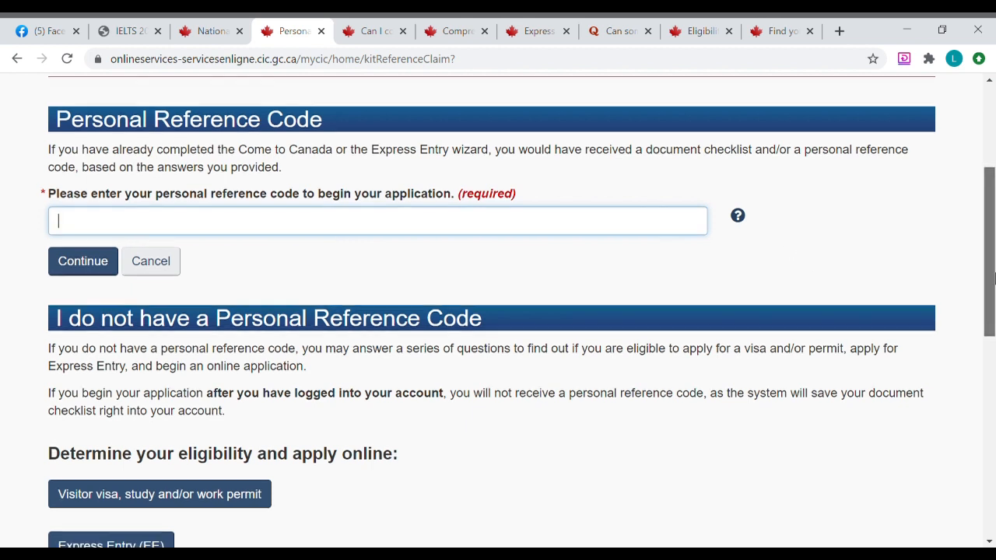
drag(991, 270, 993, 319)
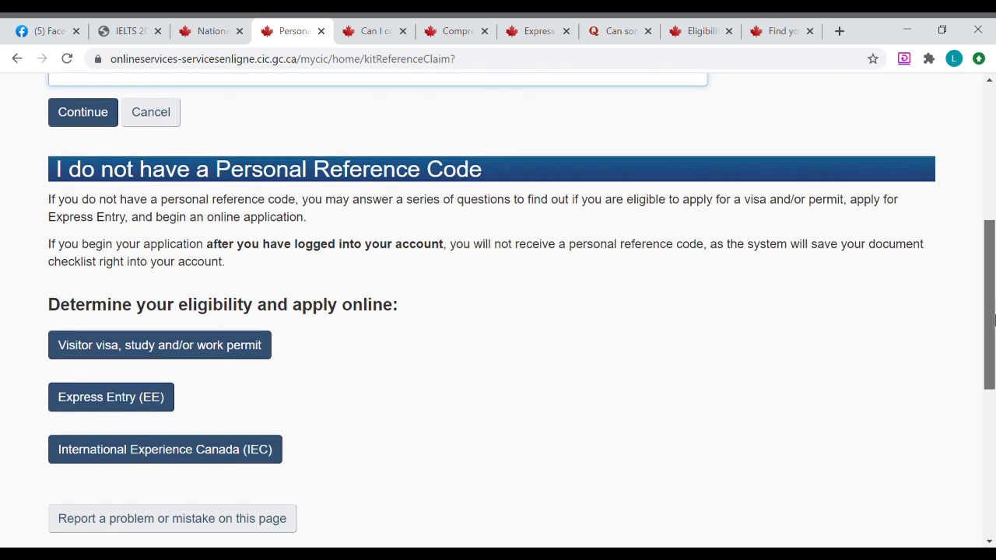
Start the Express Entry questionnaire, select Alberta as the planned province, and continue.
click(146, 405)
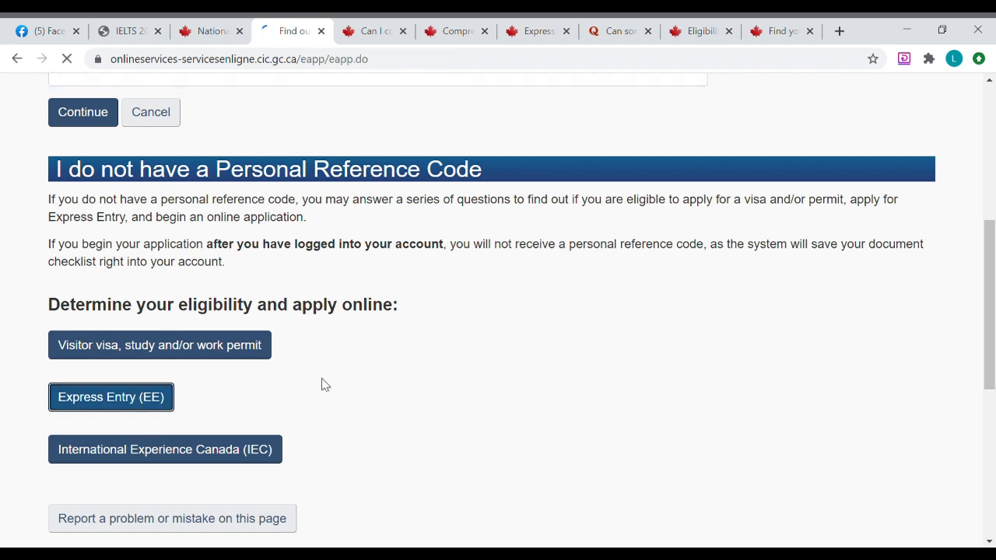
drag(993, 182, 993, 230)
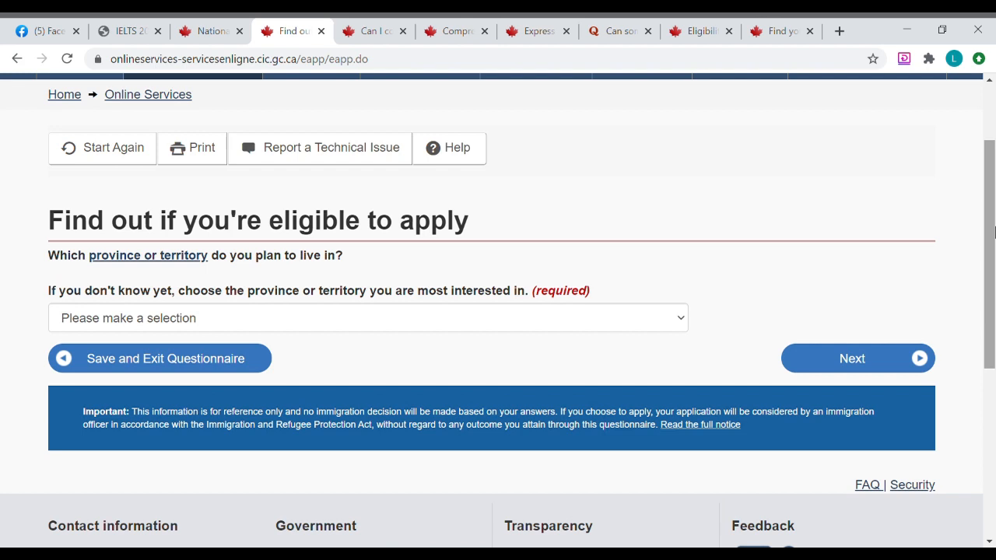
scroll(495, 256, down, 2)
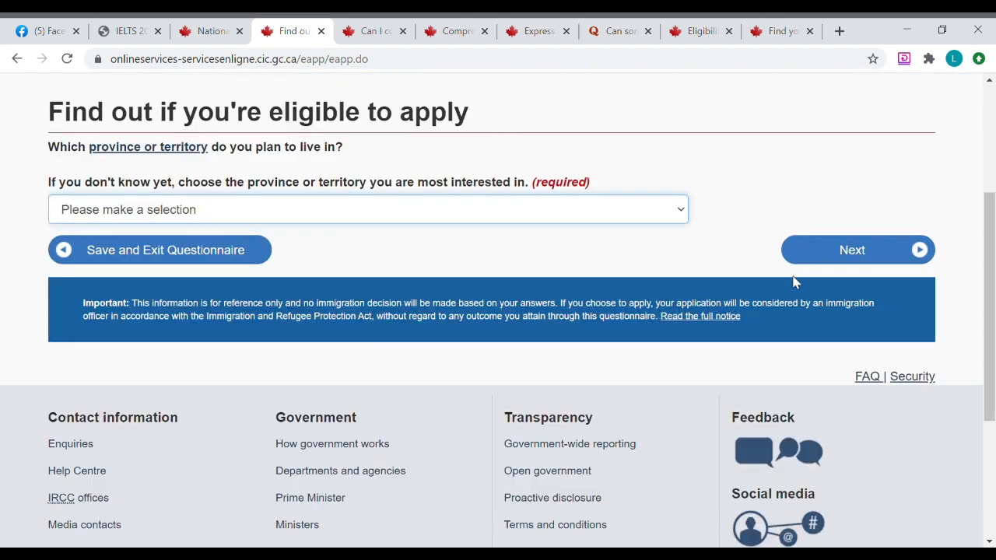
scroll(747, 233, down, 1)
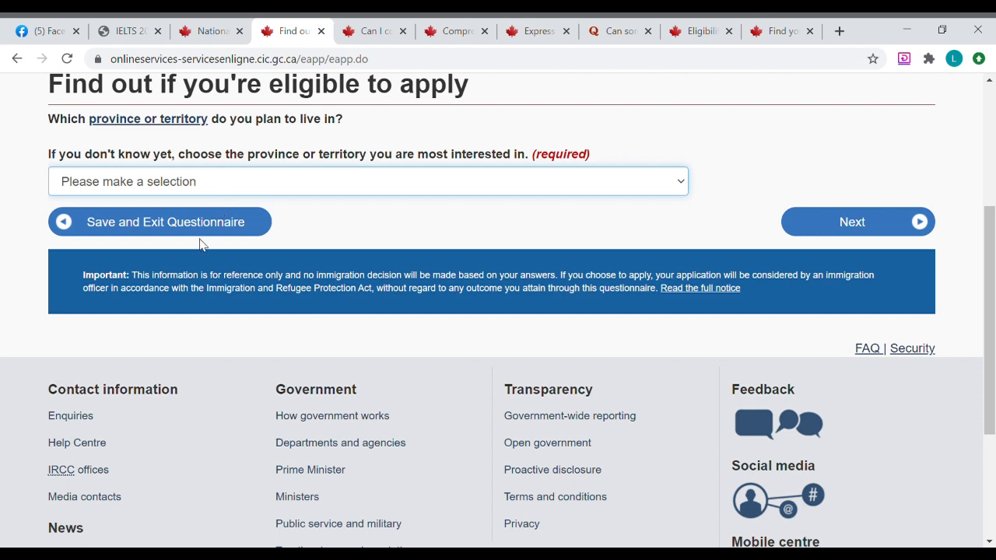
key(Down)
click(856, 227)
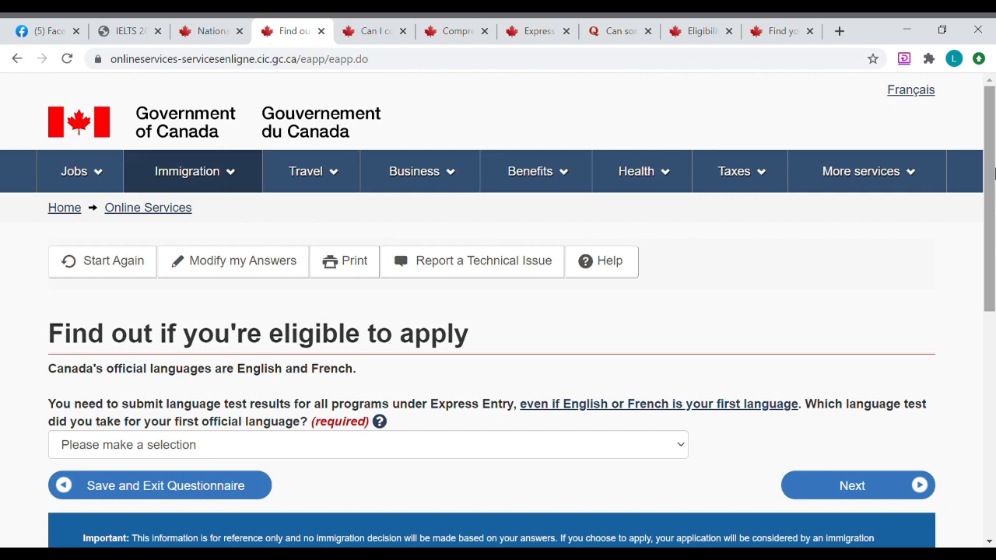
Choose IELTS as the language test, taken on 9 August 2020.
scroll(577, 417, down, 3)
scroll(577, 417, up, 1)
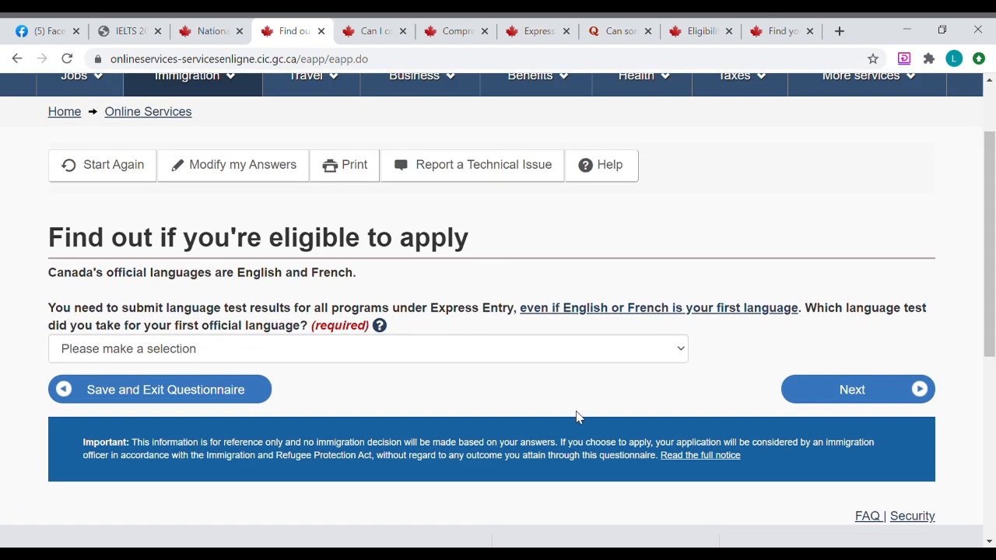
click(503, 354)
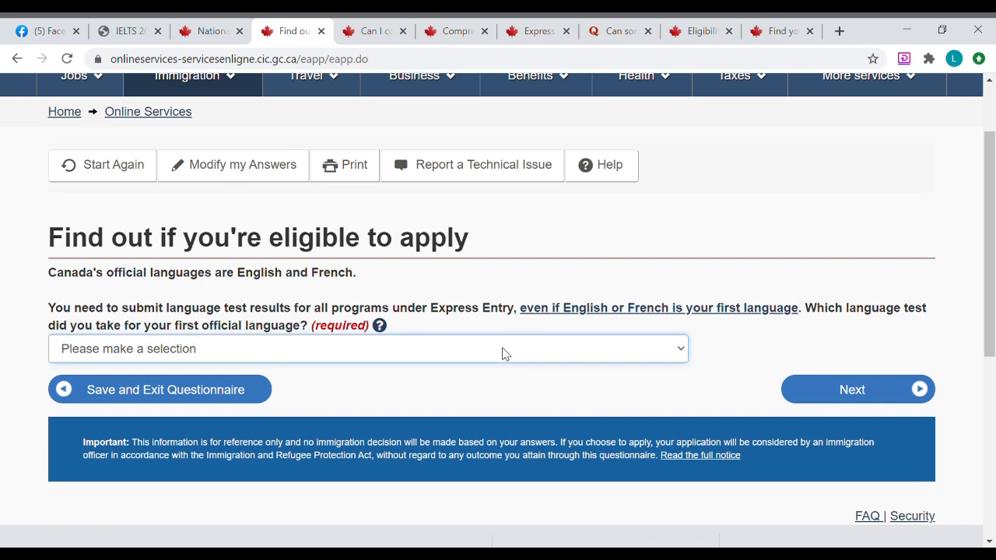
click(474, 426)
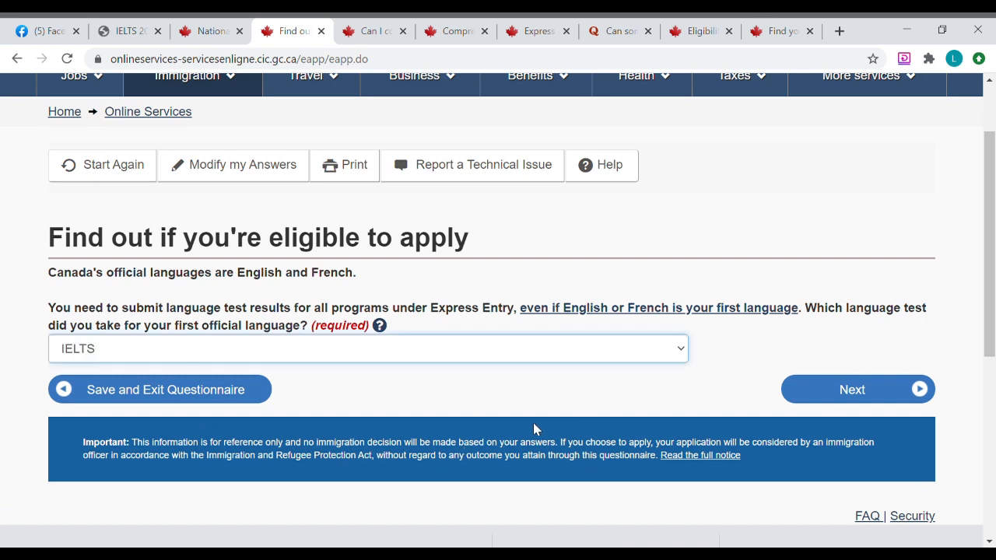
click(873, 401)
drag(990, 231, 991, 263)
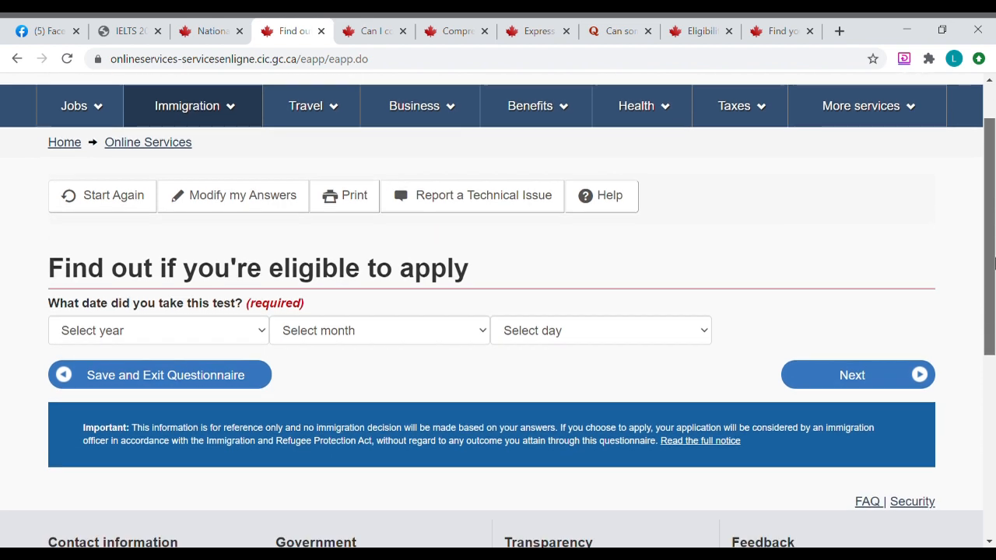
click(169, 343)
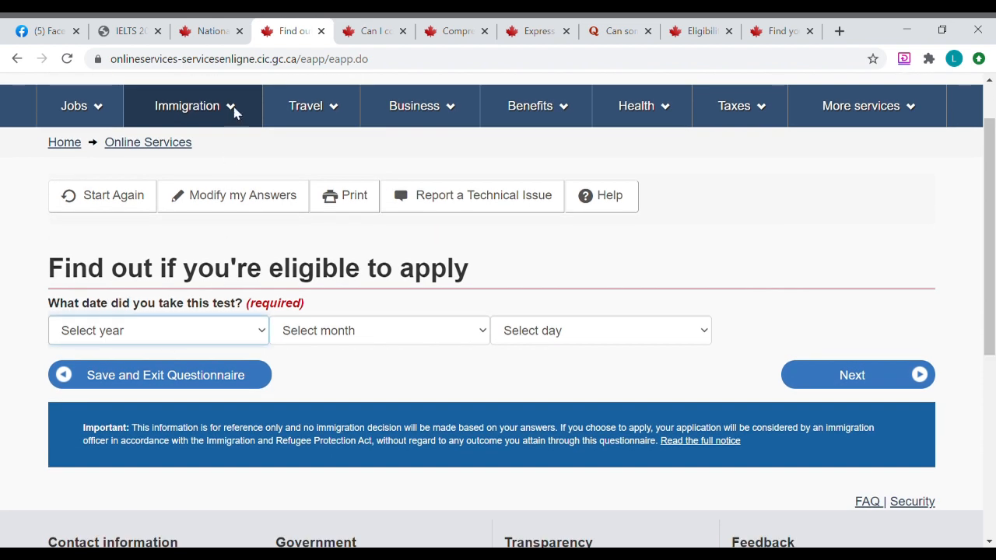
click(212, 61)
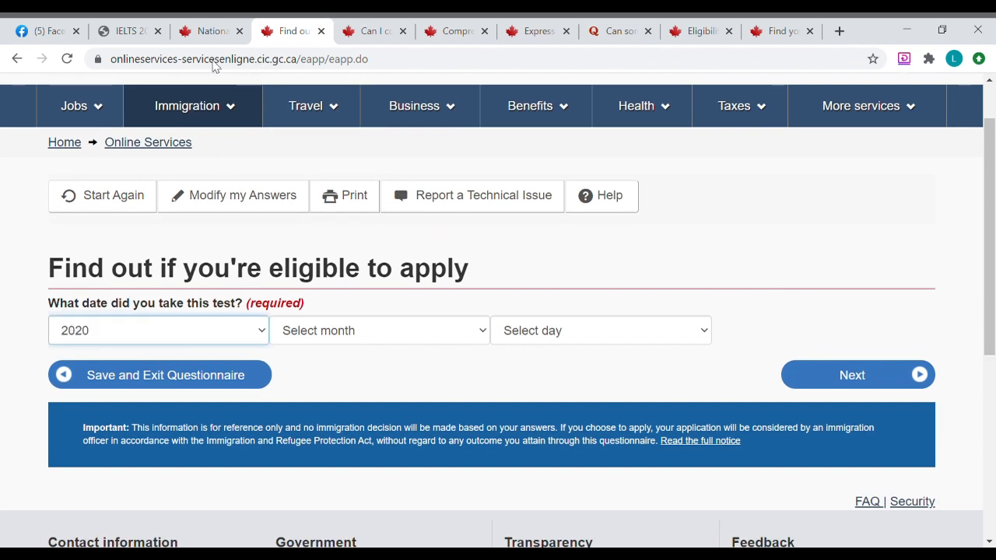
click(359, 324)
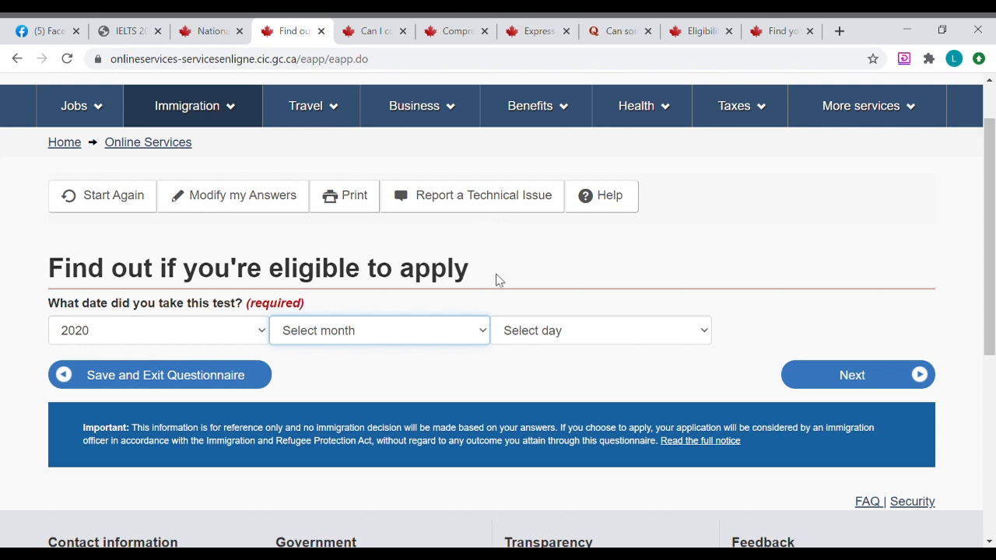
click(407, 216)
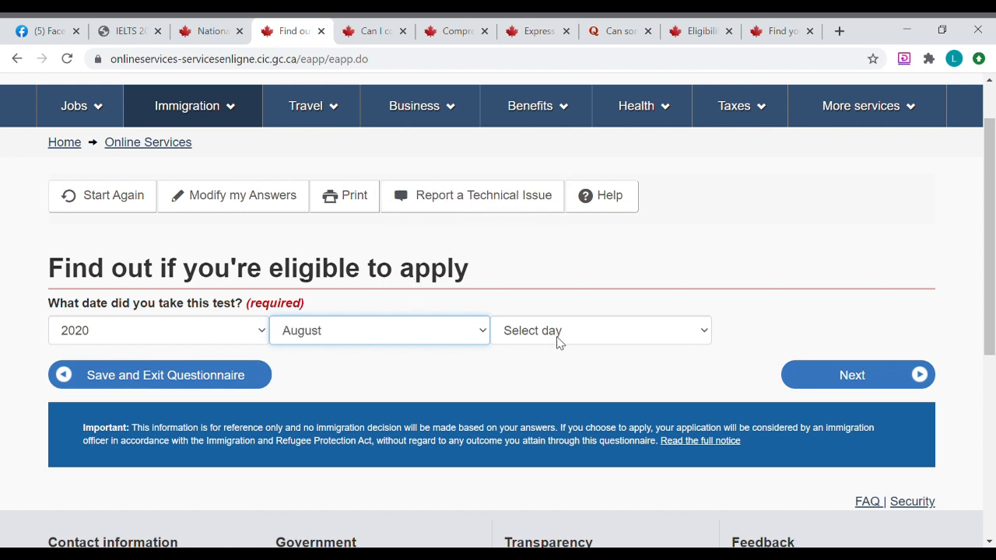
click(556, 340)
click(560, 257)
click(836, 374)
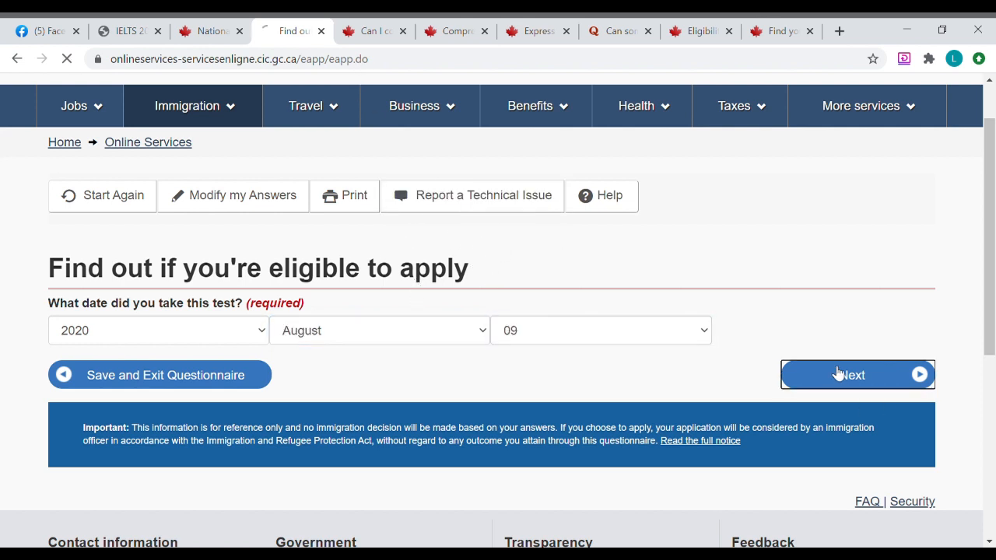
Set the Speaking and Listening scores to 8.5.
scroll(873, 336, down, 3)
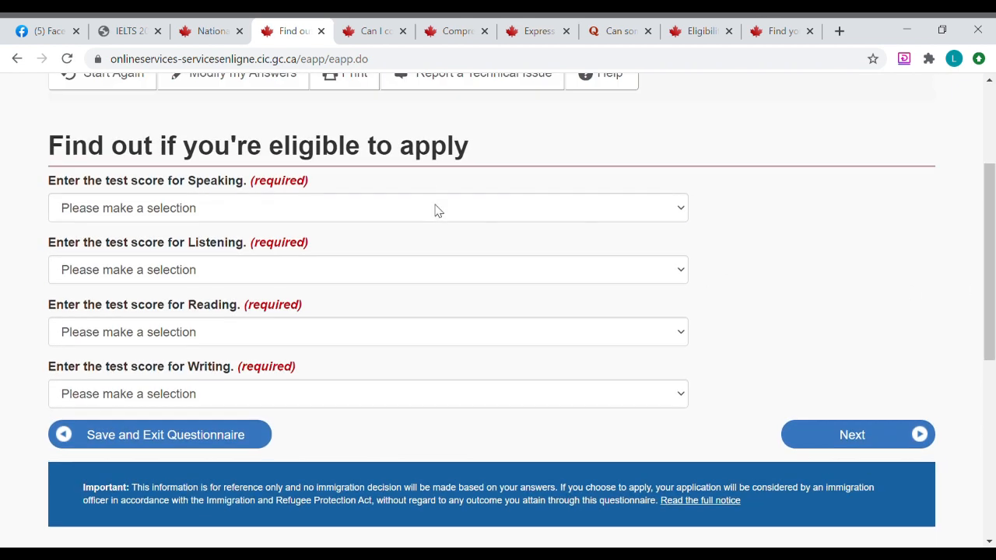
click(435, 208)
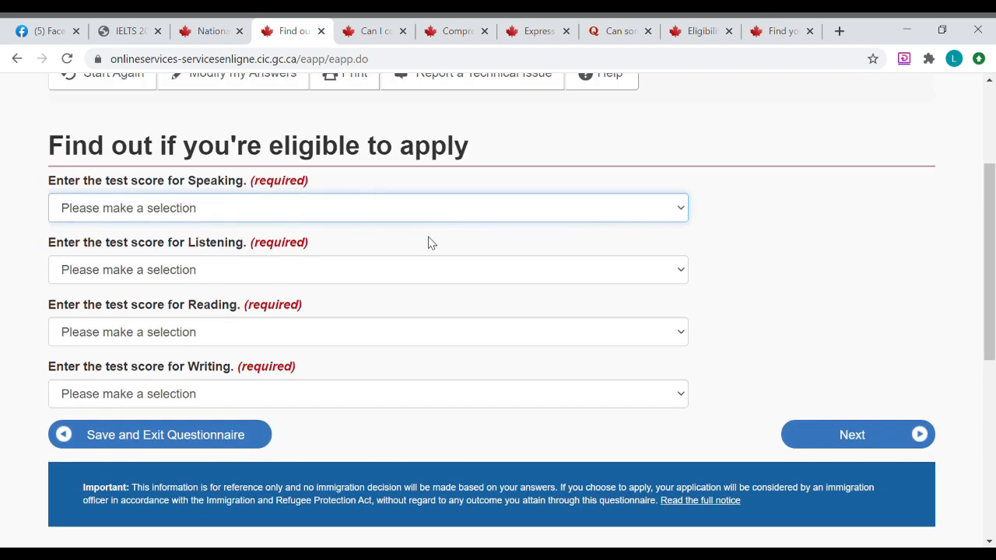
click(424, 283)
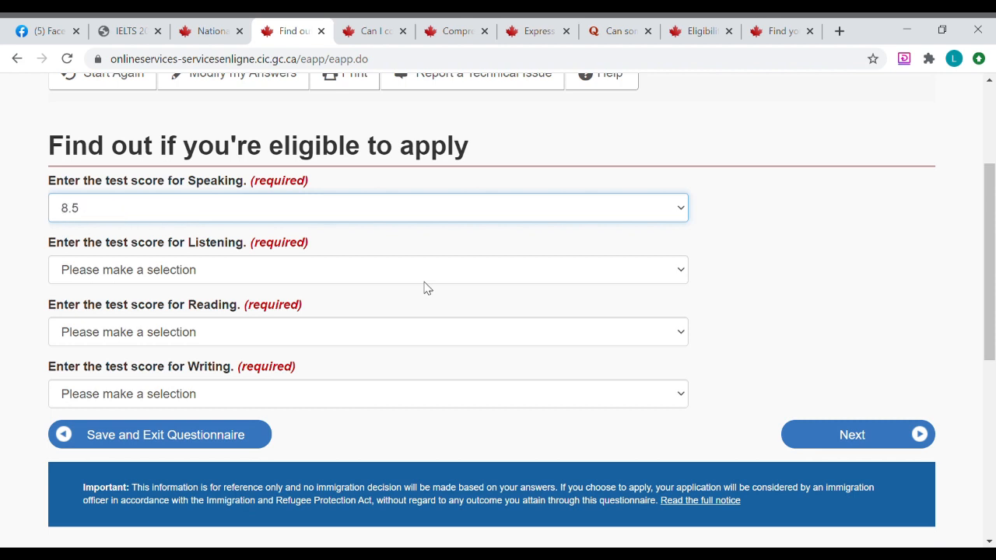
click(424, 281)
click(889, 226)
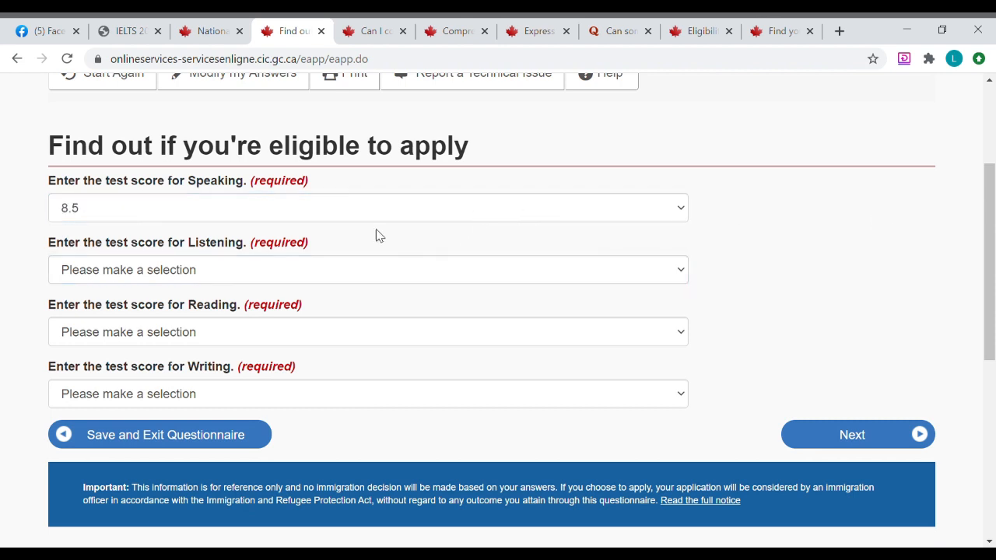
click(356, 274)
click(360, 345)
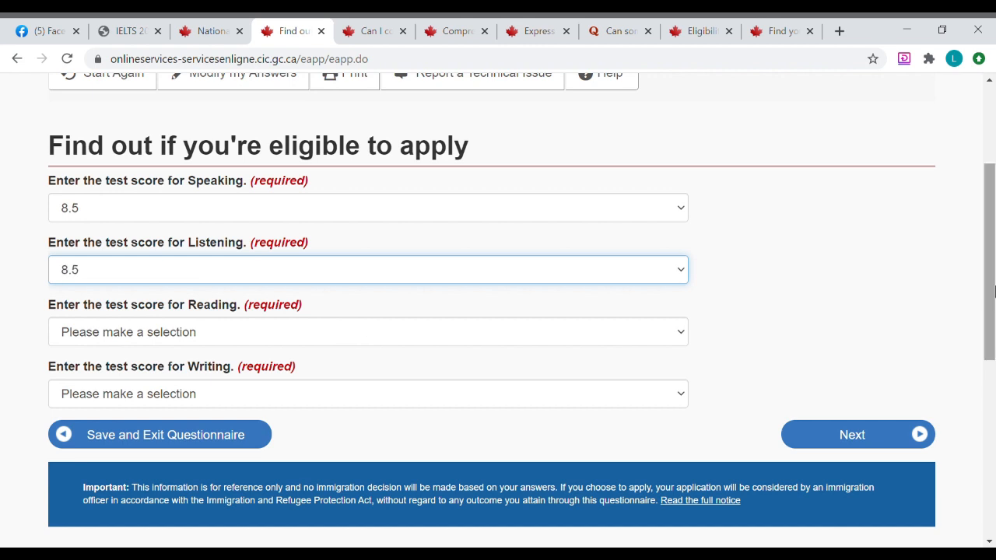
Set the Reading and Writing scores to 8.5 and submit the test scores.
scroll(529, 397, down, 1)
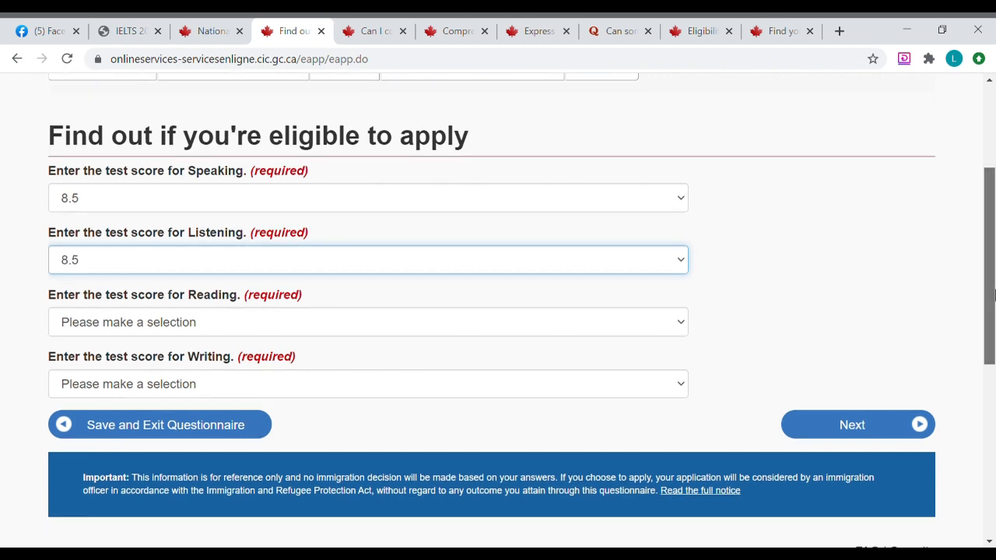
click(511, 331)
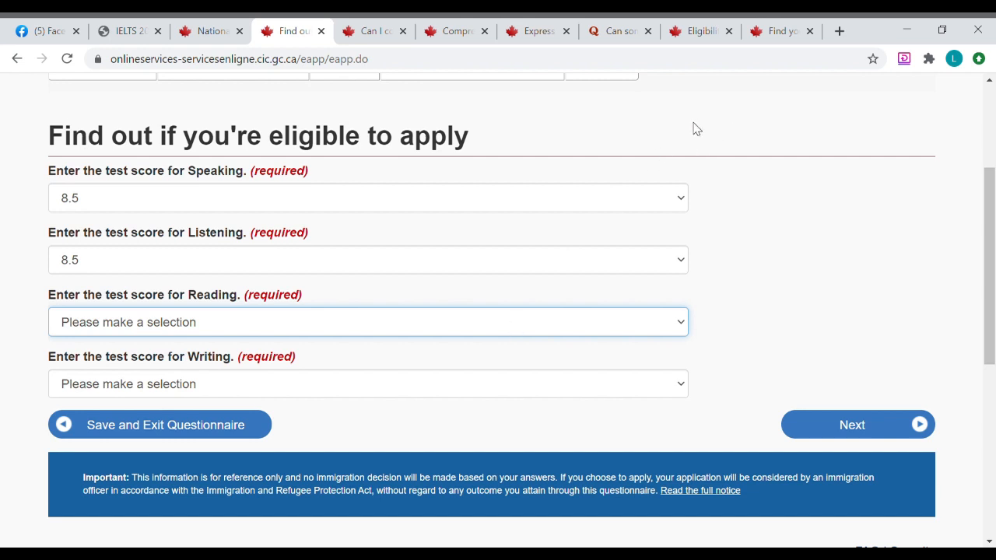
click(620, 74)
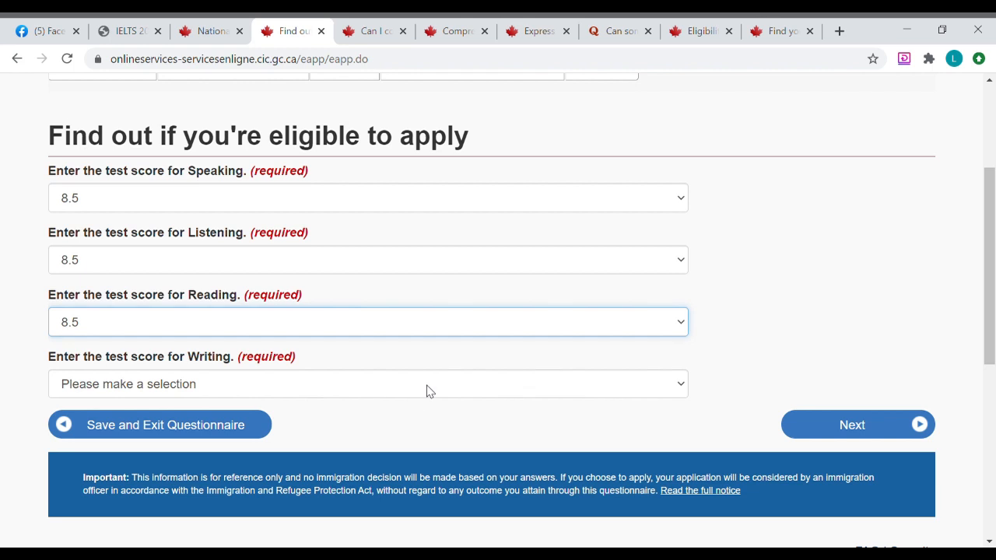
click(426, 391)
click(266, 72)
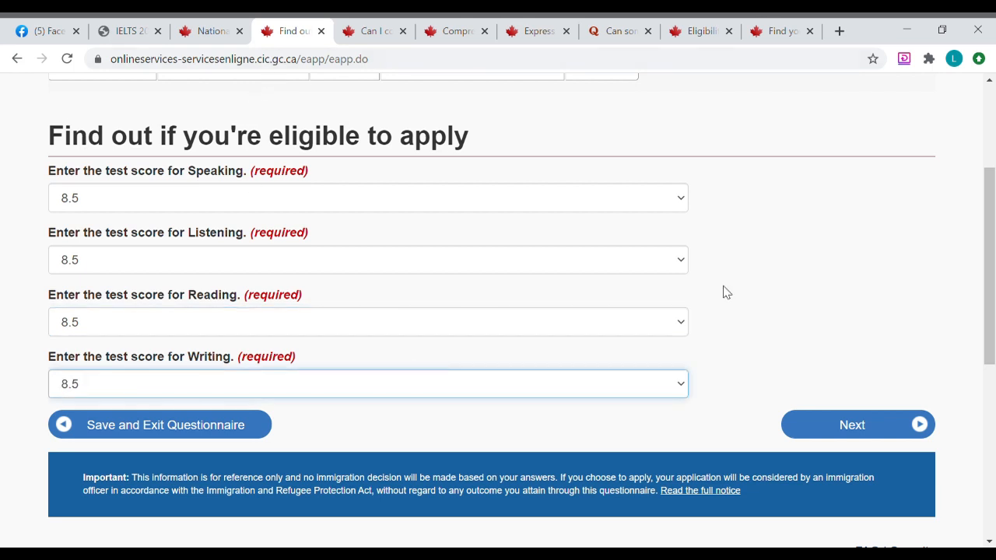
click(771, 339)
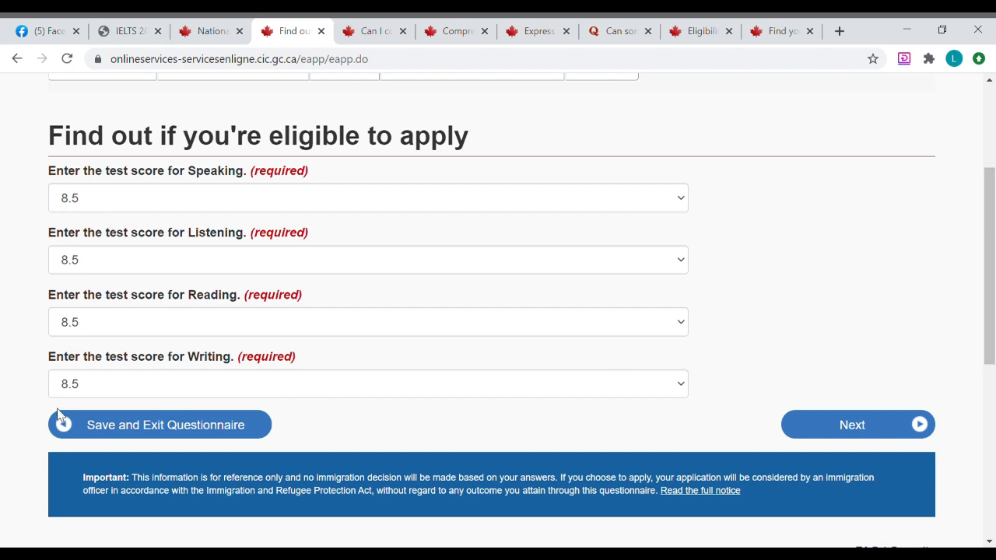
click(887, 427)
drag(992, 210, 993, 264)
Answer None for a second official language test.
click(498, 280)
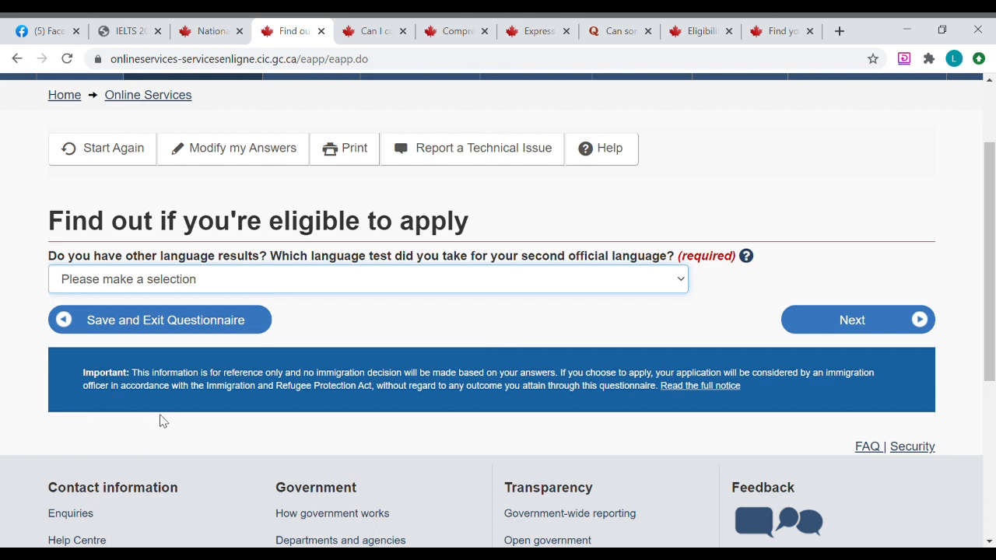
key(n)
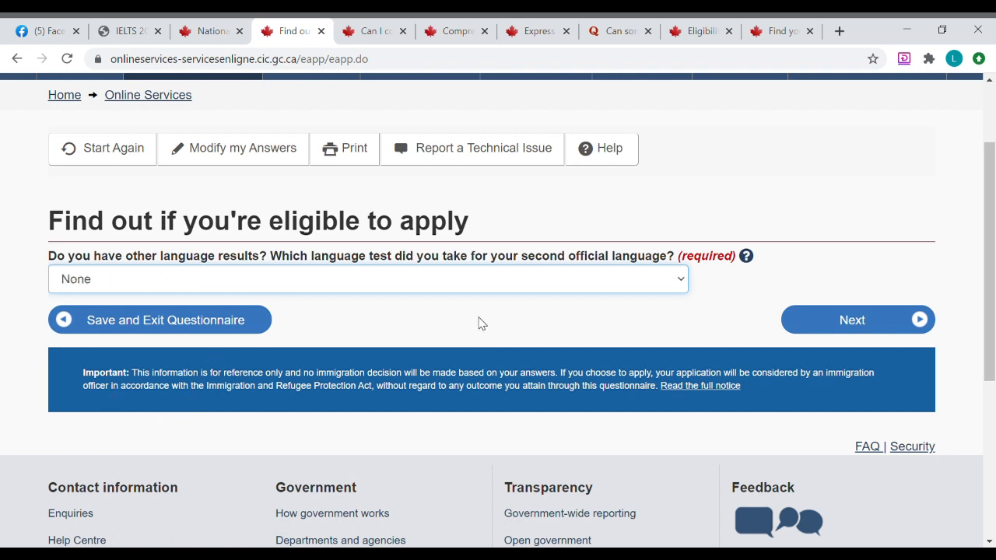
click(796, 327)
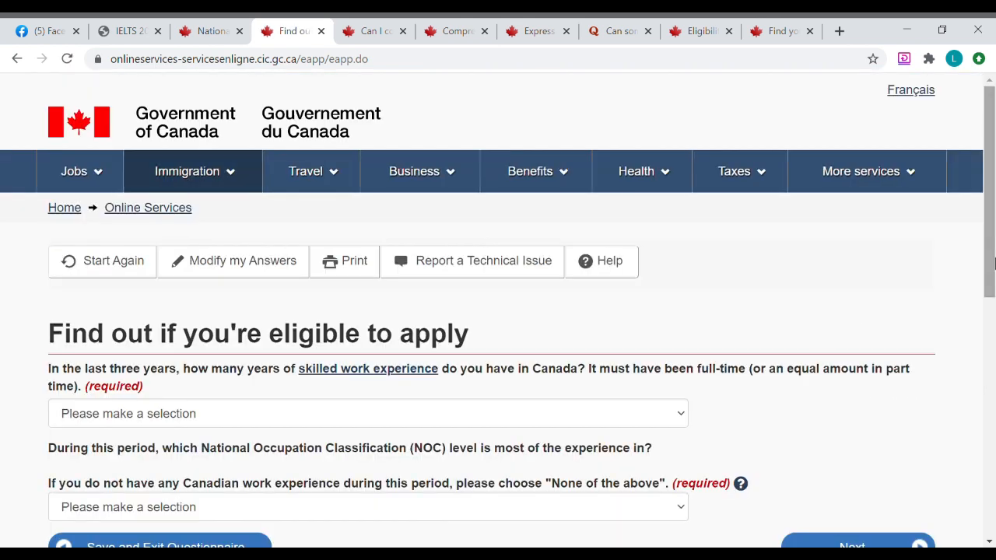
drag(990, 247, 993, 294)
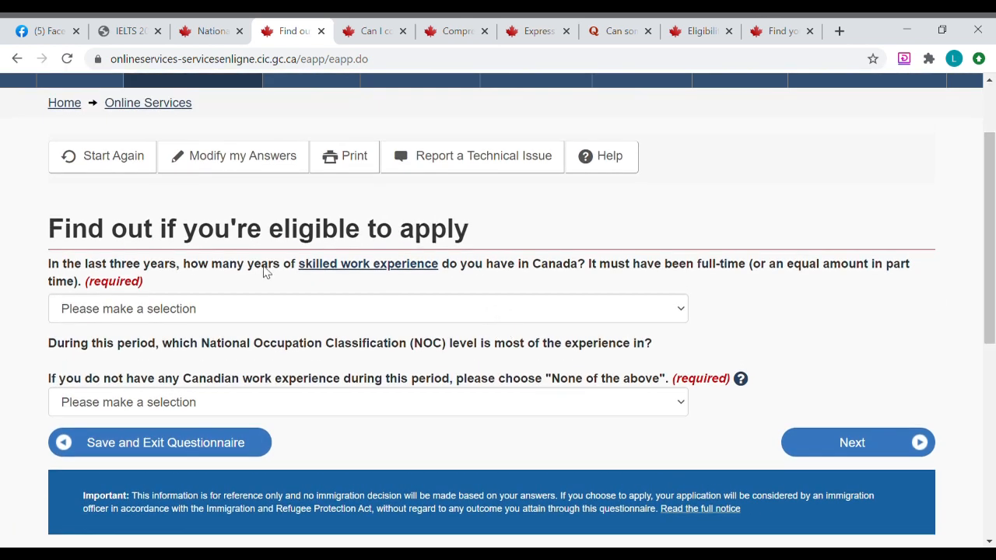
Give one year or more of Canadian work experience, with NOC level None of the above.
click(490, 312)
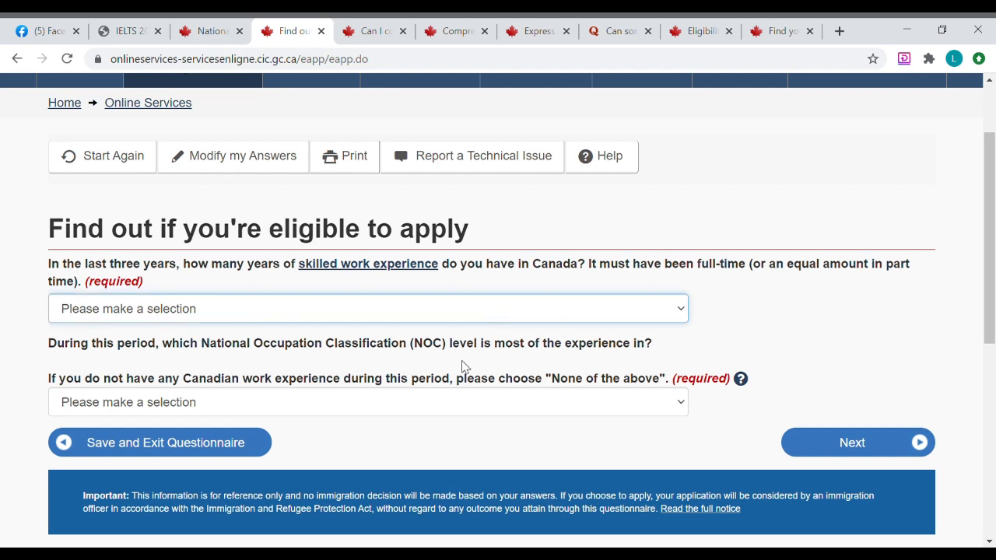
key(Down)
scroll(477, 406, down, 1)
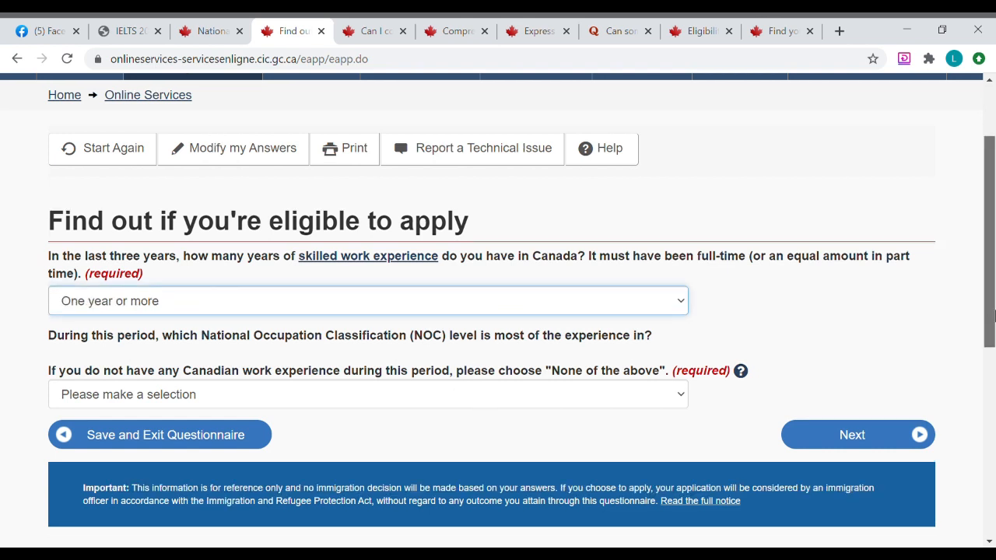
click(389, 407)
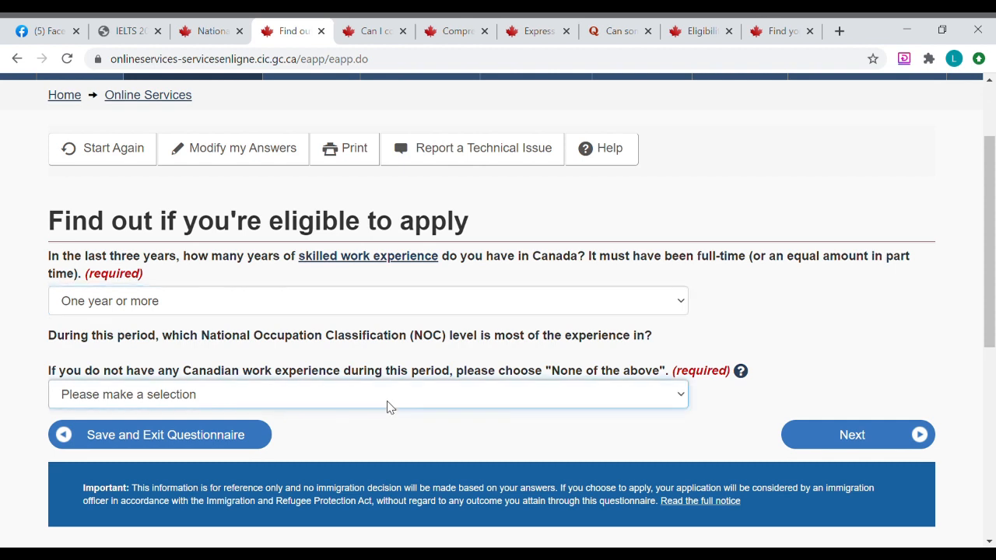
click(378, 523)
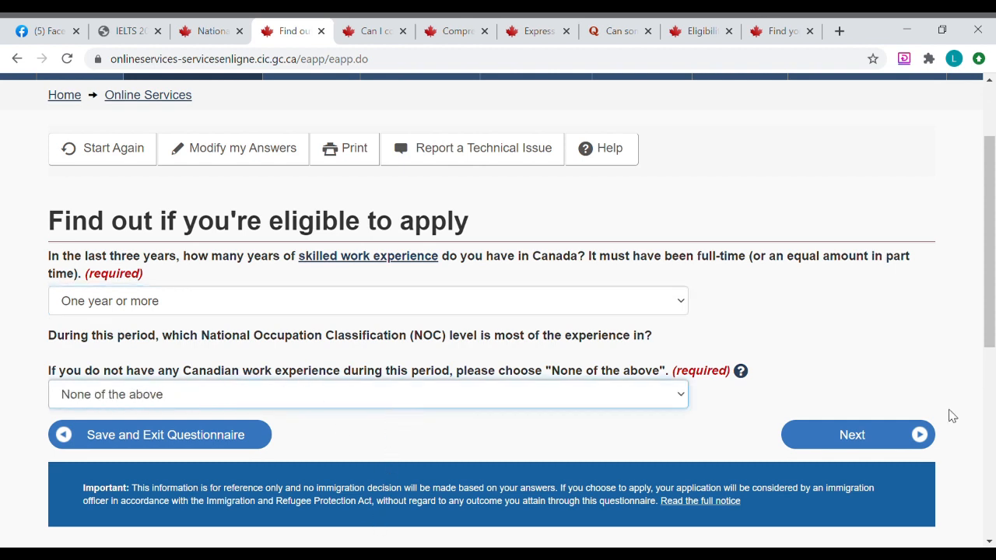
click(888, 440)
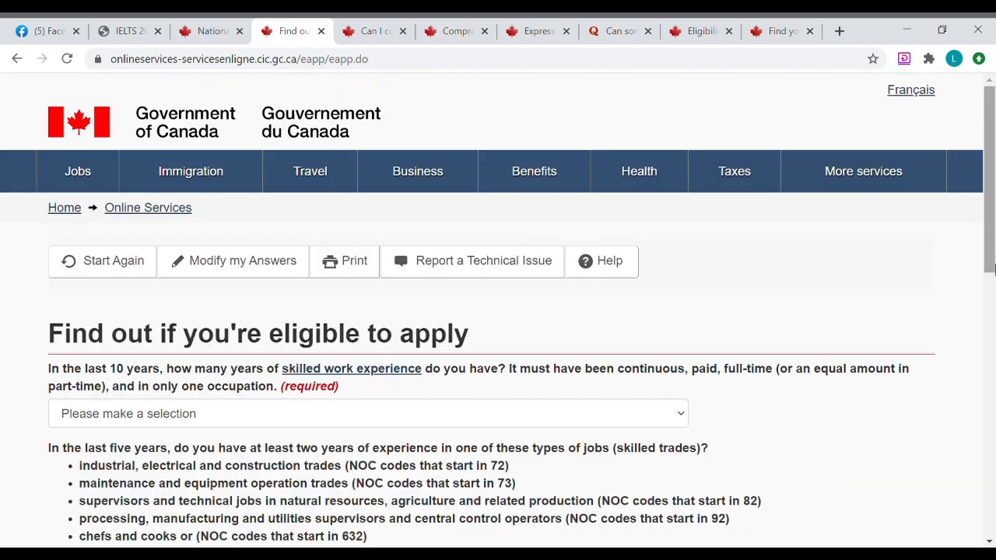
drag(991, 266, 992, 335)
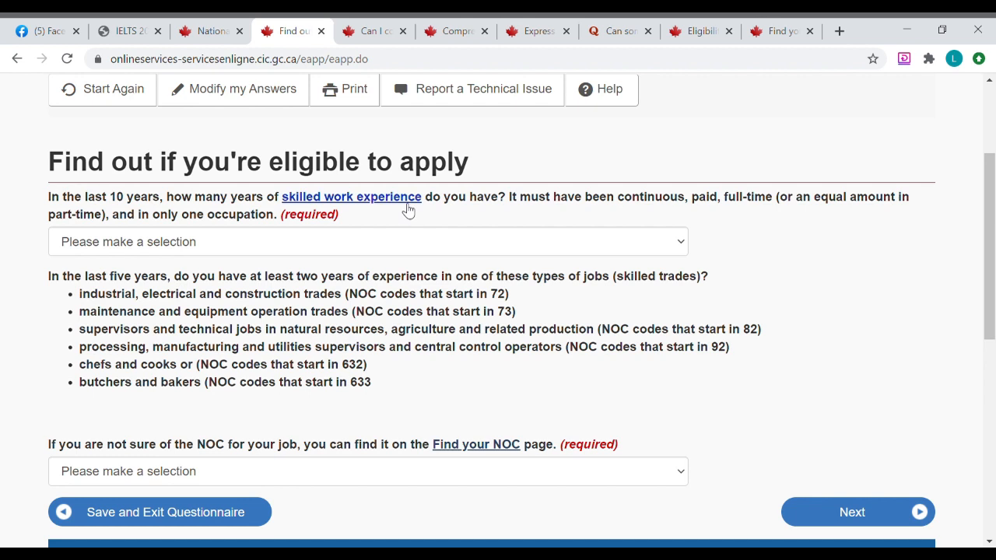
Record Two to Three years of skilled work and Two or more years in skilled trades.
click(560, 255)
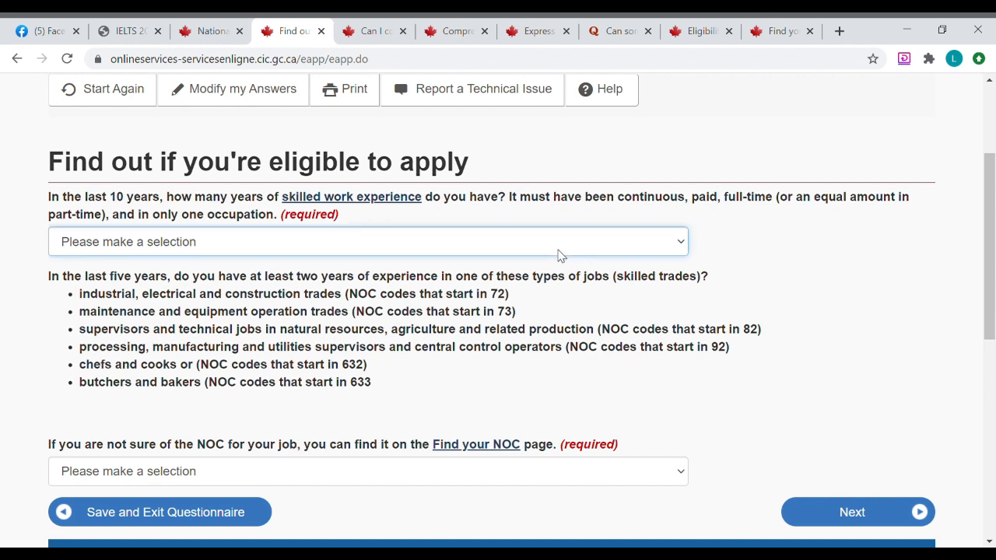
click(551, 364)
click(888, 349)
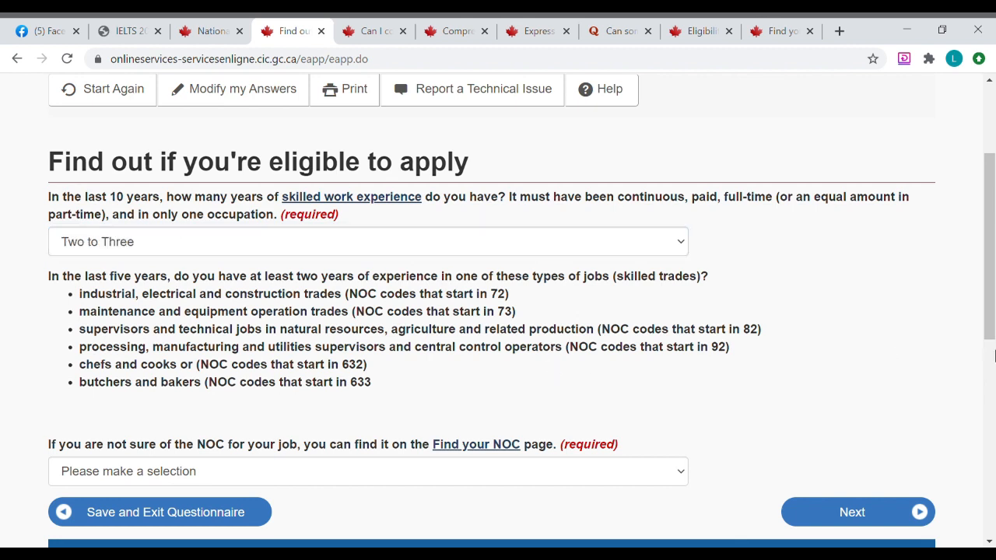
drag(993, 272, 994, 287)
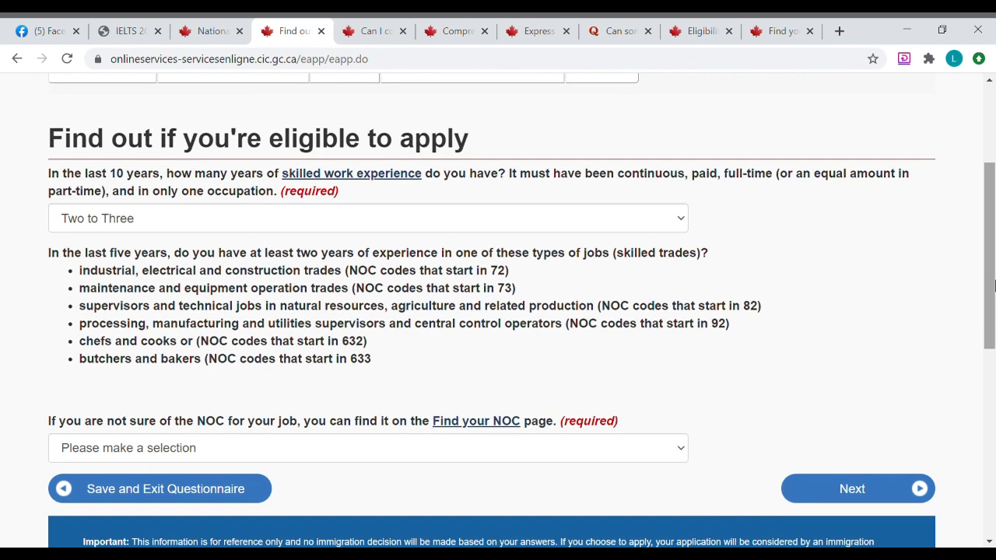
click(368, 454)
click(371, 434)
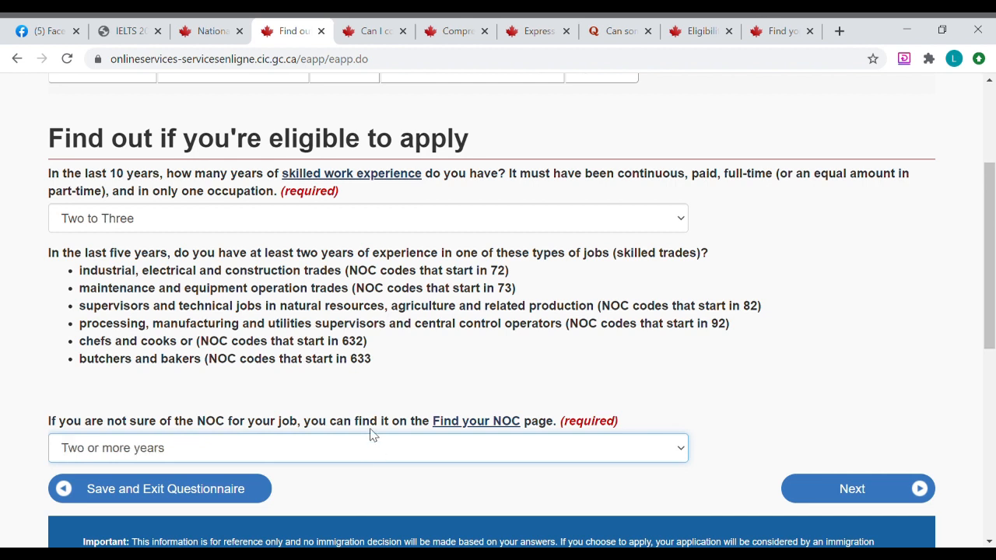
click(924, 381)
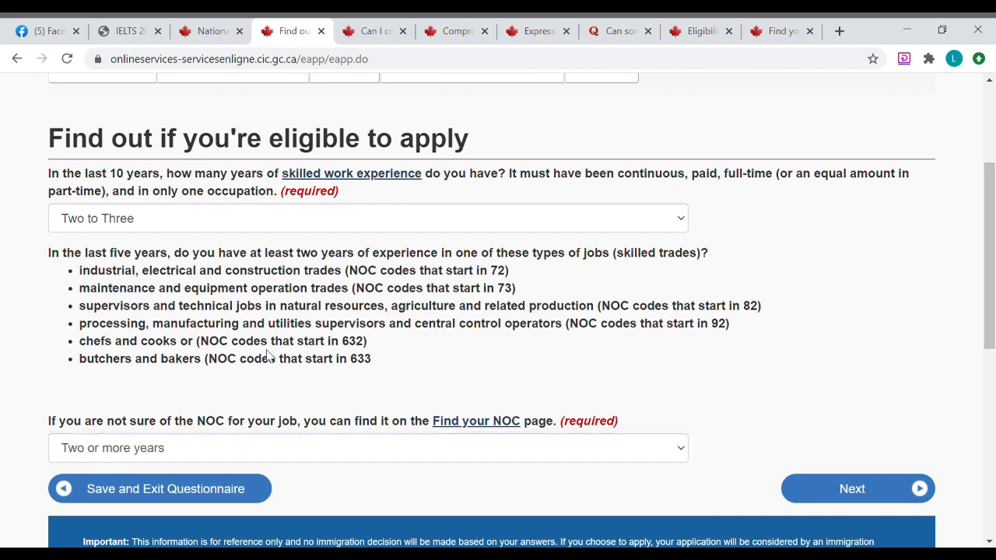
drag(40, 258, 461, 380)
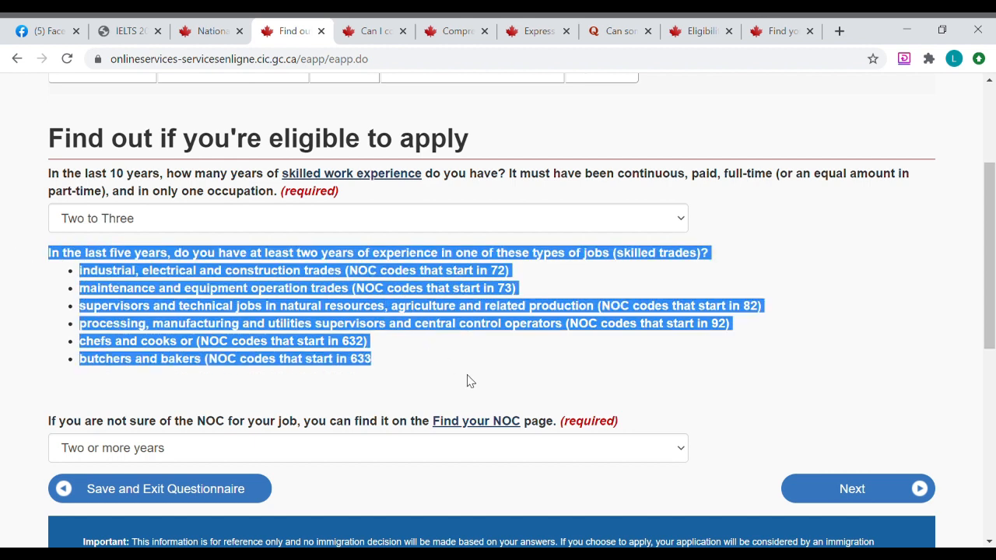
click(465, 382)
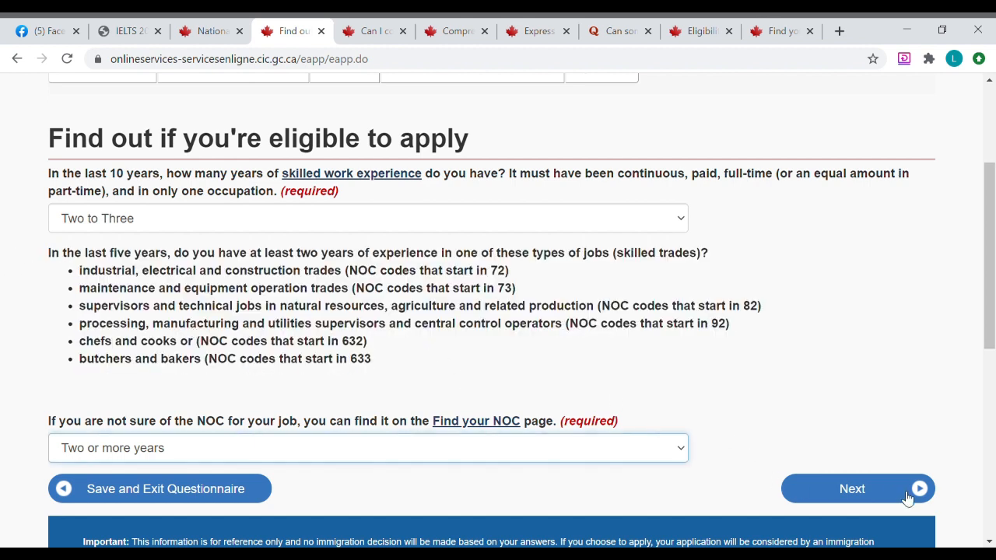
Answer No to the certificate of qualification question.
click(871, 487)
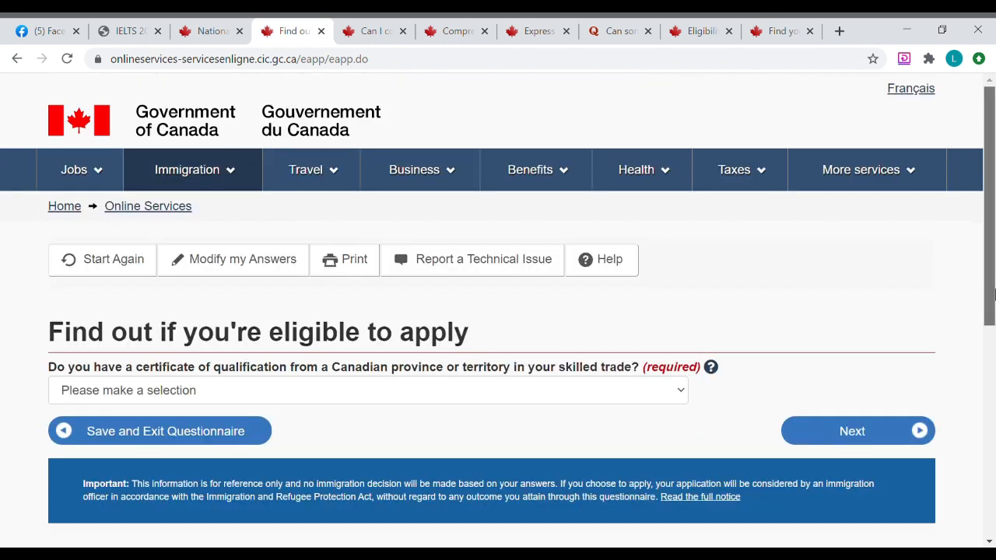
scroll(478, 347, down, 1)
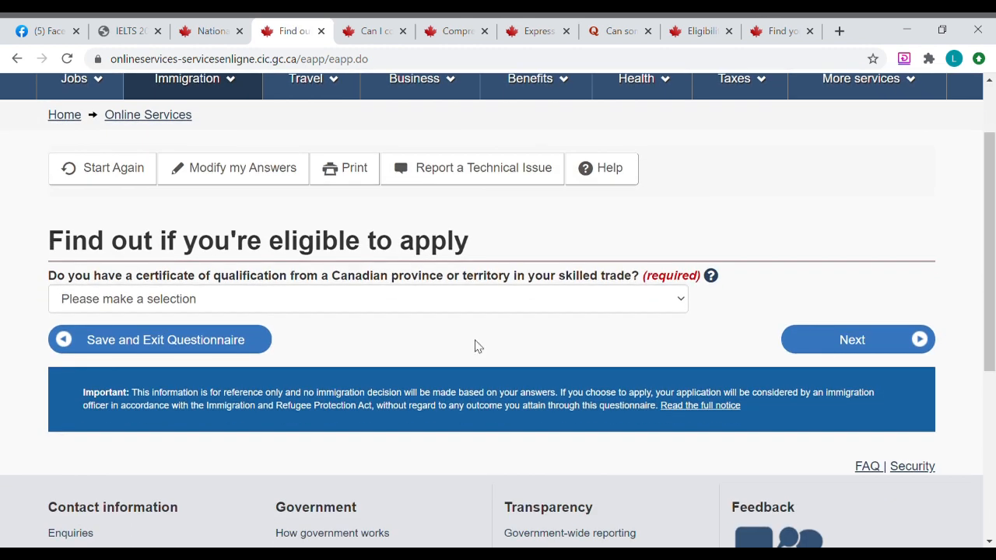
click(443, 301)
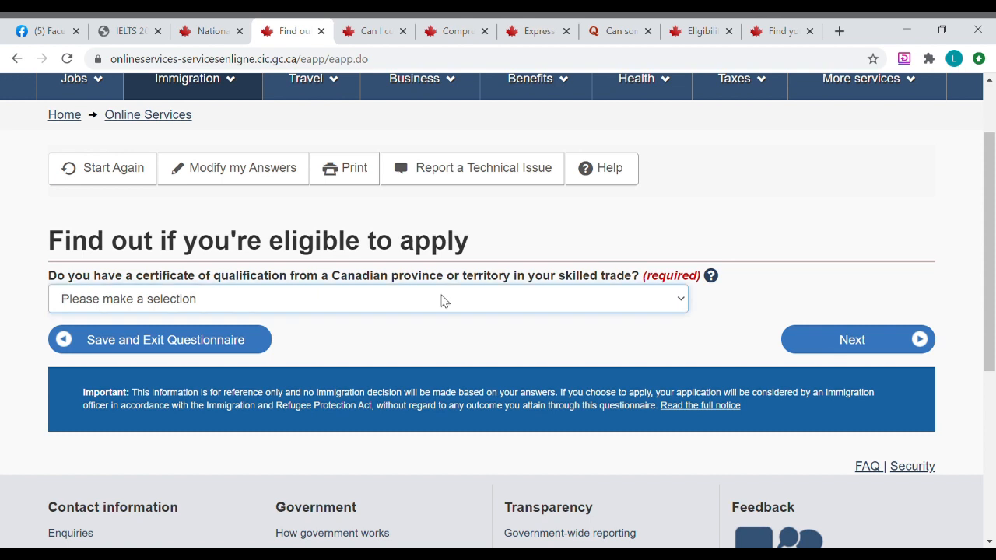
click(440, 364)
click(805, 342)
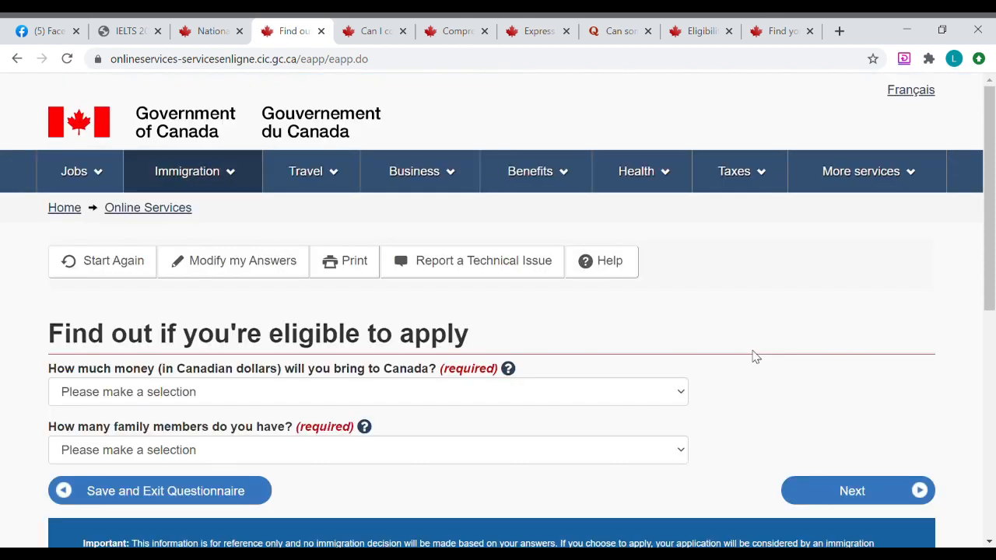
Set settlement funds to 34,299 or more and family members to 1.
scroll(993, 246, down, 1)
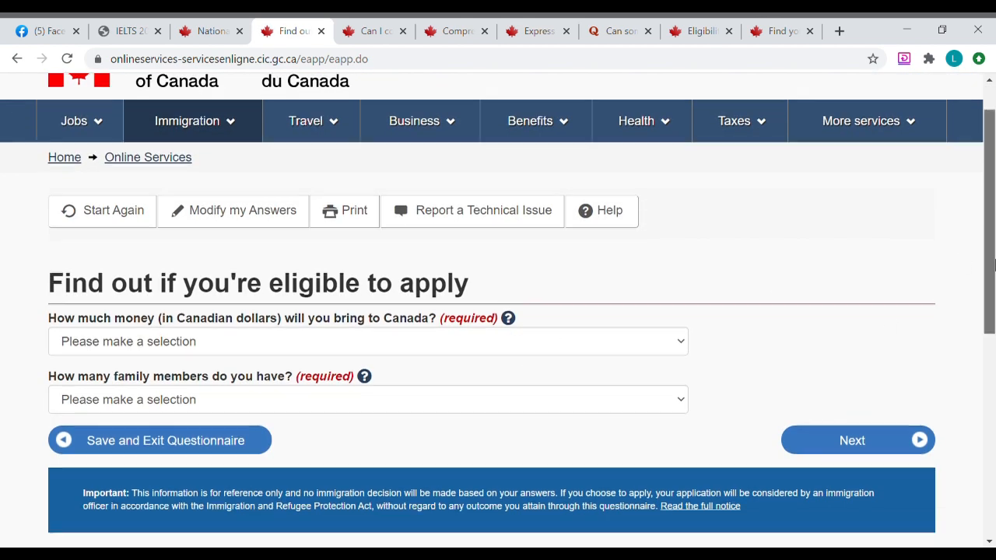
scroll(842, 303, down, 1)
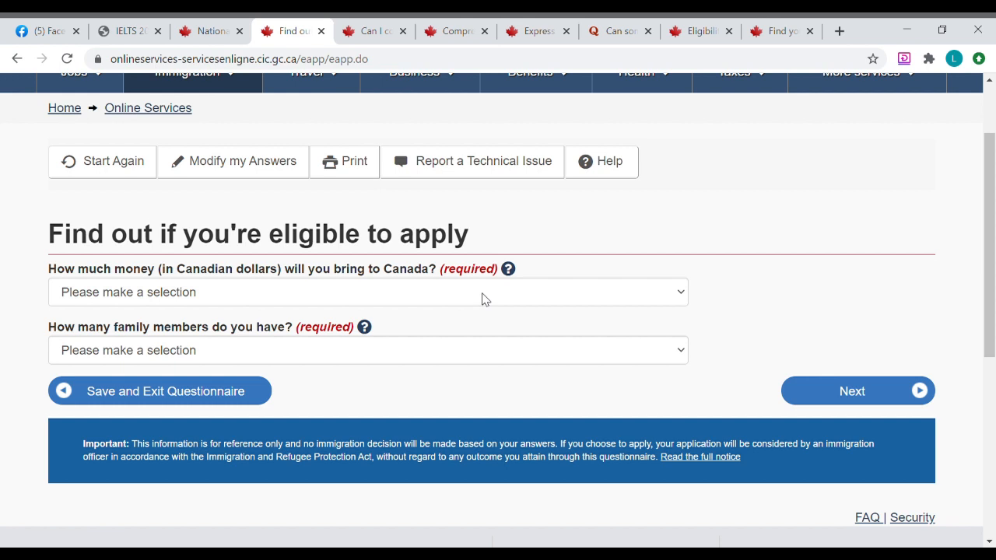
click(521, 297)
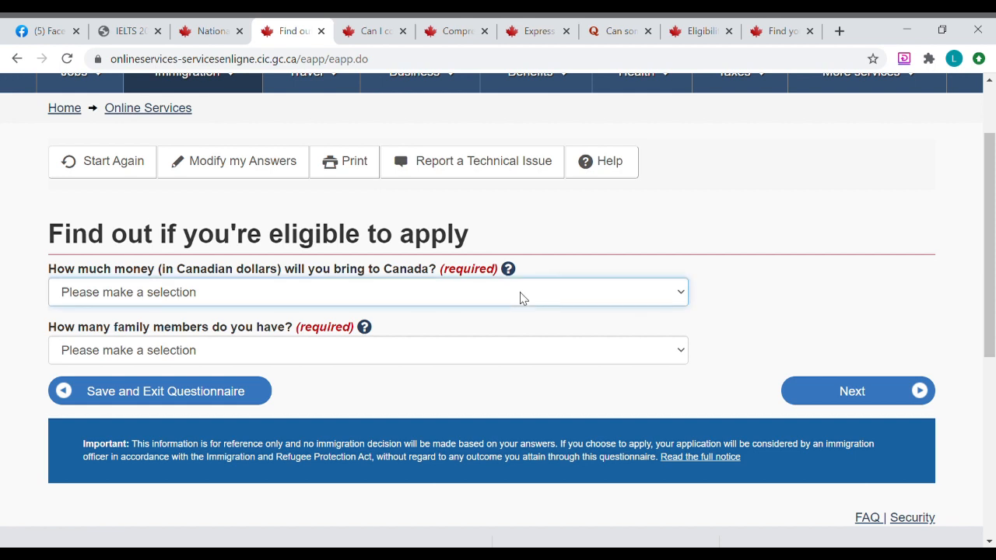
click(463, 516)
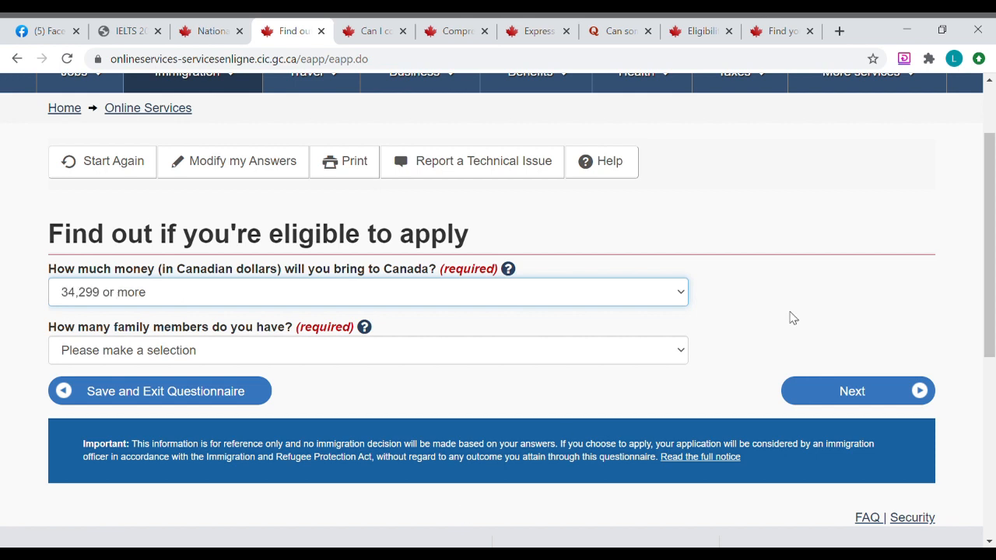
click(451, 350)
click(485, 161)
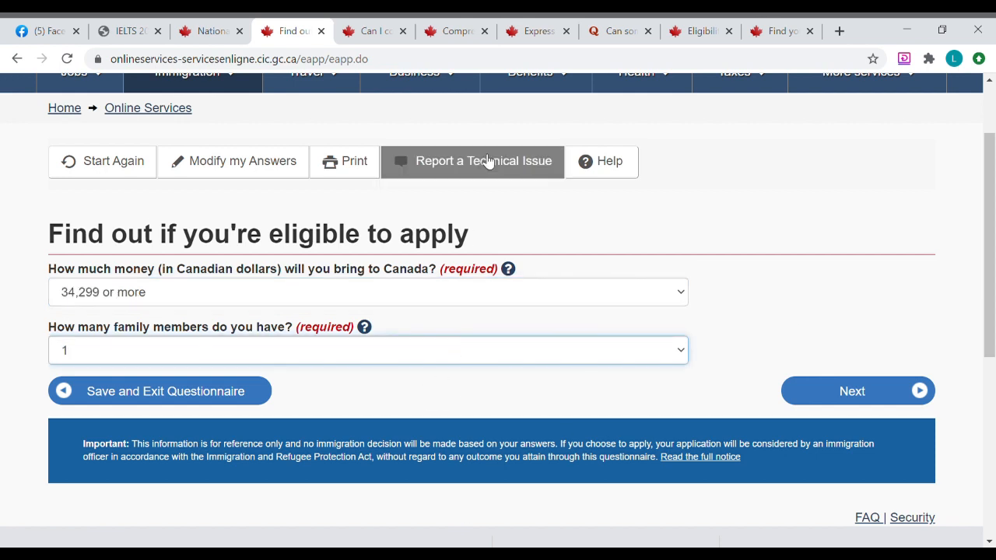
click(840, 406)
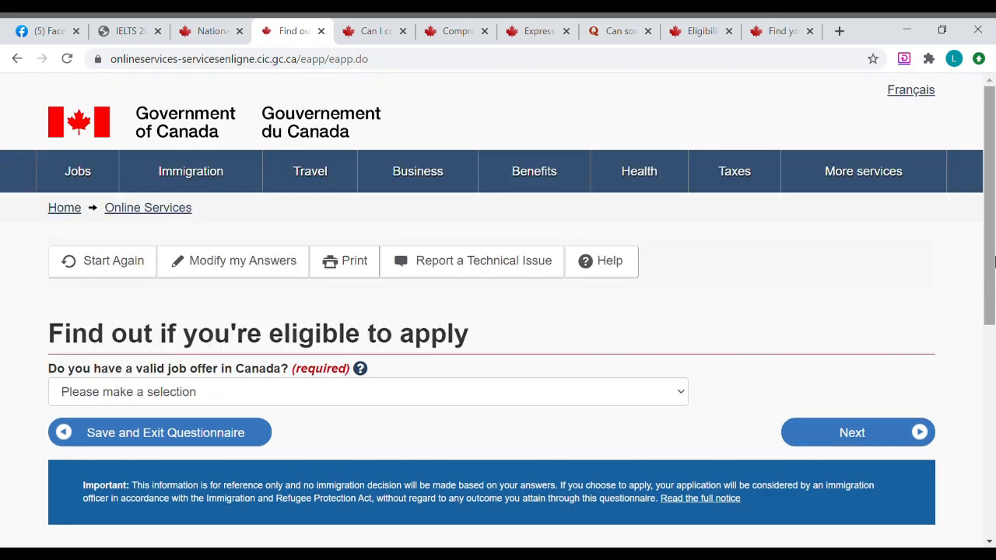
Answer No to having a valid job offer in Canada.
mouse_move(994, 262)
mouse_down()
mouse_move(995, 284)
mouse_move(994, 270)
mouse_up()
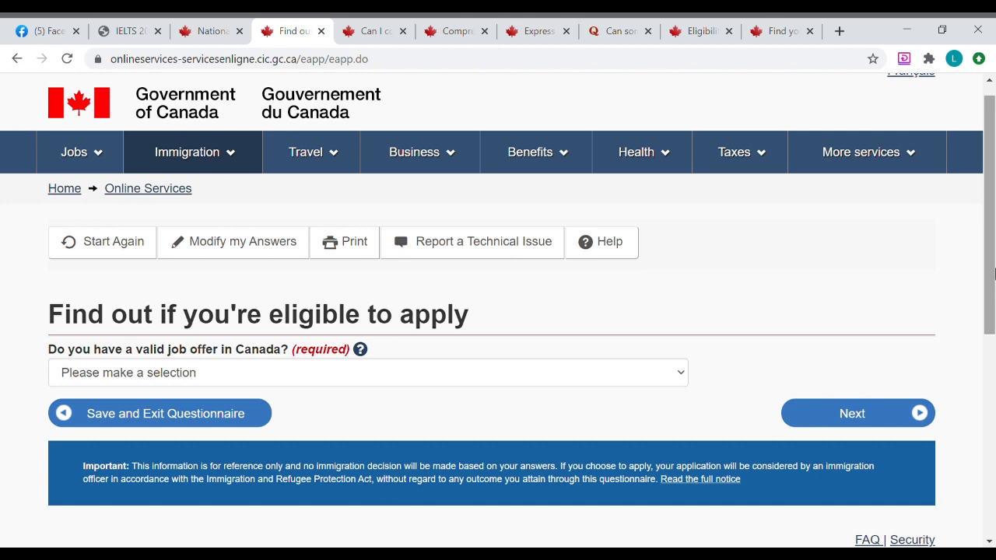
drag(994, 292, 994, 298)
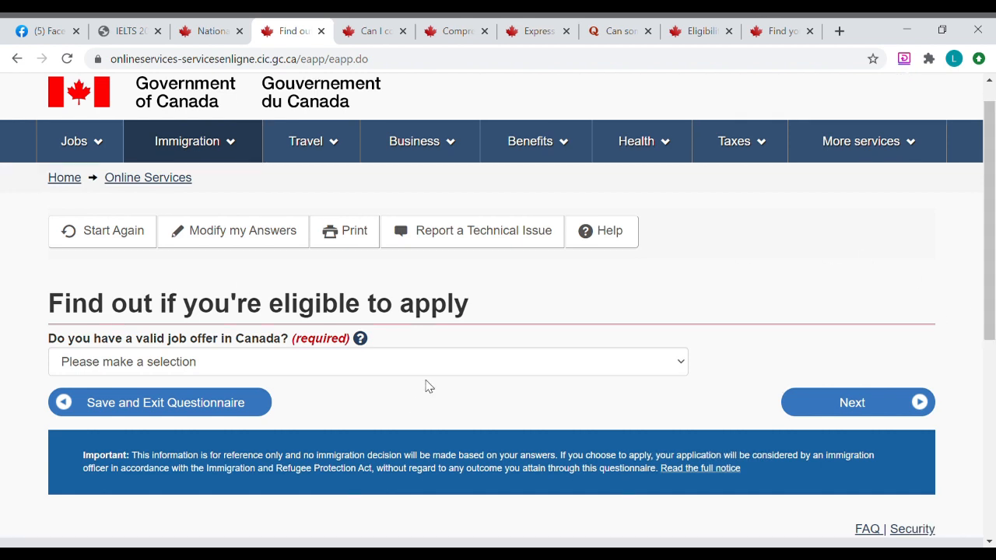
click(430, 373)
click(430, 434)
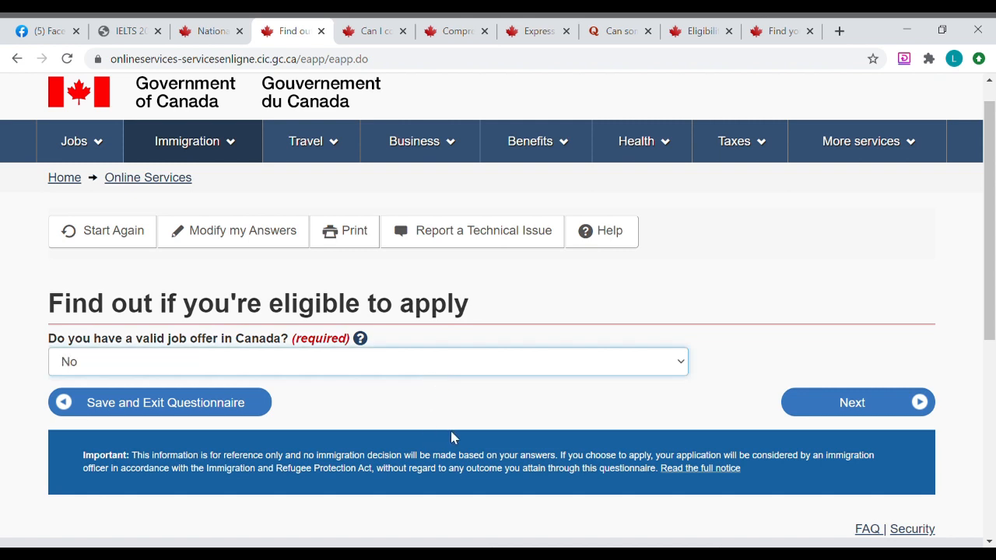
click(844, 403)
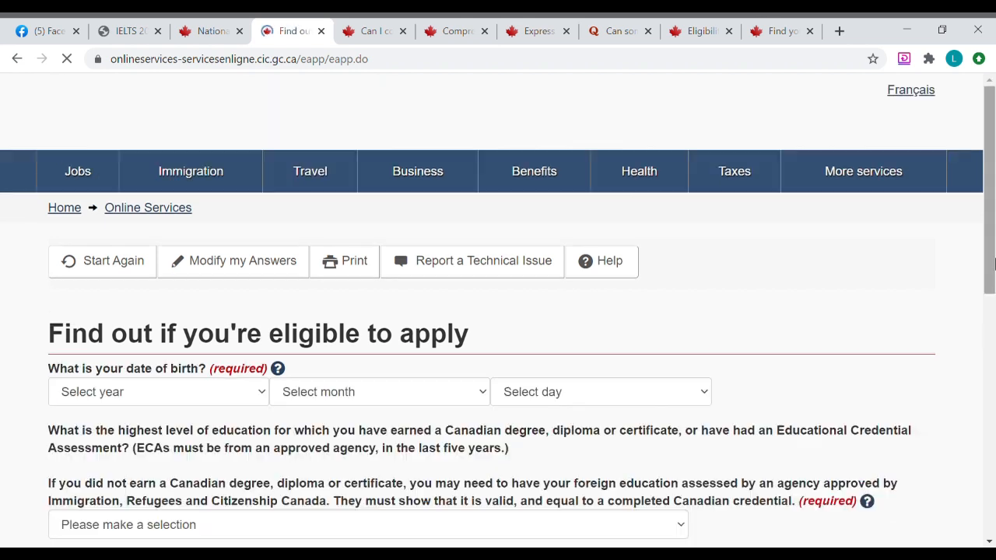
drag(994, 237, 995, 314)
click(115, 246)
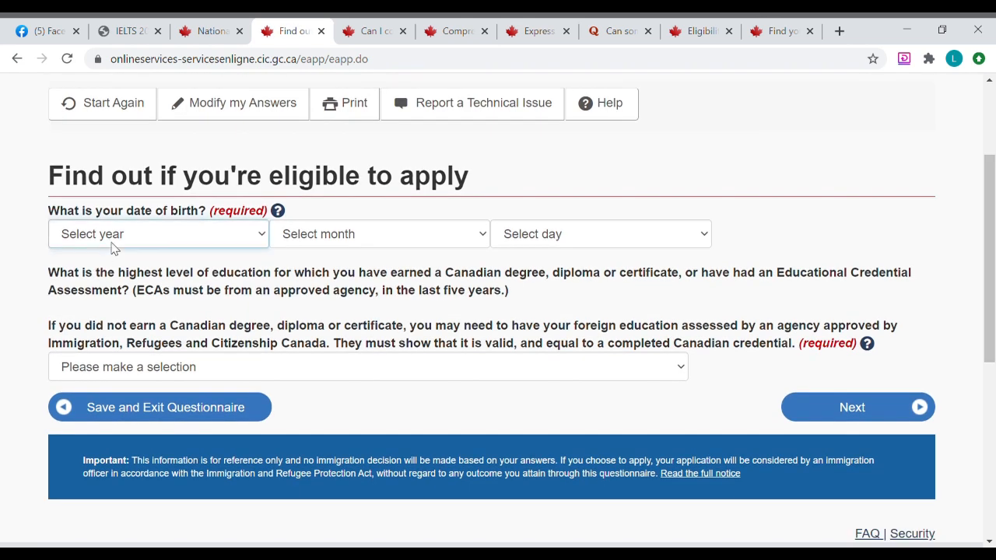
click(130, 352)
text(1983)
key(Tab)
text(m)
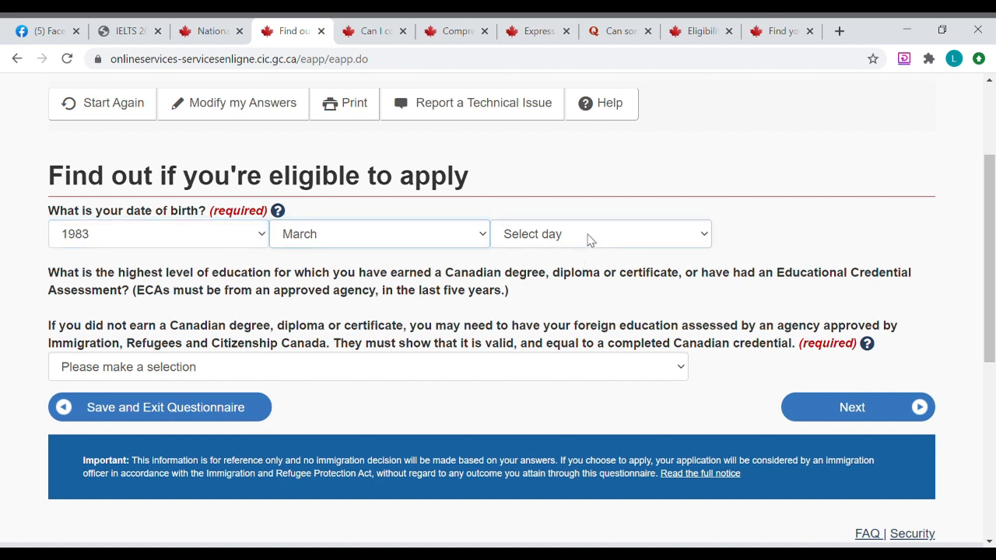
key(Tab)
text(03)
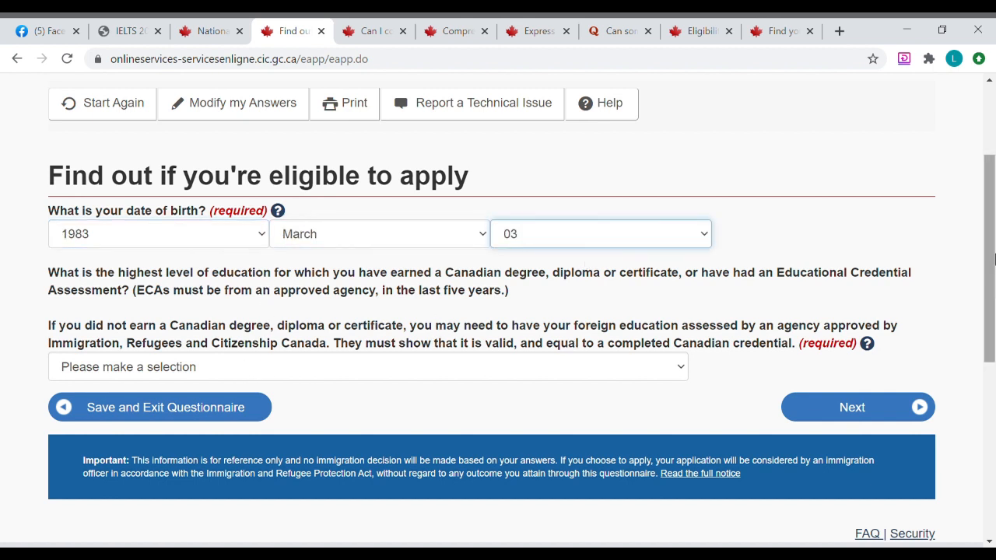
scroll(994, 321, down, 1)
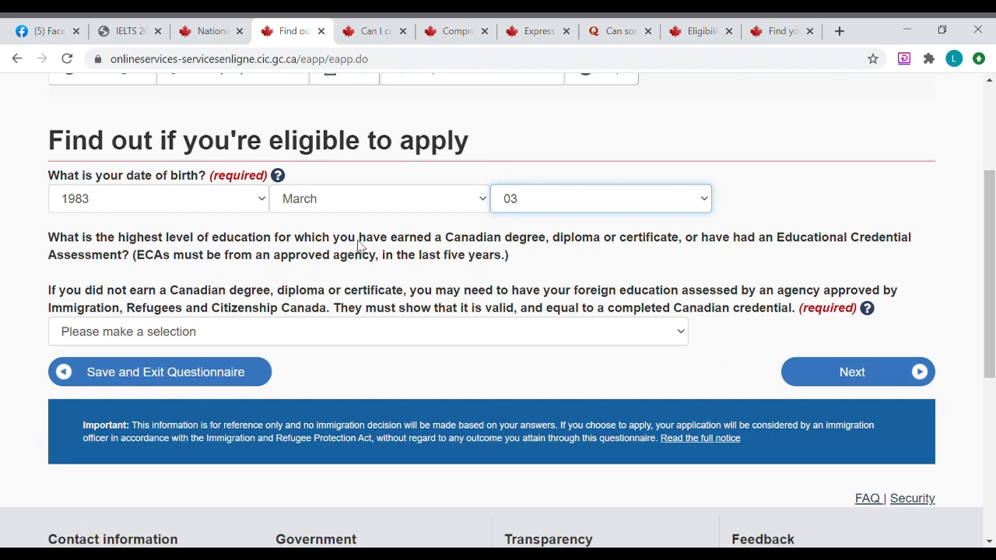
scroll(965, 269, up, 1)
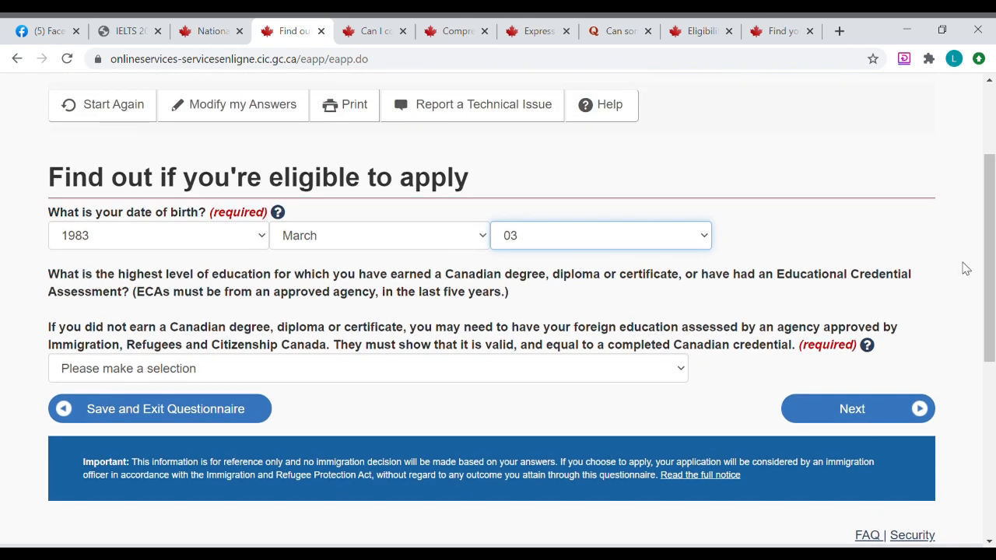
scroll(797, 305, down, 1)
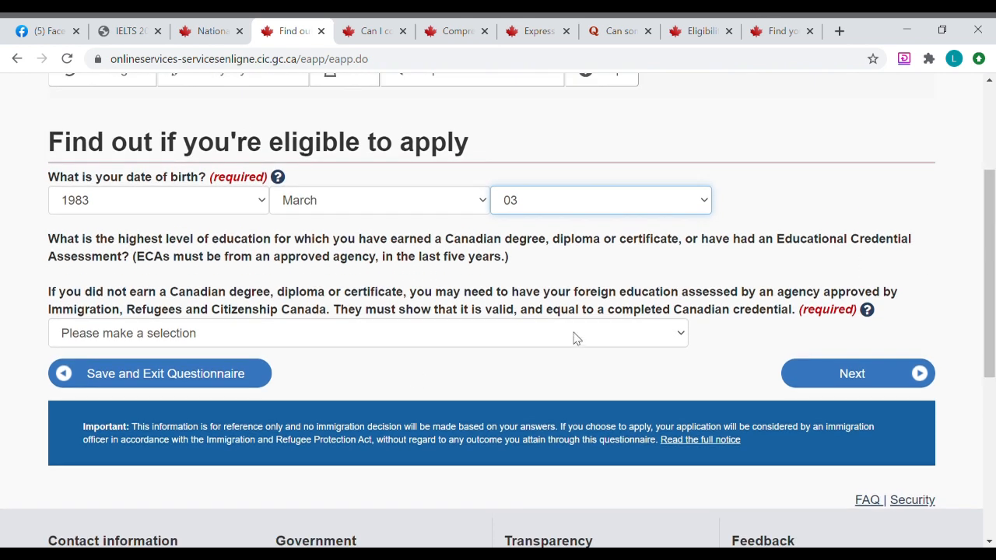
Give Bachelor's degree as the highest level of education and submit.
key(Tab)
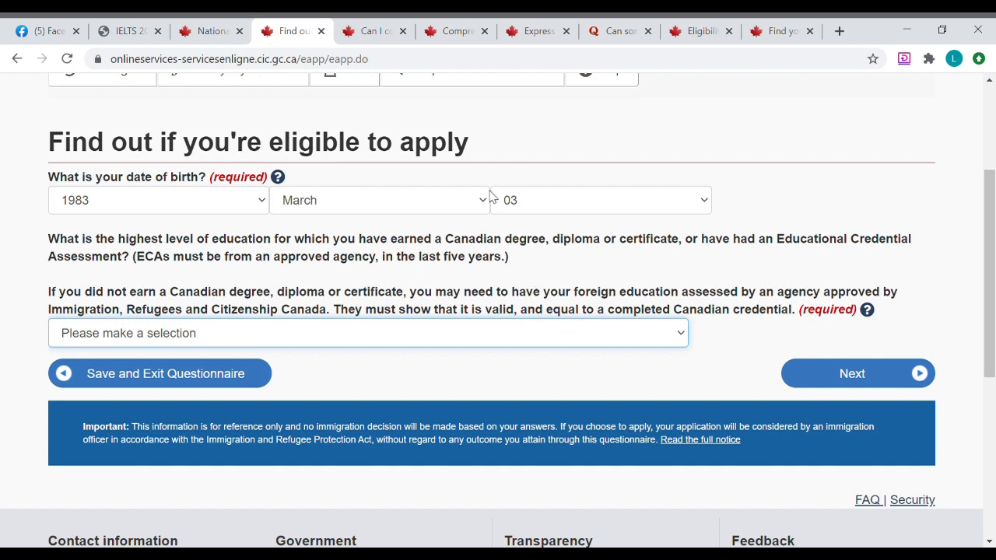
click(479, 238)
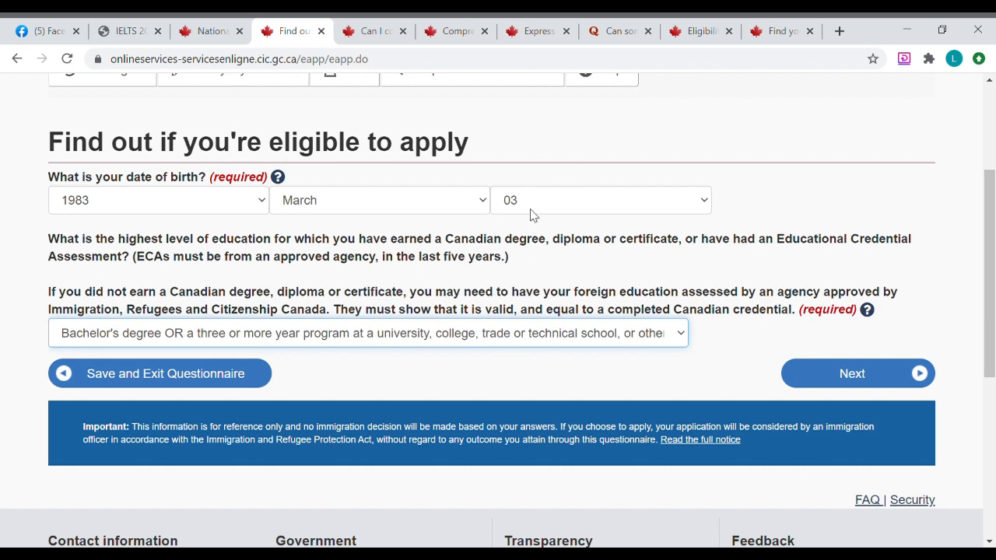
key(Up)
click(851, 372)
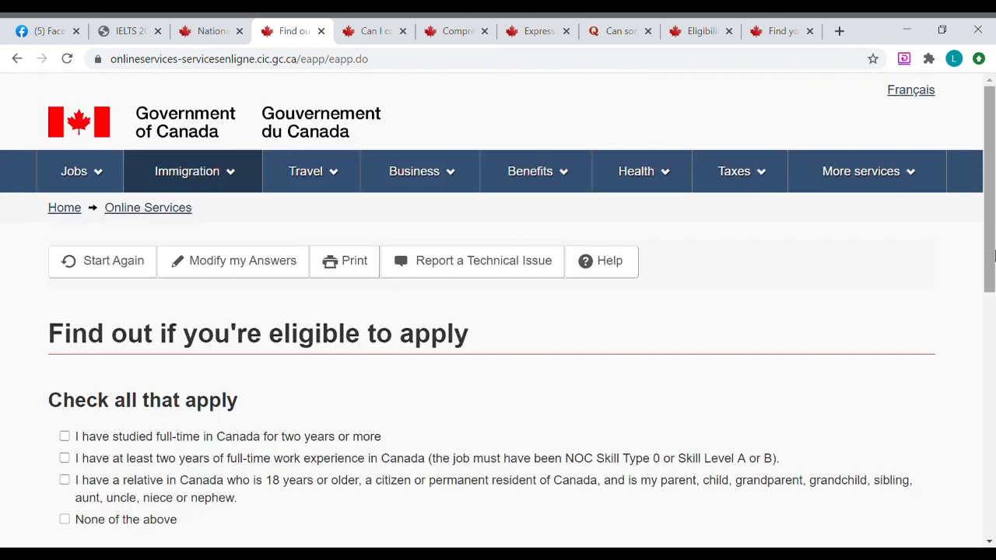
Tick None of the above on the Check all that apply page.
drag(993, 226, 992, 303)
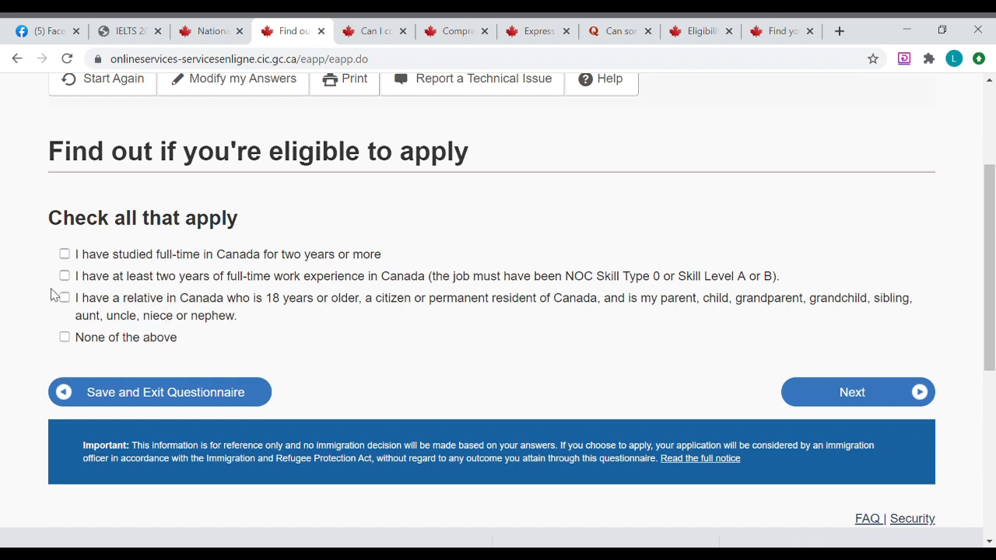
click(74, 342)
click(905, 393)
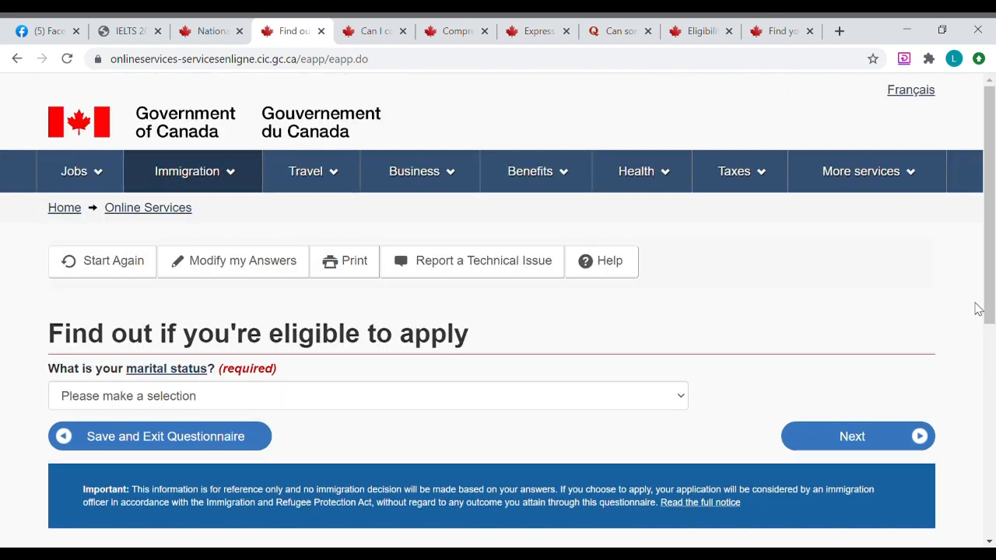
Set marital status to Never Married/Single and submit for the results.
drag(990, 239, 990, 279)
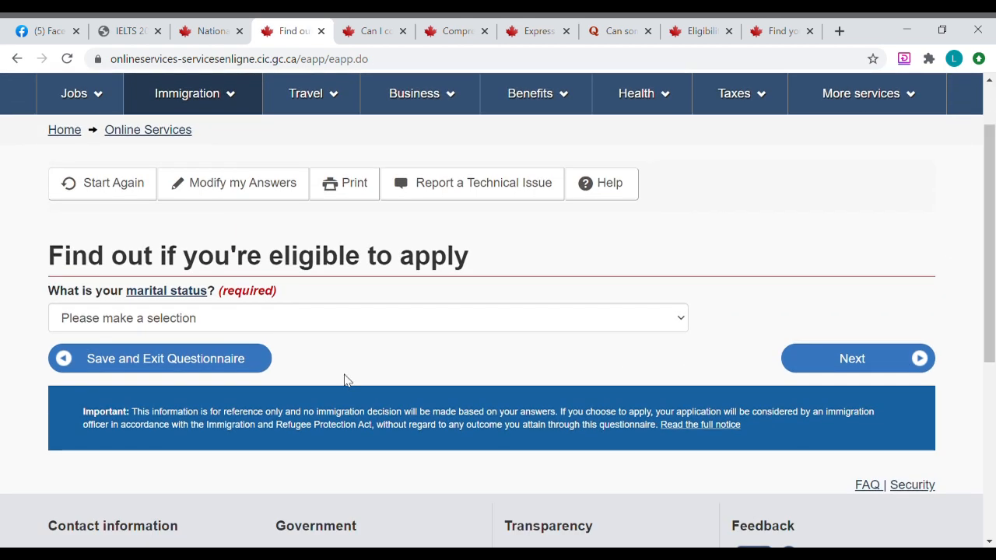
click(345, 330)
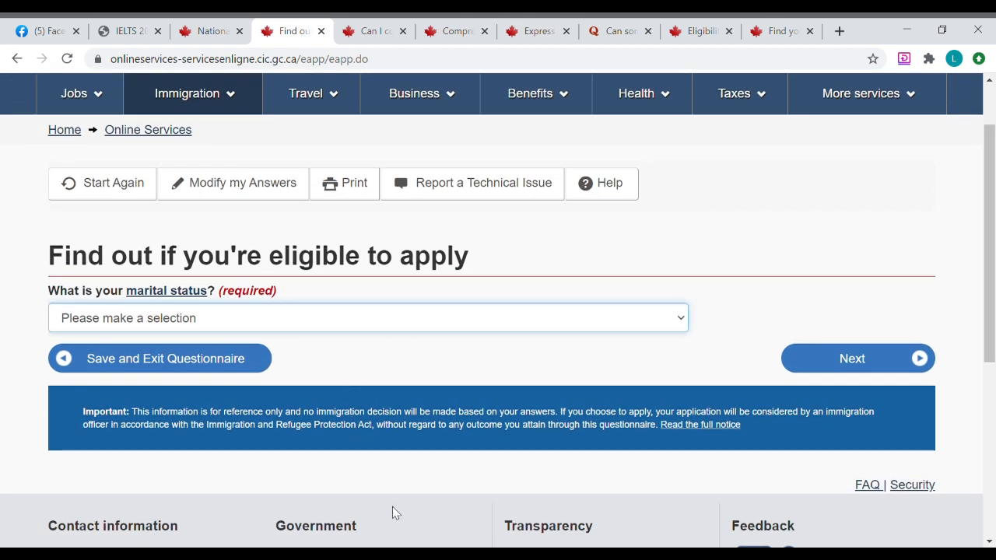
key(n)
click(891, 360)
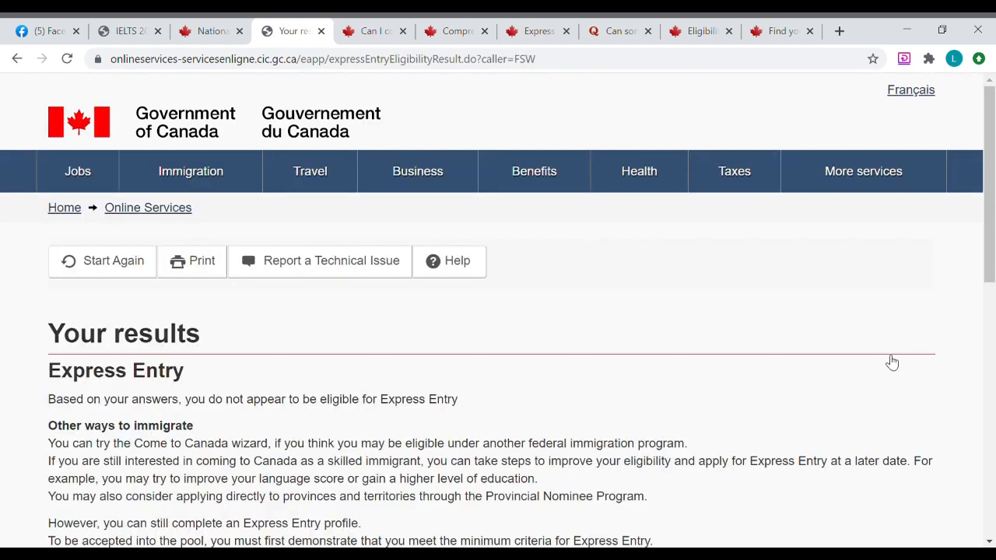
drag(991, 235, 994, 278)
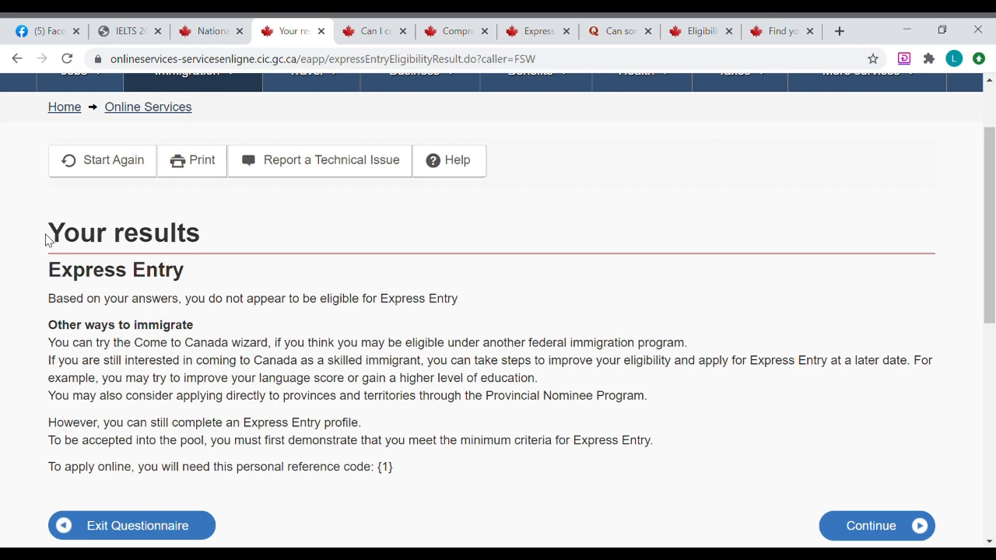
drag(45, 239, 168, 322)
click(310, 327)
drag(992, 230, 993, 242)
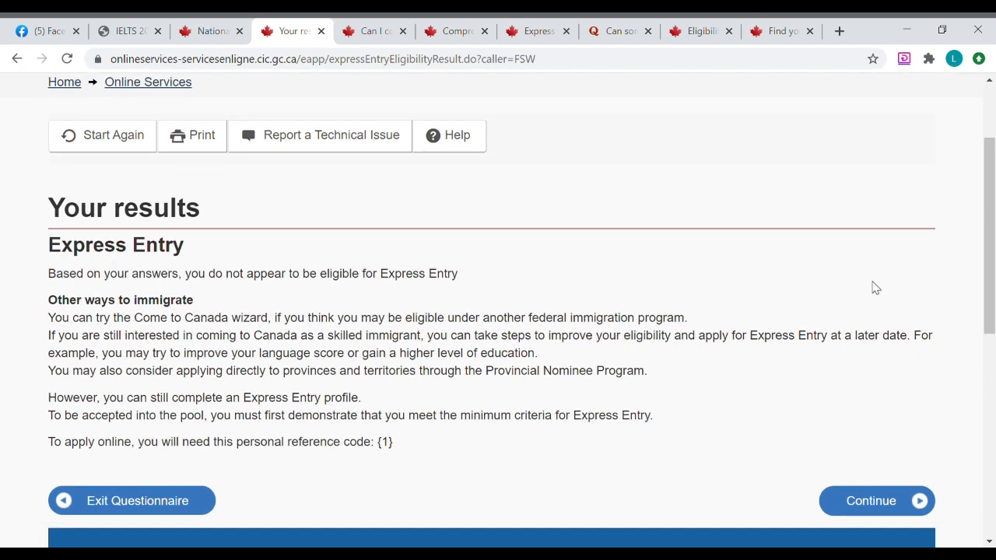
Enter the applicant's last name and first name as on the passport.
click(879, 498)
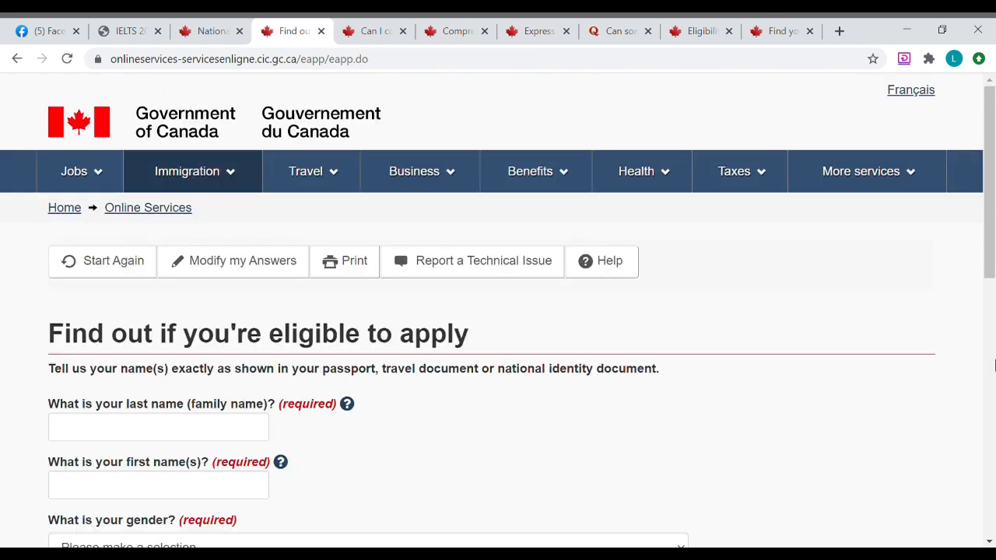
drag(991, 263, 990, 328)
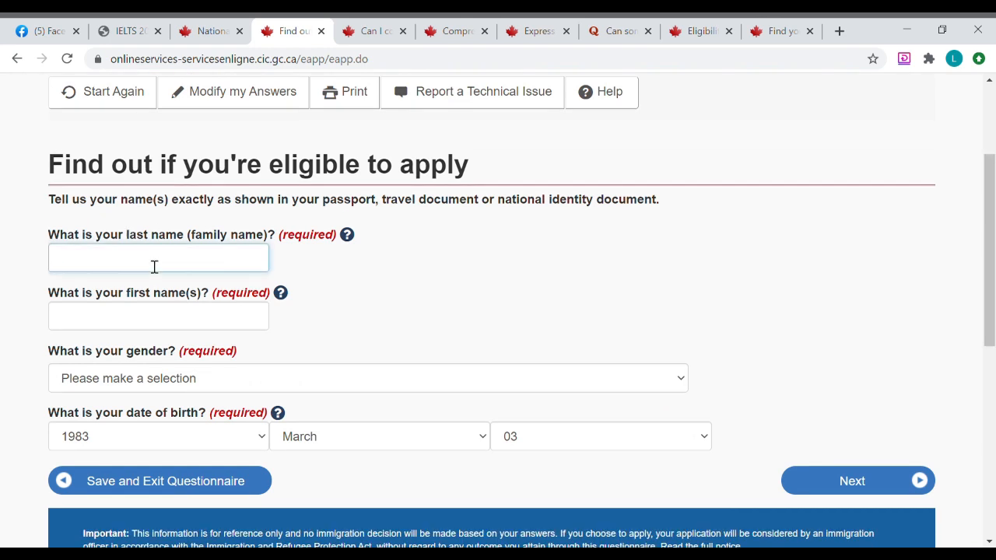
text(tES)
key(BackSpace)
key(BackSpace)
key(BackSpace)
text(ez)
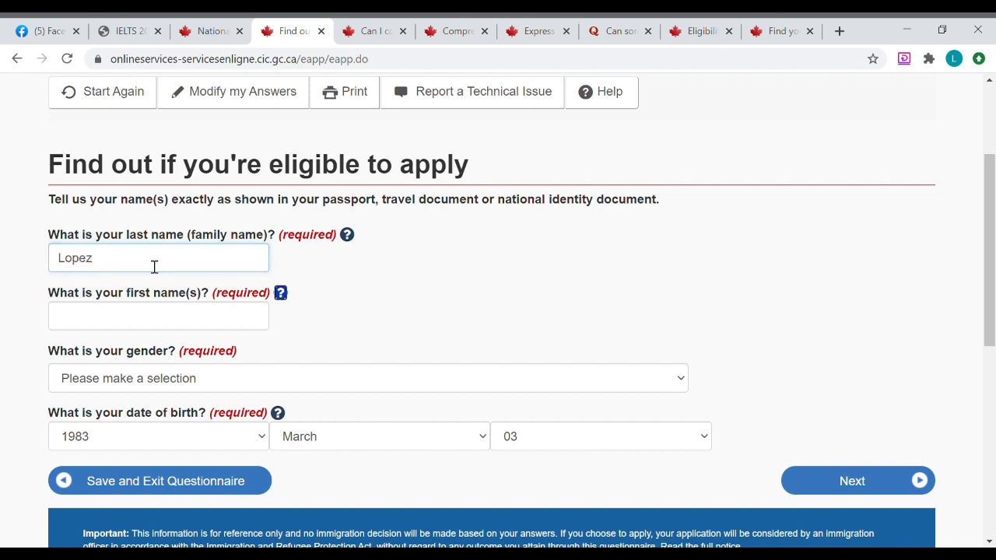
key(Tab)
click(149, 317)
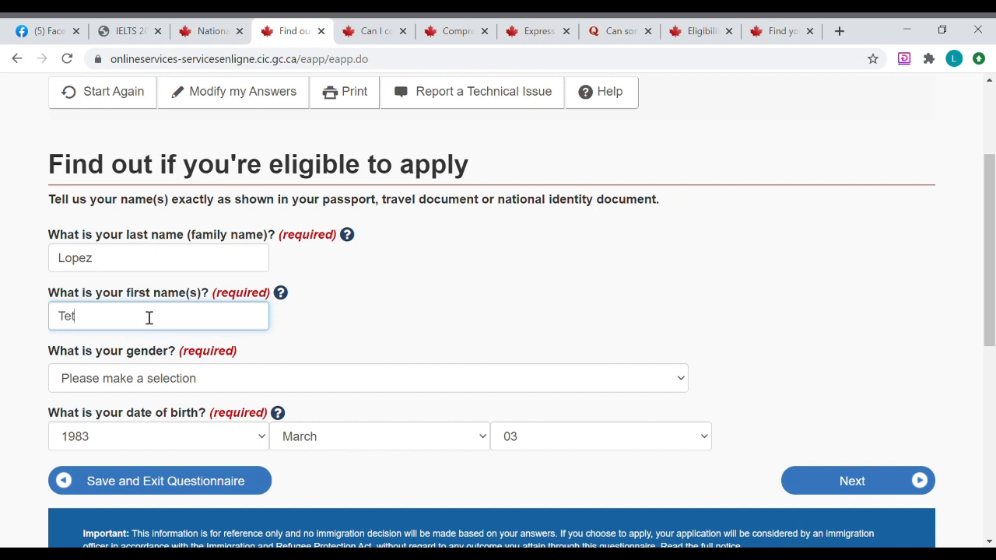
text(Test)
Set gender to Female and submit the name details.
click(217, 382)
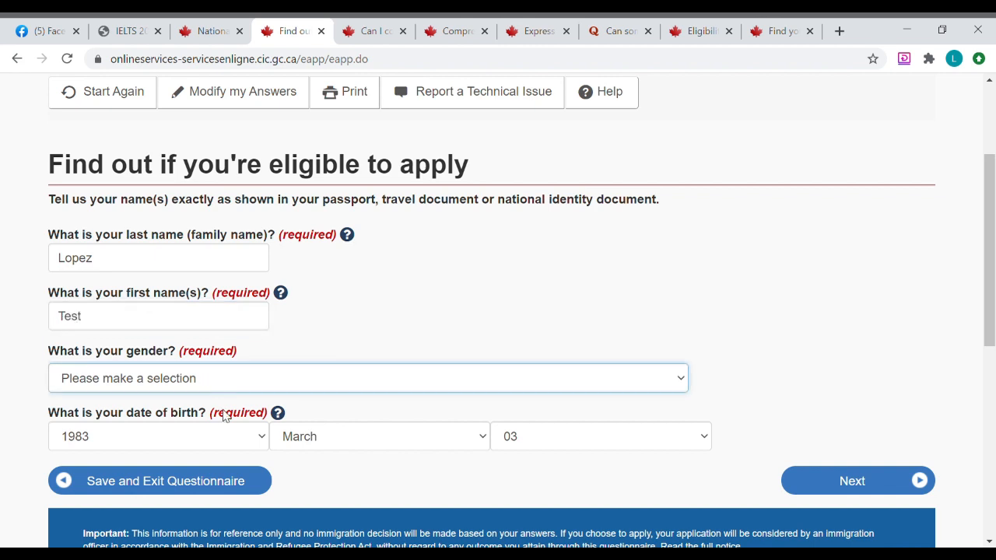
click(228, 417)
click(241, 389)
click(244, 428)
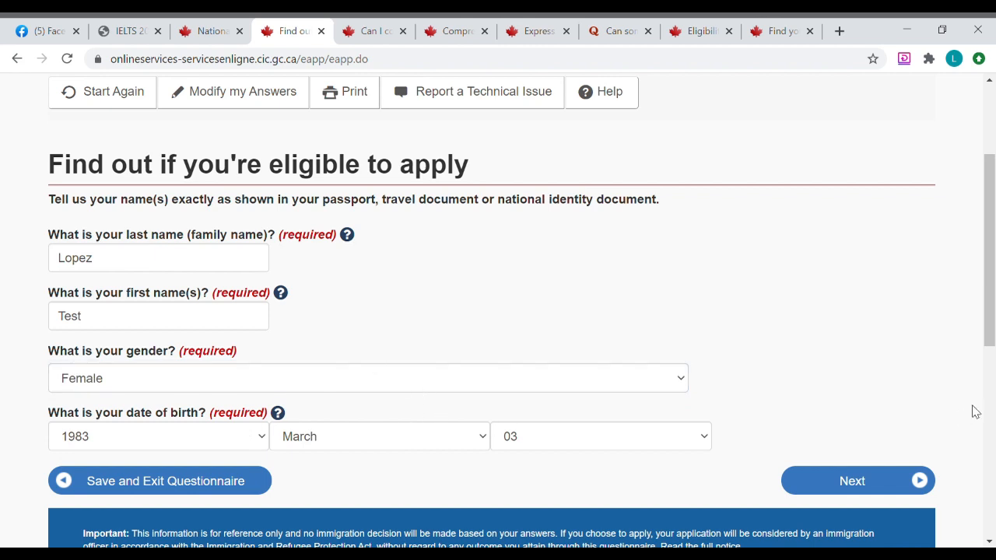
drag(992, 300, 991, 301)
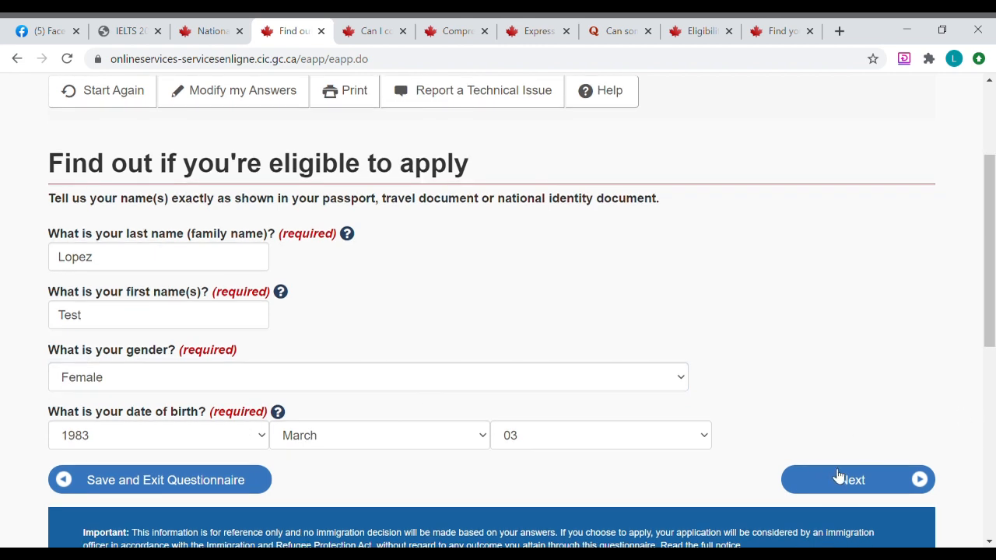
click(854, 489)
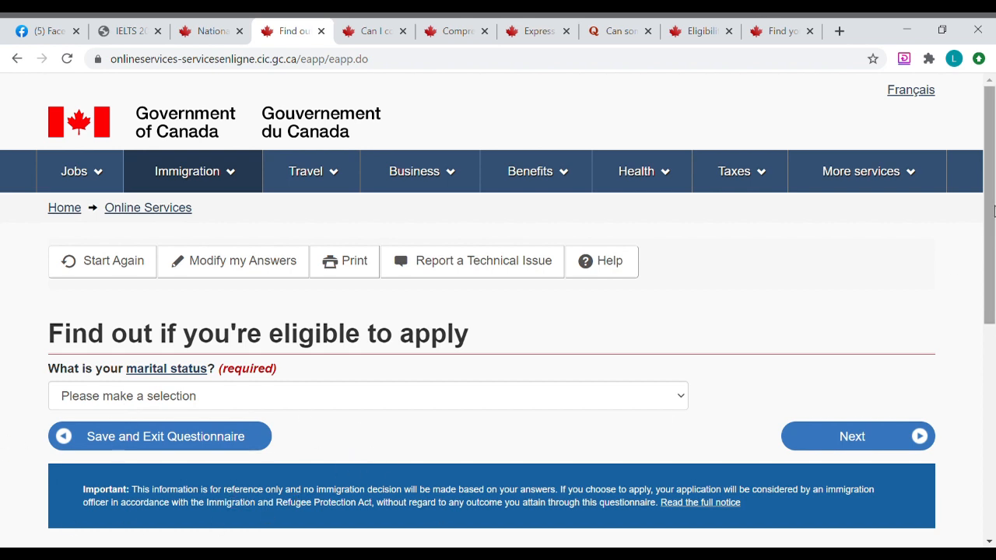
Choose Never Married/Single as marital status and submit to reach the profile checklist.
mouse_move(993, 208)
mouse_down()
mouse_move(994, 232)
mouse_move(994, 222)
mouse_up()
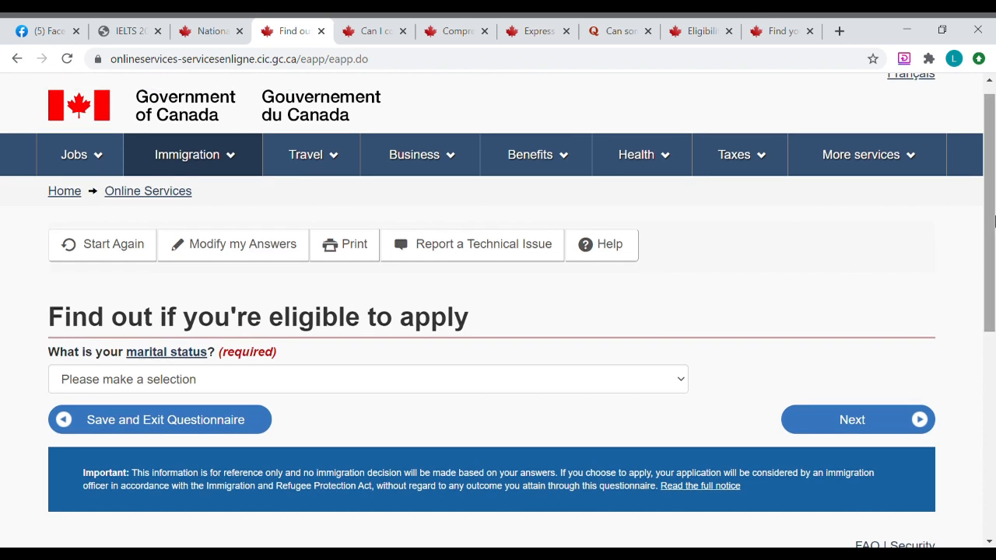
click(308, 381)
click(270, 357)
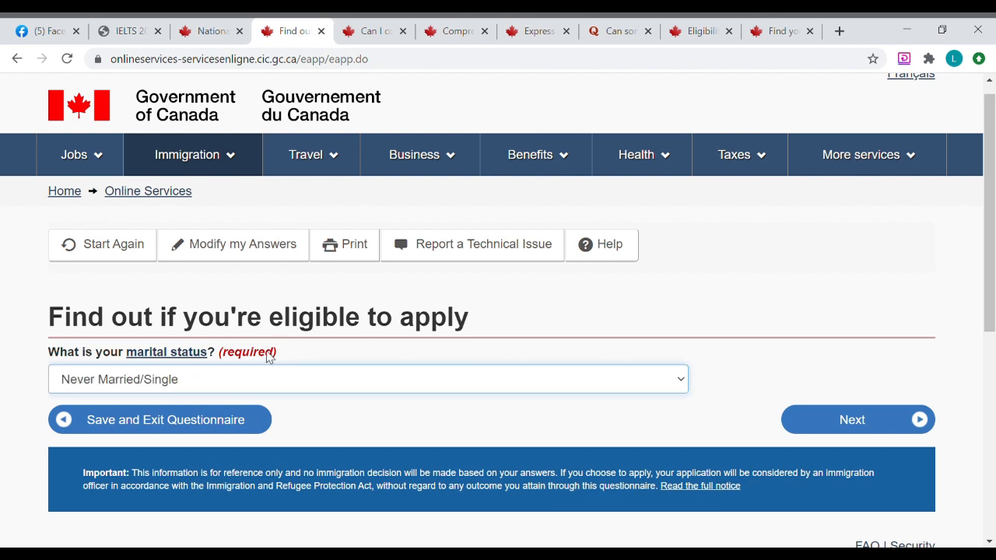
click(848, 424)
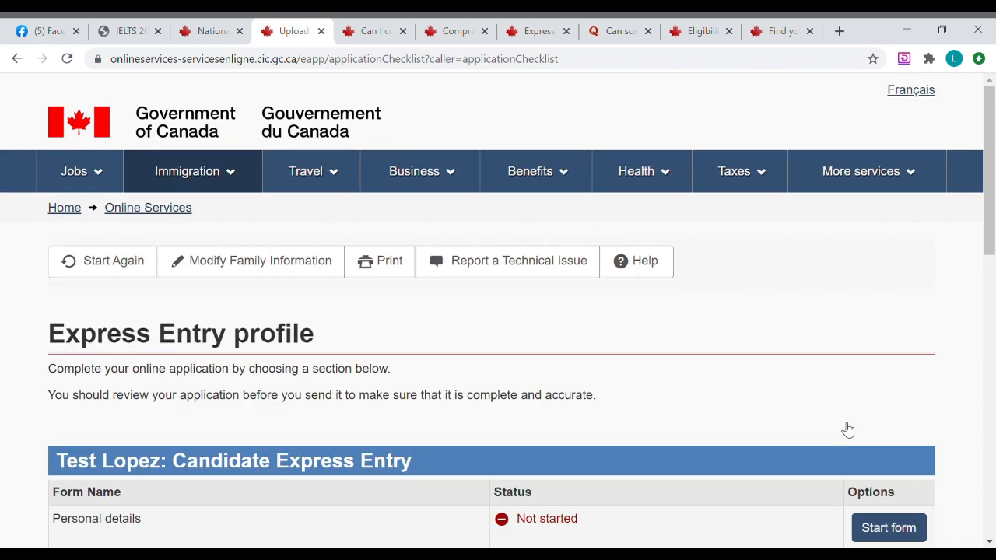
Start the Personal details form from the Express Entry profile checklist.
drag(994, 191, 993, 284)
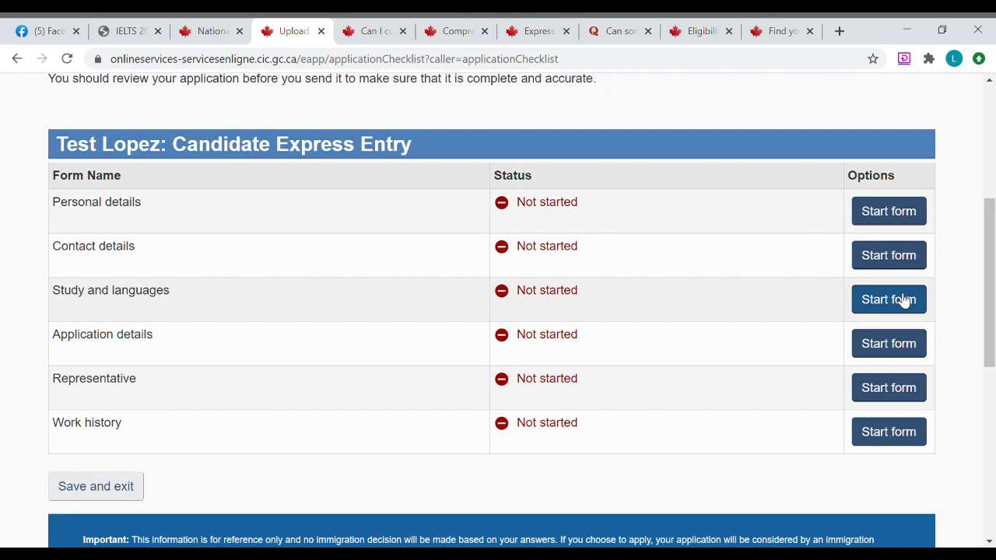
click(872, 219)
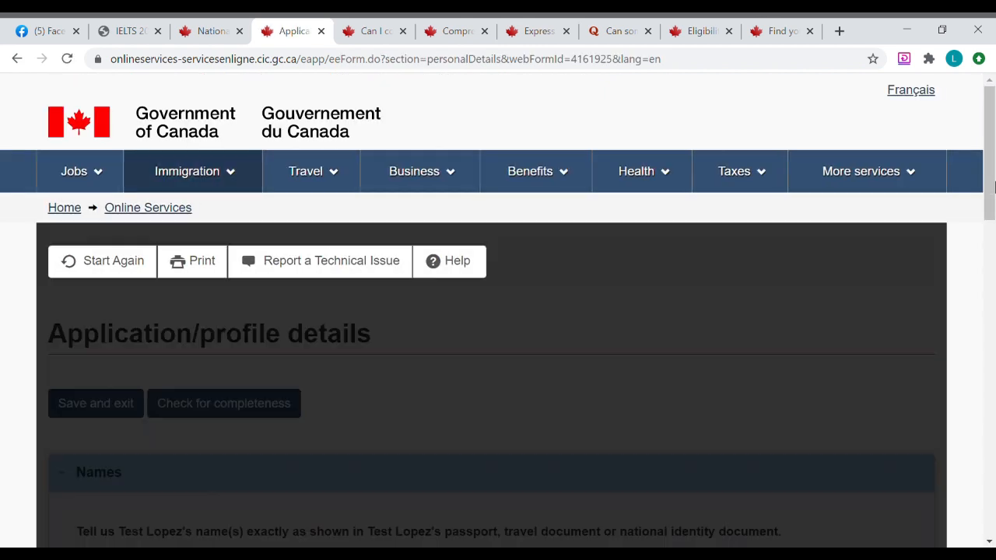
Record Philippines as country of birth and Makati as city of birth.
drag(992, 186, 993, 238)
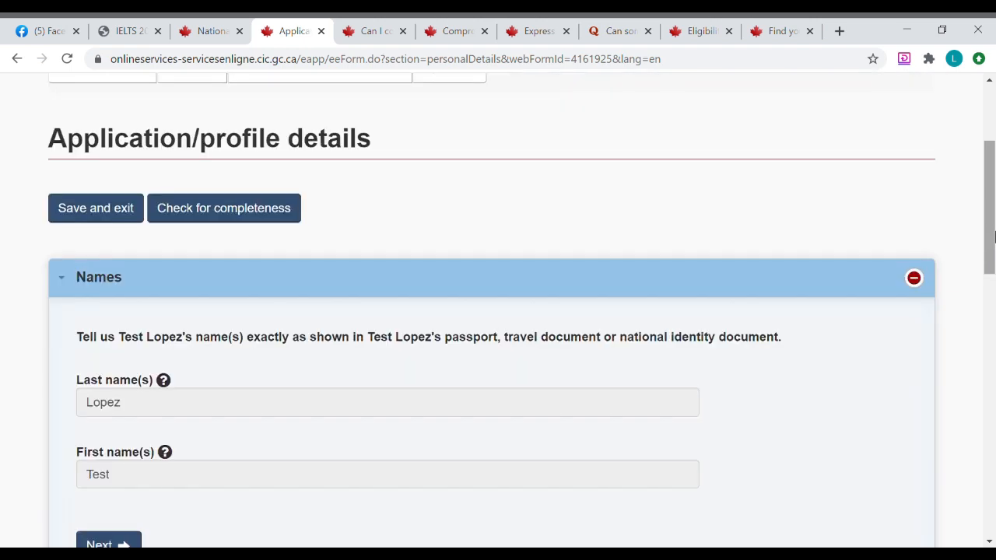
scroll(993, 241, down, 2)
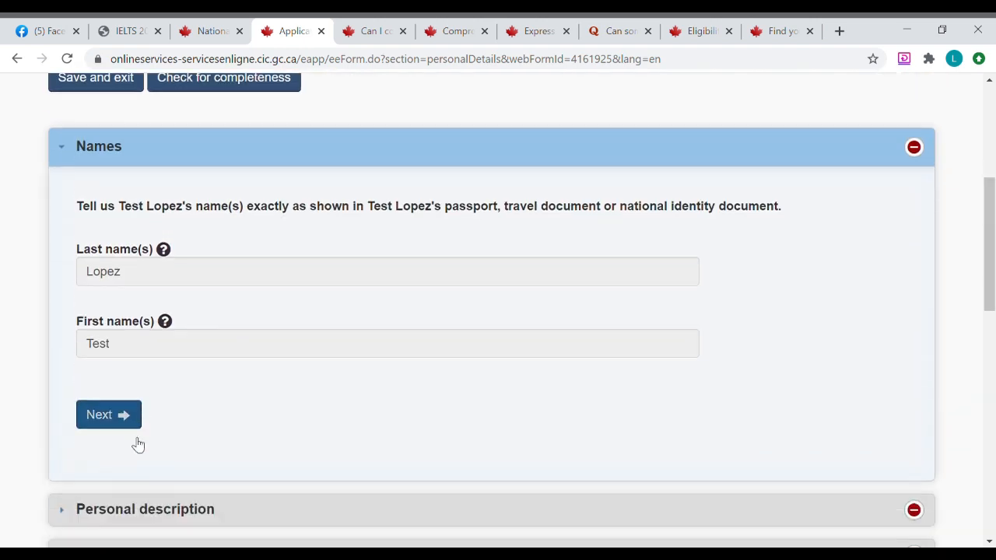
click(116, 425)
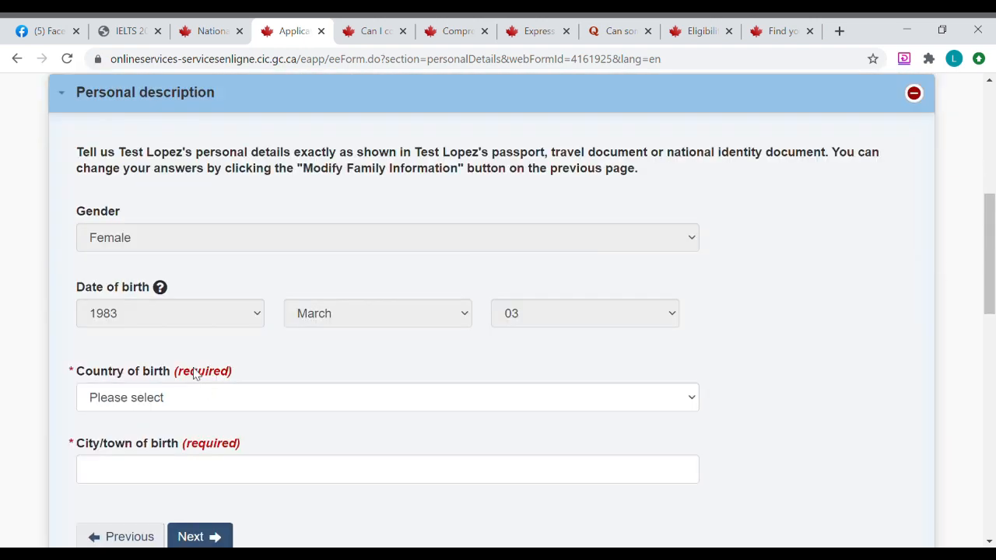
scroll(994, 228, down, 1)
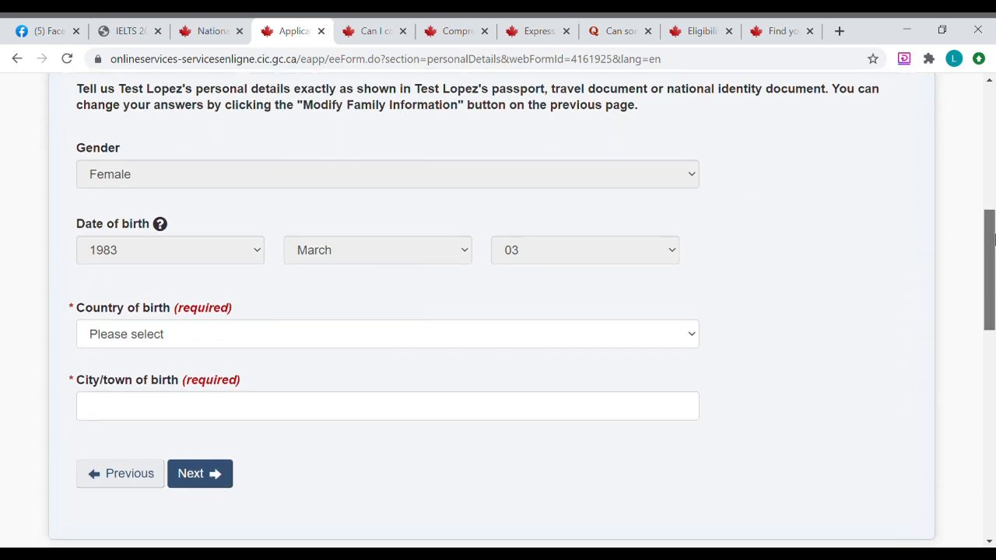
key(p)
key(p)
key(p)
key(p)
key(p)
key(p)
key(p)
key(p)
key(p)
key(p)
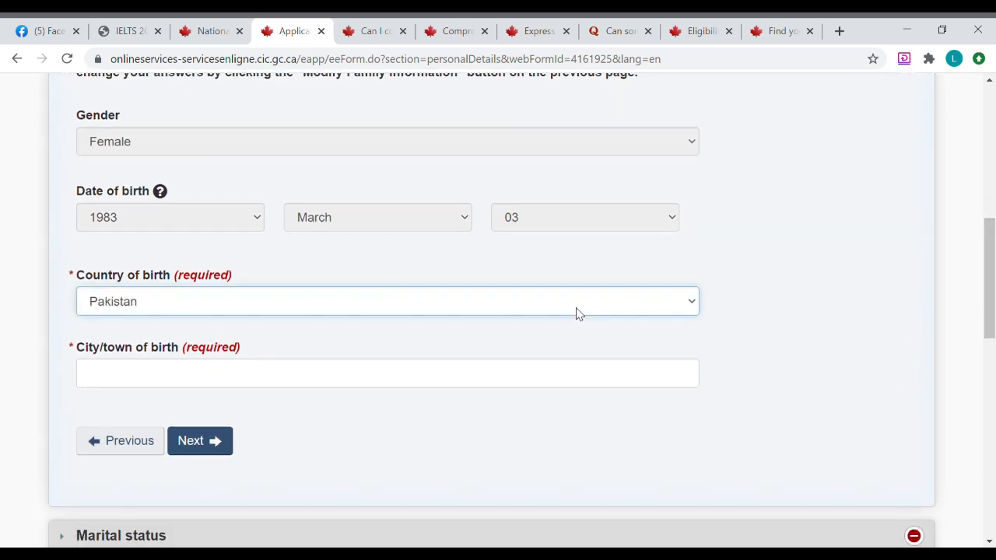
key(Up)
click(552, 386)
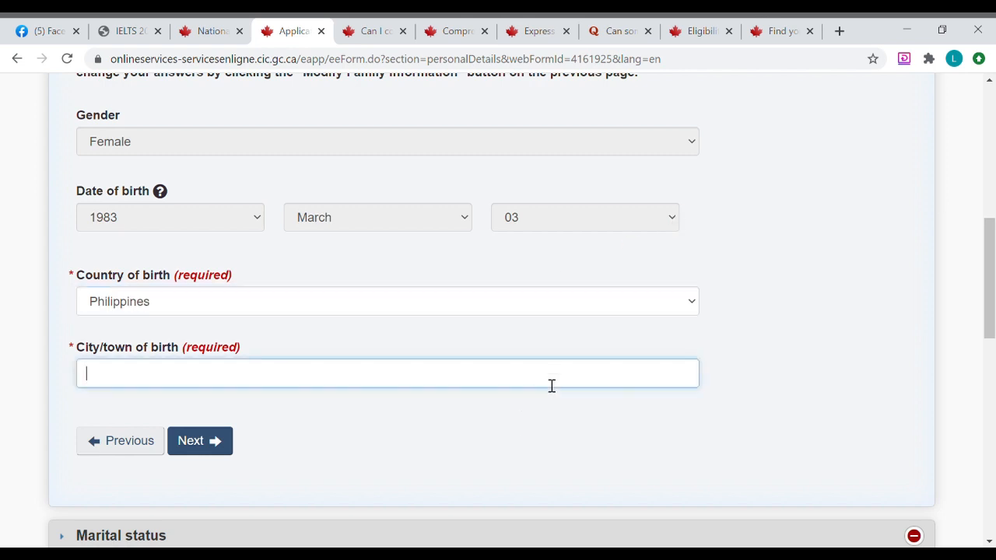
text(Makati City)
click(225, 440)
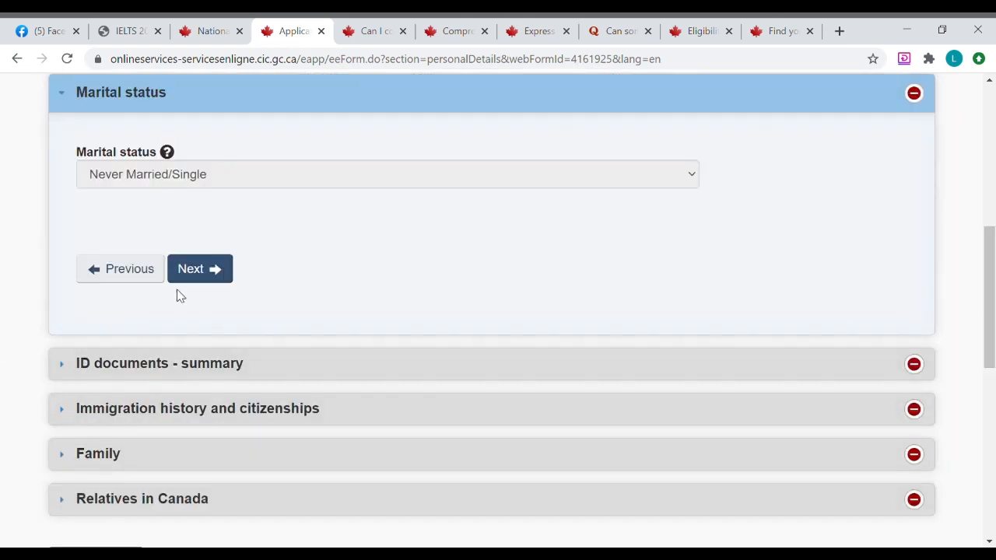
Answer Yes to having a passport, enter the passport number, and set the issuing country to Philippines.
click(204, 278)
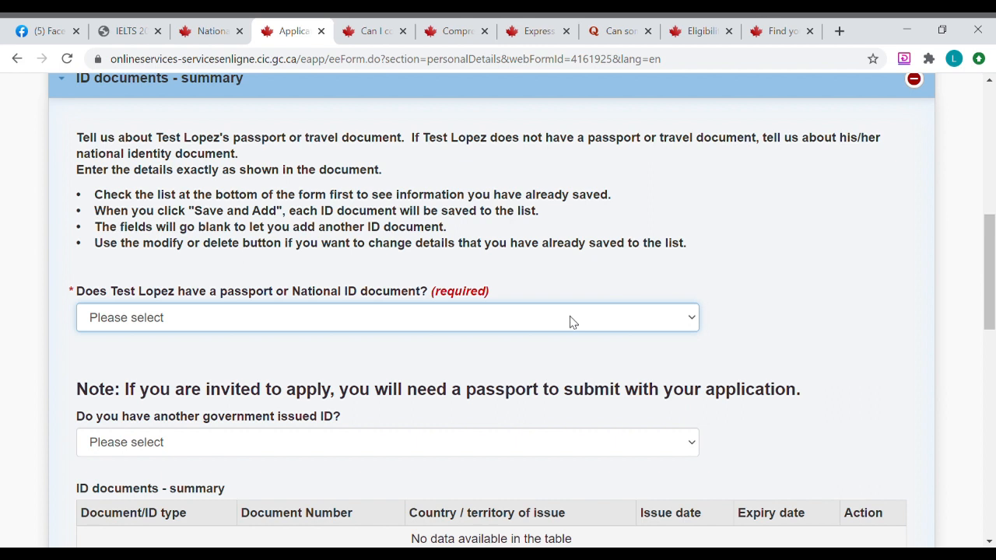
click(562, 364)
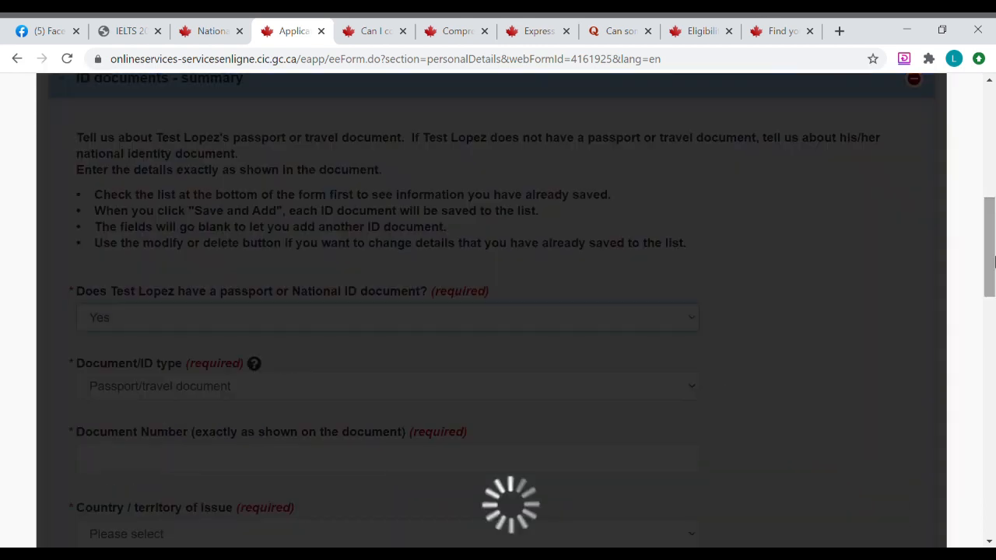
scroll(993, 264, down, 1)
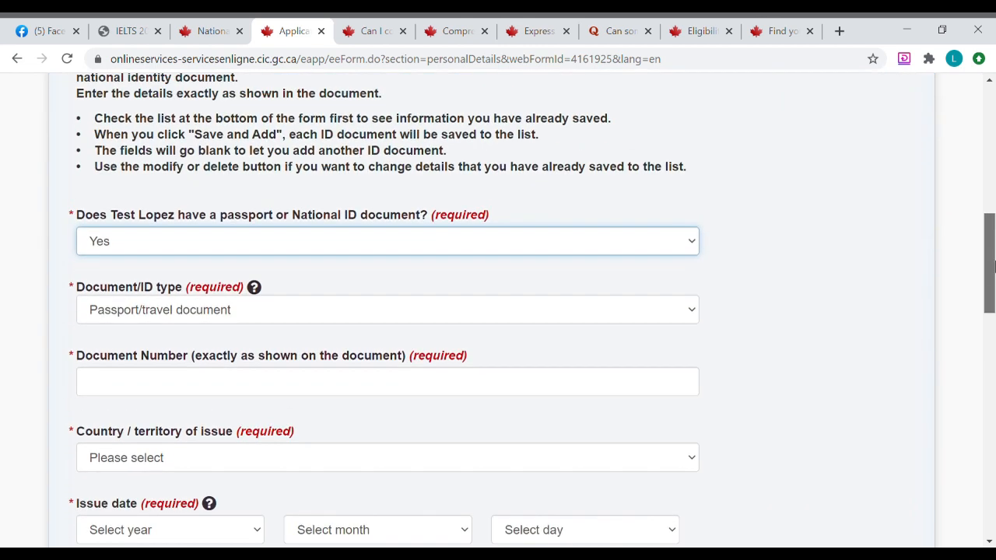
scroll(992, 264, down, 1)
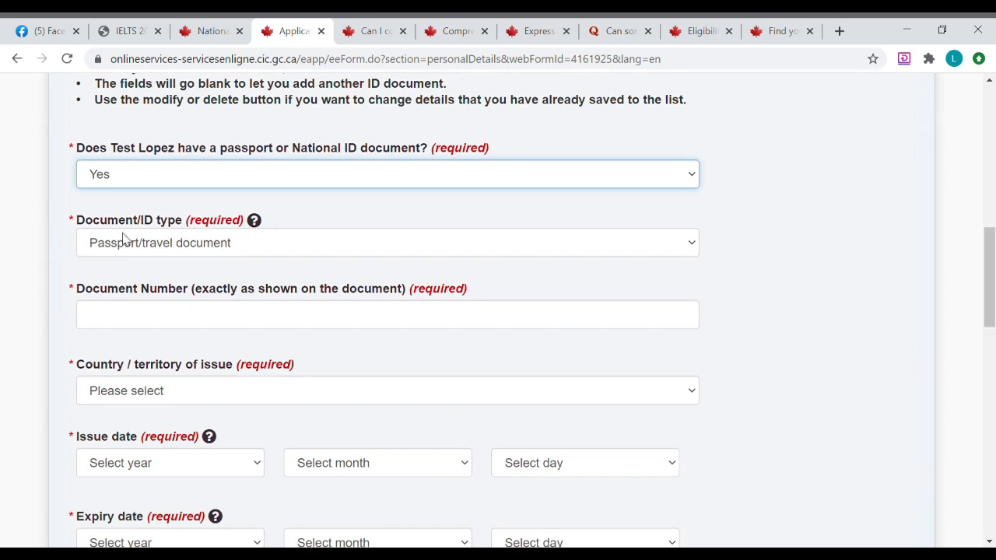
click(228, 327)
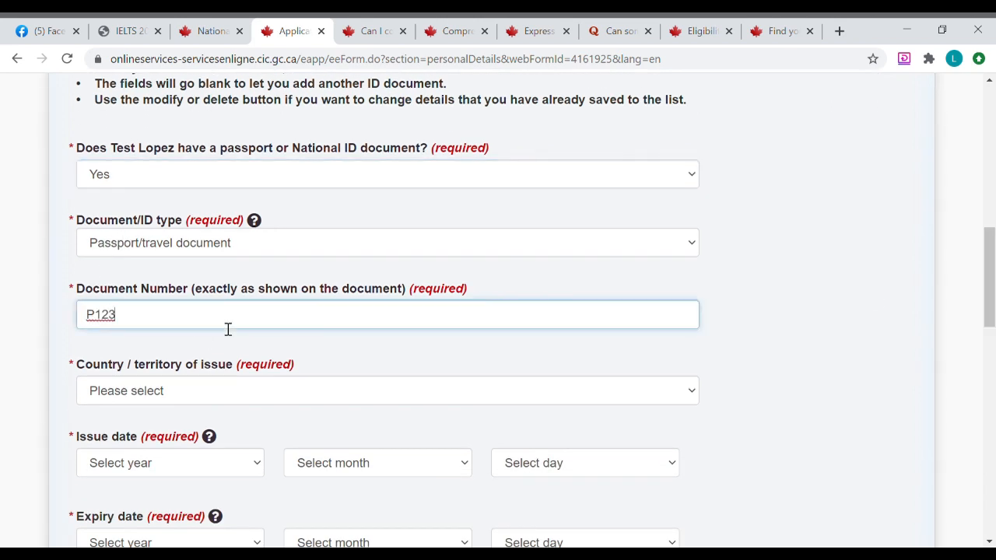
text(P12345)
click(221, 388)
key(p)
key(p)
key(p)
key(p)
key(p)
key(p)
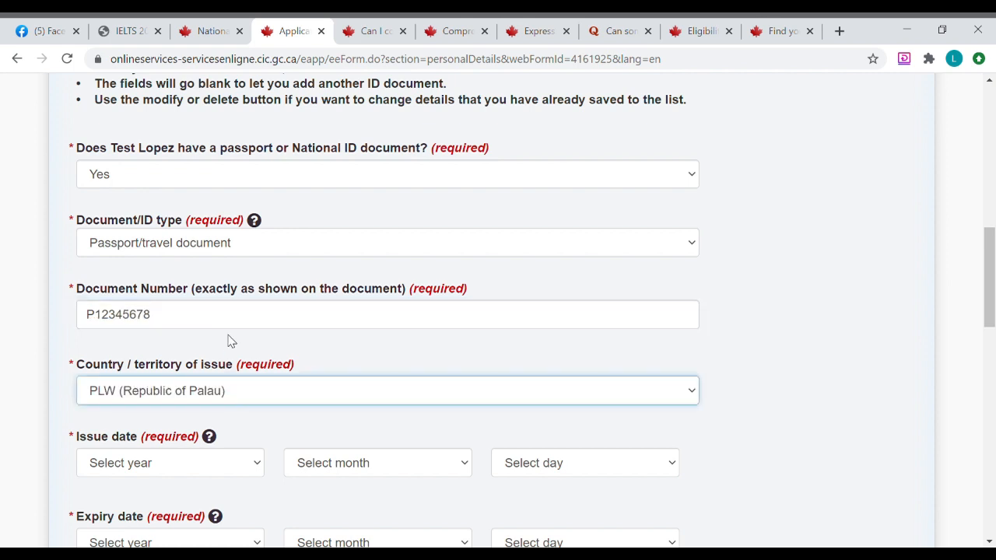
key(Up)
click(802, 425)
Set the passport issue date to 2020-07-10.
scroll(851, 426, down, 2)
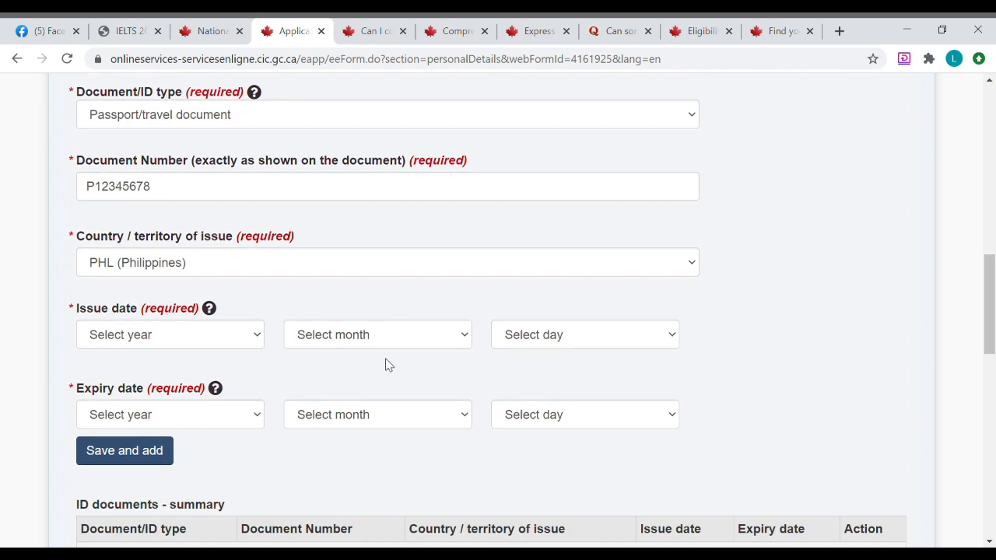
click(221, 352)
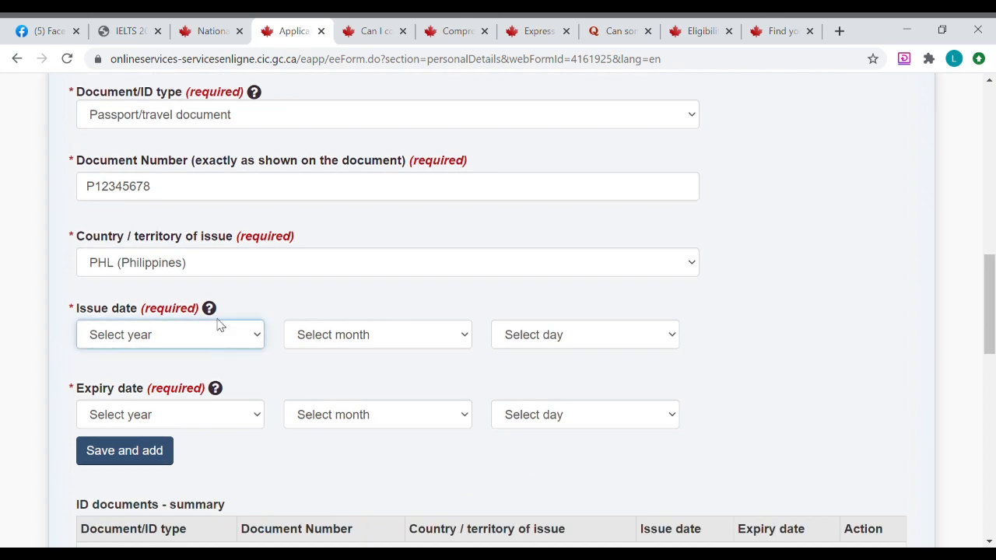
click(206, 30)
click(419, 338)
click(426, 178)
click(556, 336)
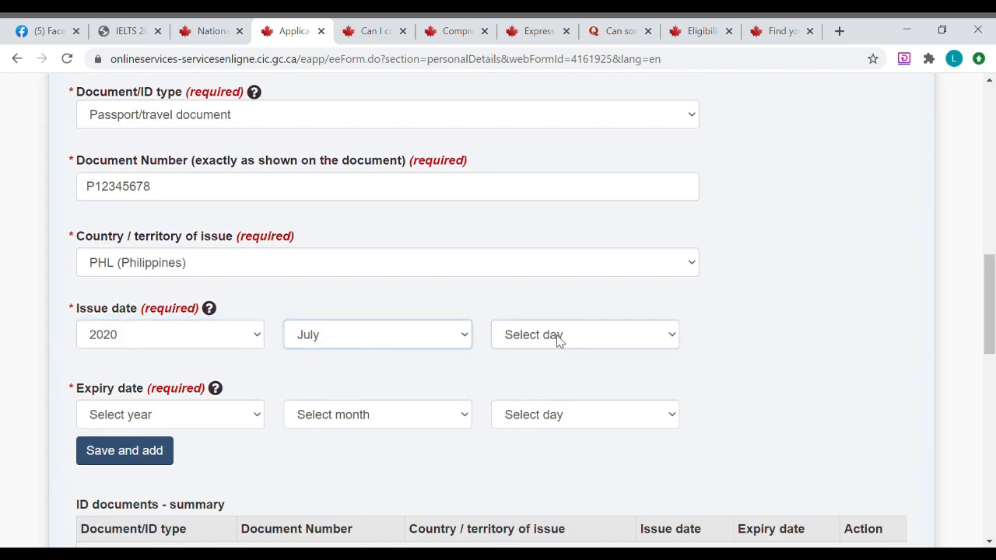
click(555, 285)
Set the expiry date to 2025-09-12 and save the passport to the ID list.
click(166, 424)
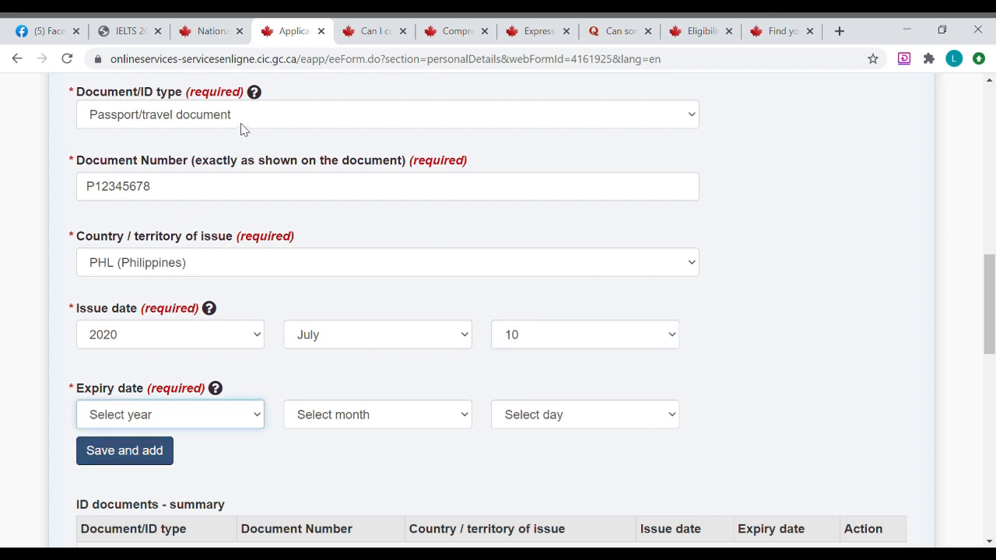
text(2025)
key(Tab)
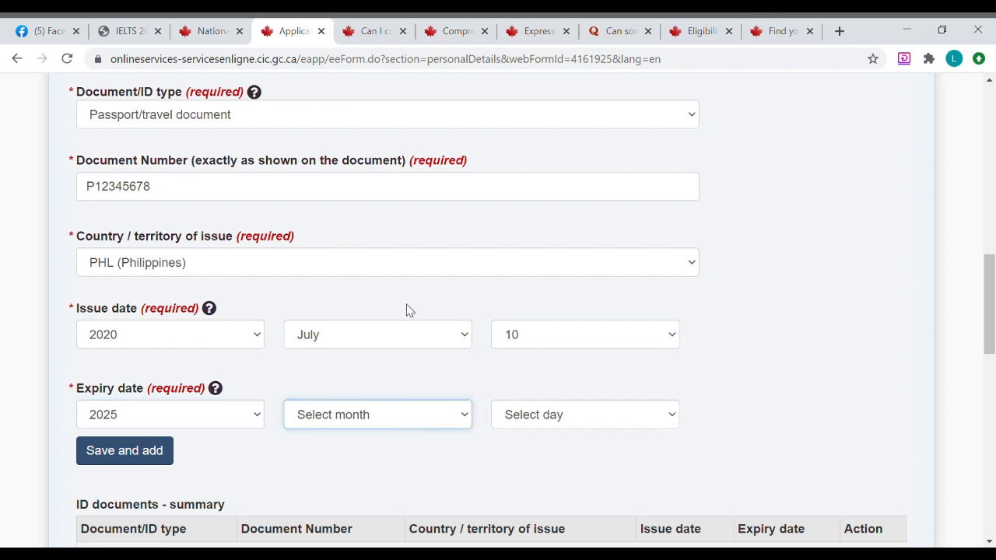
text(s)
key(Tab)
text(12)
mouse_move(990, 286)
mouse_down()
mouse_move(991, 310)
mouse_move(991, 294)
mouse_up()
click(107, 371)
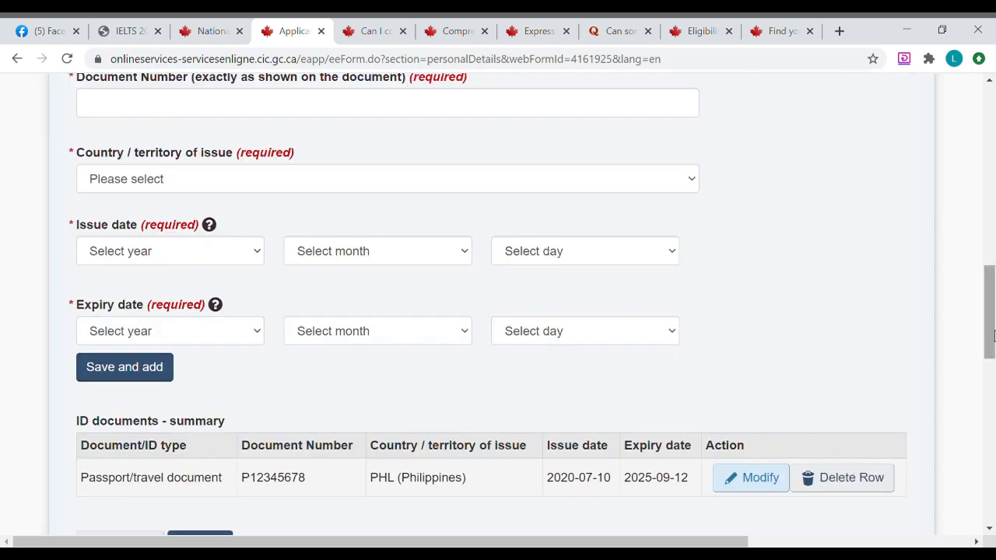
drag(993, 334, 993, 355)
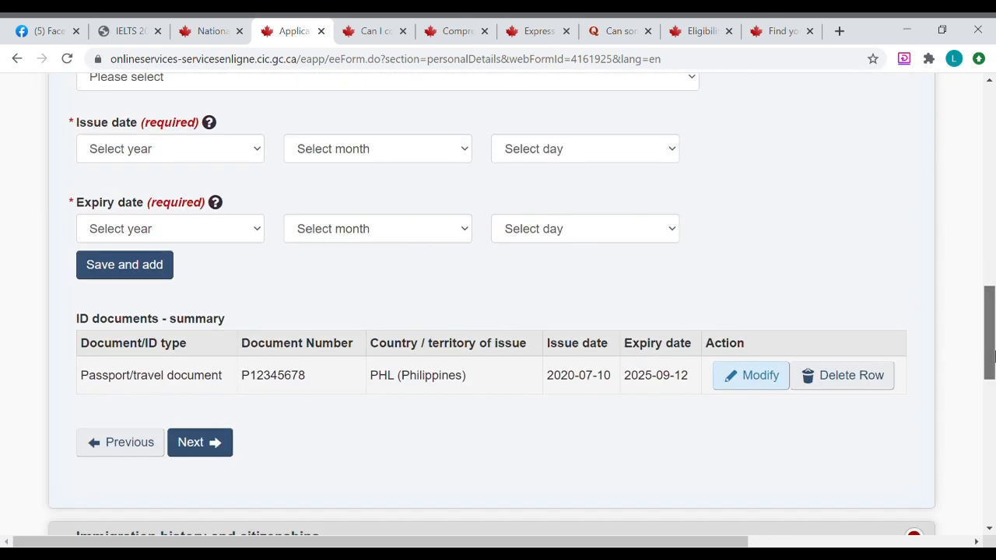
click(219, 453)
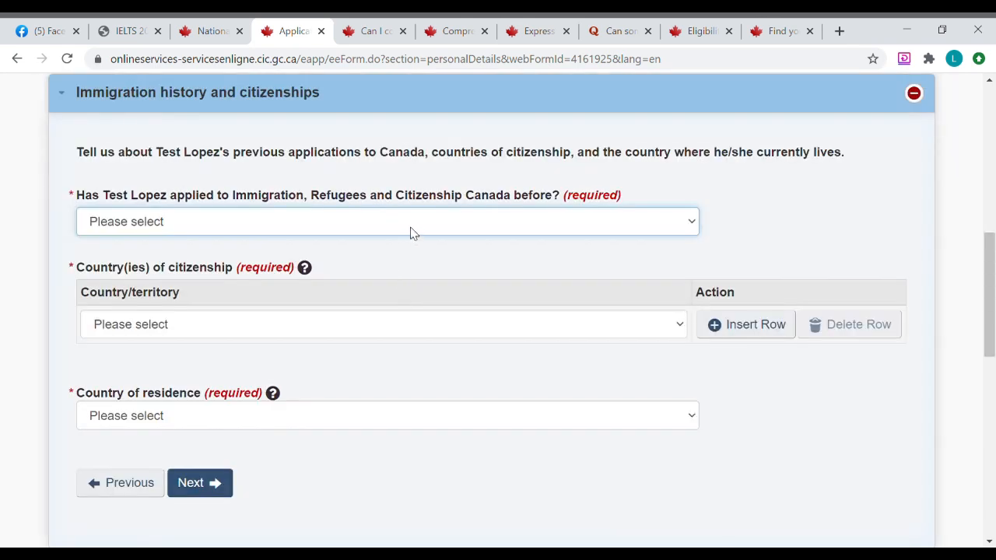
Answer No to previous IRCC applications and set citizenship to Philippines.
click(393, 304)
click(382, 324)
key(p)
key(p)
key(p)
key(p)
key(p)
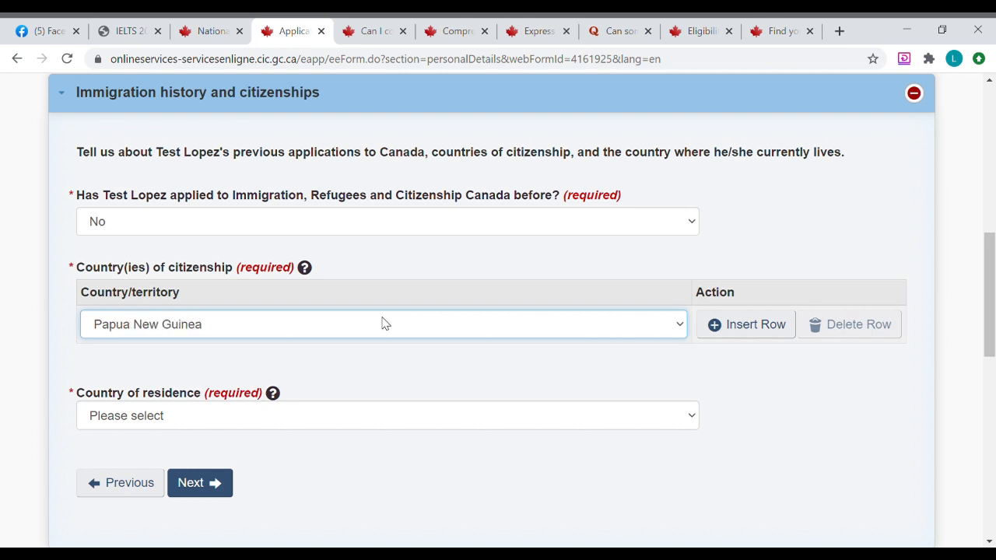
key(p)
key(p)
key(p)
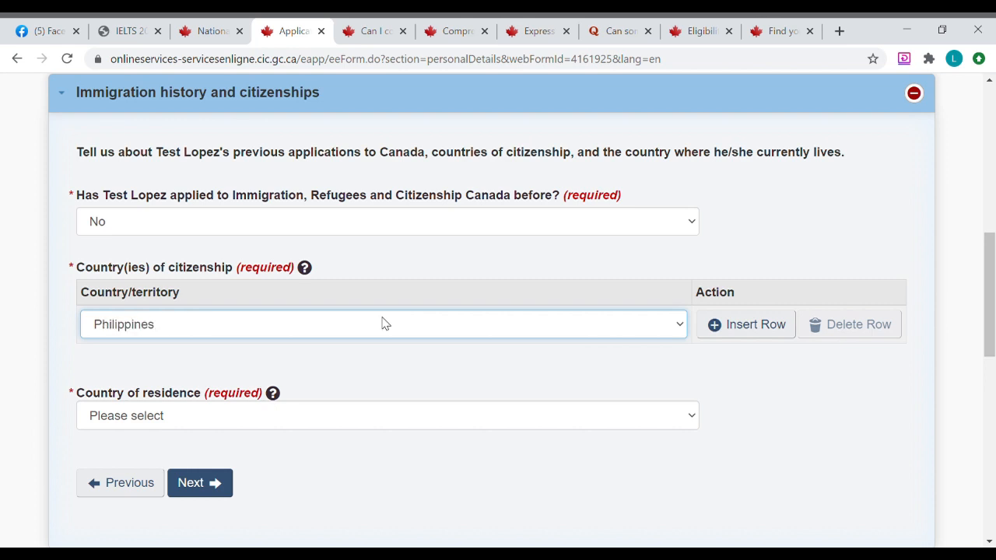
drag(990, 300, 993, 335)
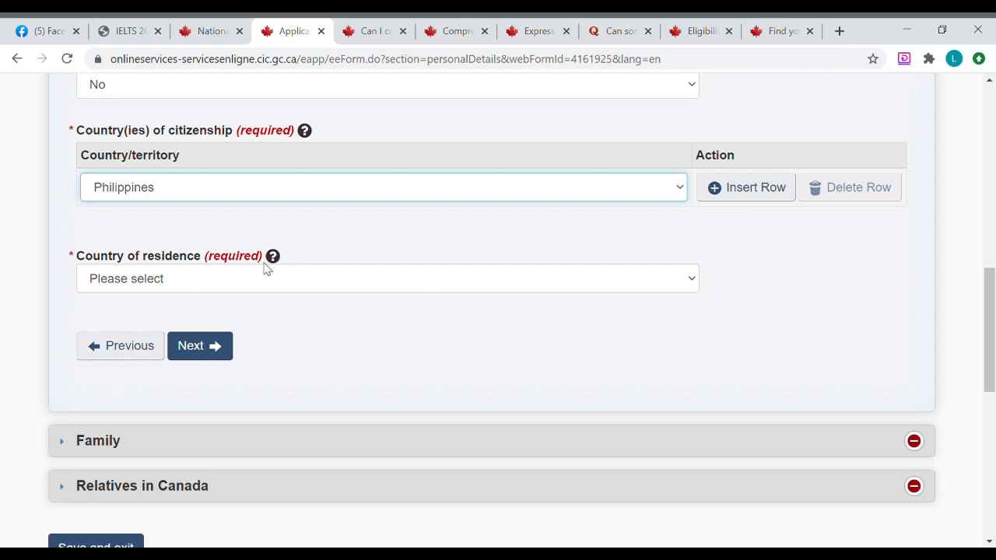
Set the country of residence to Philippines and continue to the Family section.
click(323, 285)
key(p)
key(p)
key(p)
key(p)
key(p)
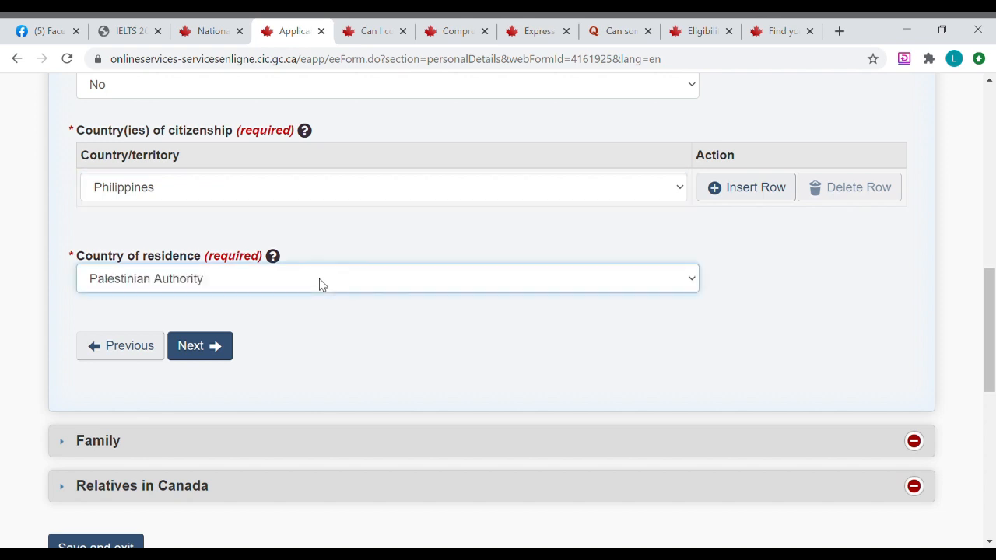
key(p)
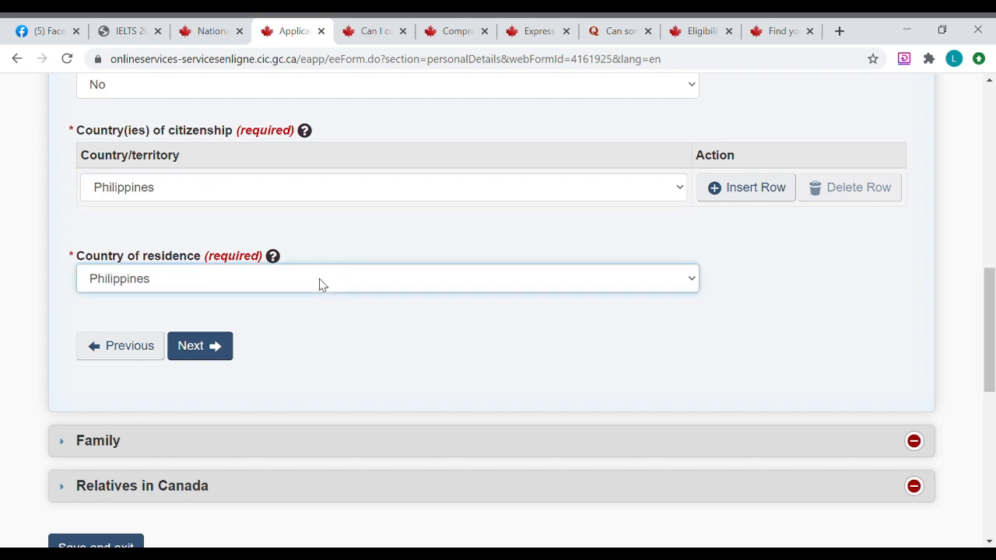
click(224, 344)
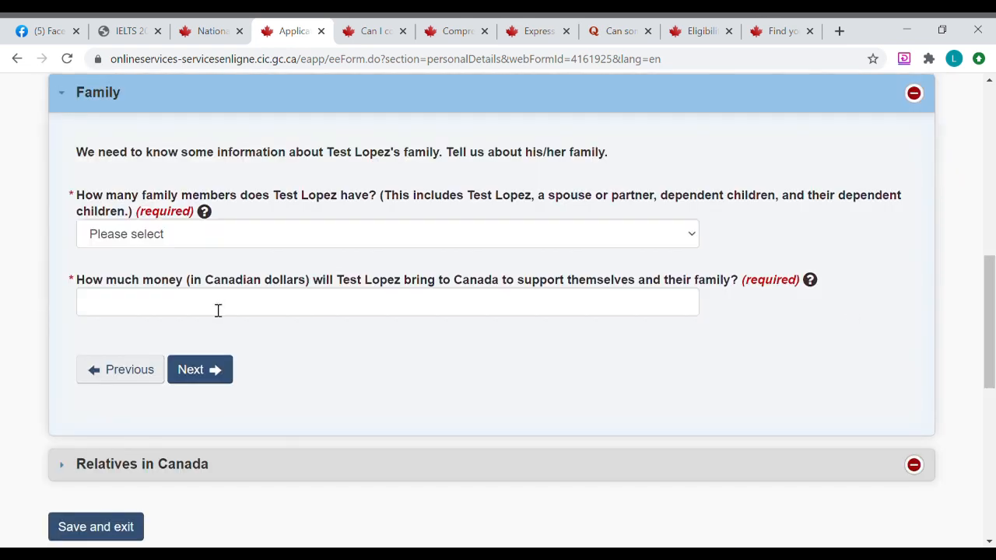
Set the family size to 1 with settlement funds of 35000.
click(259, 246)
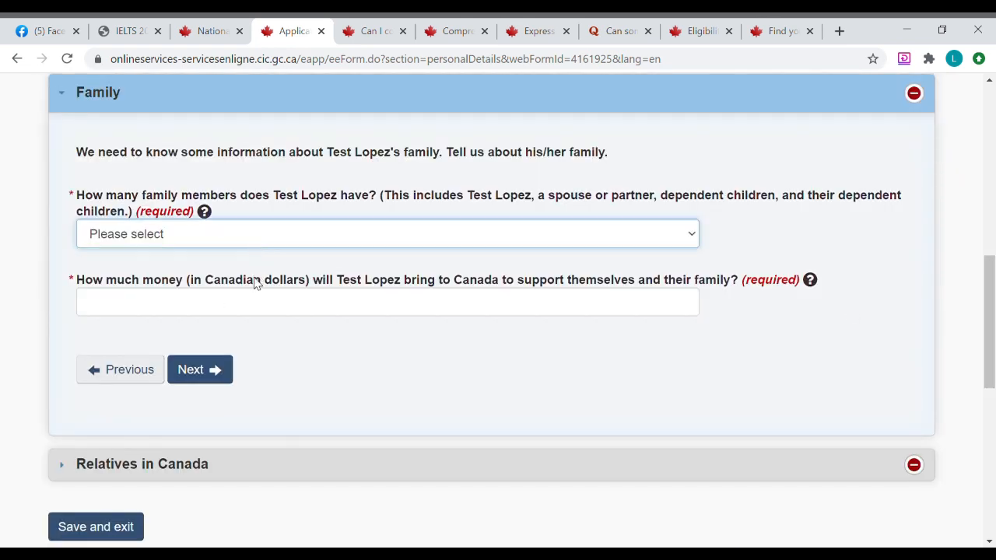
click(255, 288)
click(269, 299)
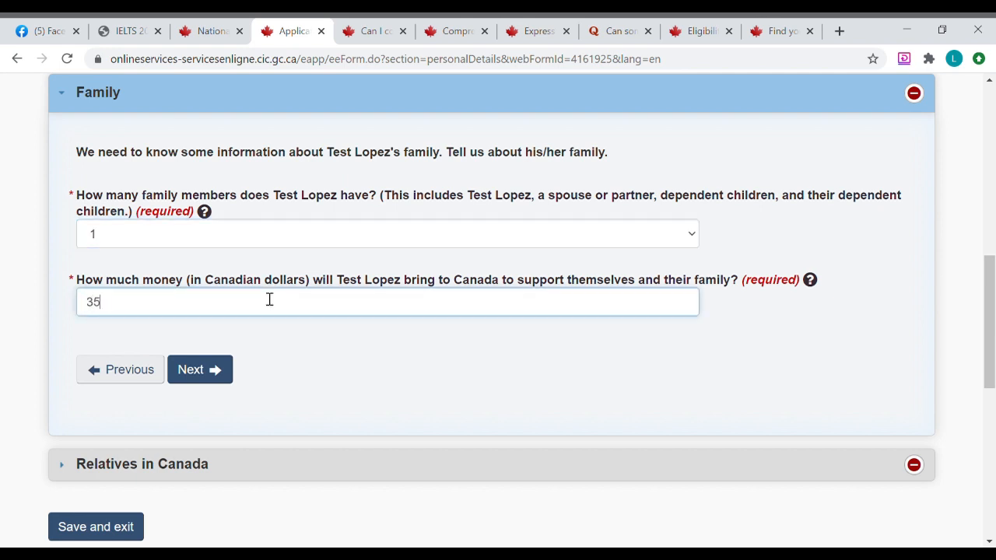
click(219, 370)
Answer No to relatives in Canada and save the personal details to the checklist.
drag(990, 345, 990, 310)
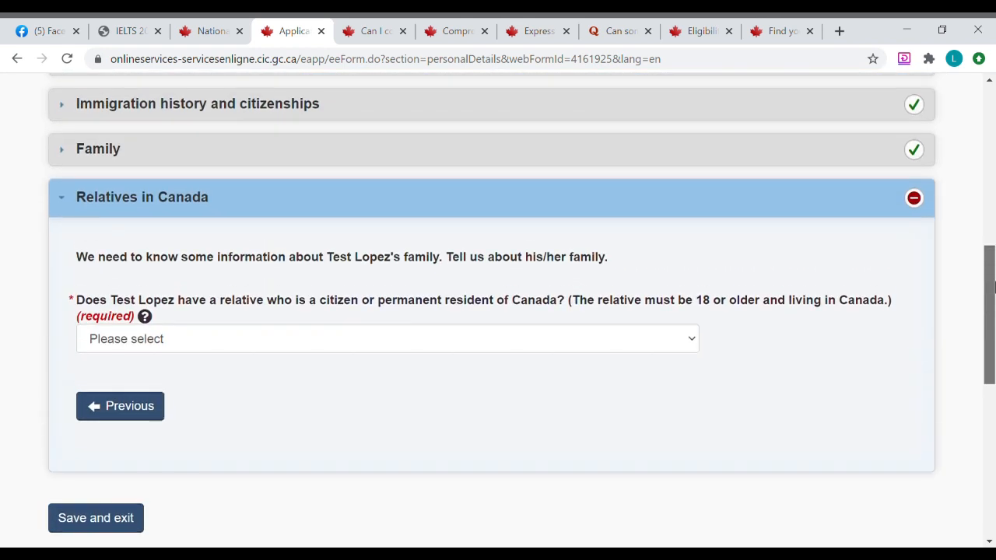
click(548, 343)
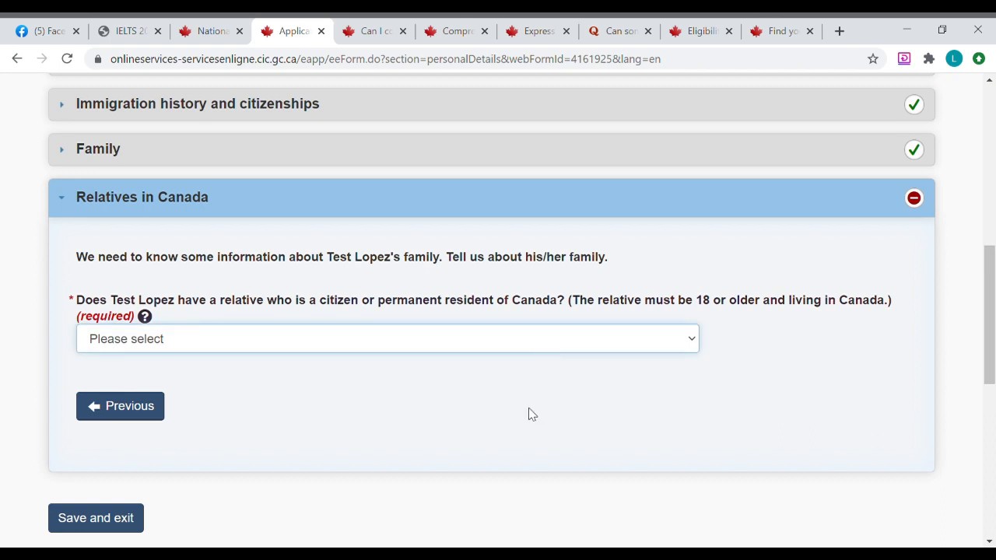
click(484, 418)
drag(992, 310, 992, 336)
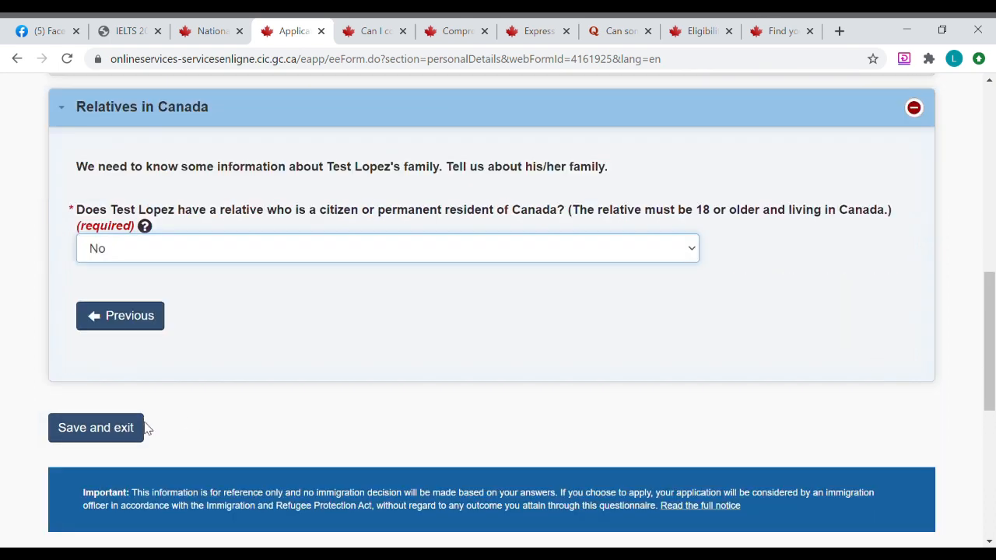
click(120, 430)
drag(990, 218, 992, 327)
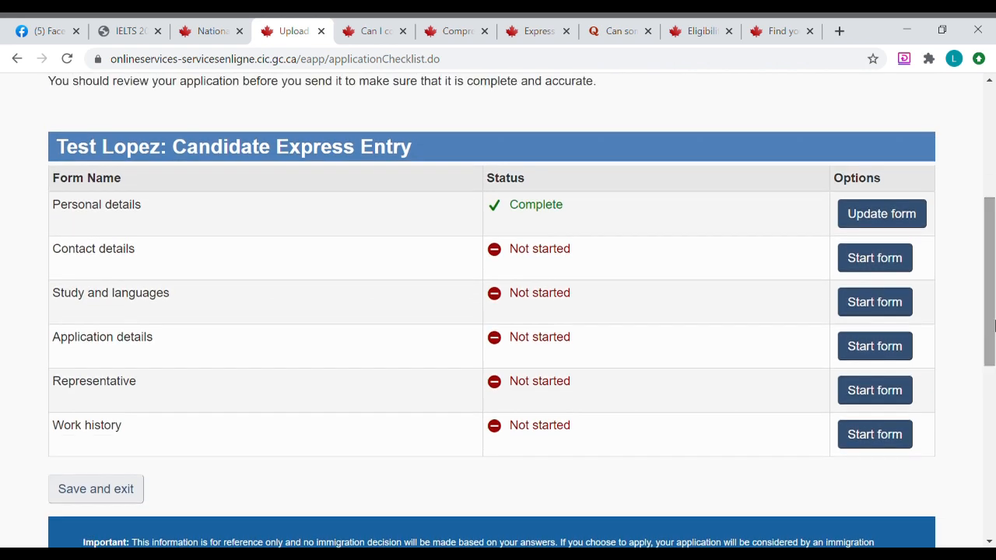
Start the Contact details form and choose English as the correspondence language.
click(879, 259)
scroll(993, 267, down, 2)
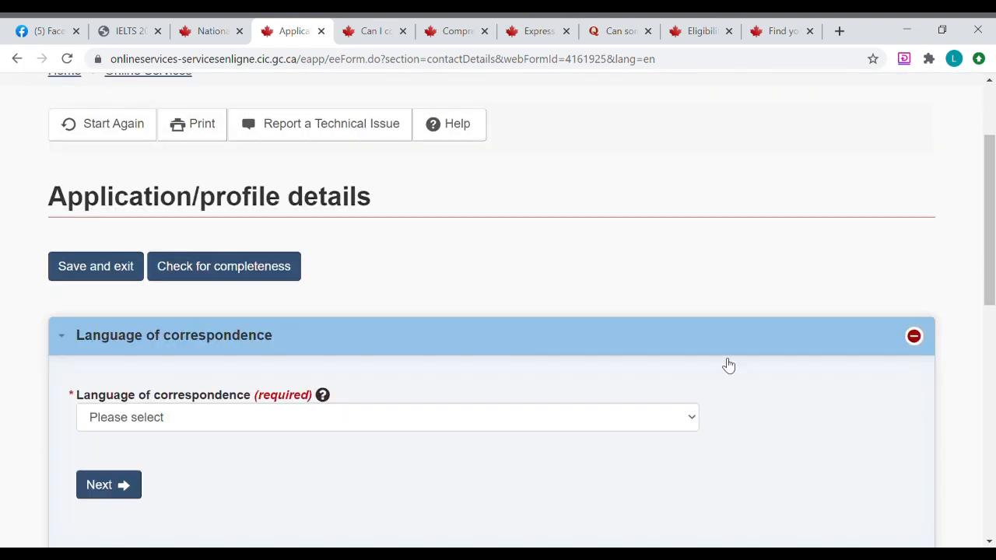
drag(994, 282, 995, 327)
click(511, 296)
click(506, 340)
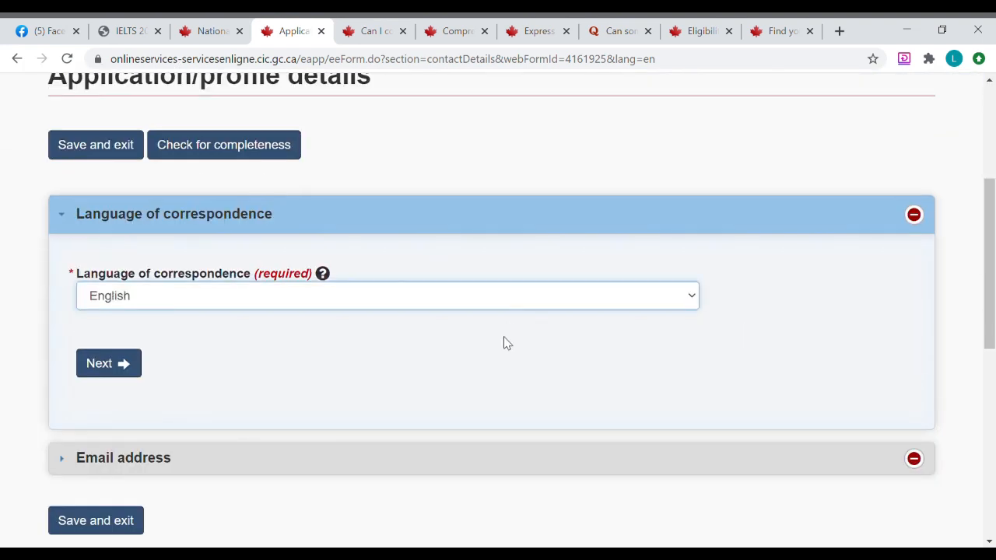
click(109, 363)
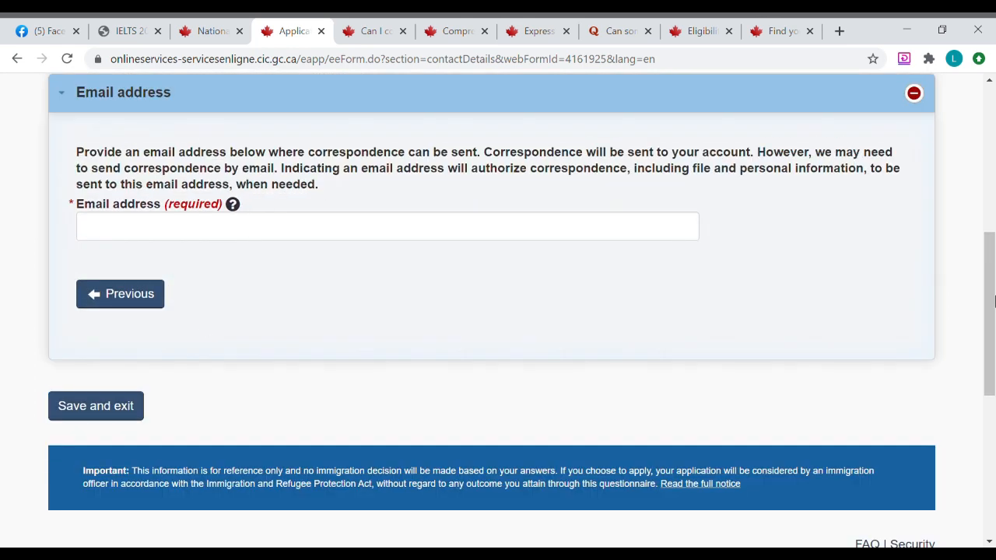
Fill in the contact's e-mail from the autofill suggestion and save the contact details.
drag(995, 302, 994, 262)
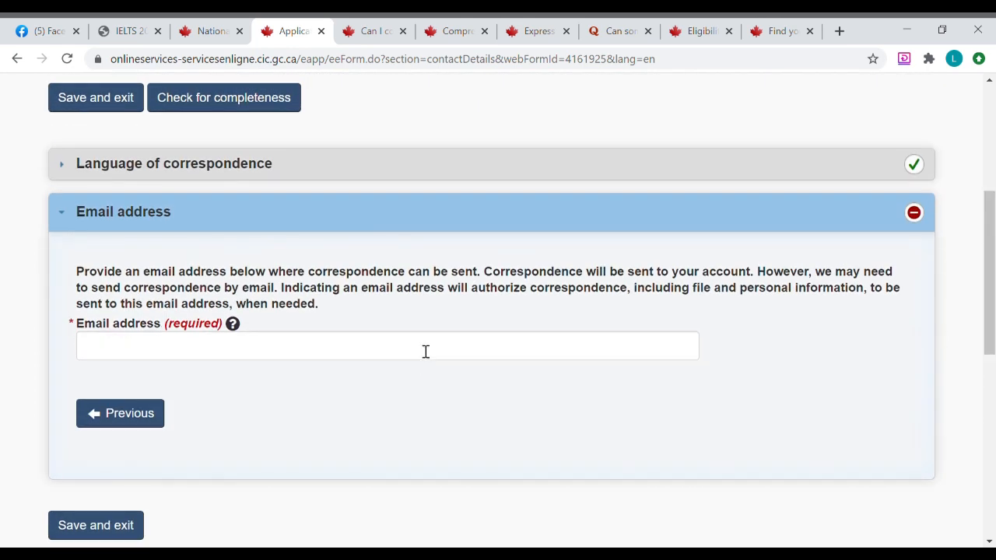
click(425, 352)
click(116, 412)
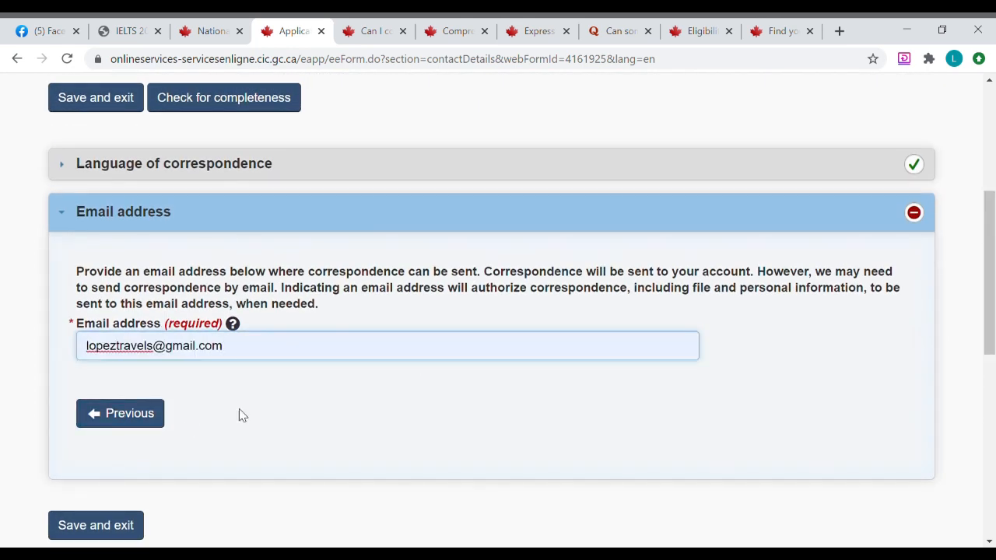
mouse_move(993, 280)
mouse_down()
mouse_move(993, 341)
mouse_move(994, 278)
mouse_up()
click(93, 527)
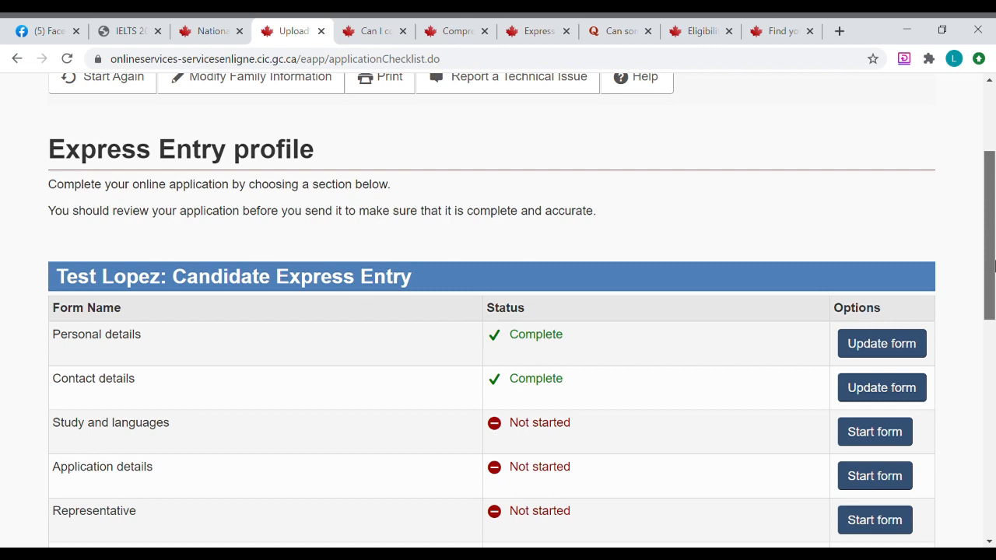
drag(990, 267, 990, 300)
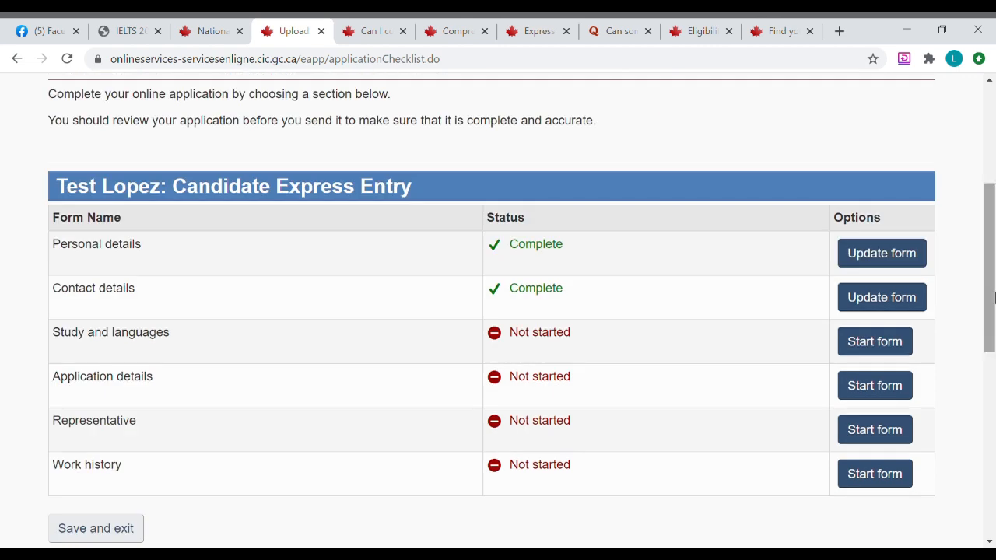
Start the Study and languages form and answer Yes to having finished post-secondary education.
click(875, 341)
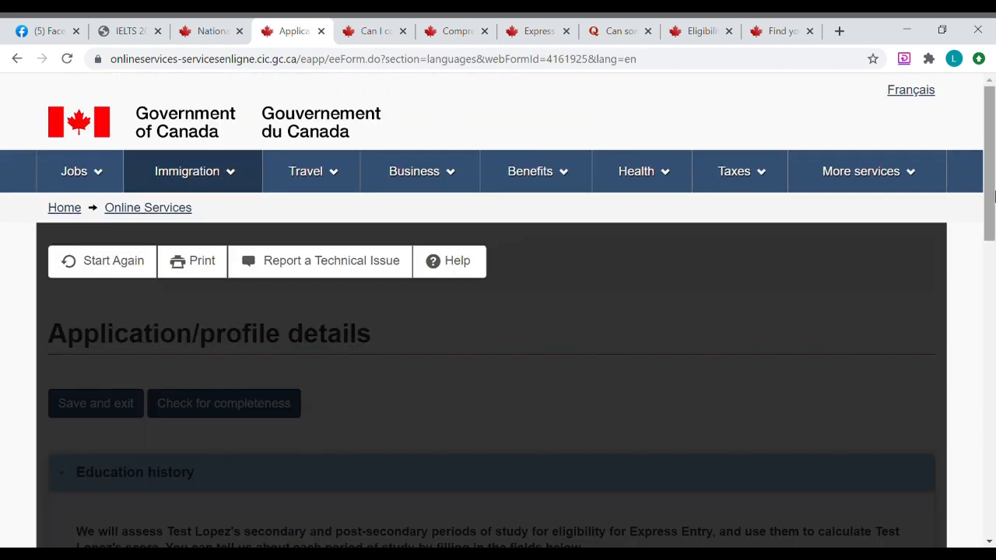
drag(990, 195, 990, 300)
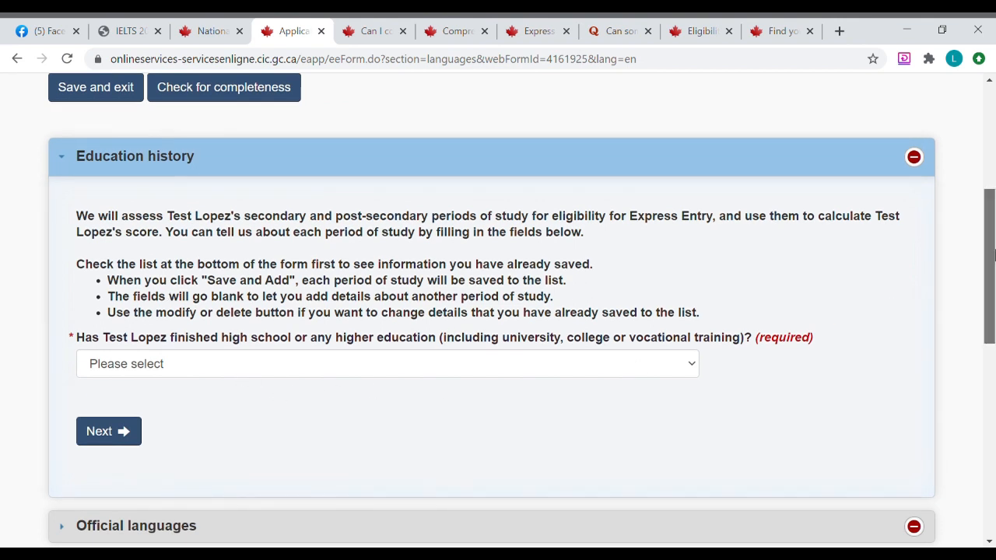
mouse_move(994, 256)
mouse_down()
mouse_move(993, 318)
mouse_move(993, 266)
mouse_move(983, 265)
mouse_up()
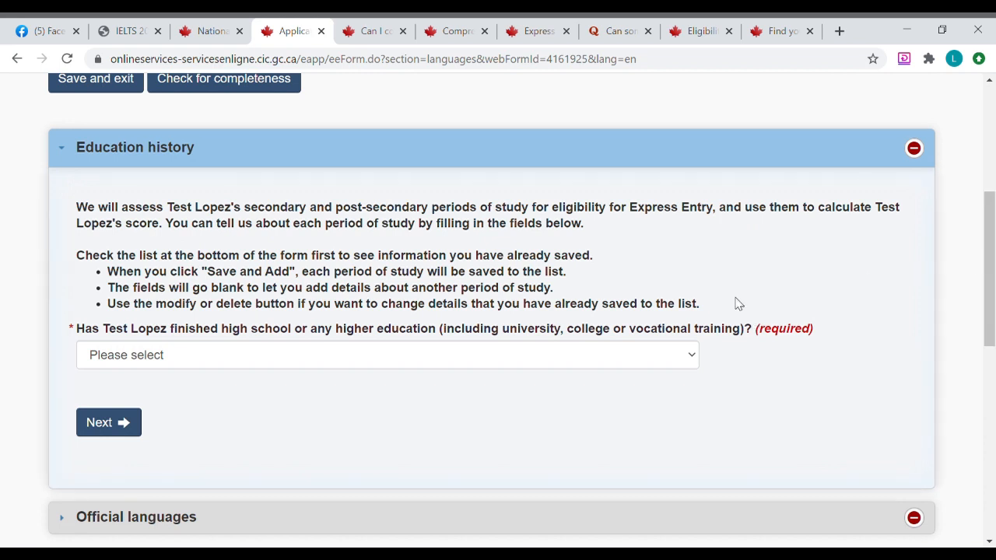
click(635, 360)
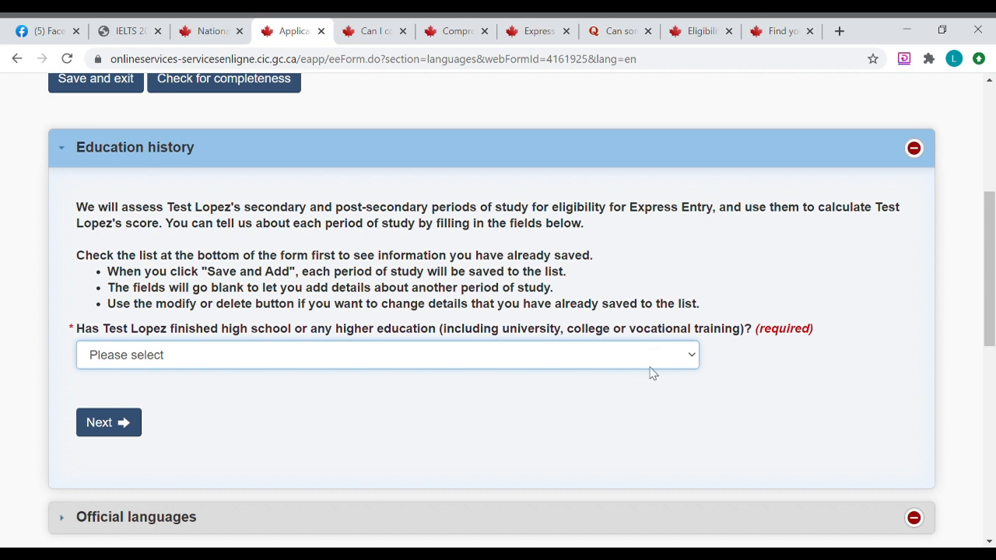
click(654, 410)
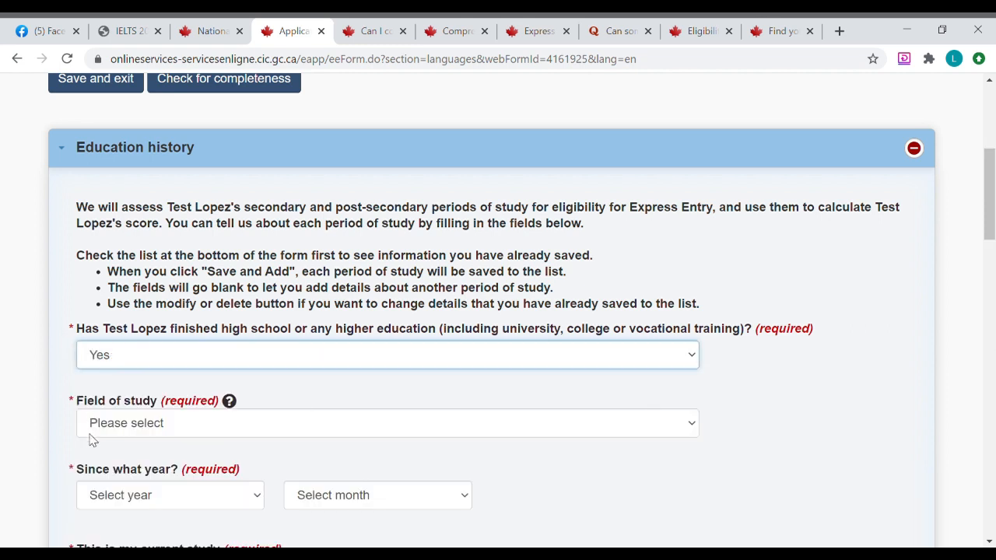
Set the field of study to Business/Commerce, starting April 2012.
scroll(311, 361, down, 2)
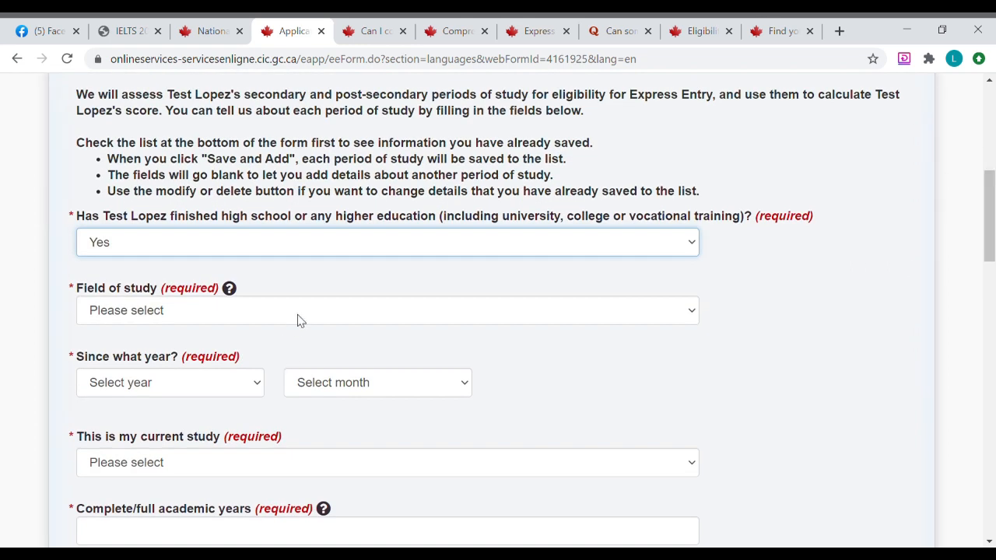
click(301, 319)
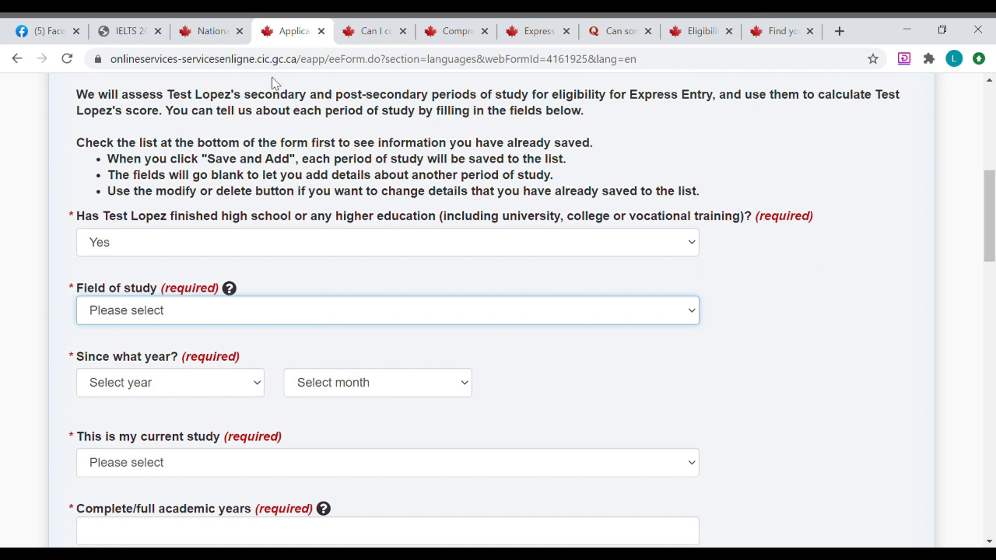
key(b)
key(Tab)
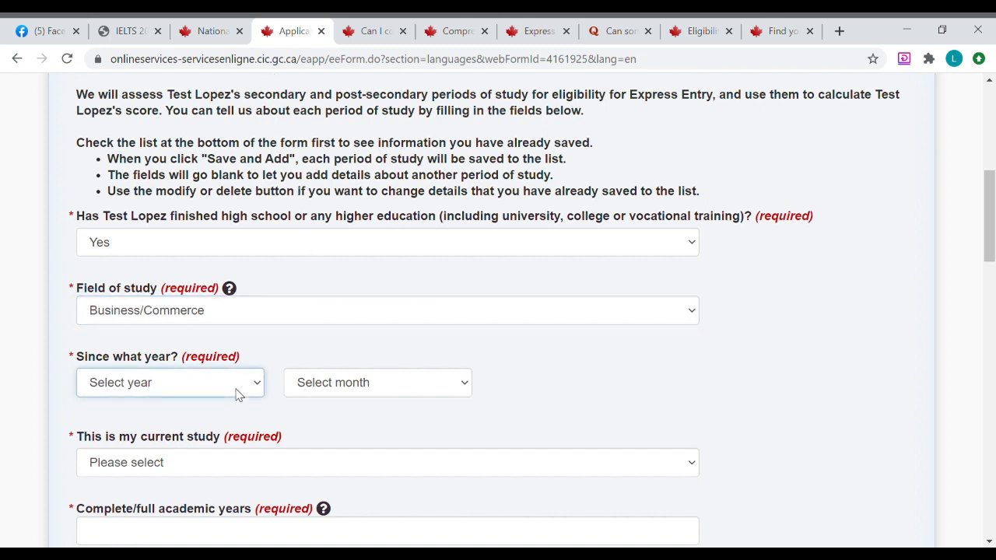
text(2012)
key(Tab)
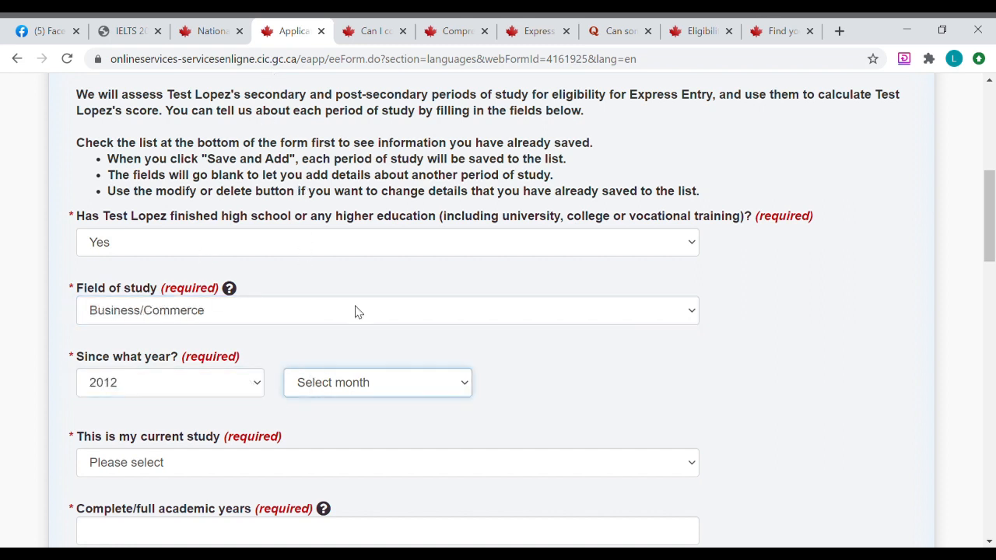
key(a)
click(540, 356)
Mark the study as not current, ending March 2008.
scroll(540, 356, up, 1)
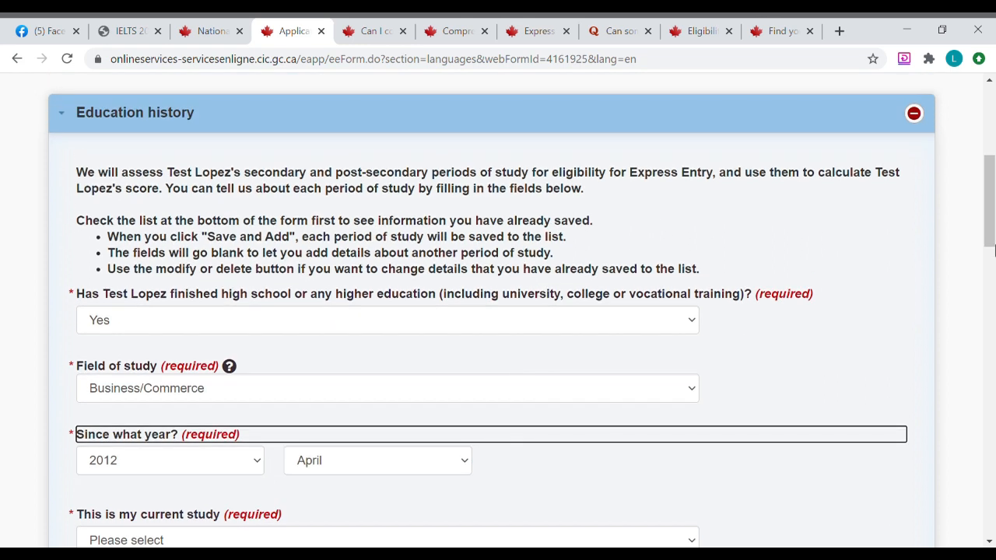
drag(993, 198, 992, 267)
click(169, 206)
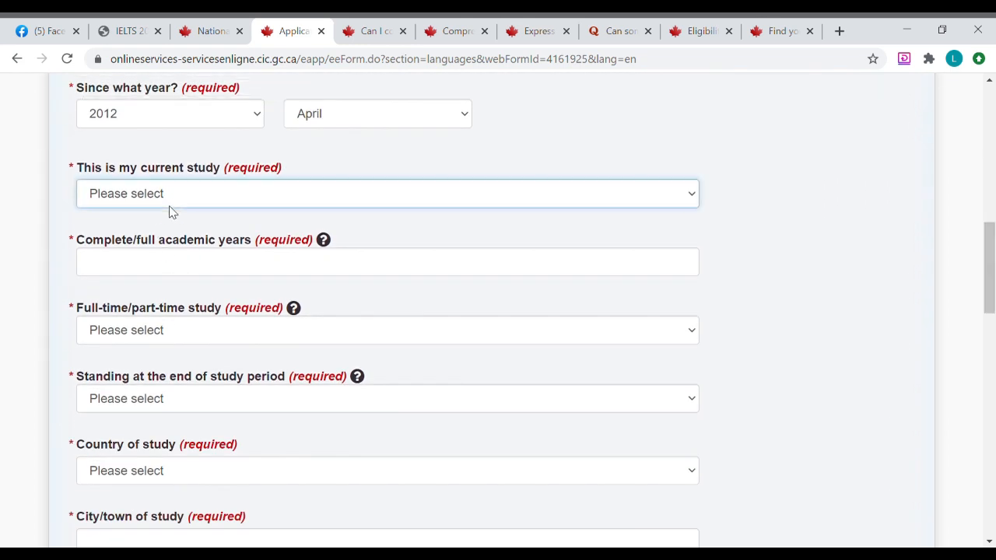
key(n)
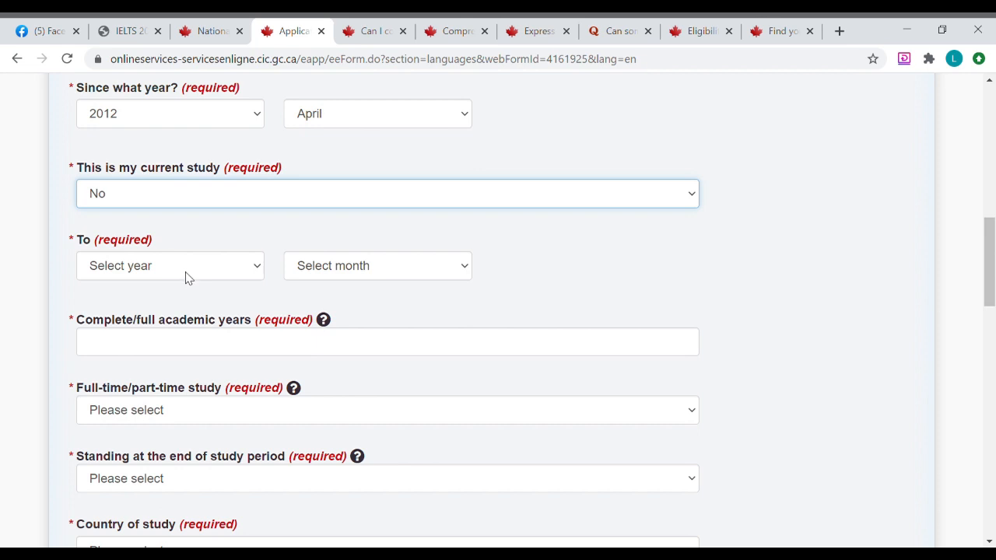
key(Tab)
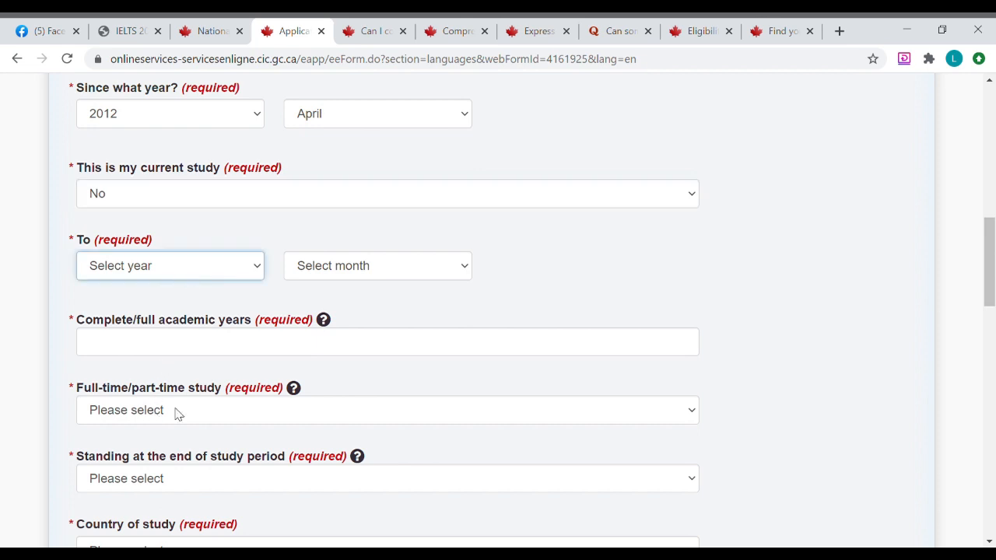
text(2008)
key(Tab)
key(m)
Enter 4 academic years of Full Time study.
click(290, 340)
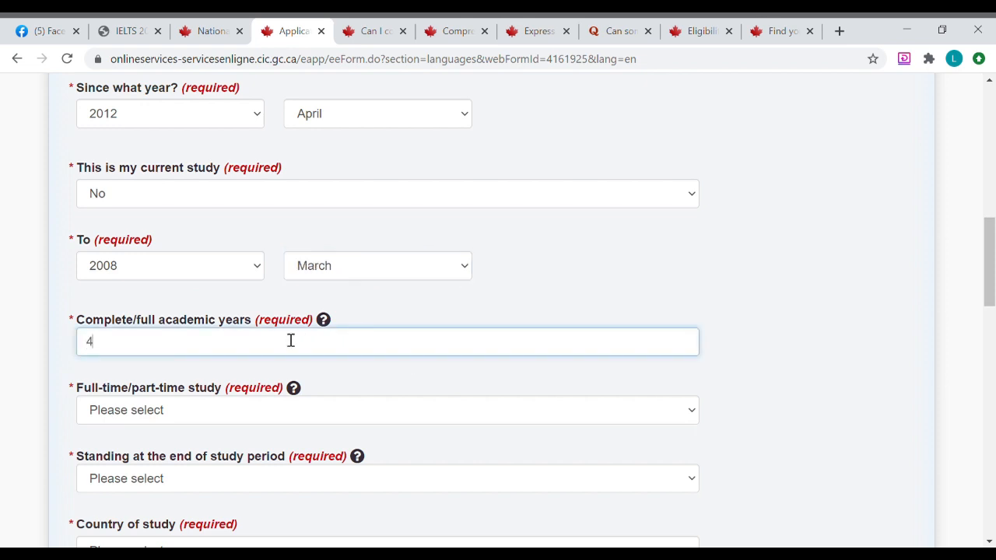
key(Tab)
key(f)
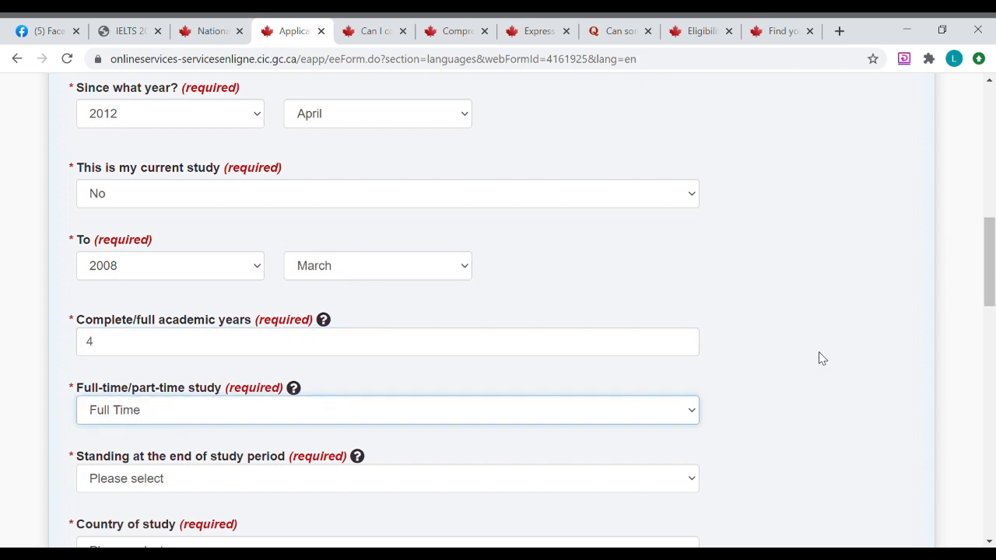
click(821, 357)
drag(990, 249, 992, 284)
click(480, 288)
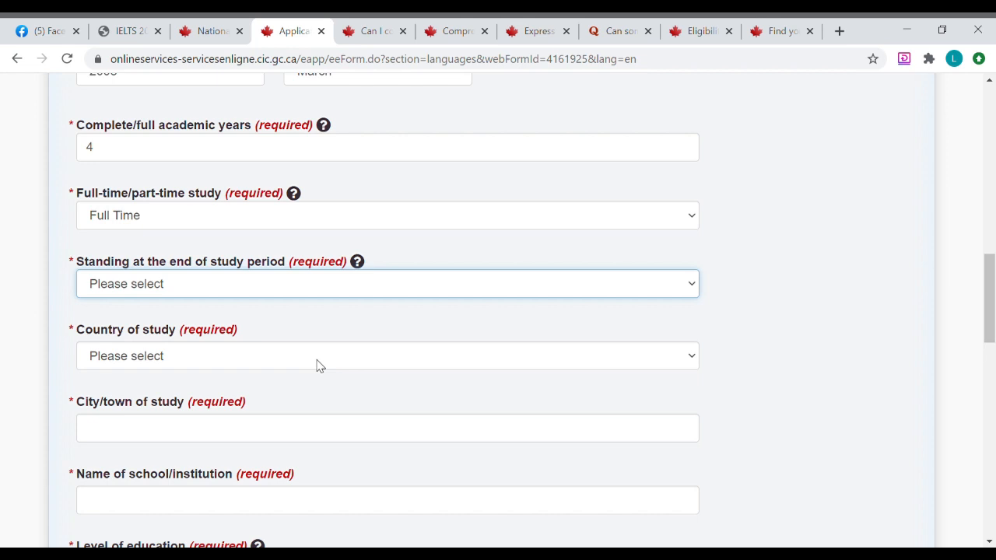
Set standing to diploma awarded, studied at FEU in Makati City, Philippines.
key(c)
key(Tab)
key(p)
key(p)
key(p)
key(p)
key(p)
key(p)
key(p)
key(p)
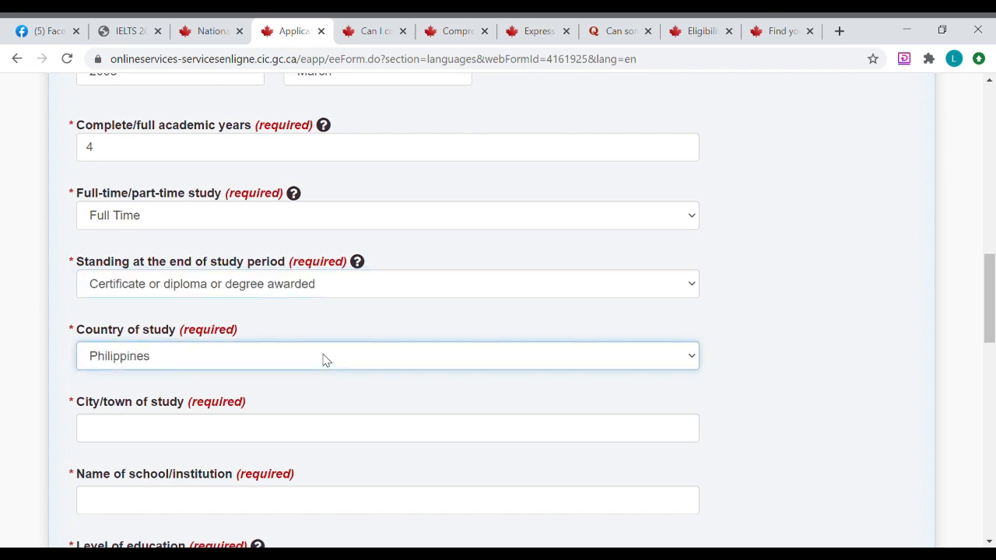
click(346, 441)
text(Makati City)
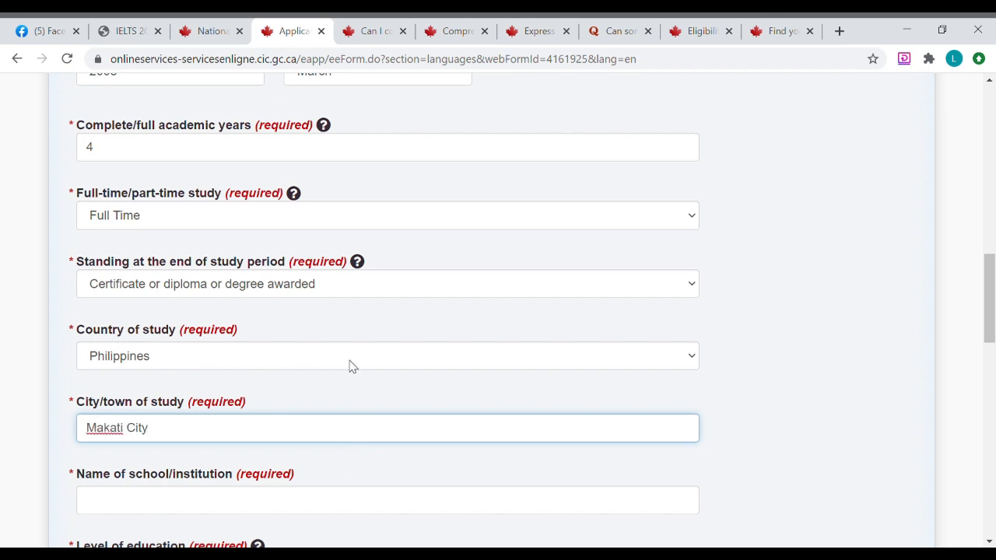
scroll(349, 366, down, 2)
click(372, 357)
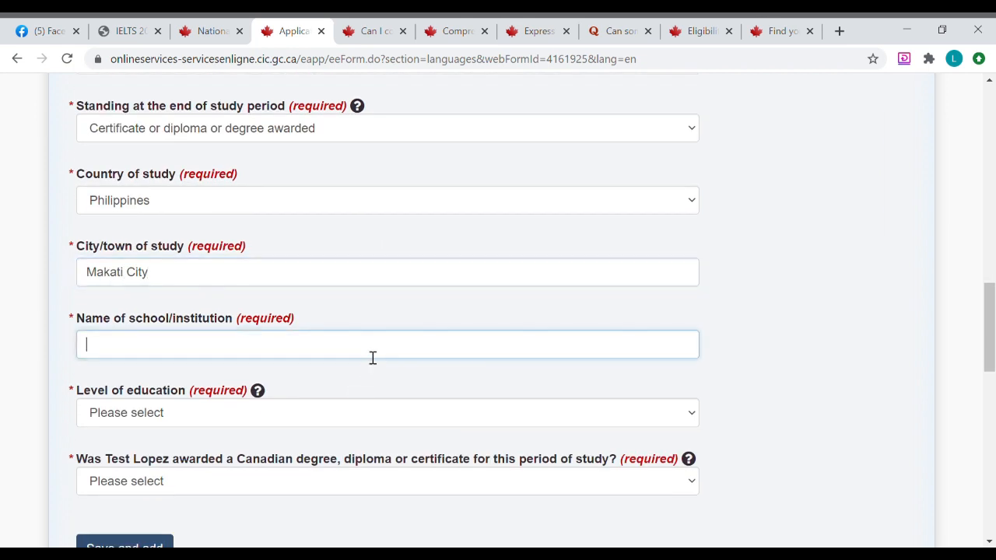
text(FEU)
Set the education level to a two-year program and answer No to a Canadian degree.
click(389, 420)
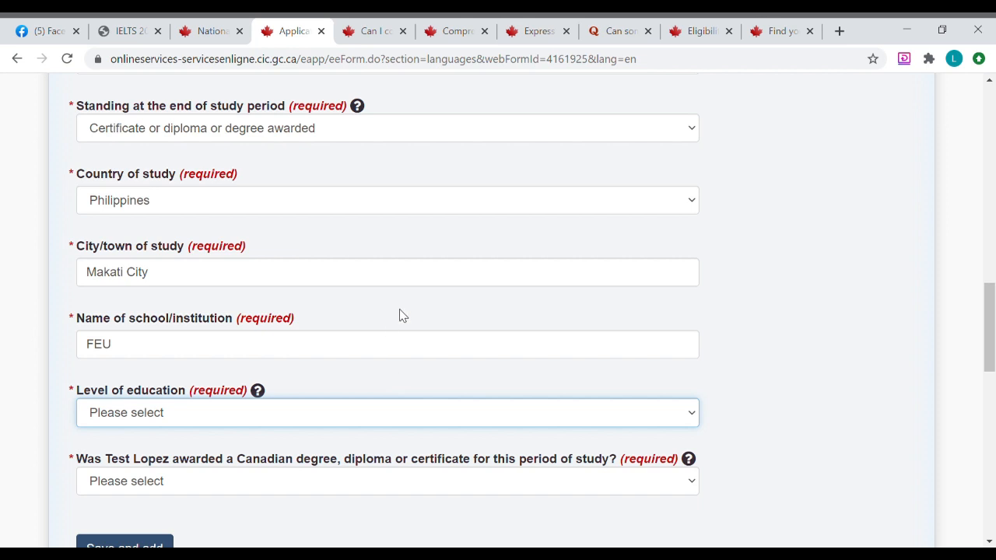
key(t)
scroll(389, 272, down, 3)
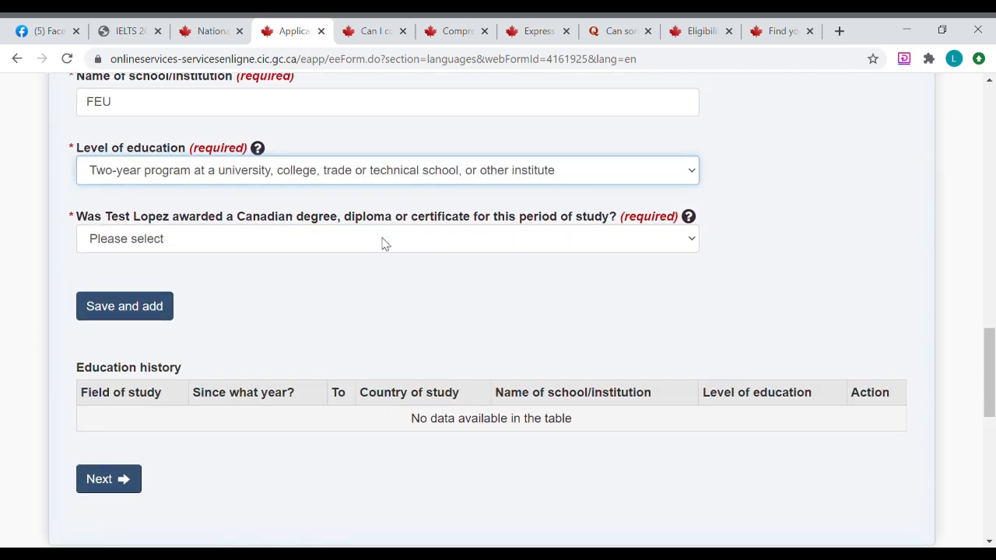
drag(163, 217, 340, 230)
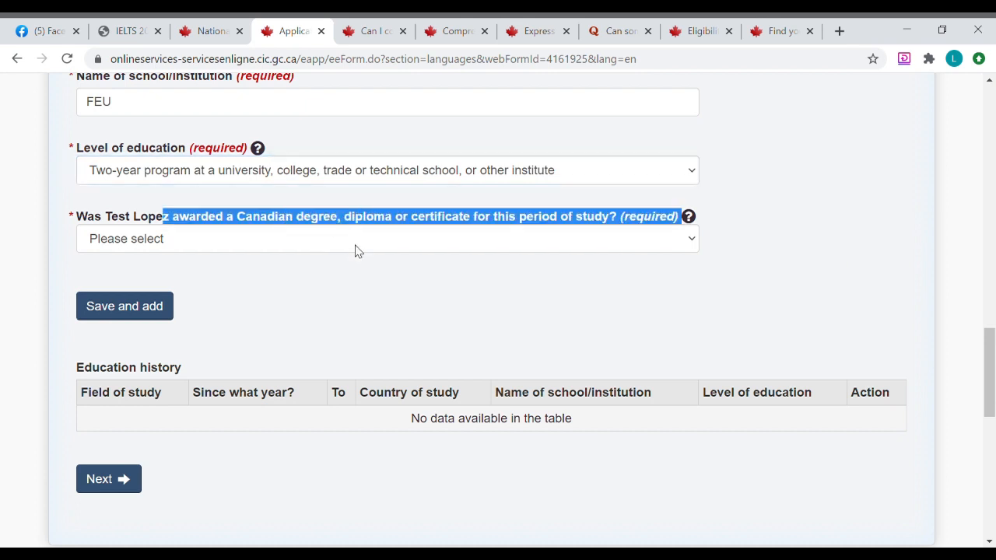
click(356, 241)
click(356, 307)
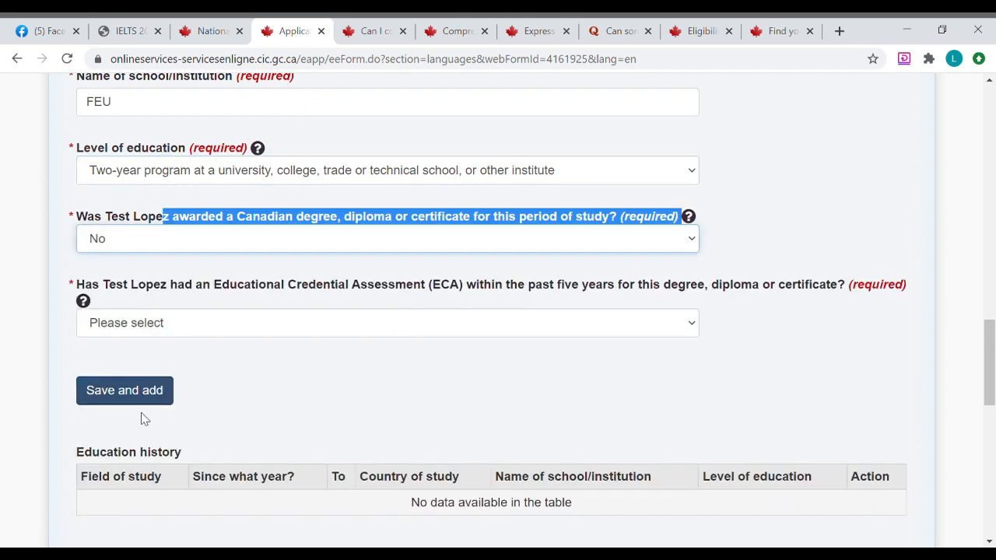
Answer Yes to having an ECA, issued by International Qualifications Assessment Service.
click(362, 325)
click(340, 381)
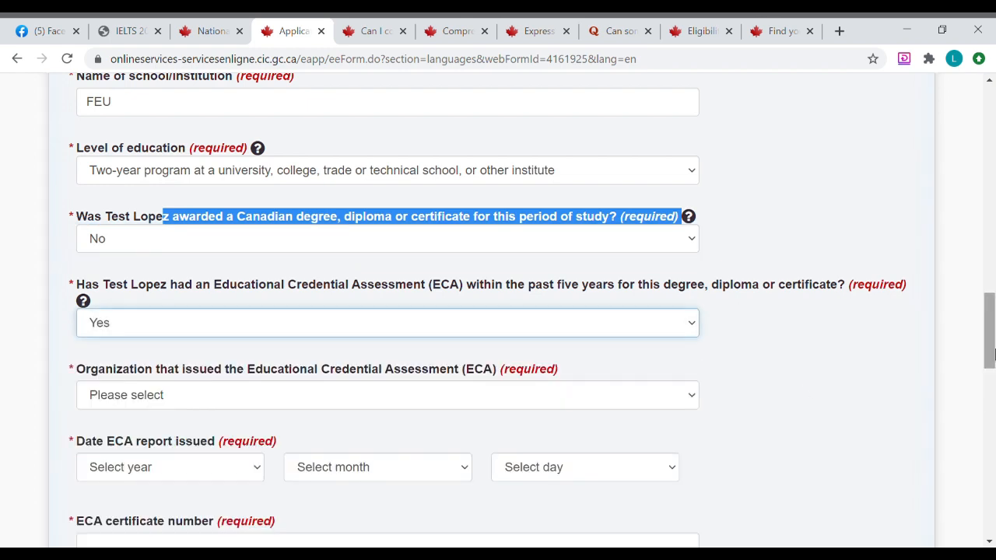
drag(995, 355, 994, 382)
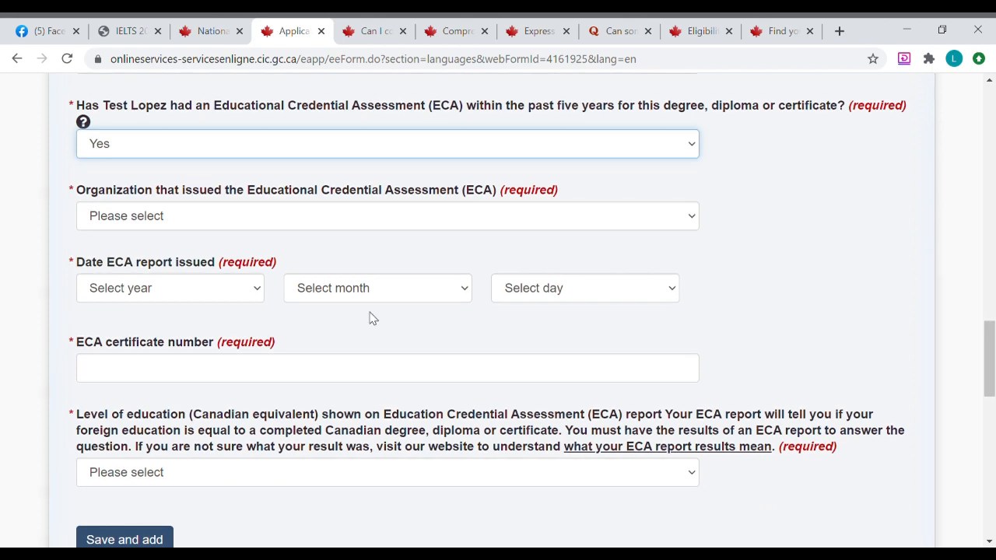
scroll(413, 269, up, 1)
click(413, 294)
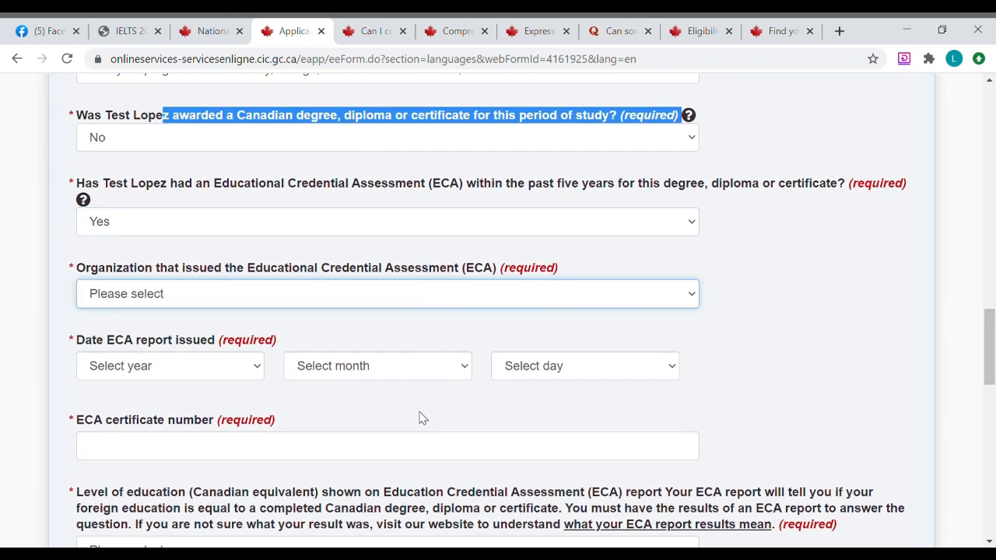
click(392, 475)
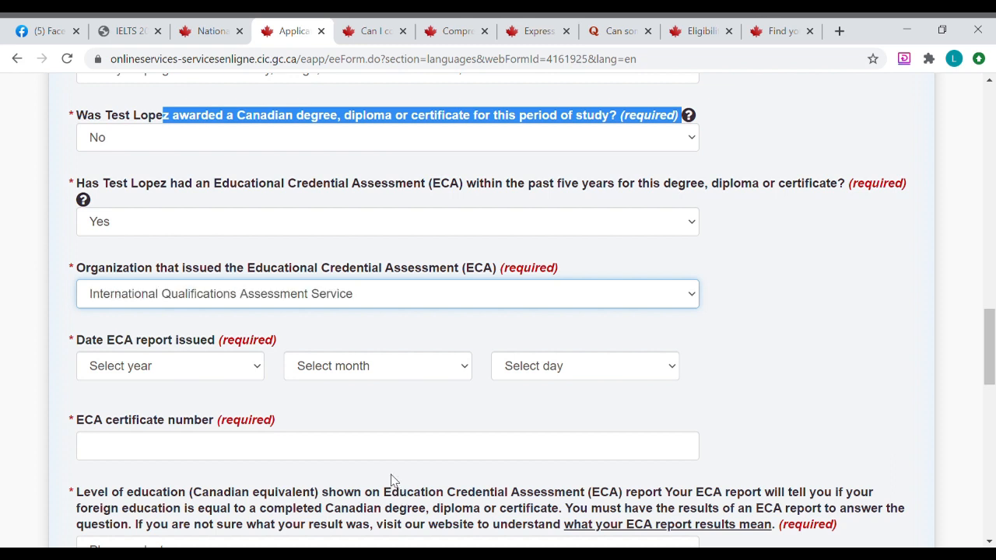
click(208, 382)
Date the ECA report 2020 February 08 and enter its certificate number.
click(216, 368)
text(2011)
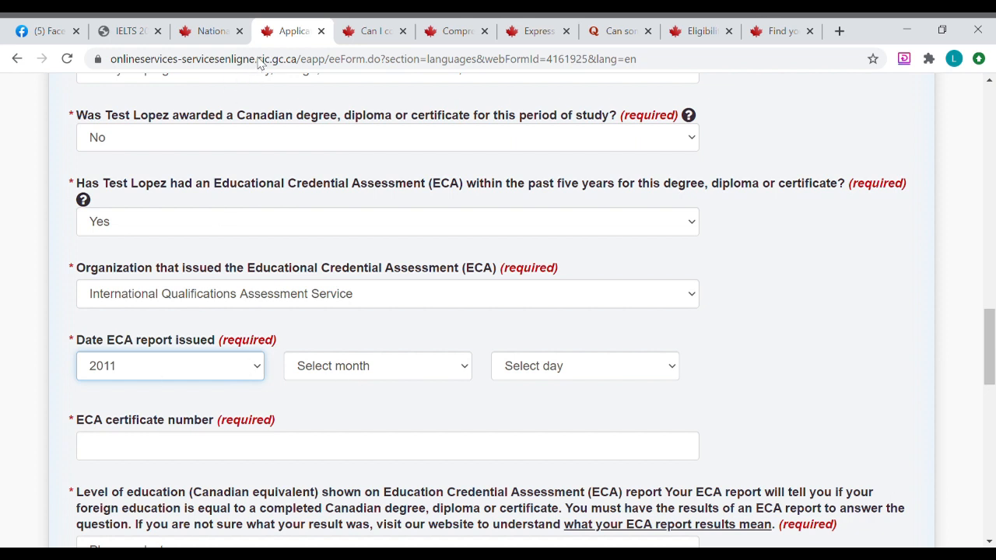
text(2020)
click(382, 372)
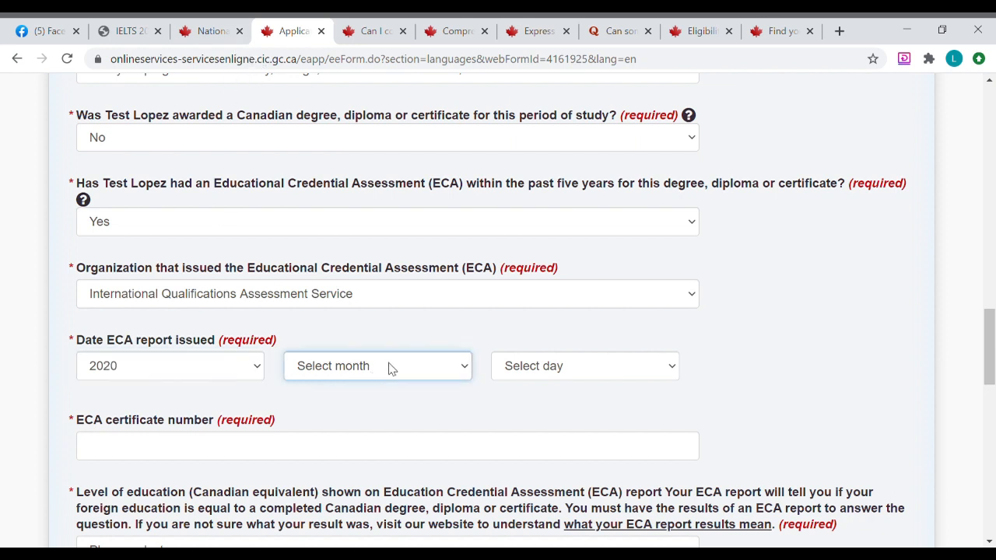
text(feb)
key(Tab)
text(08)
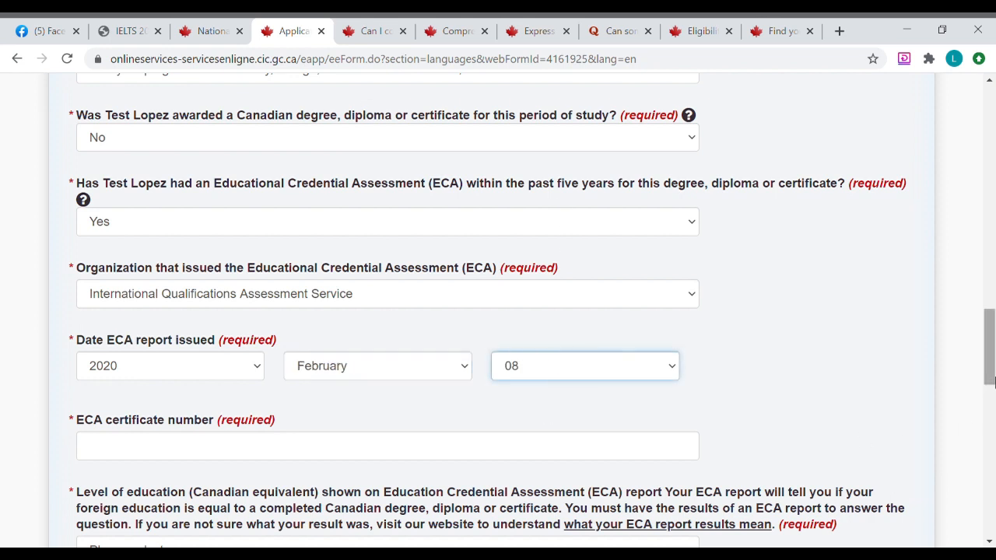
scroll(988, 350, down, 1)
click(303, 374)
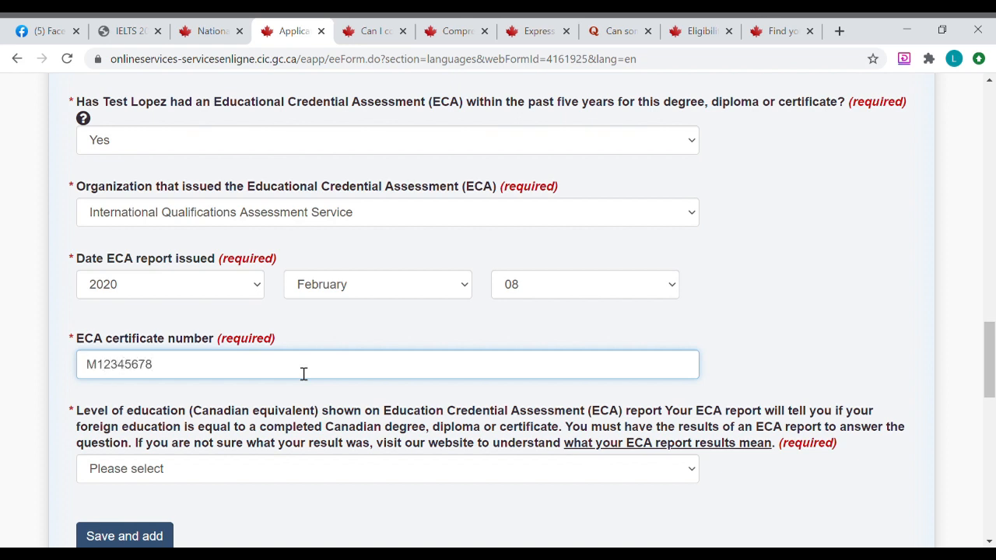
Set the Canadian equivalent to a two-year program and save the education entry.
scroll(918, 387, down, 1)
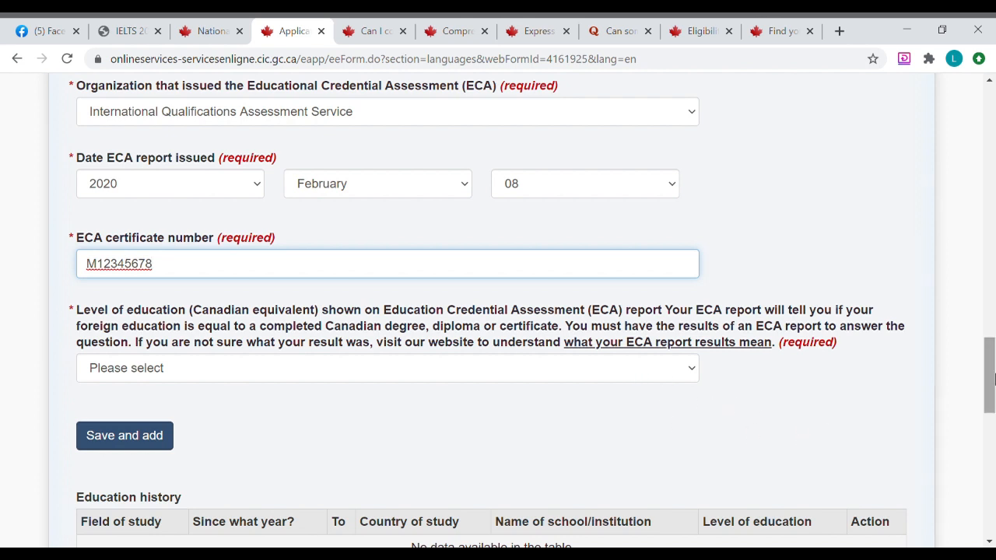
drag(989, 370, 993, 200)
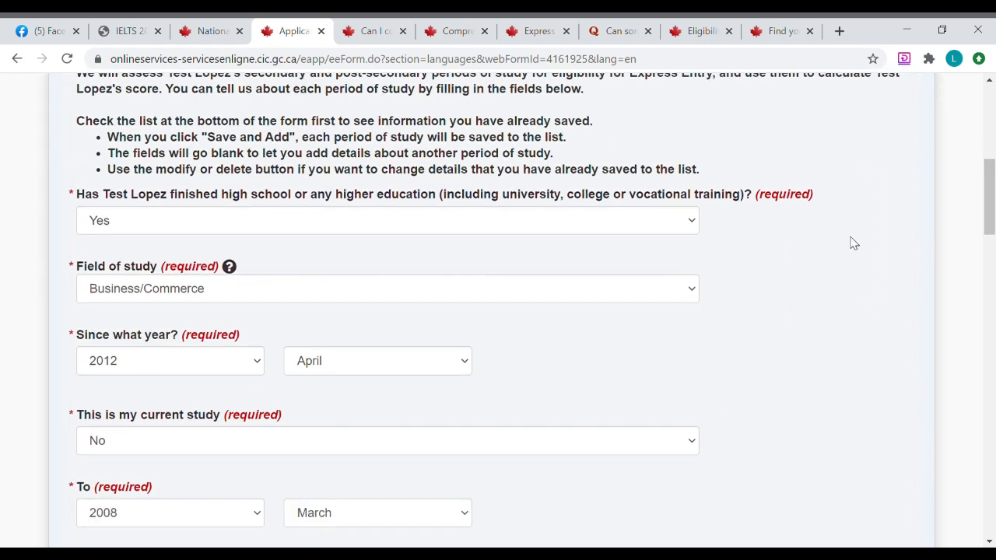
drag(989, 195, 990, 213)
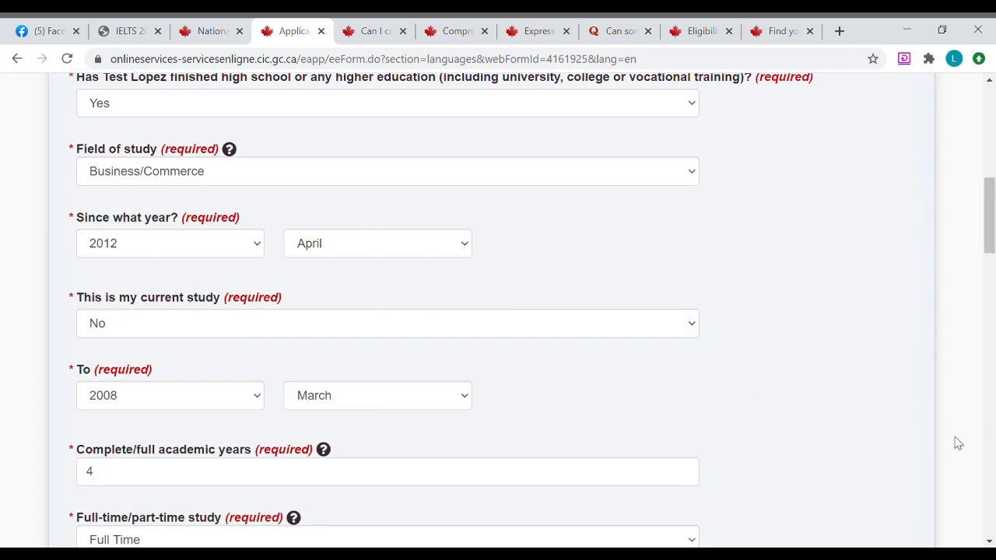
drag(990, 214, 993, 347)
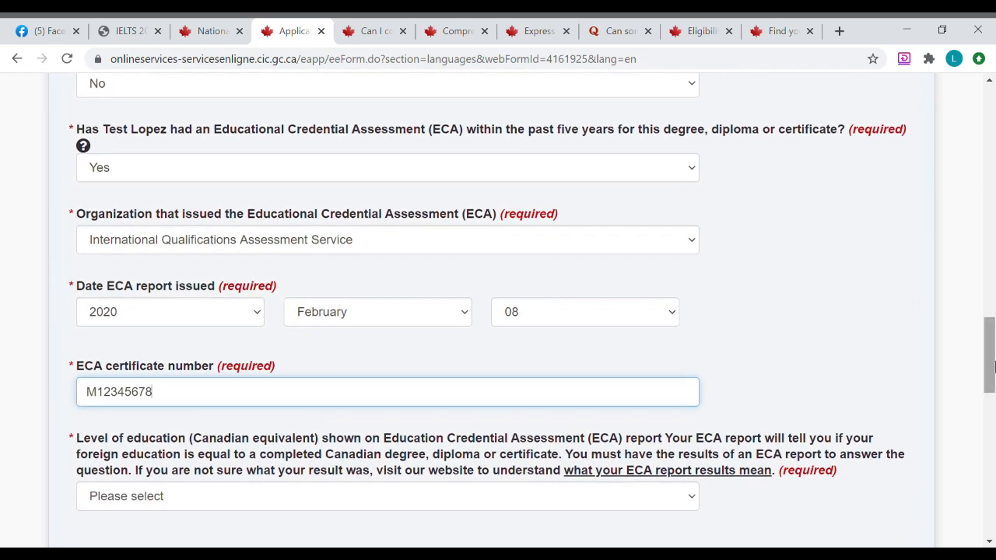
scroll(673, 395, down, 2)
click(650, 356)
click(640, 254)
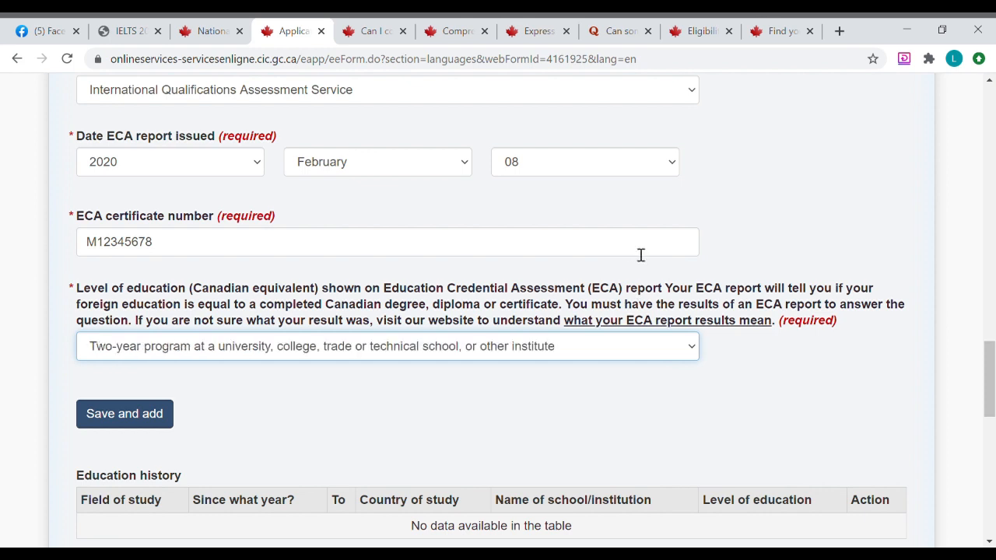
drag(991, 382, 991, 405)
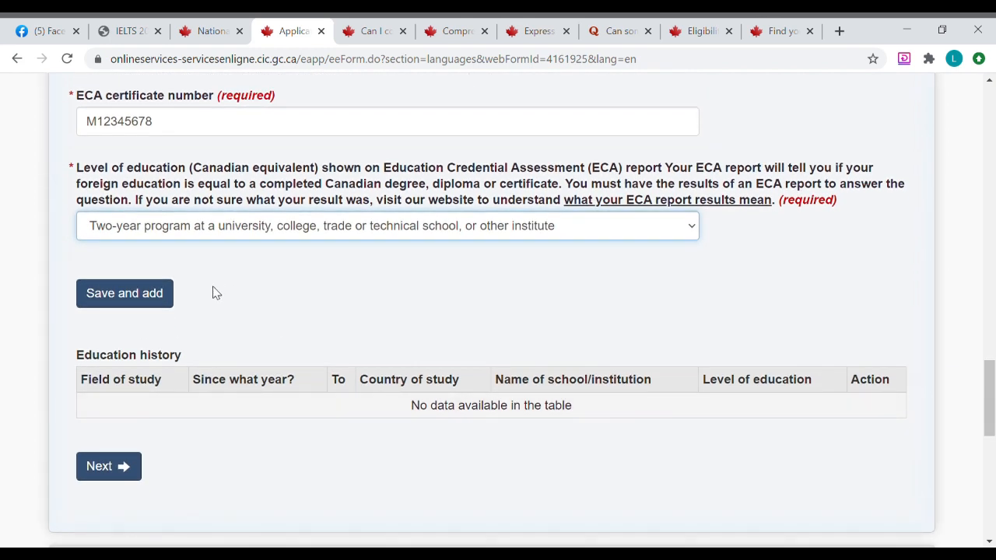
click(151, 296)
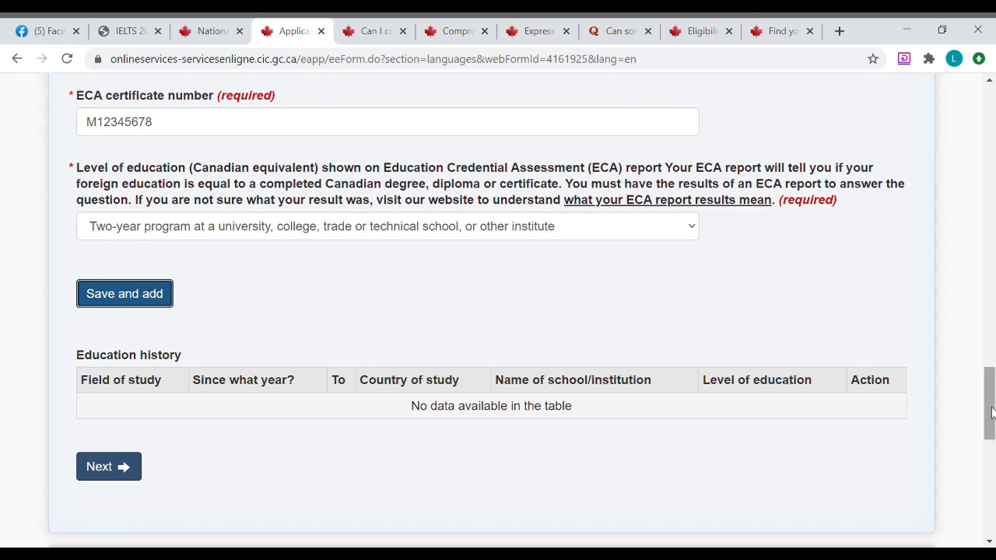
Change the study years to 2008–2012 and save the Business/Commerce entry to education history.
drag(991, 414, 992, 243)
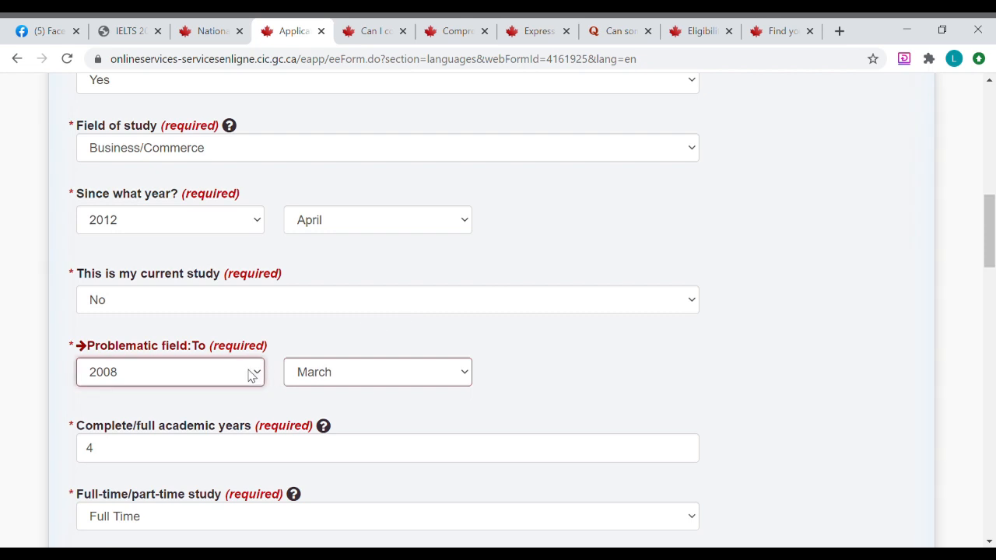
key(Down)
click(521, 357)
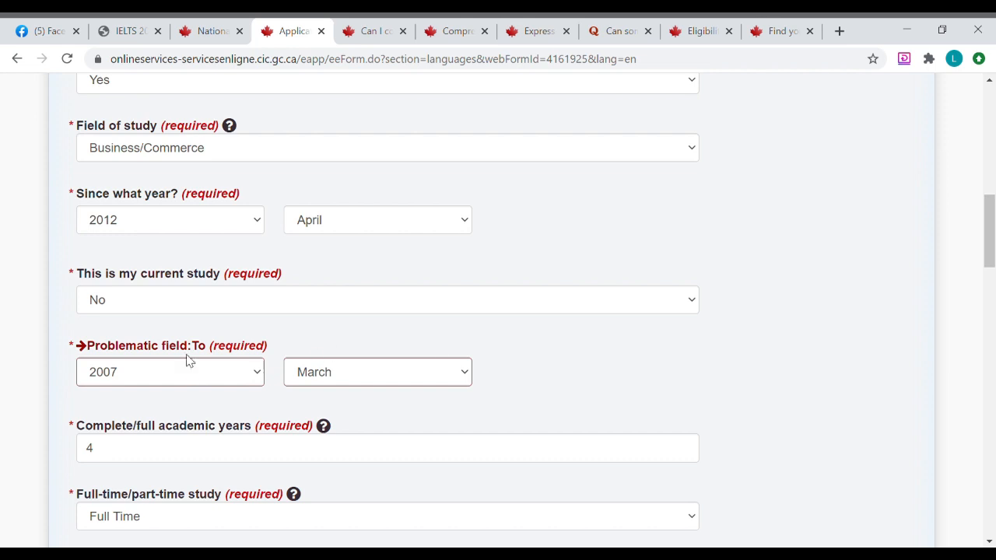
click(201, 233)
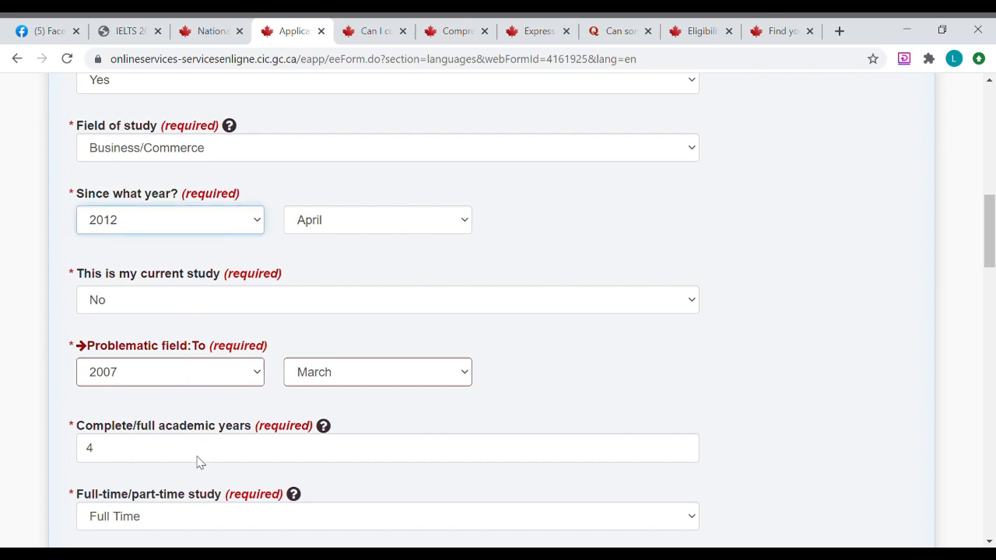
key(Down)
key(Down)
key(Down)
key(Down)
click(178, 378)
key(Up)
key(Up)
key(Up)
key(Up)
key(Up)
click(741, 391)
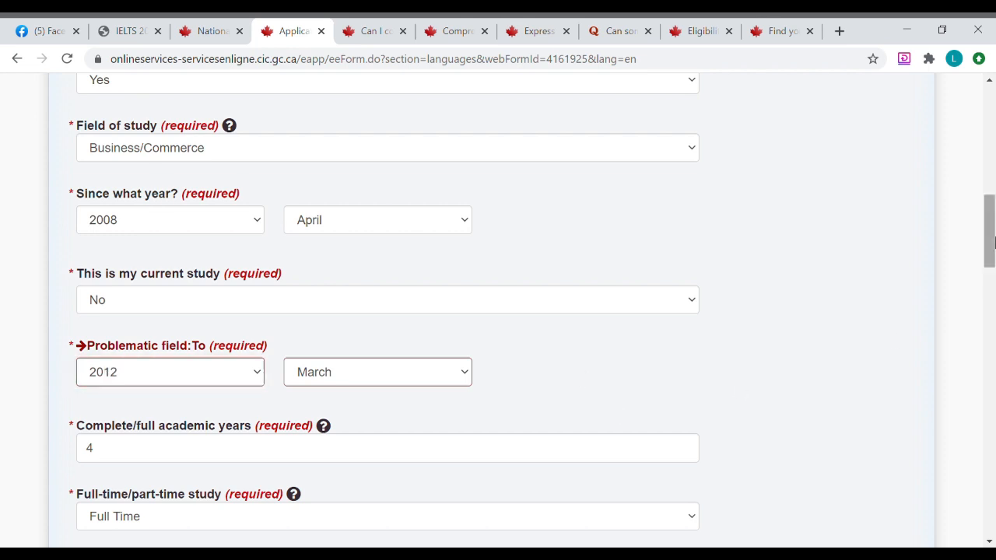
drag(993, 248, 993, 358)
click(173, 389)
scroll(596, 329, down, 6)
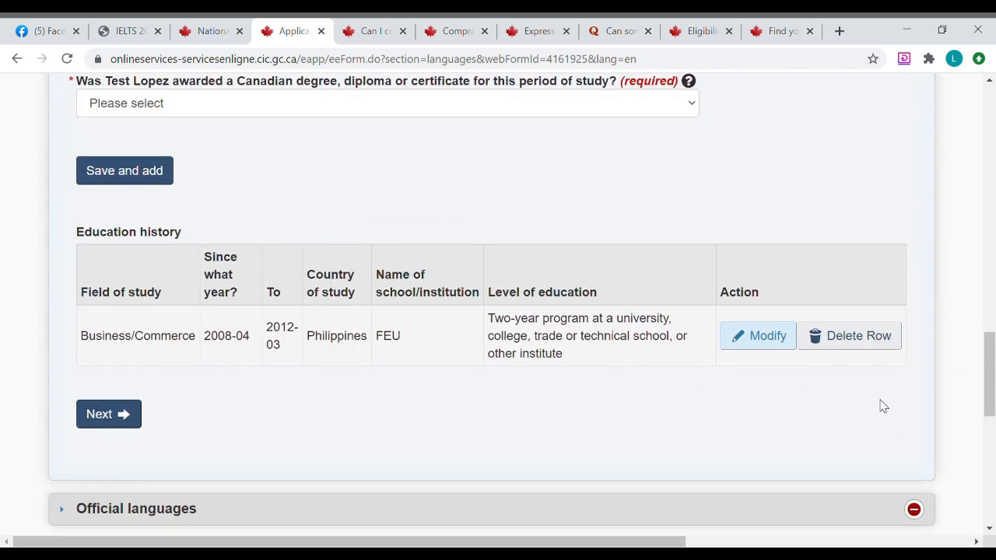
Continue to official languages and choose English as the communication language.
click(134, 427)
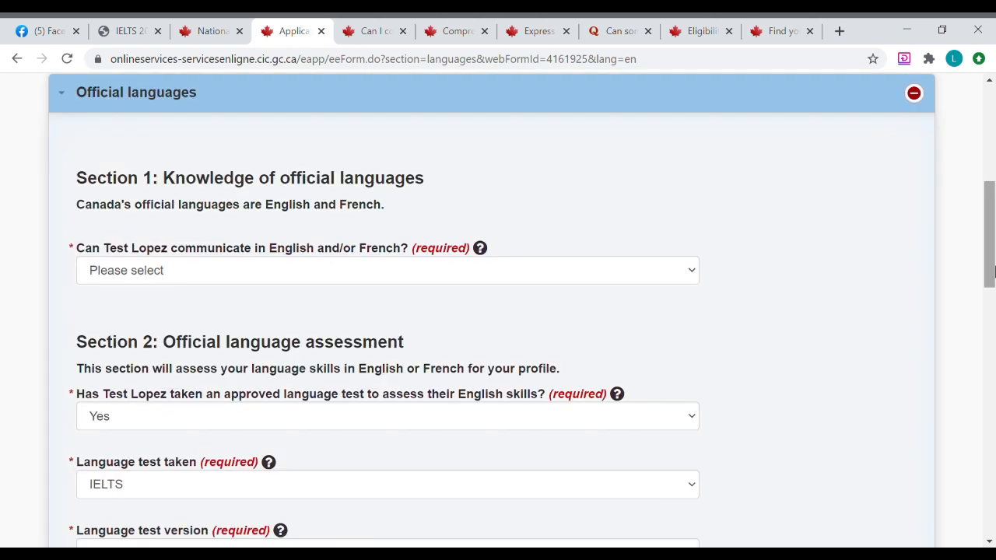
click(204, 278)
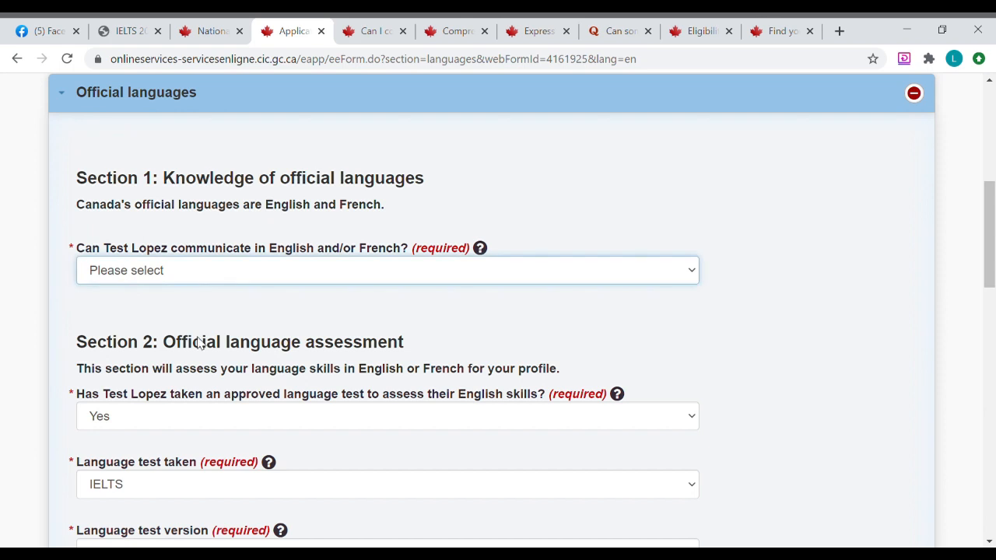
click(205, 327)
scroll(246, 322, down, 1)
click(414, 349)
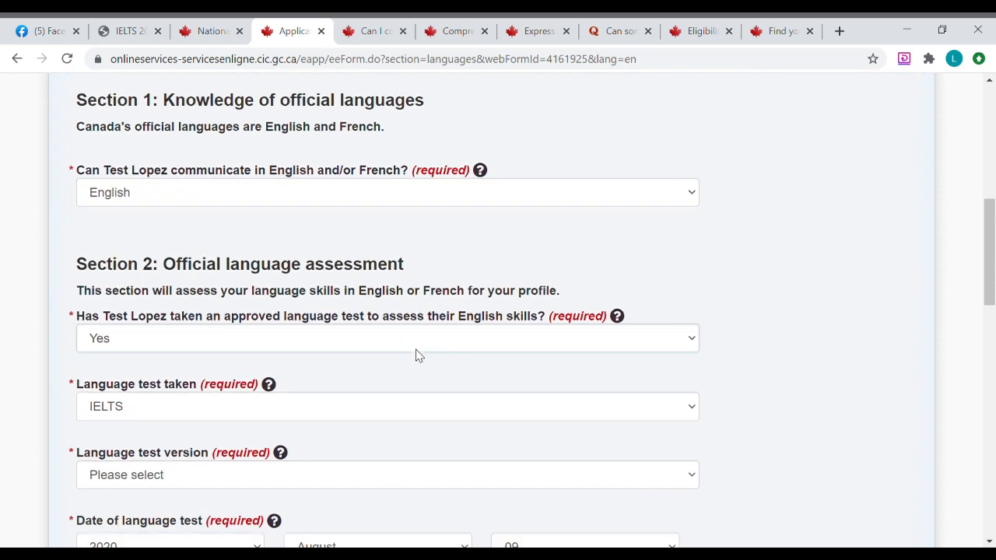
click(408, 396)
scroll(992, 280, down, 3)
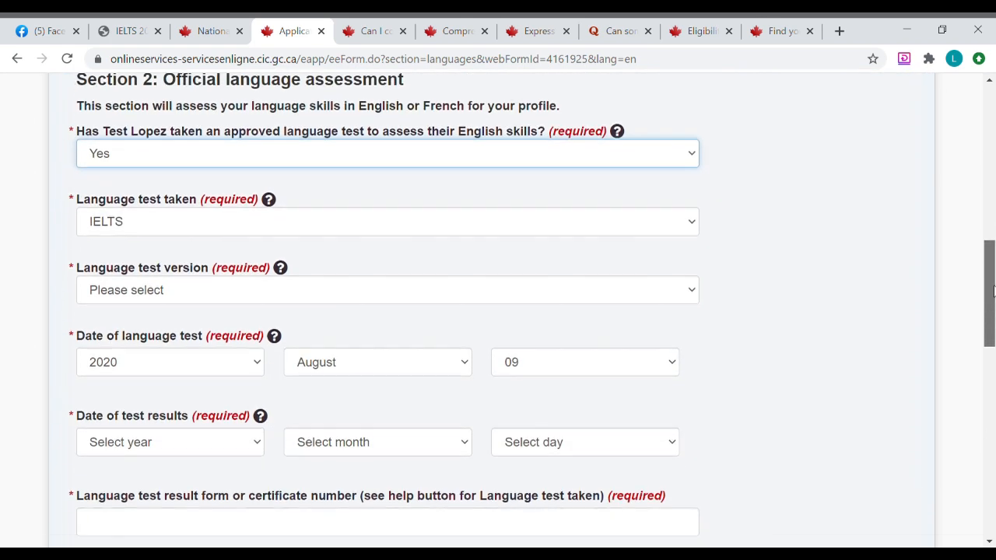
scroll(993, 278, down, 1)
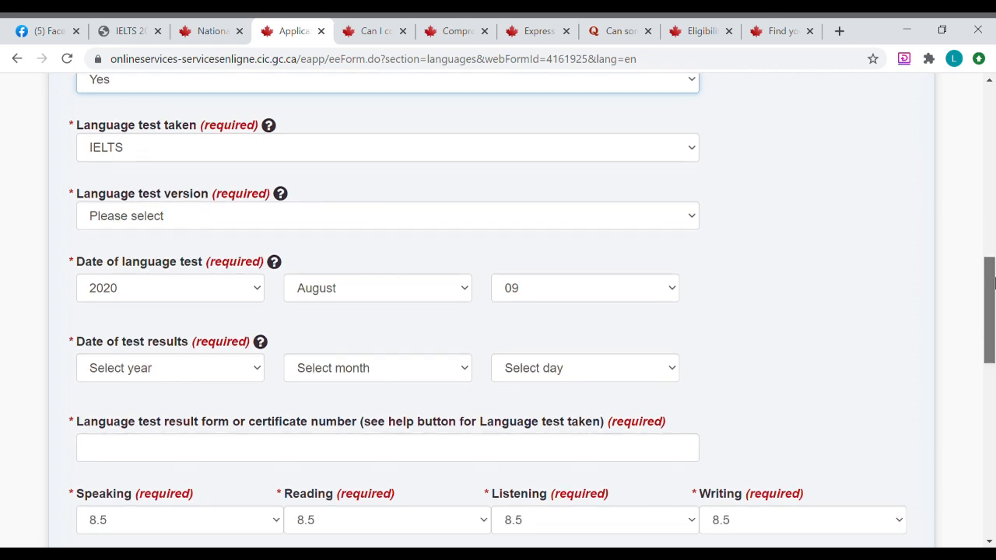
Set the language test results date to 2020 August 16.
click(124, 358)
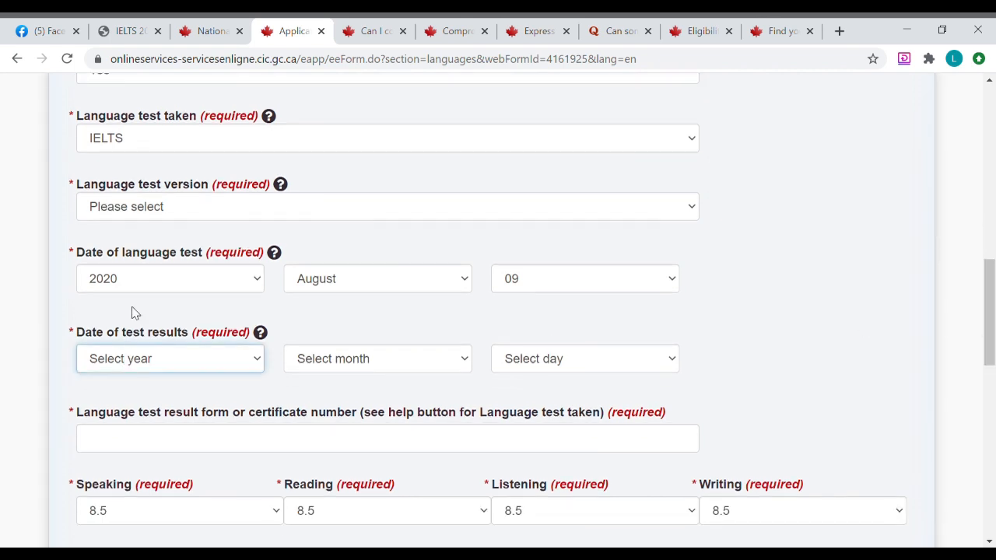
click(179, 73)
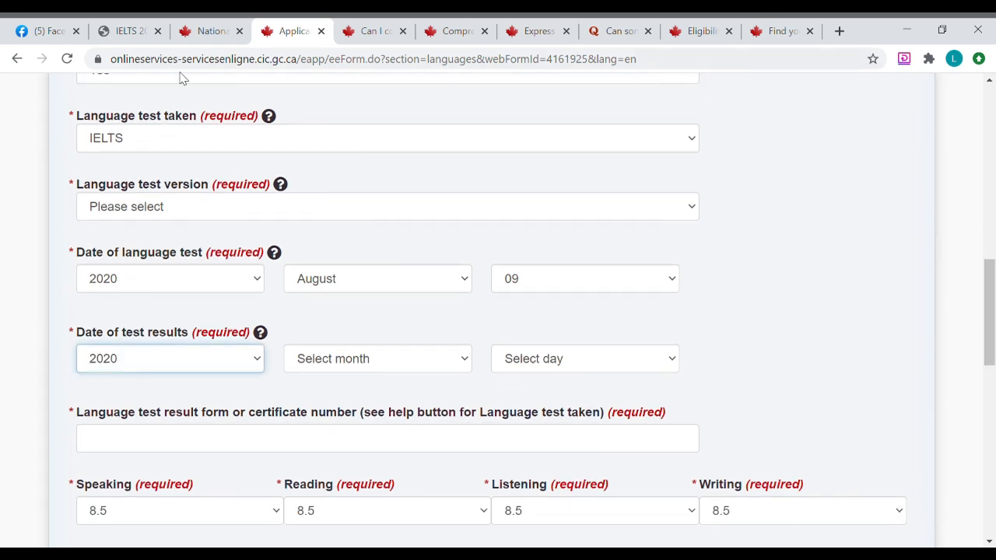
click(333, 358)
click(324, 246)
click(573, 357)
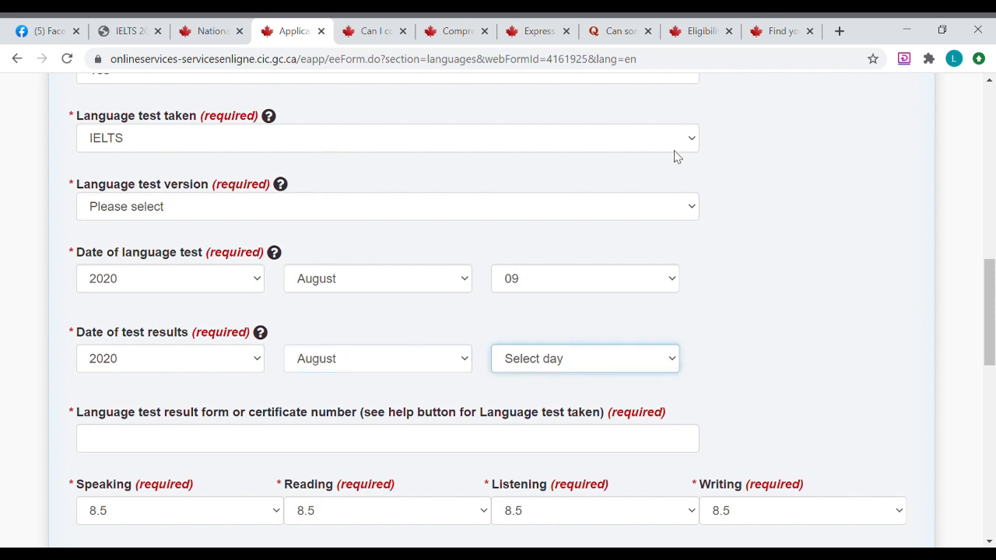
click(622, 287)
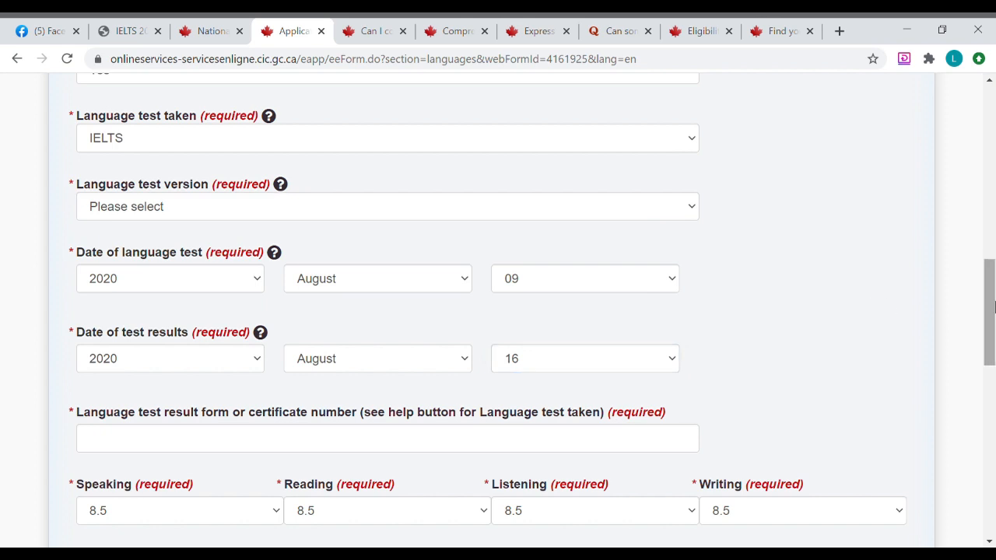
drag(990, 309, 992, 354)
Enter the test certificate number, then save and exit to the checklist.
click(423, 256)
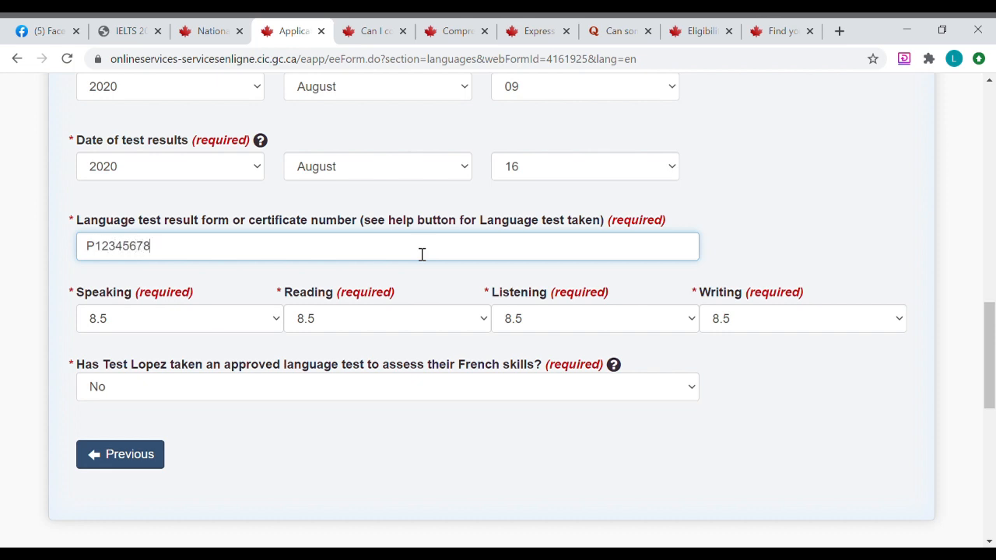
click(307, 394)
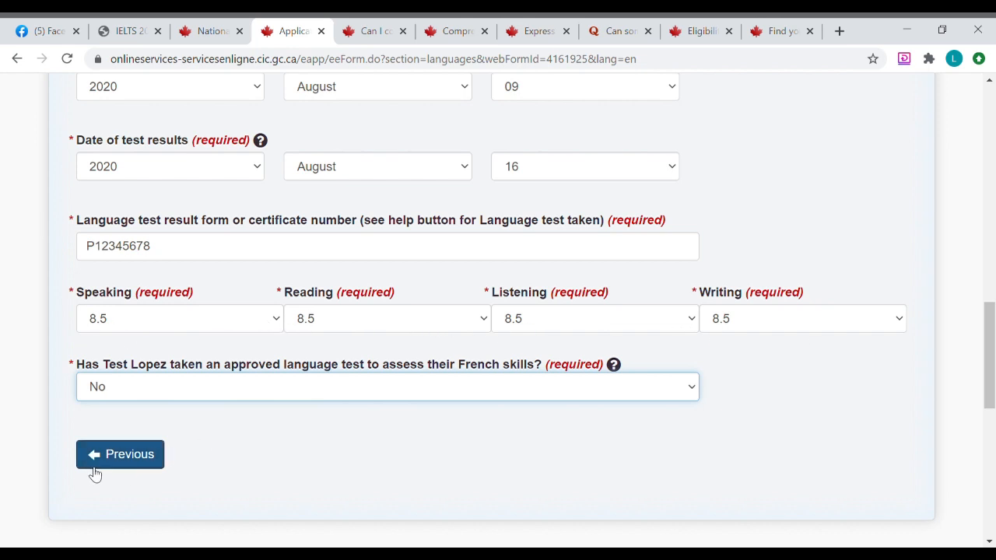
drag(990, 381, 992, 423)
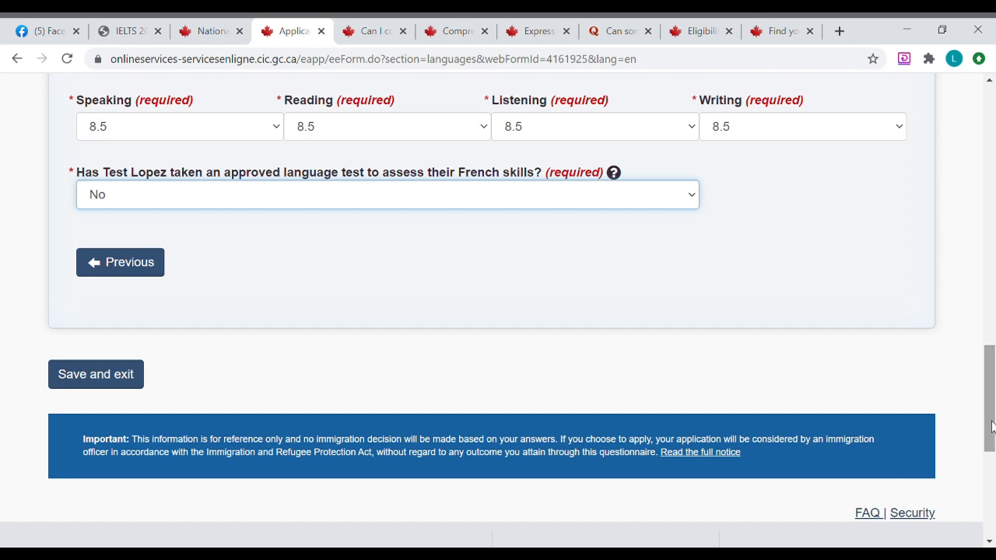
click(115, 381)
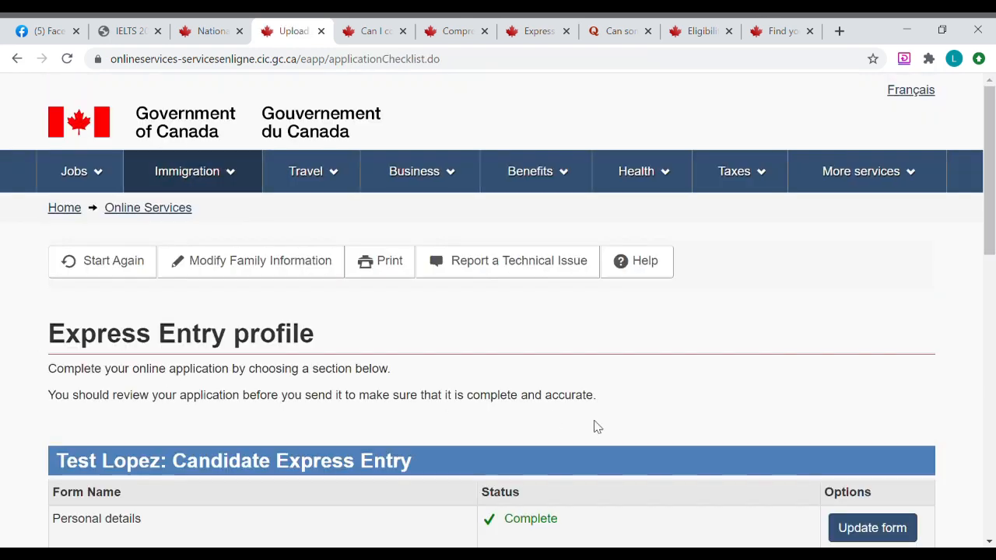
drag(991, 136, 993, 248)
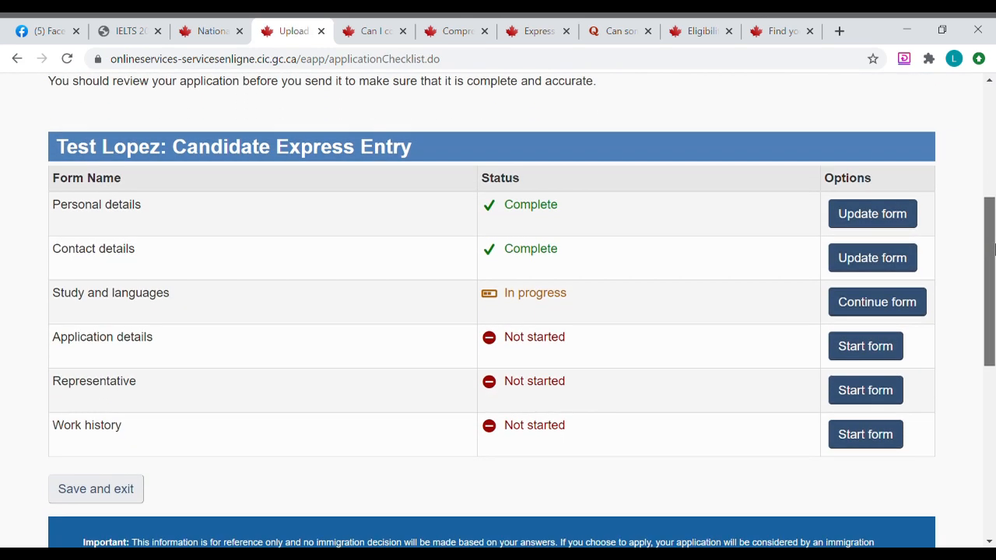
Reopen the Study and languages form and check it for completeness.
click(878, 304)
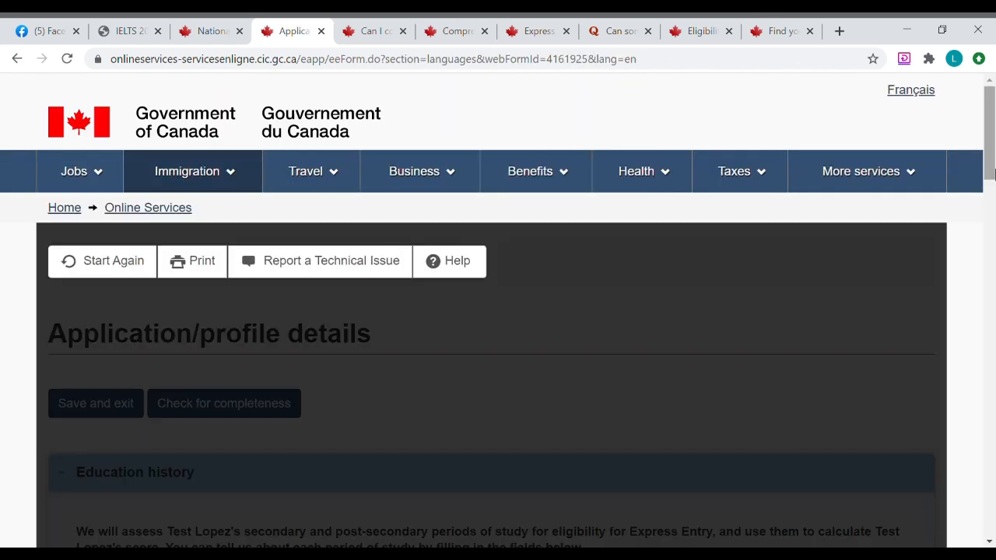
drag(992, 175, 995, 187)
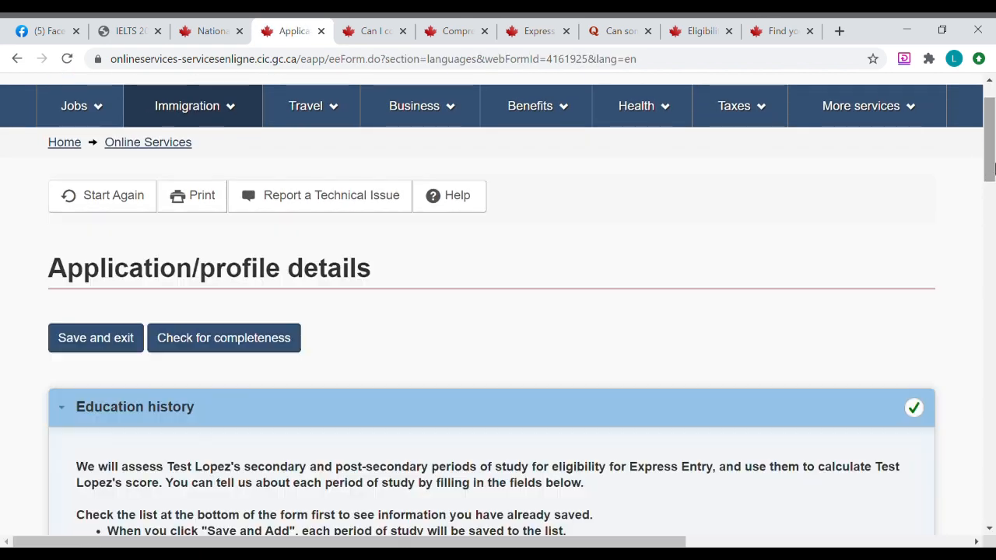
drag(992, 178, 993, 199)
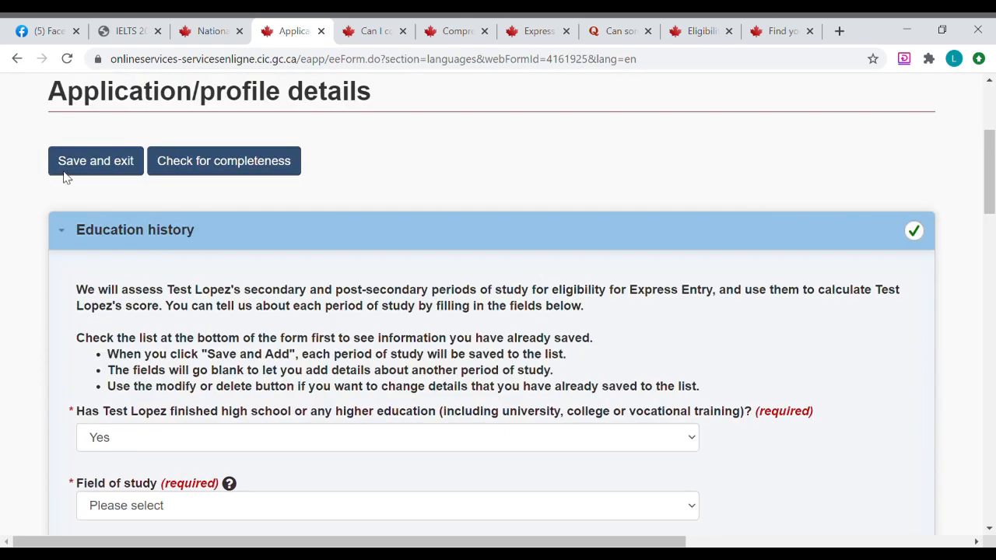
click(179, 163)
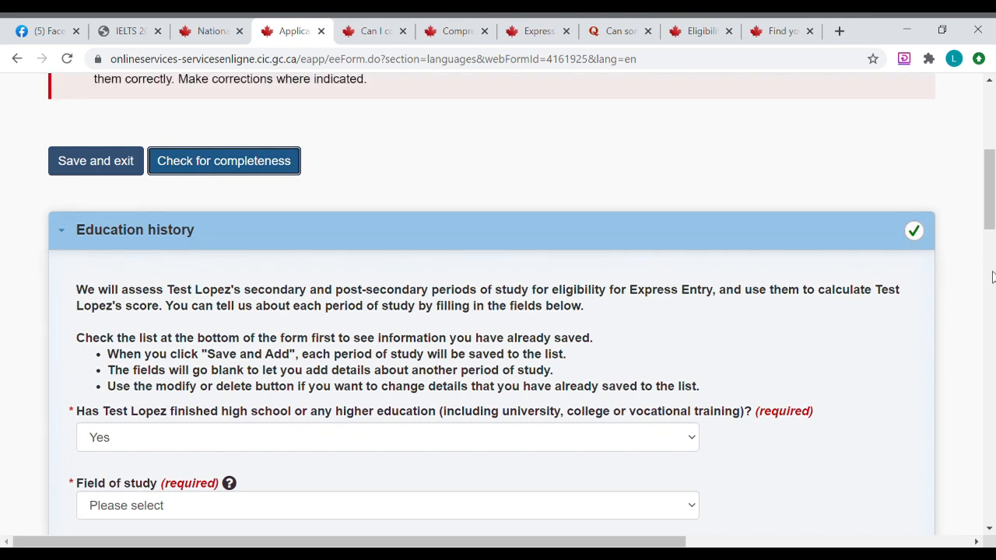
drag(992, 221, 994, 471)
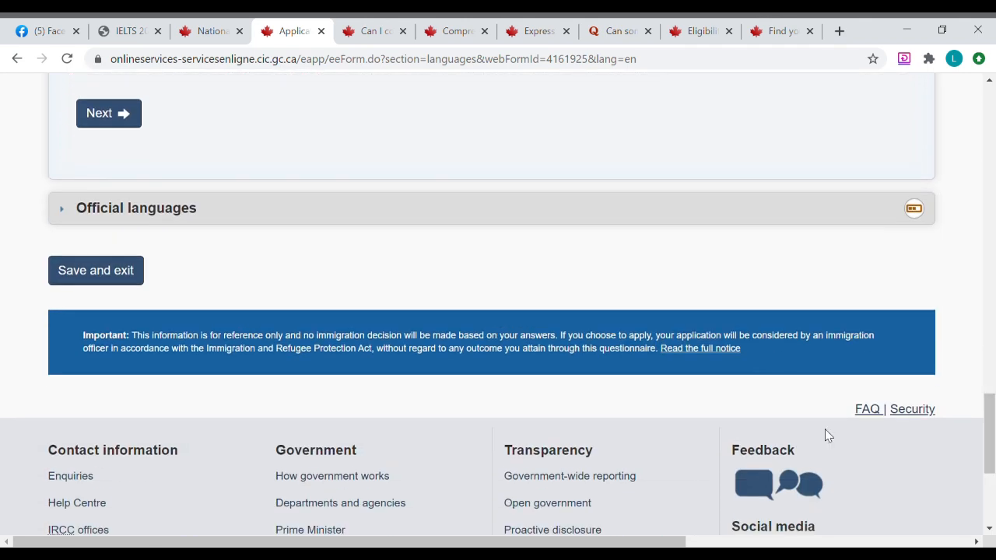
Set the Official languages test version to IELTS General Training, then save and exit.
click(179, 209)
scroll(993, 290, down, 2)
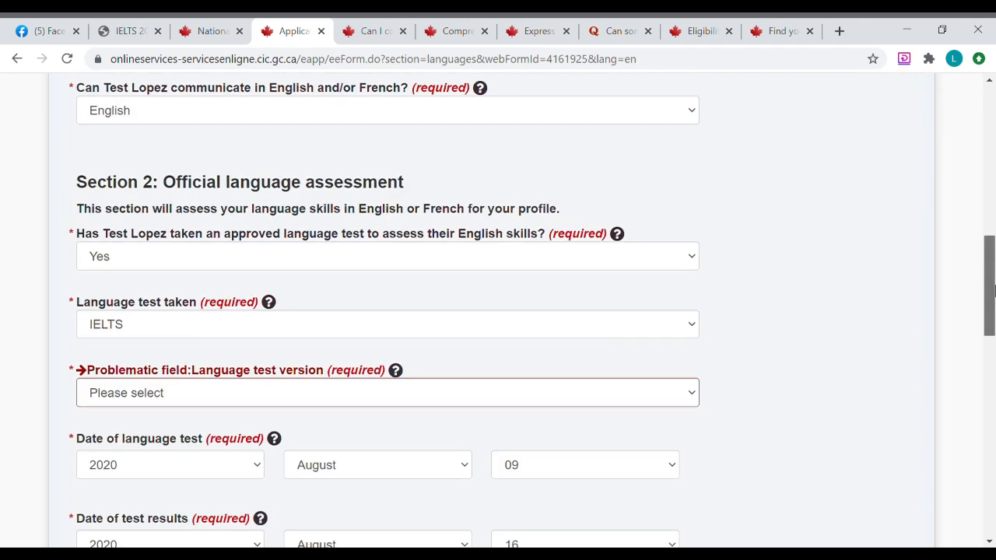
scroll(992, 289, down, 2)
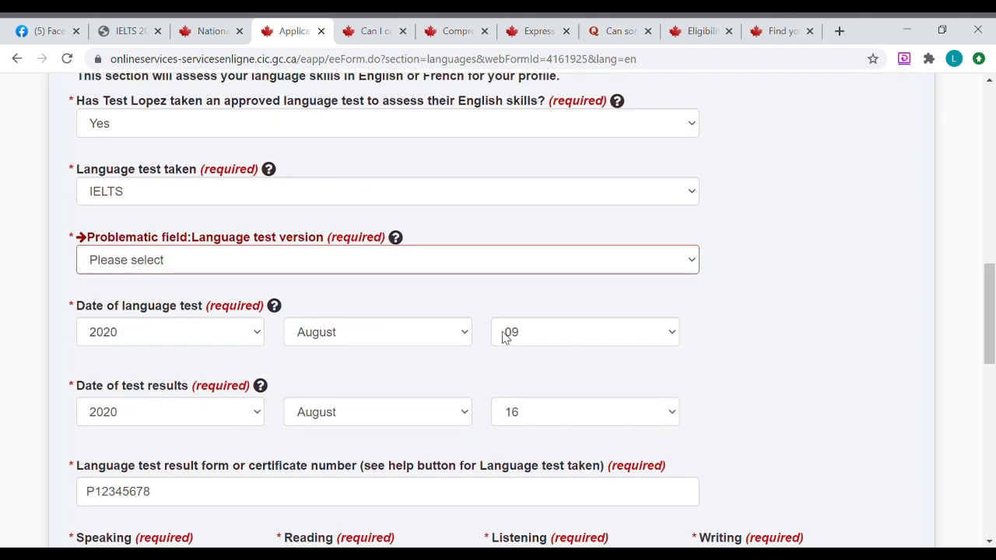
click(446, 323)
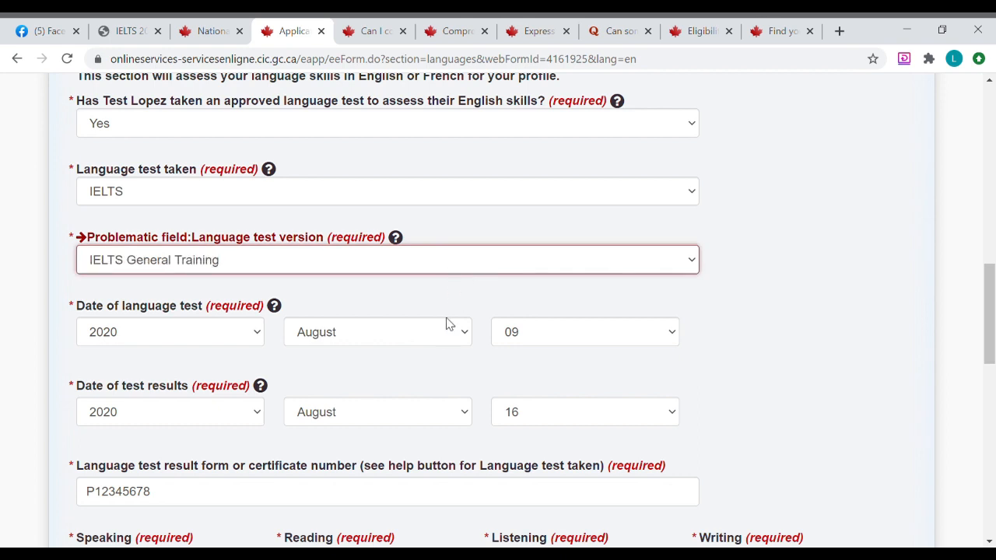
drag(993, 317, 993, 409)
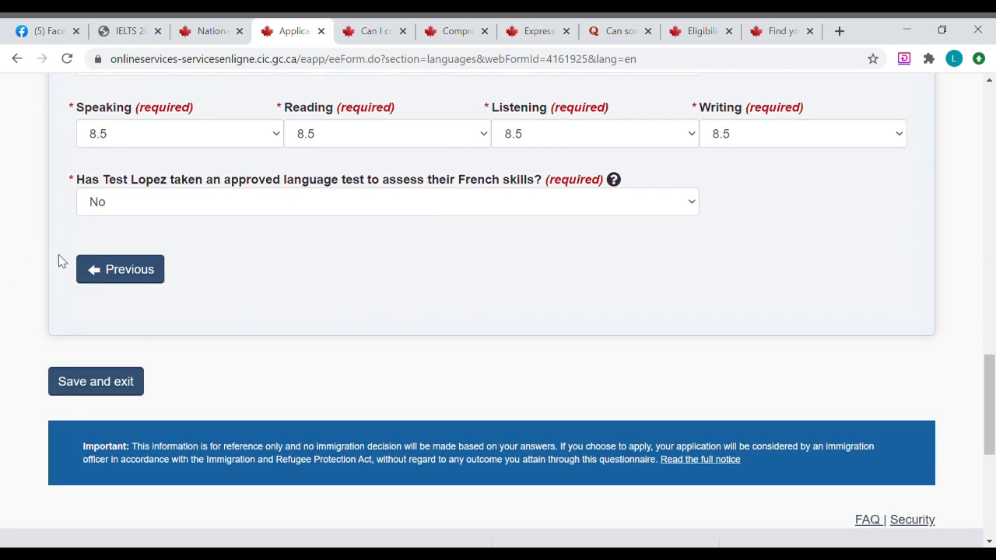
click(122, 393)
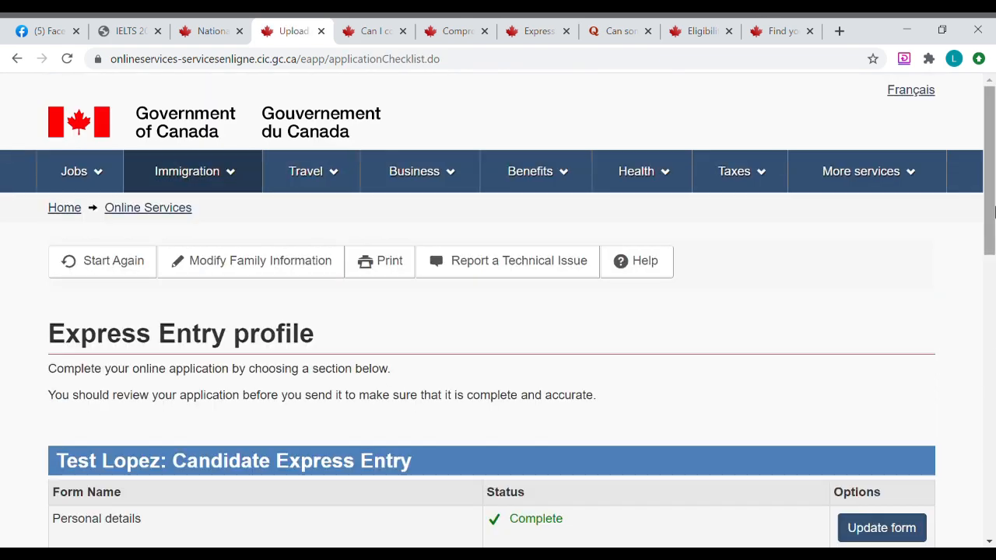
Express interest in all provinces and territories, consenting for British Columbia and Ontario.
drag(992, 212, 992, 332)
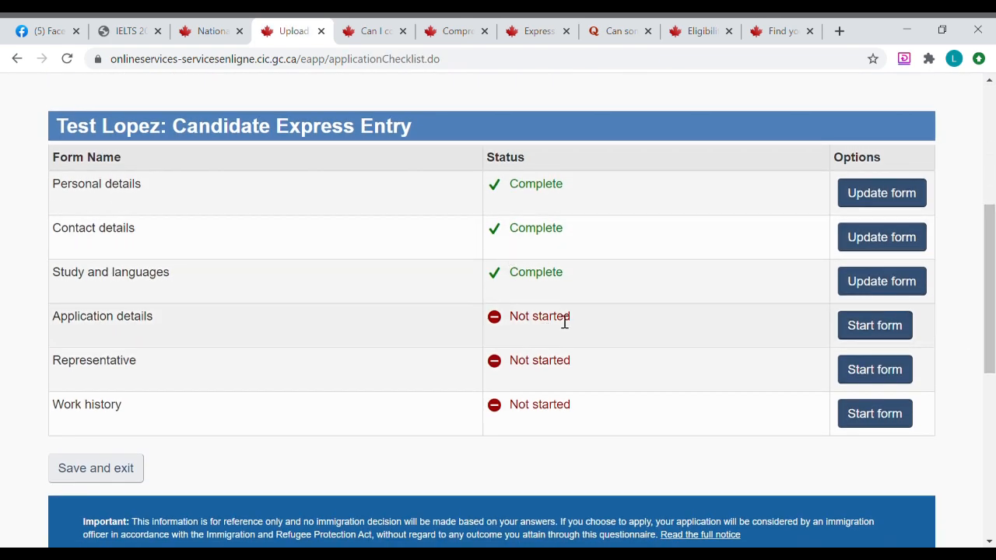
click(865, 332)
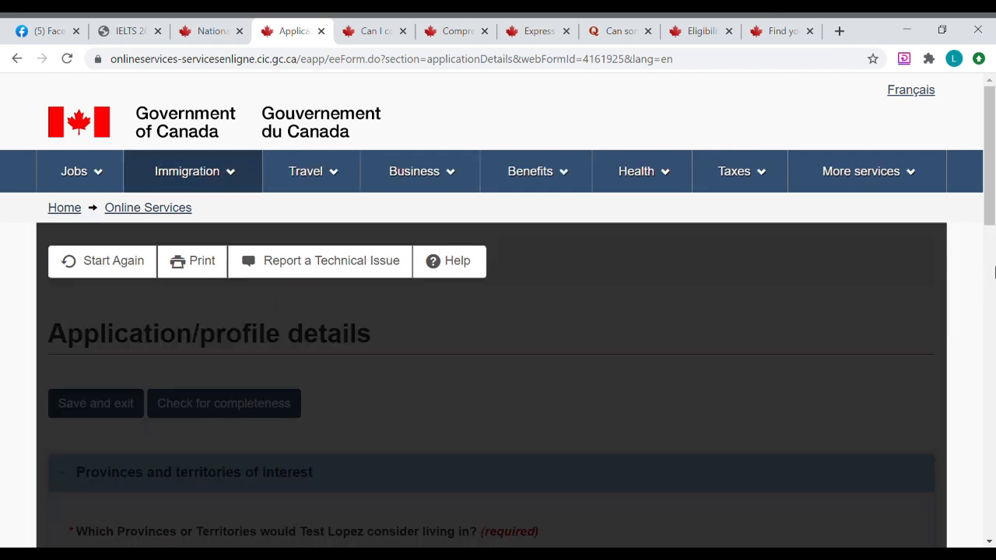
drag(993, 153, 994, 261)
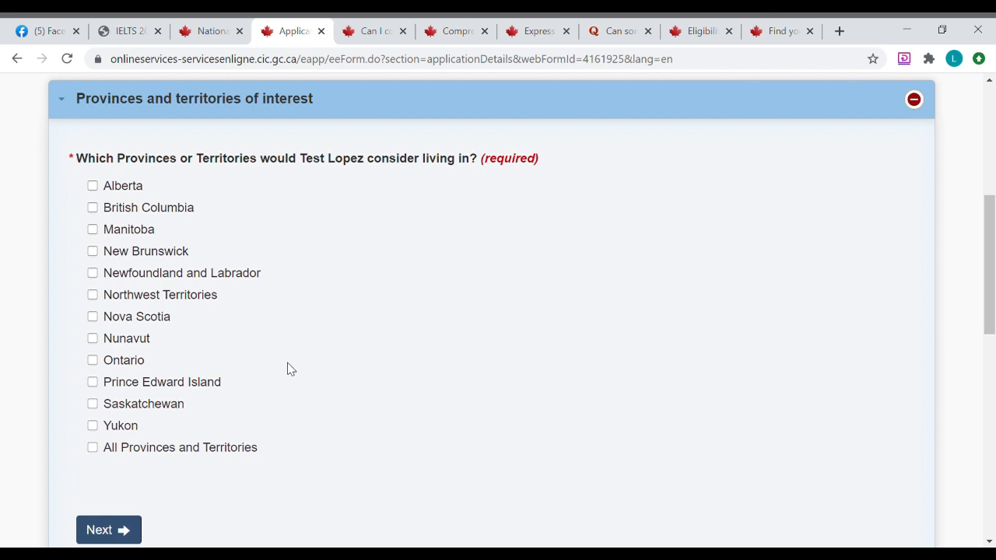
click(92, 448)
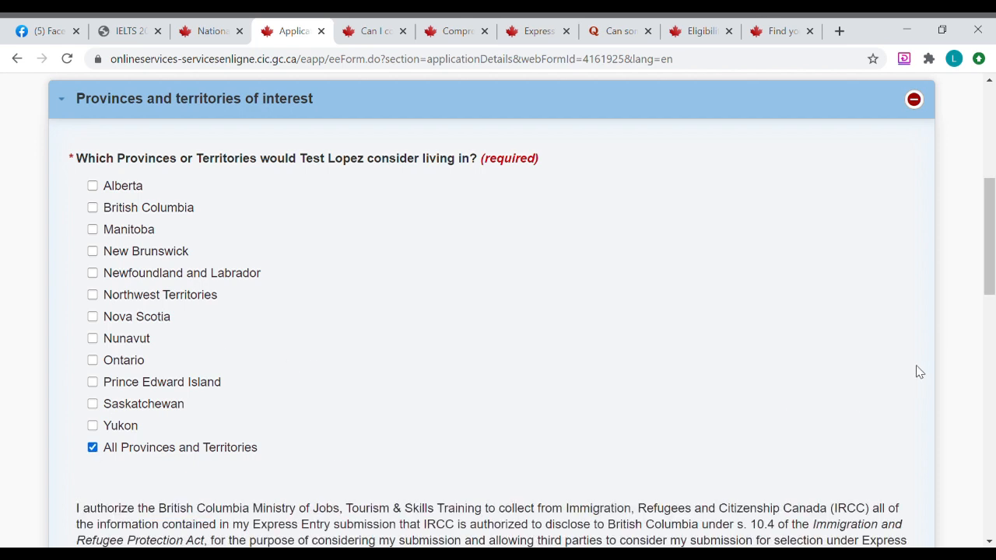
scroll(993, 278, down, 3)
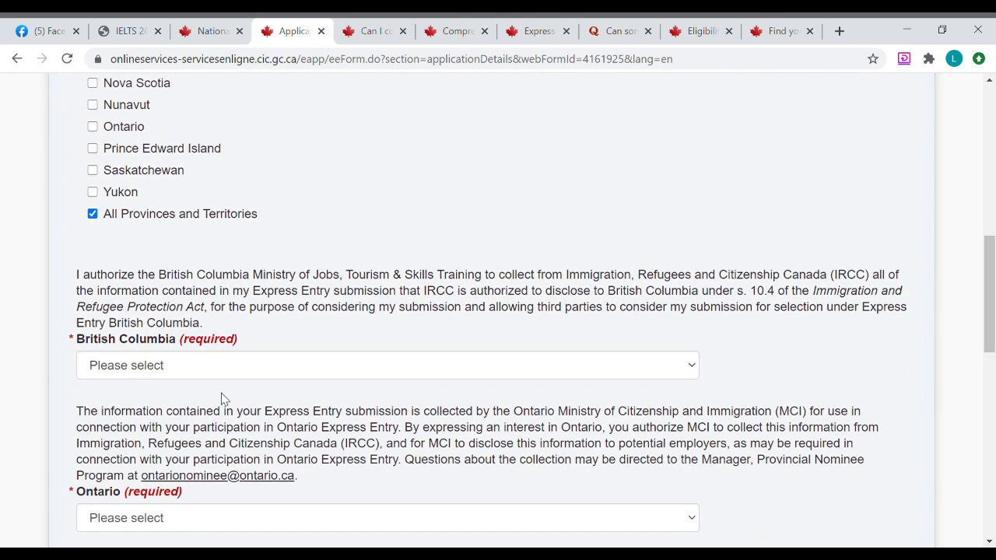
click(272, 372)
click(265, 424)
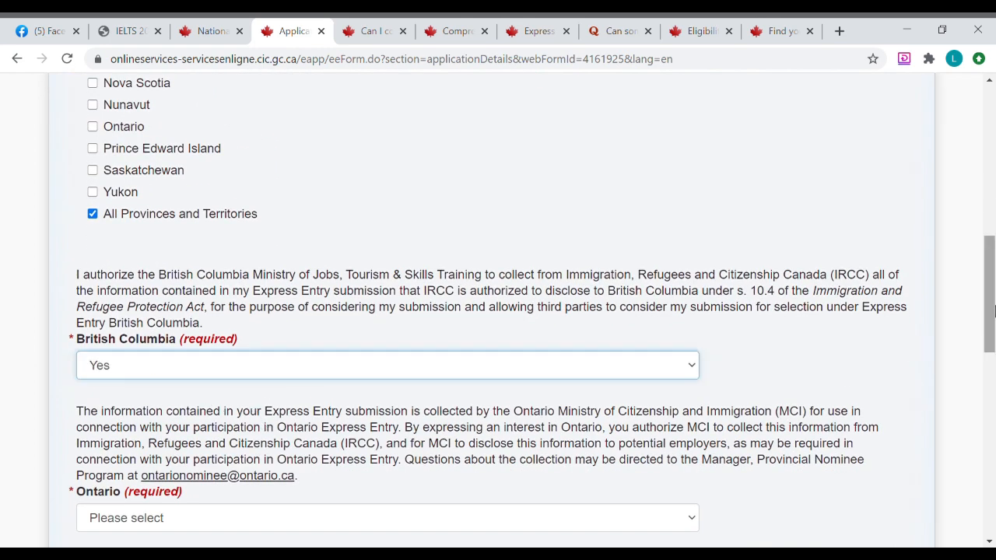
scroll(994, 346, down, 2)
click(521, 373)
click(513, 414)
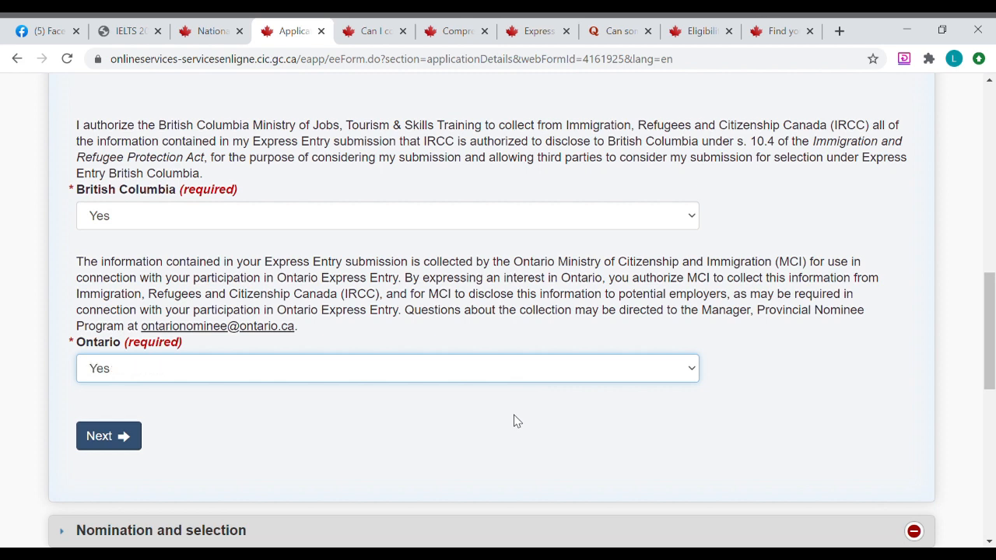
scroll(134, 249, up, 1)
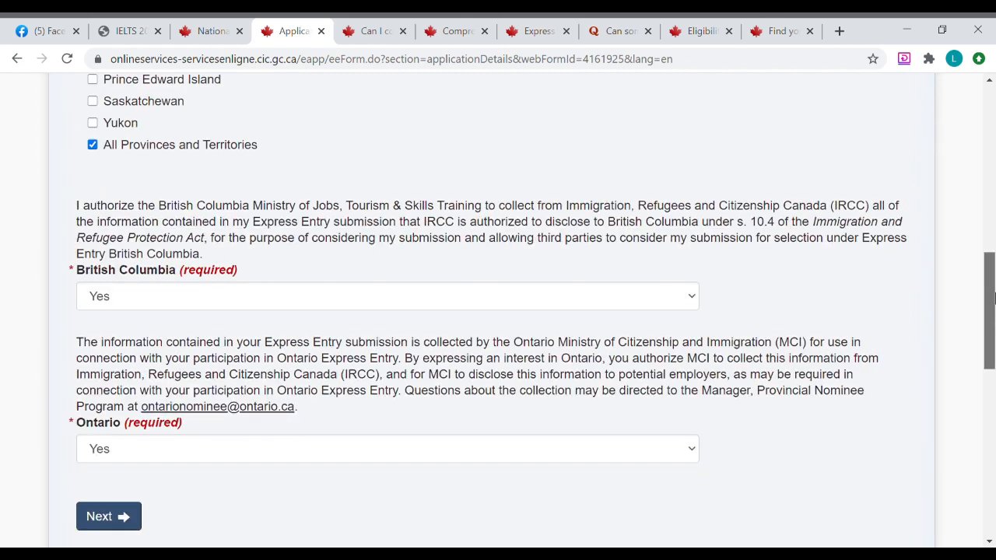
scroll(201, 337, down, 3)
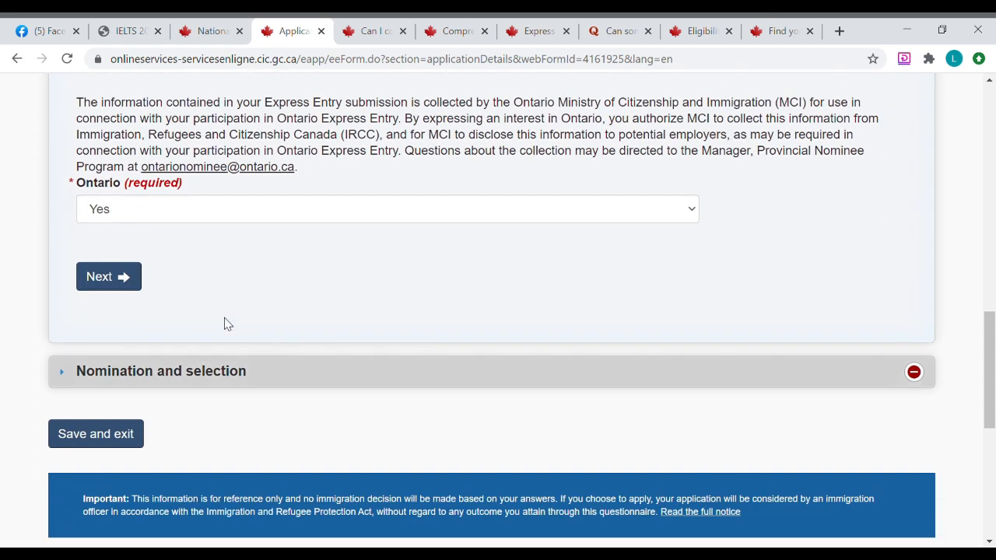
Answer No to provincial nomination, then save and exit the Application details form.
click(113, 285)
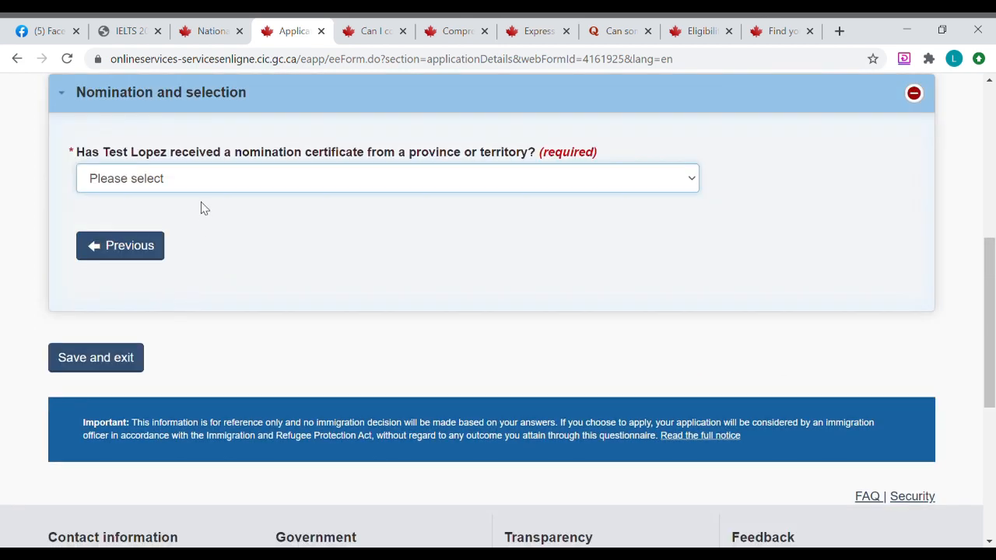
click(222, 183)
click(200, 250)
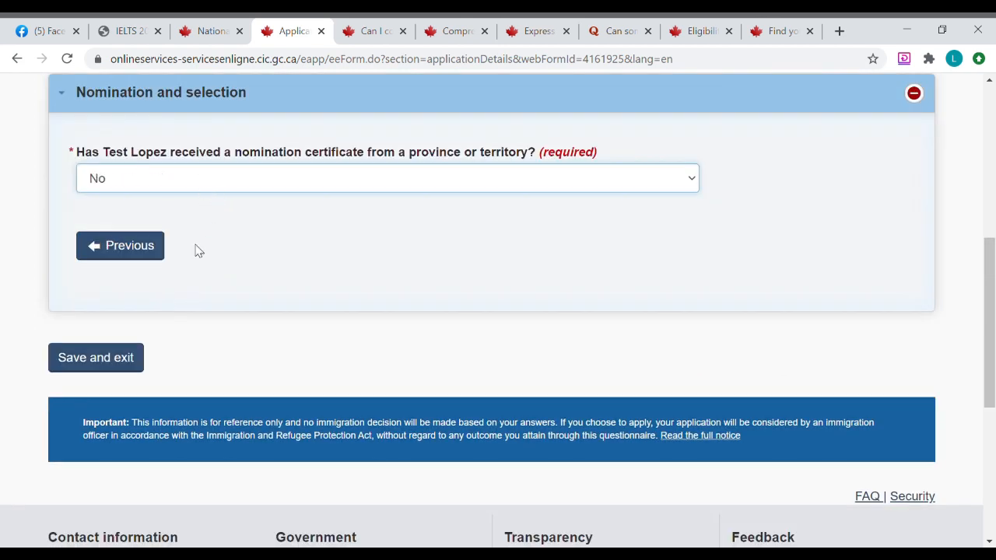
click(108, 368)
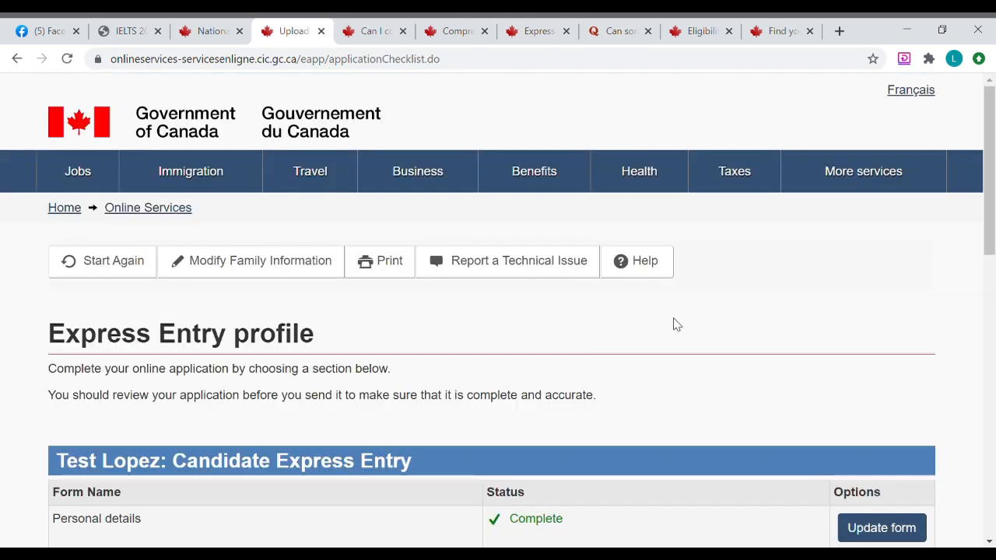
drag(993, 217, 995, 343)
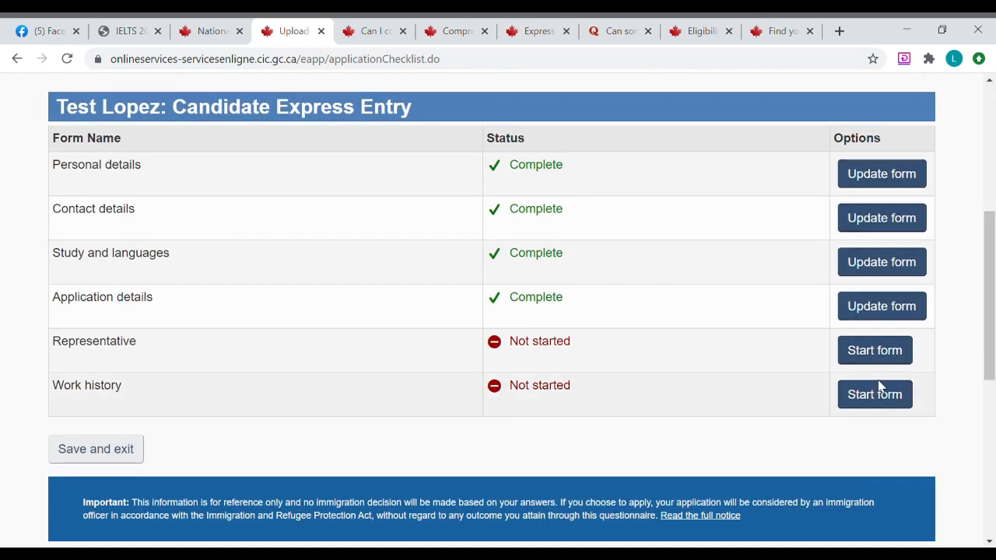
Answer No to appointing a representative, then save and exit the Representative form.
click(890, 351)
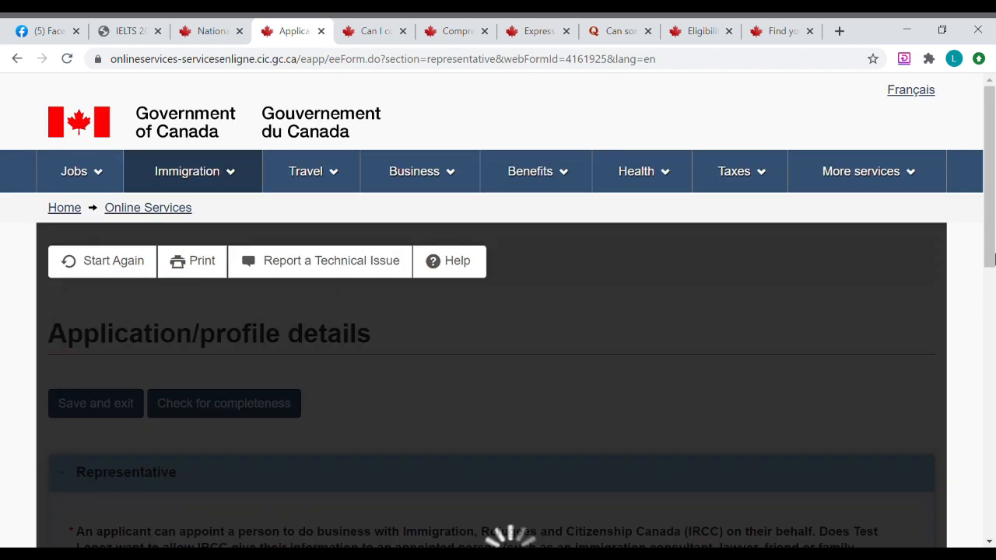
drag(993, 191, 994, 276)
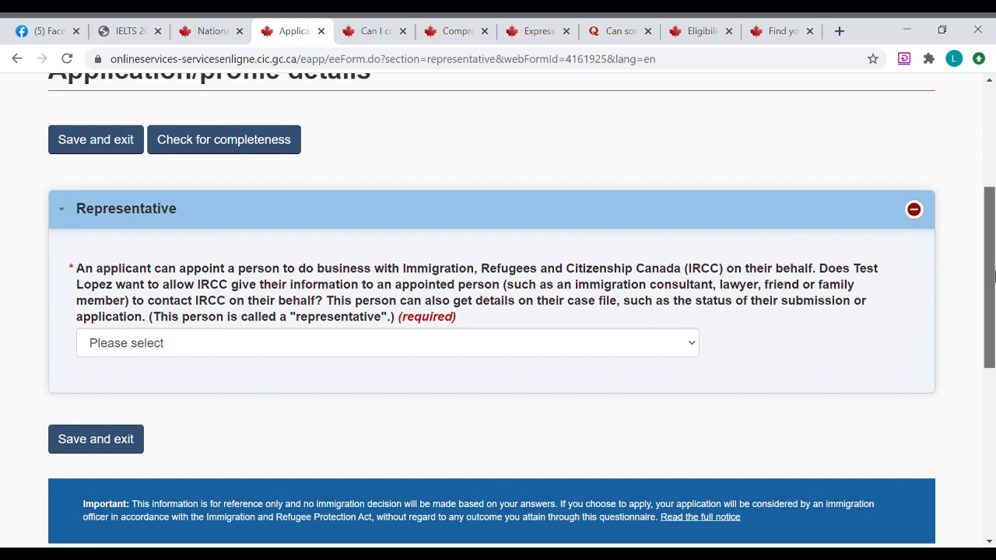
click(504, 354)
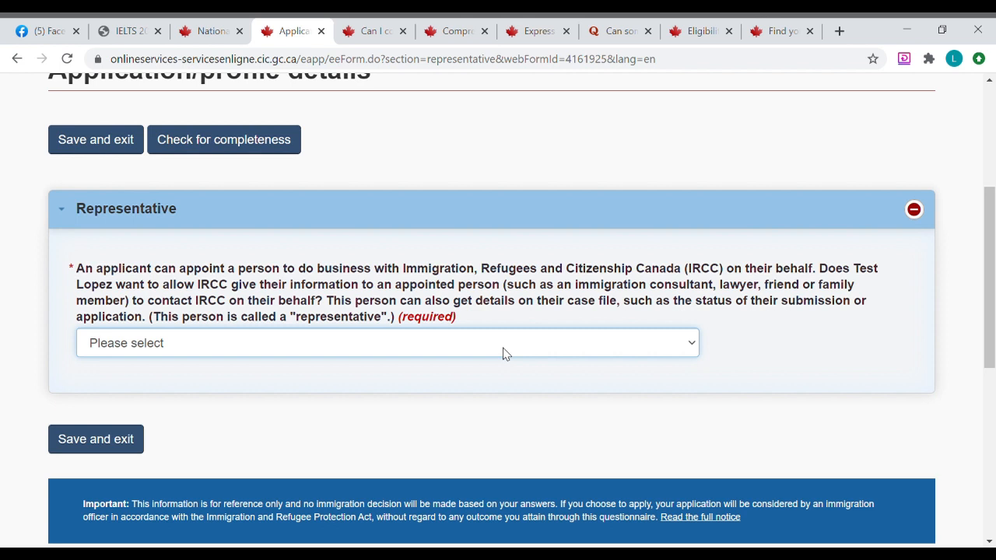
click(507, 405)
click(94, 440)
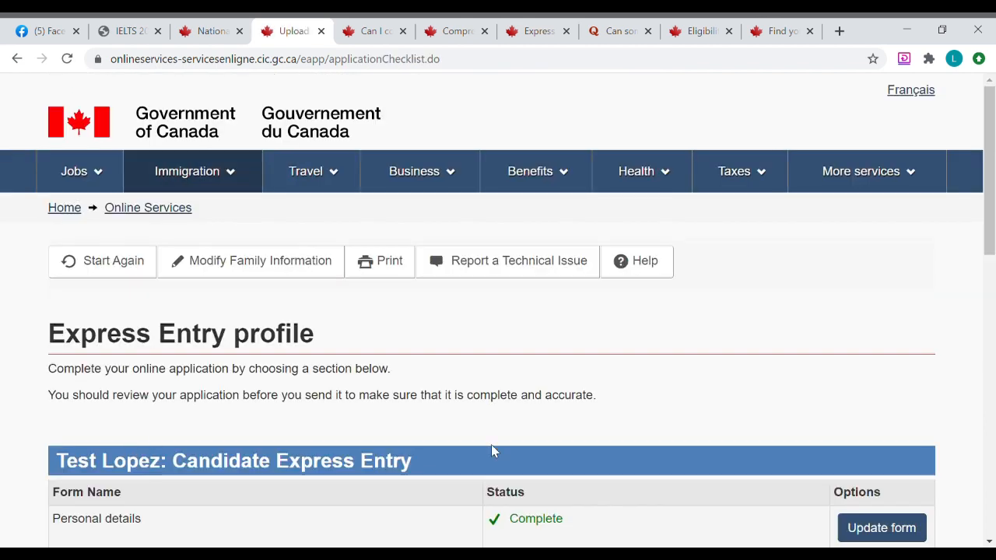
drag(991, 206, 993, 359)
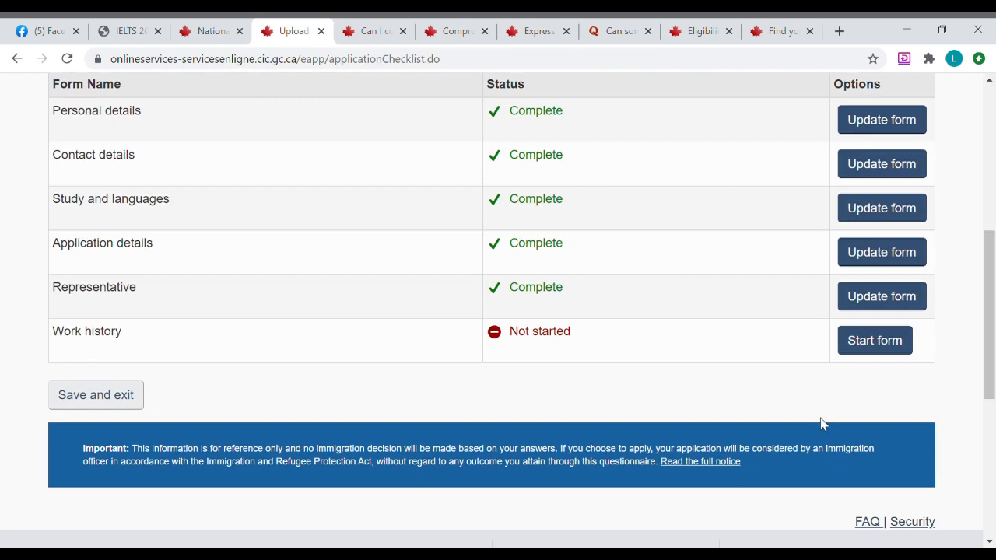
Choose NOC 6314 - Customer and information services supervisors as the primary occupation.
click(882, 351)
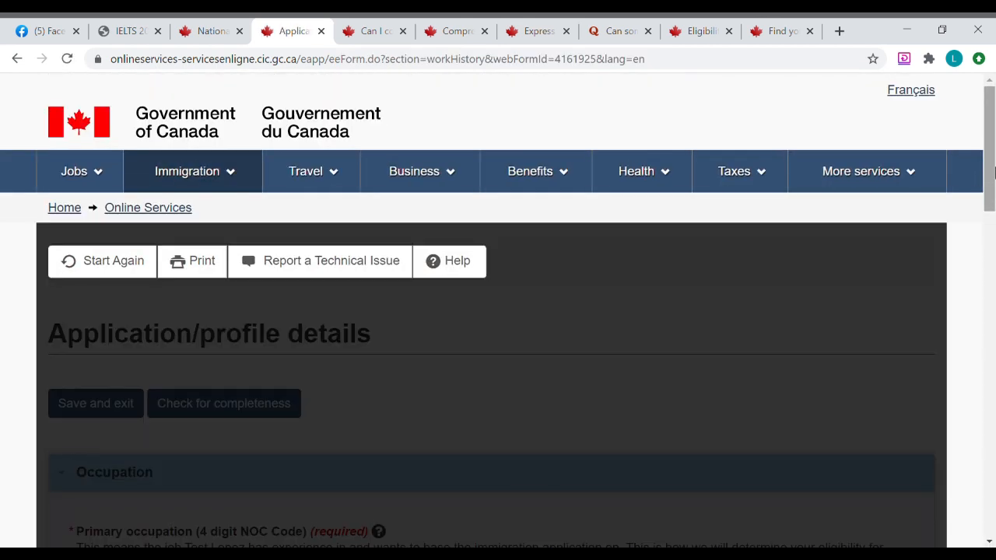
drag(994, 161, 992, 230)
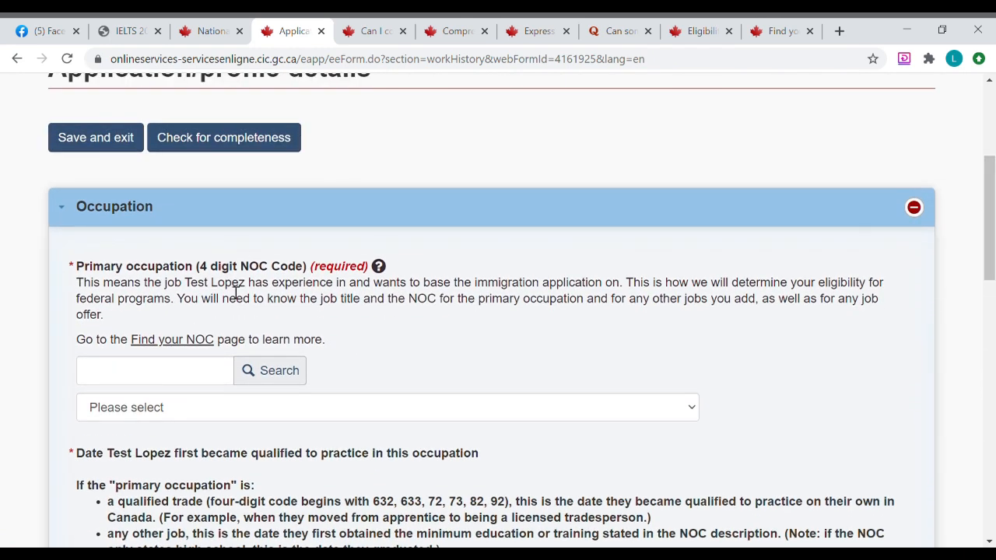
drag(220, 273, 304, 278)
click(303, 279)
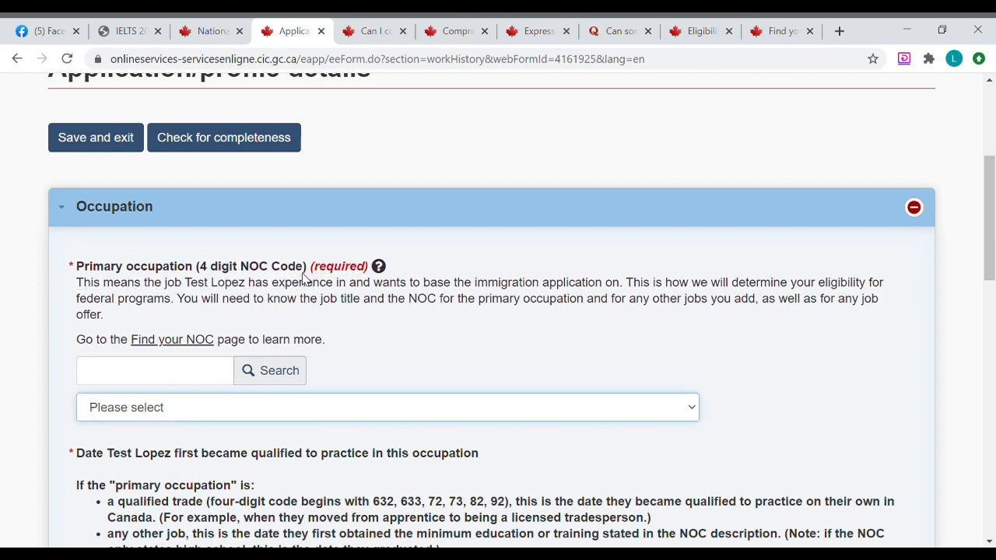
click(187, 381)
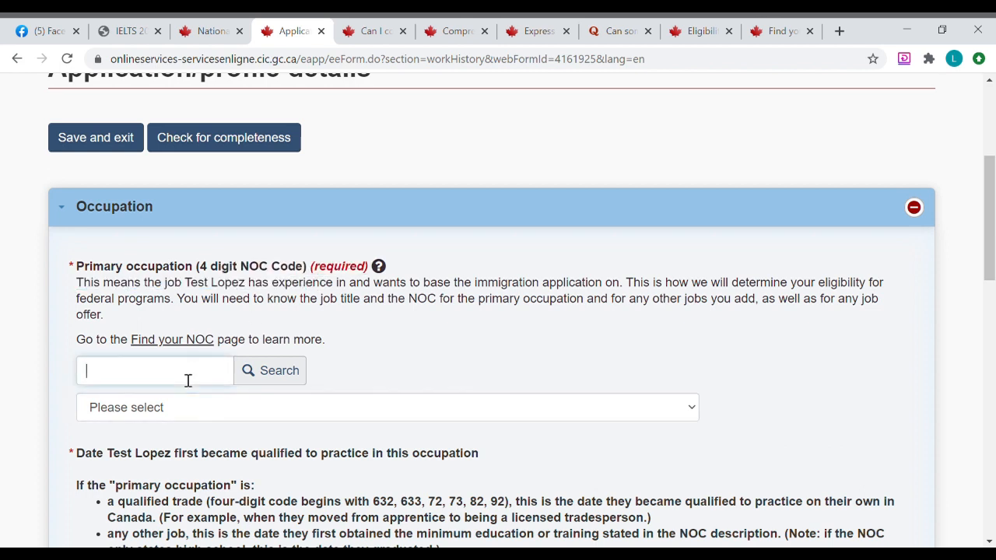
text(3614)
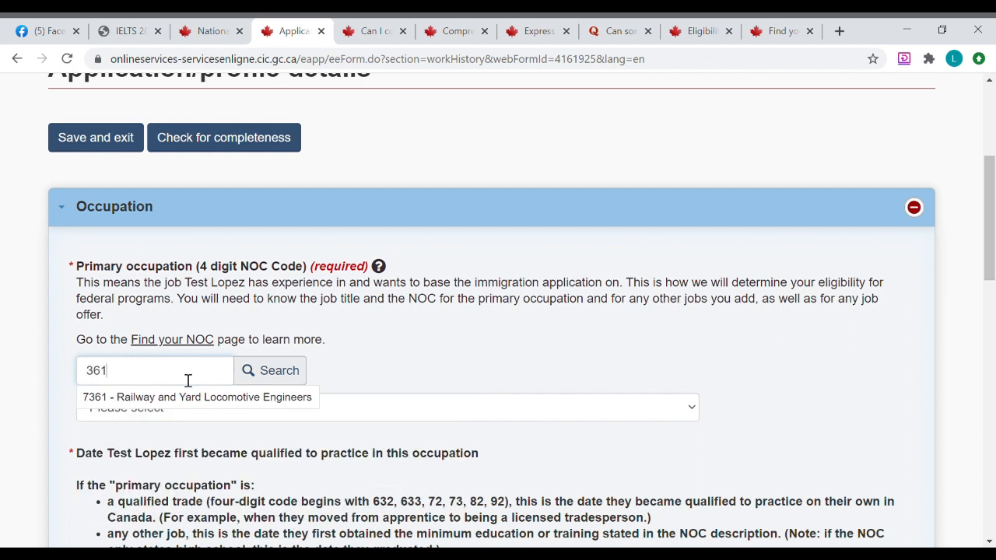
key(BackSpace)
key(BackSpace)
key(BackSpace)
key(BackSpace)
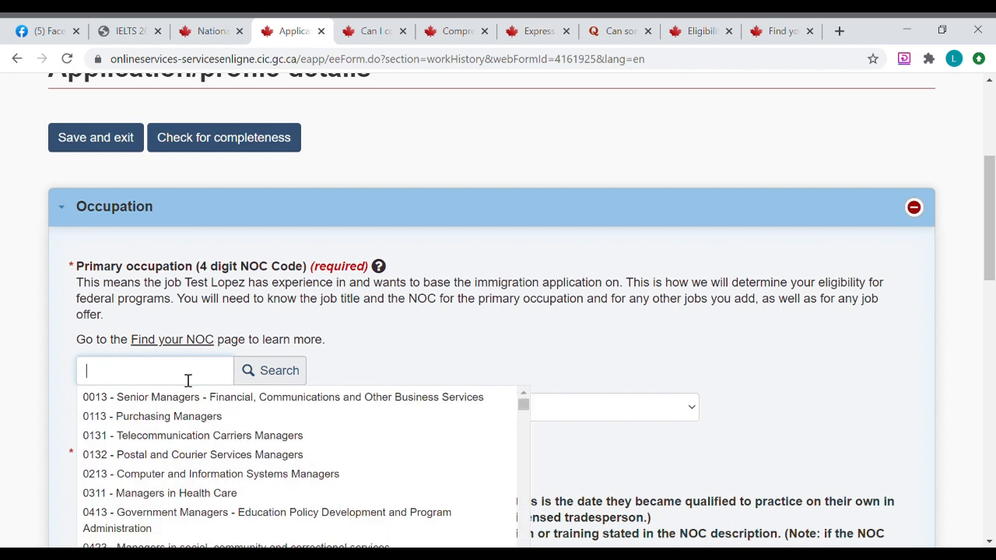
text(6314)
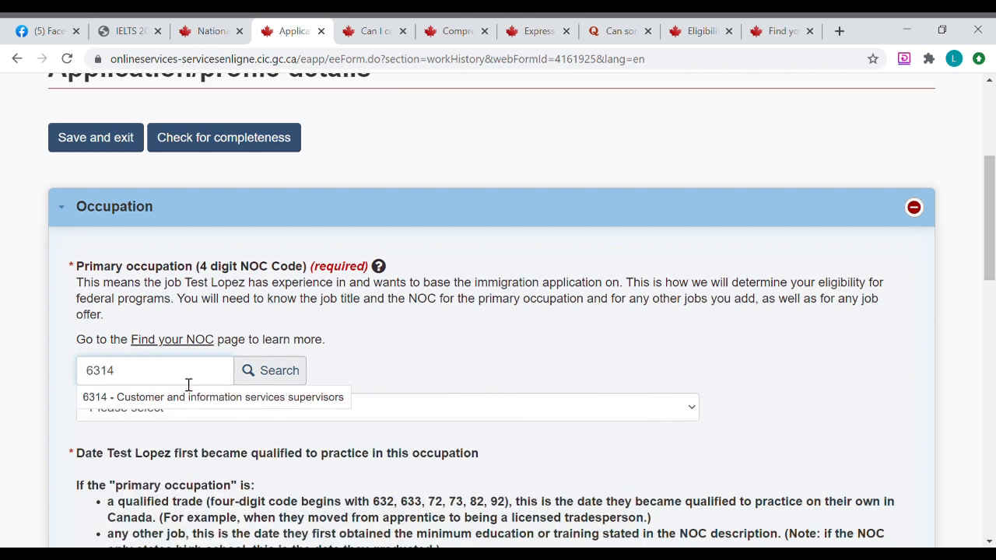
click(191, 398)
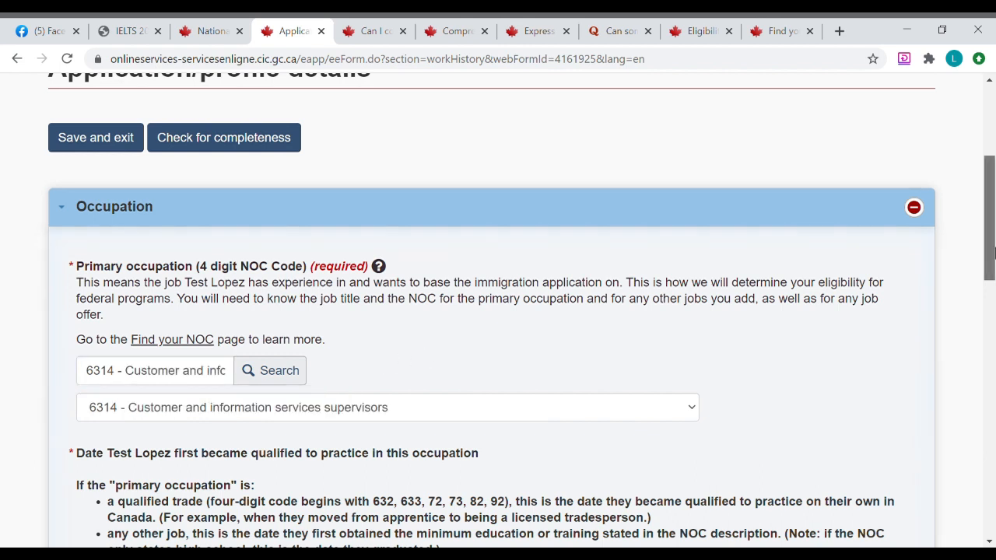
Set the occupation's qualification date to May 2017 and continue.
scroll(991, 250, down, 1)
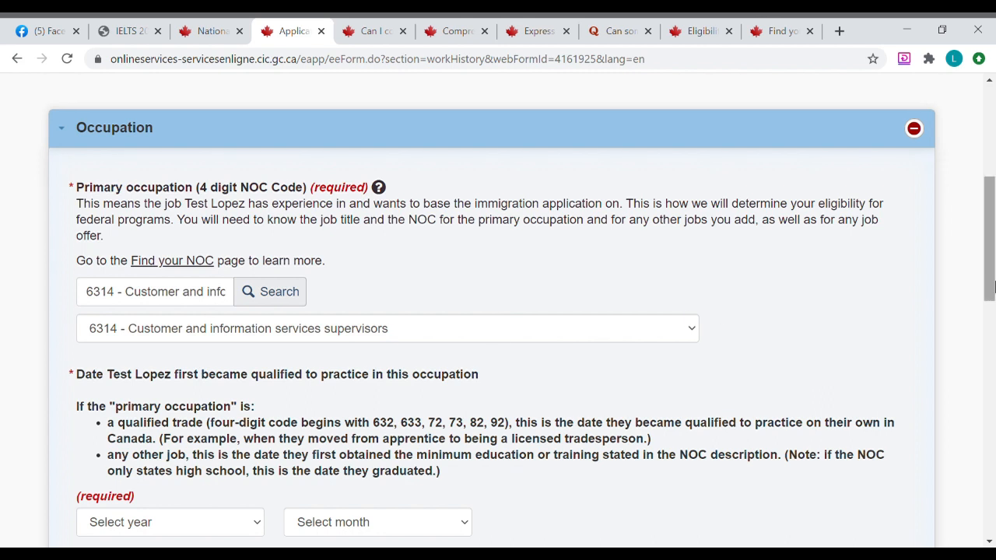
scroll(990, 296, down, 2)
scroll(994, 299, up, 1)
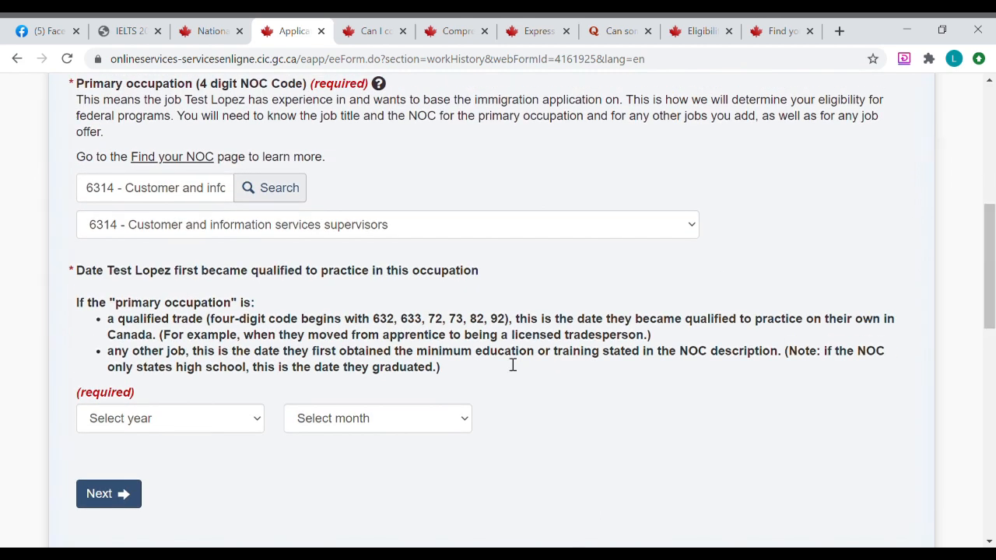
click(230, 423)
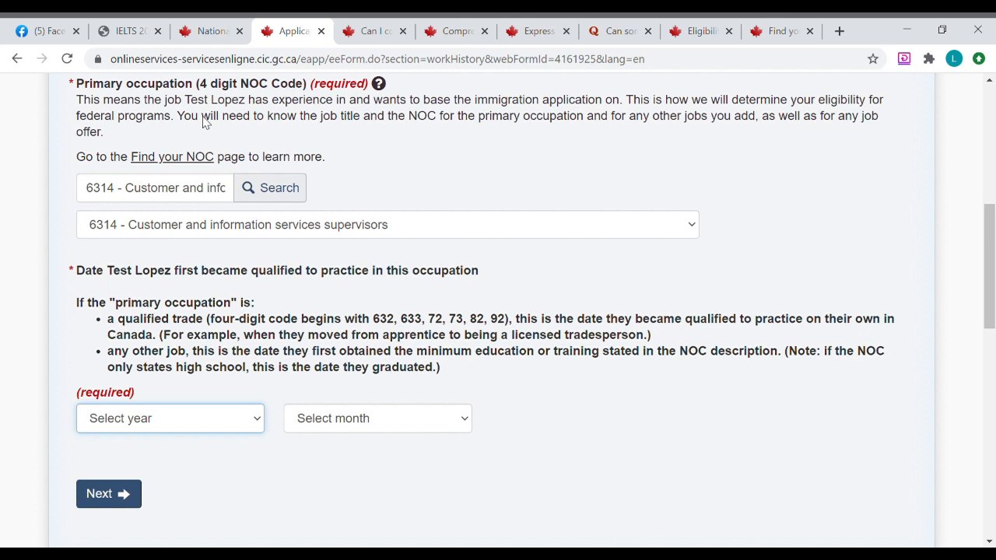
text(2016)
click(178, 407)
click(184, 98)
click(399, 419)
click(396, 249)
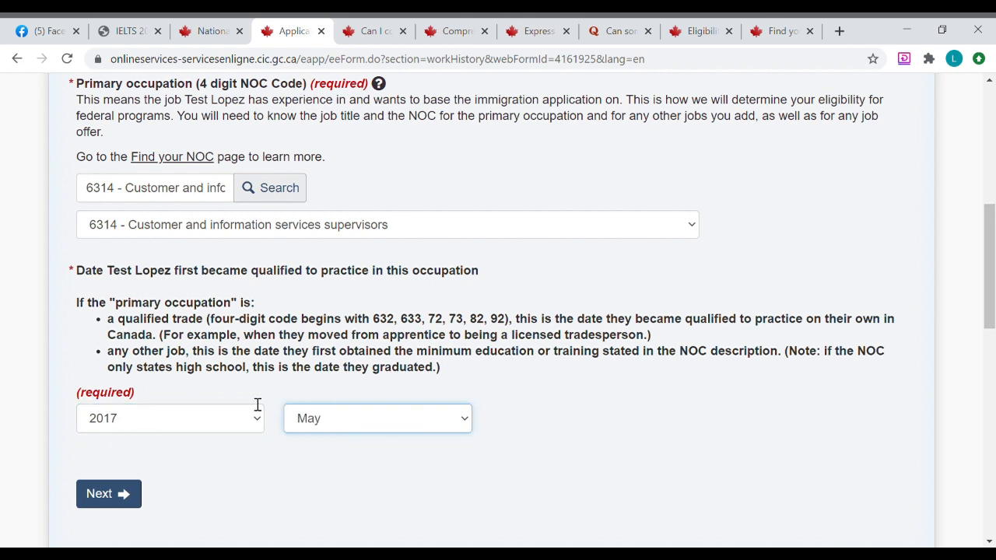
click(104, 501)
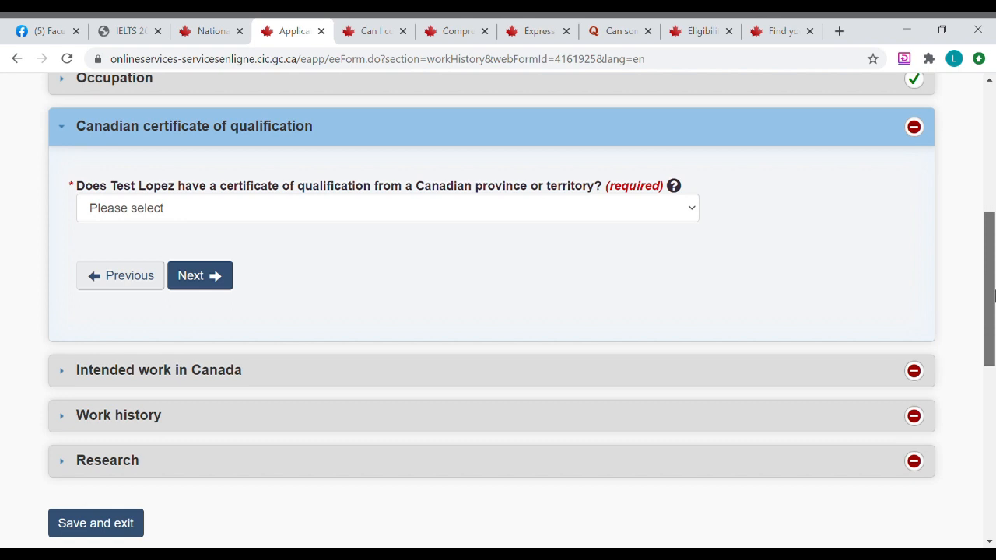
Answer No to a Canadian certificate of qualification and continue to Intended work in Canada.
mouse_move(995, 295)
mouse_down()
mouse_move(995, 235)
mouse_move(995, 288)
mouse_up()
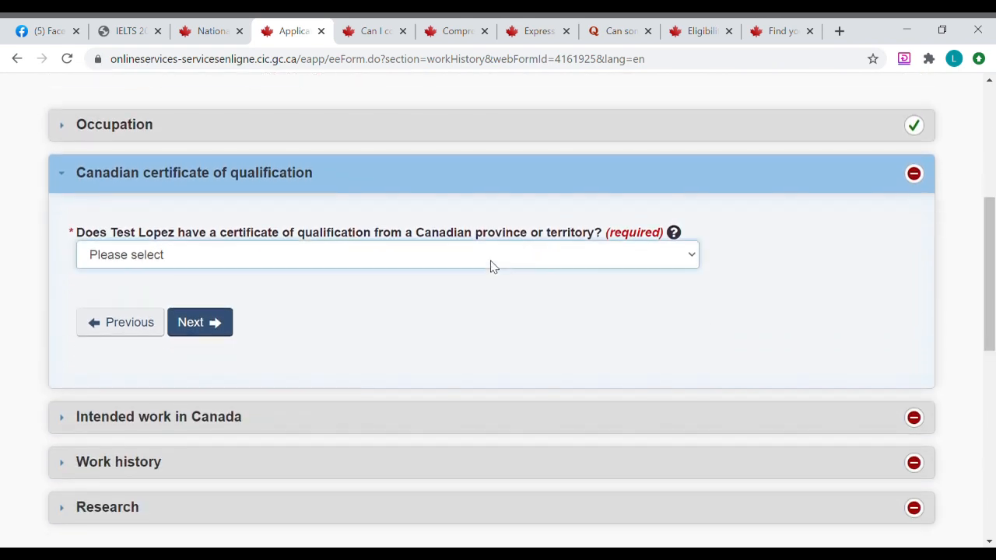
click(458, 324)
click(194, 332)
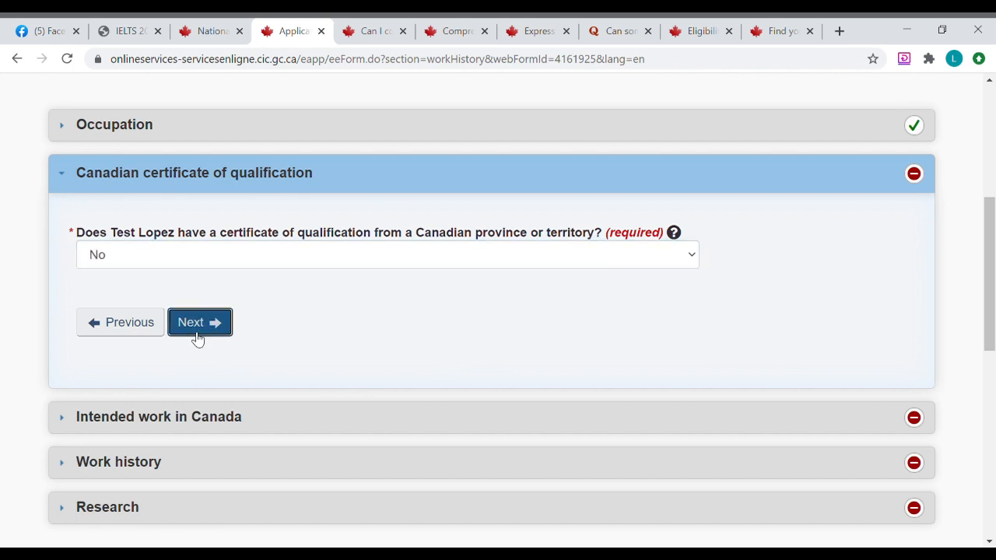
scroll(404, 312, up, 1)
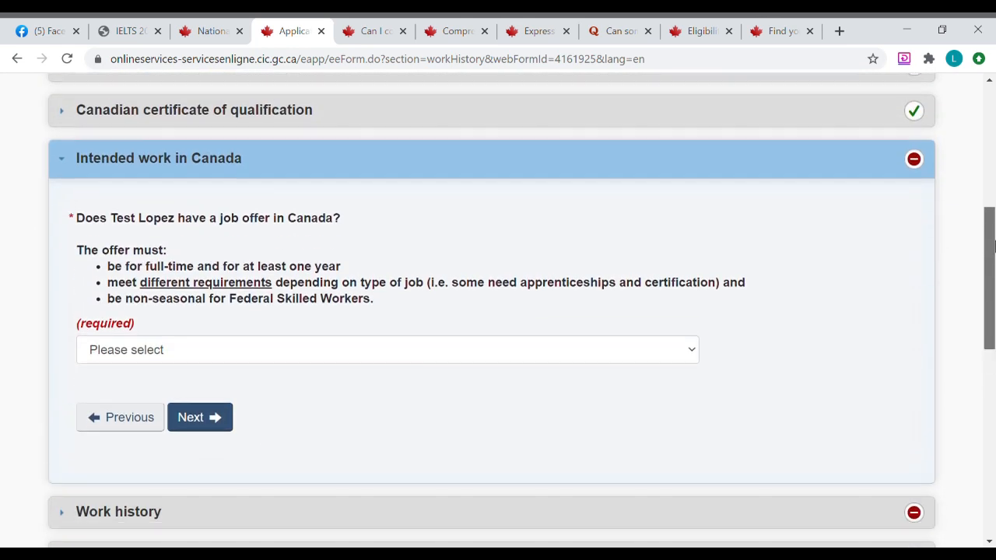
In Intended work in Canada, switch the job-offer answer from Yes back to No.
click(402, 347)
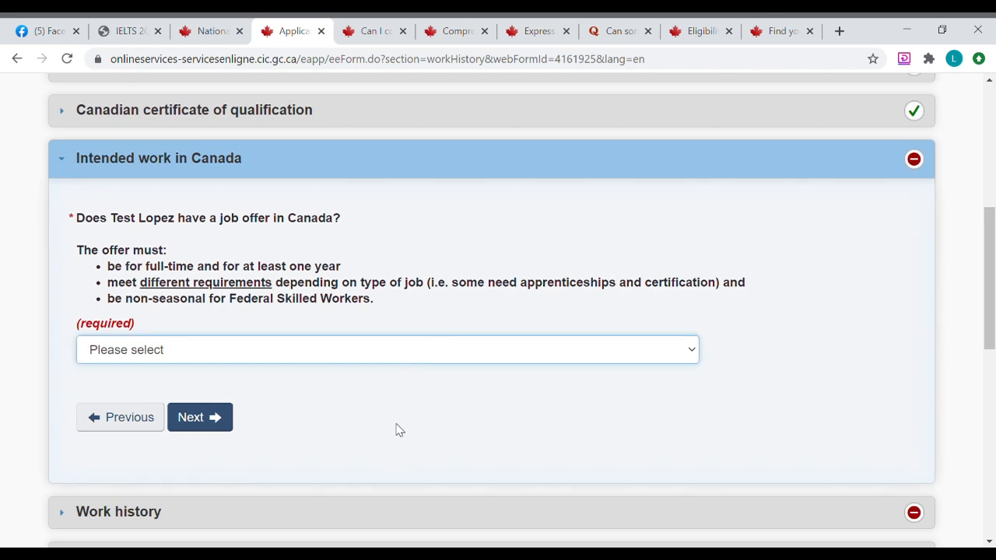
click(397, 424)
mouse_move(994, 235)
mouse_down()
mouse_move(993, 265)
mouse_move(995, 255)
mouse_up()
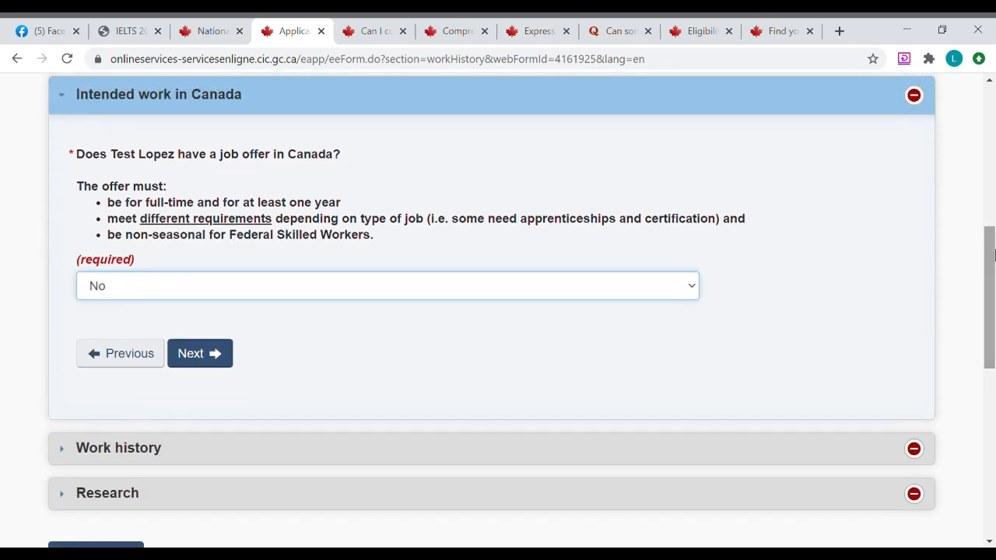
click(555, 333)
drag(995, 187, 993, 224)
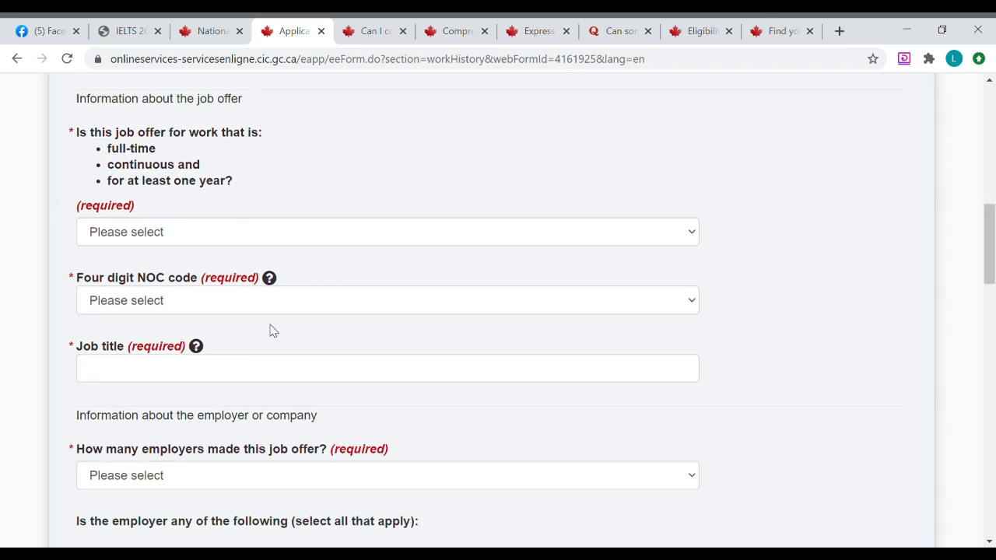
scroll(989, 276, down, 2)
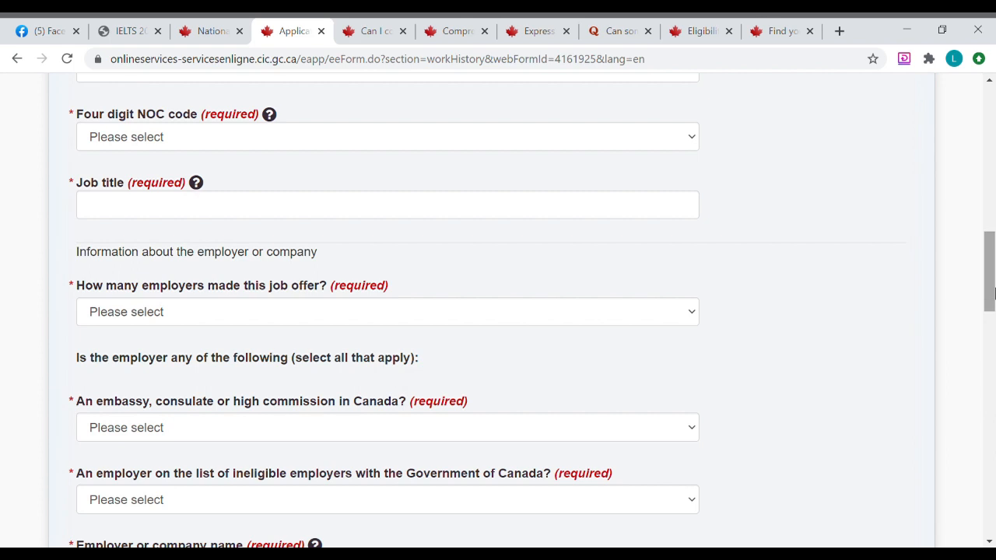
drag(993, 292, 993, 327)
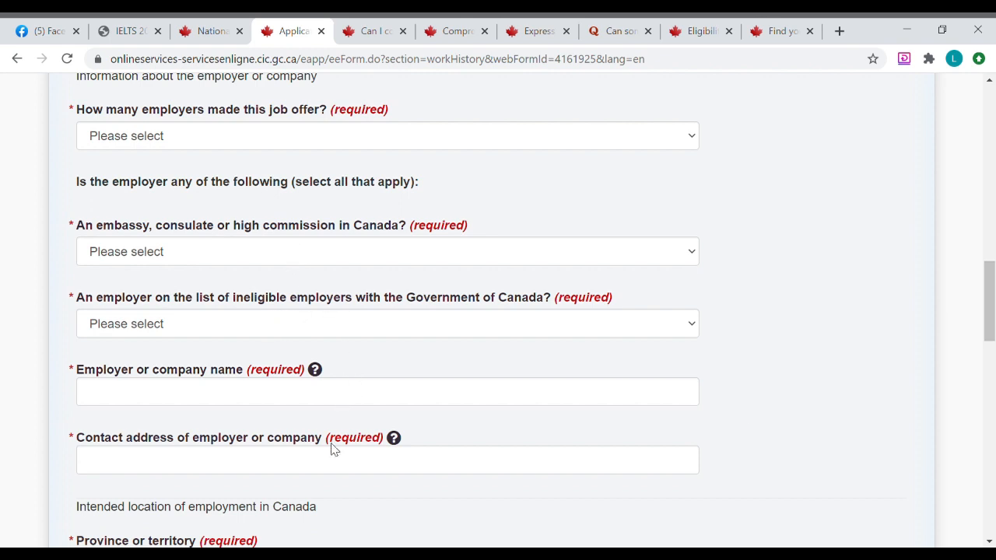
drag(991, 316, 992, 392)
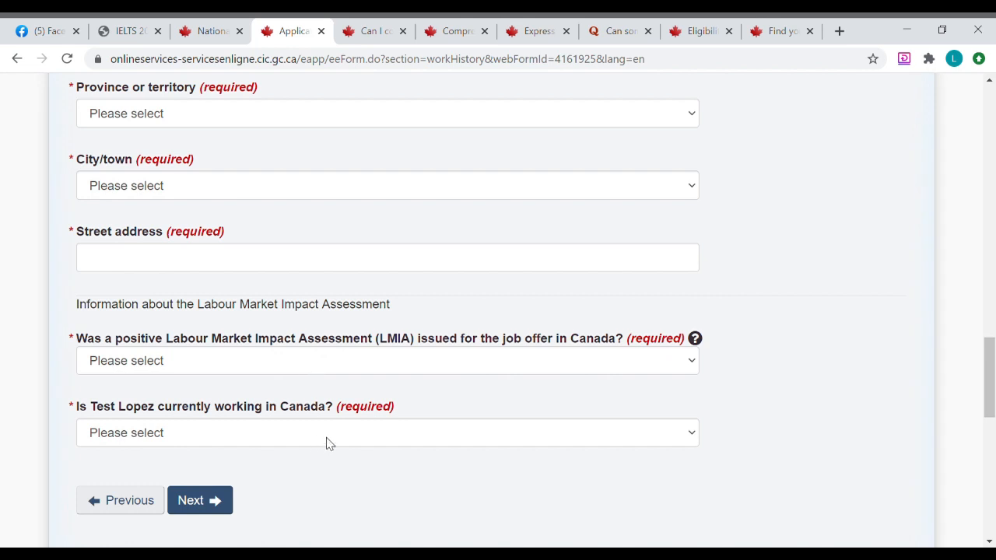
drag(990, 399, 990, 217)
key(Down)
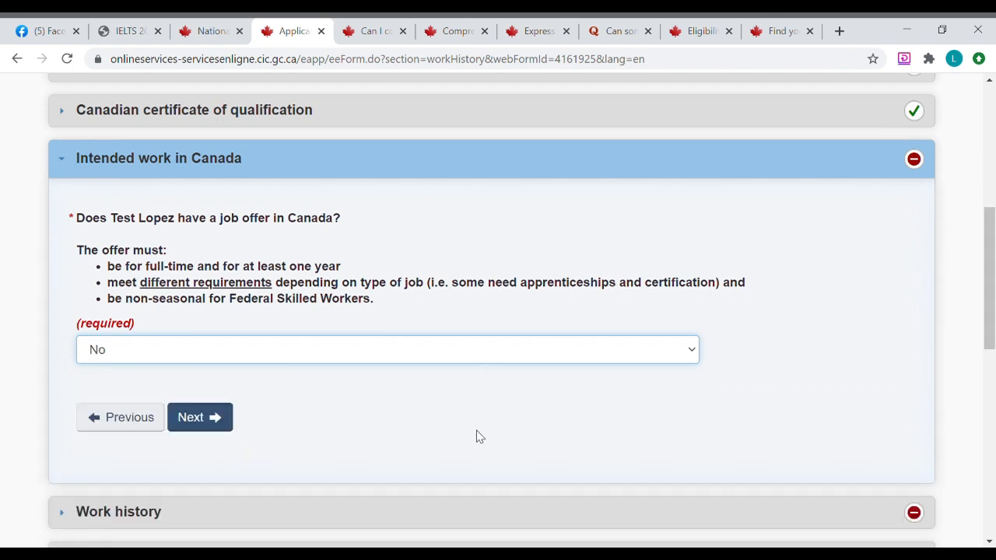
Move on to Work history, answer Yes, and set the job start to March 2017.
click(221, 426)
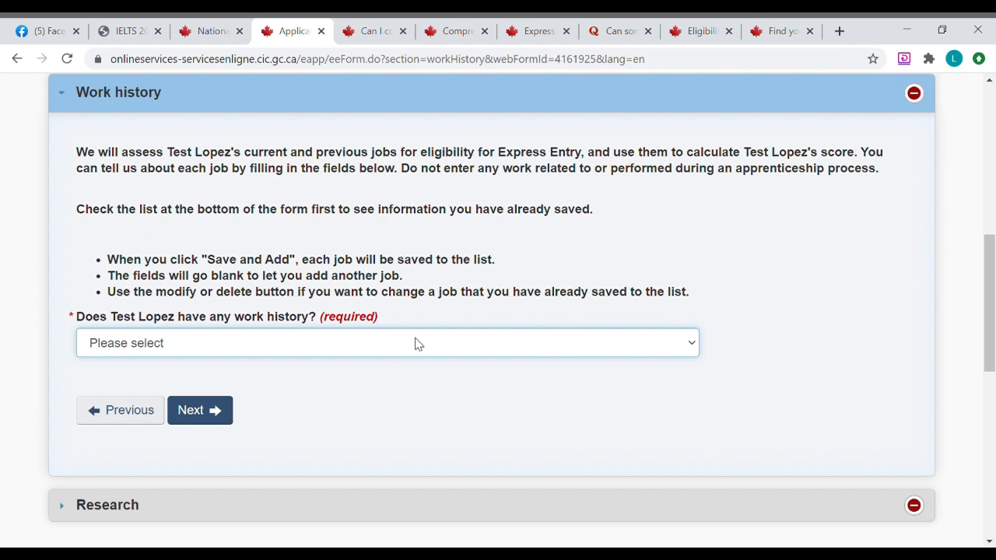
click(408, 388)
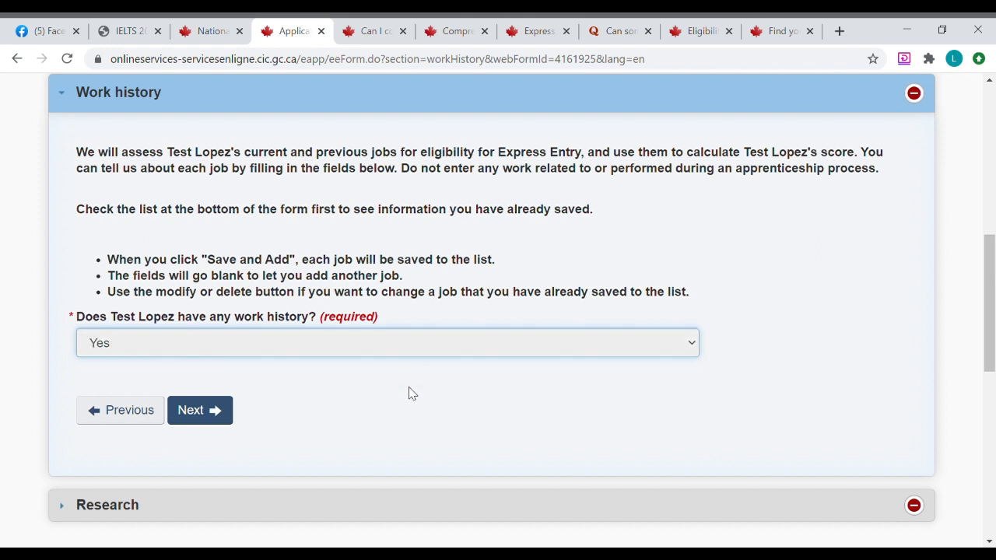
scroll(147, 274, down, 3)
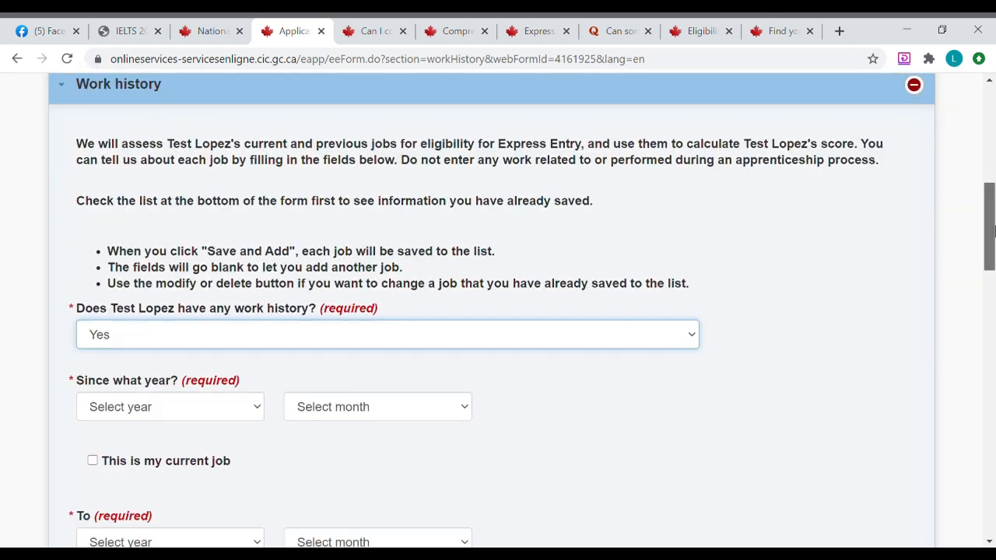
click(174, 225)
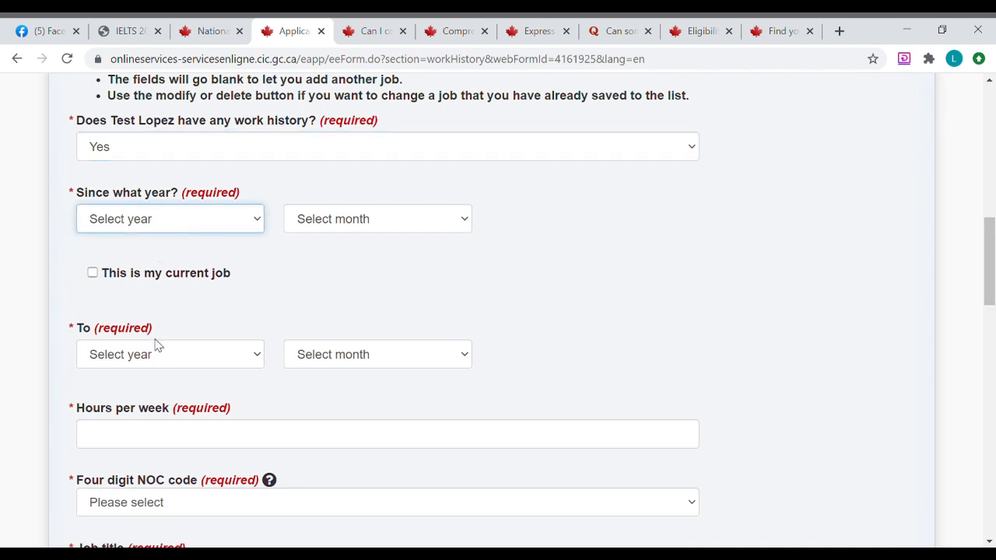
click(155, 346)
click(382, 221)
click(380, 319)
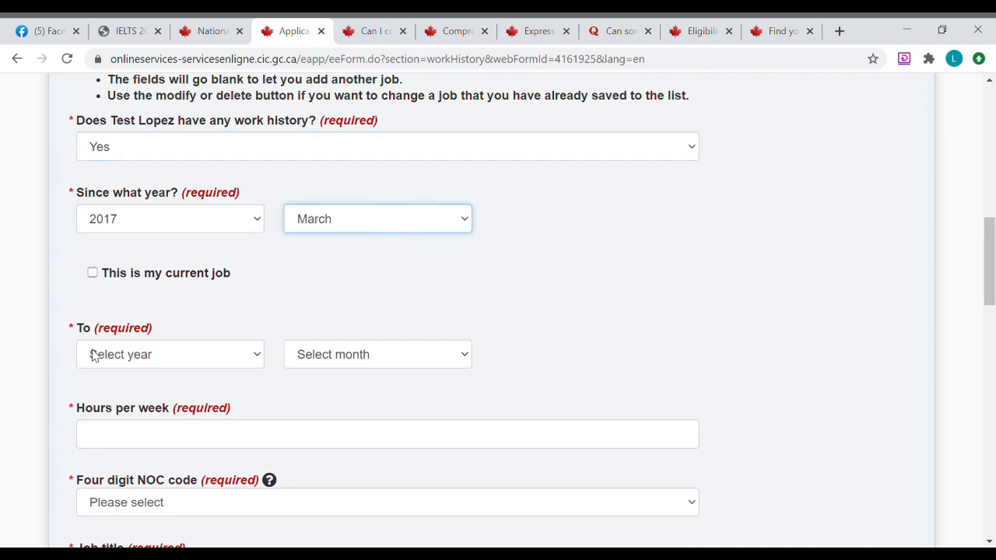
click(96, 354)
Mark it as the current job at 40 hours weekly and pick NOC 3011 Nurse co-ordinators.
click(145, 53)
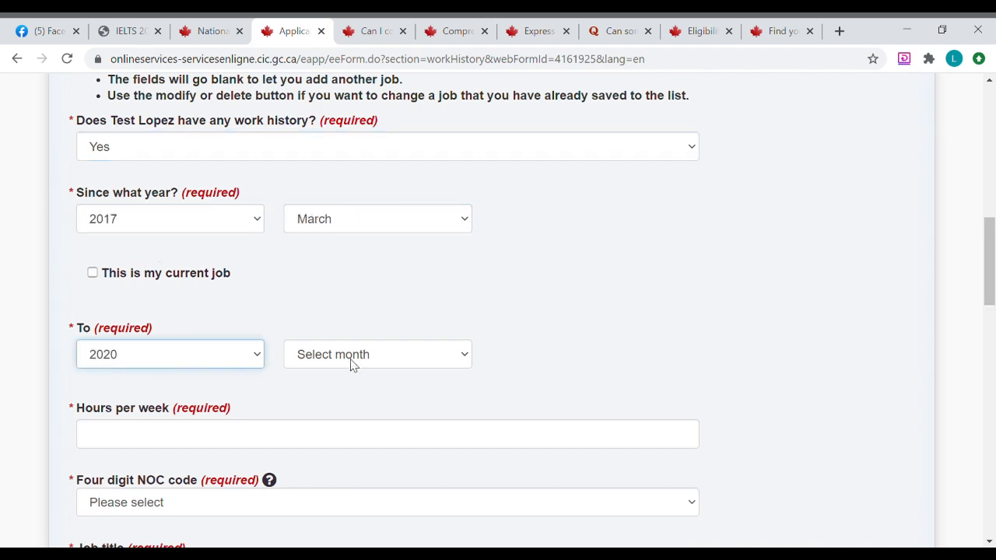
click(180, 287)
click(177, 282)
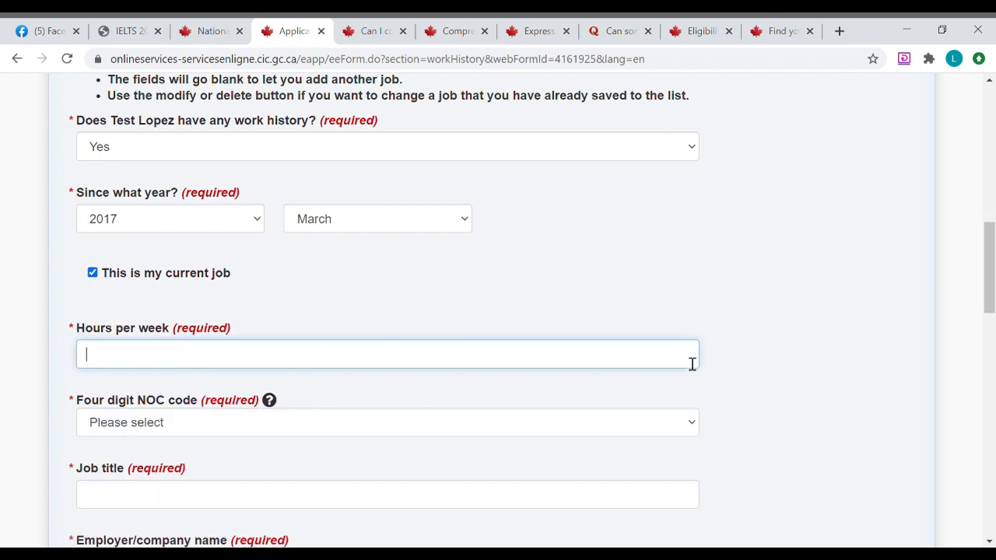
drag(989, 311, 989, 338)
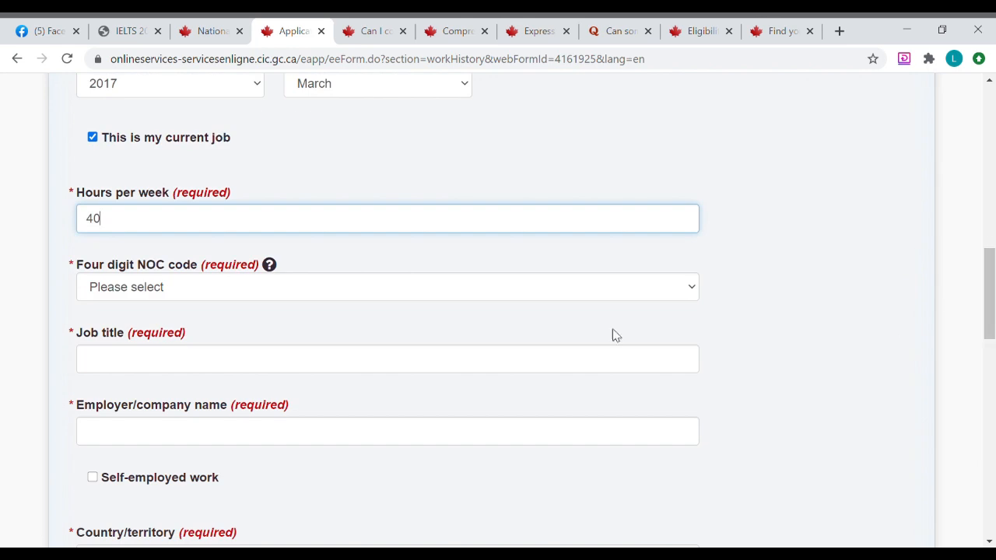
click(336, 296)
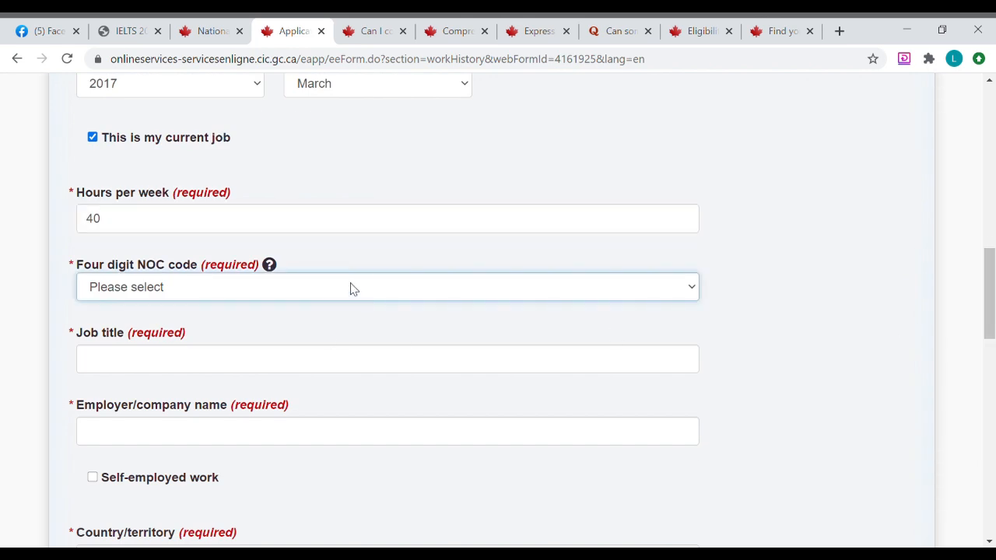
key(Down)
key(Down)
key(Down)
key(Down)
key(Down)
key(Down)
key(Down)
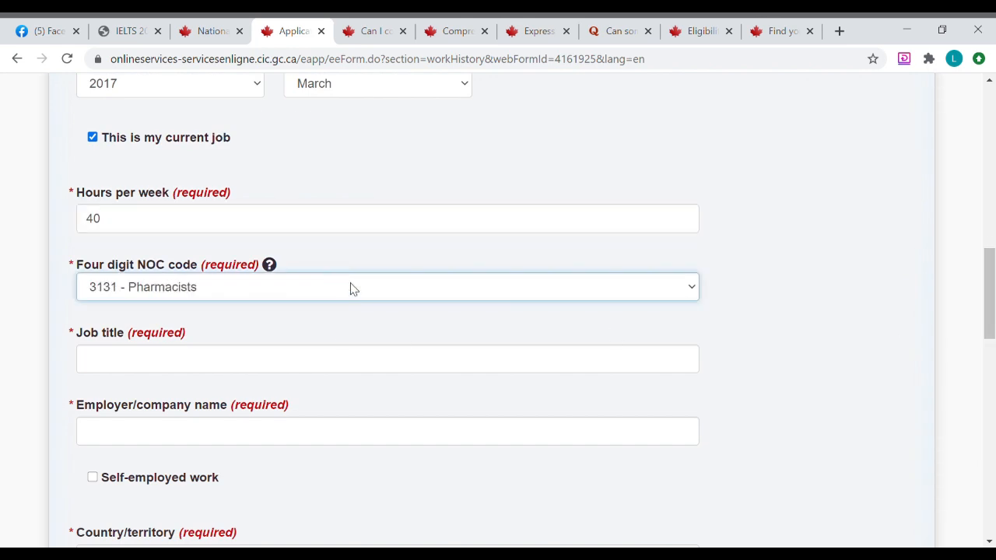
key(3)
key(3)
key(3)
key(3)
key(3)
key(3)
key(3)
key(3)
key(3)
key(3)
key(3)
key(3)
key(3)
key(3)
key(3)
key(3)
key(3)
key(3)
key(3)
key(3)
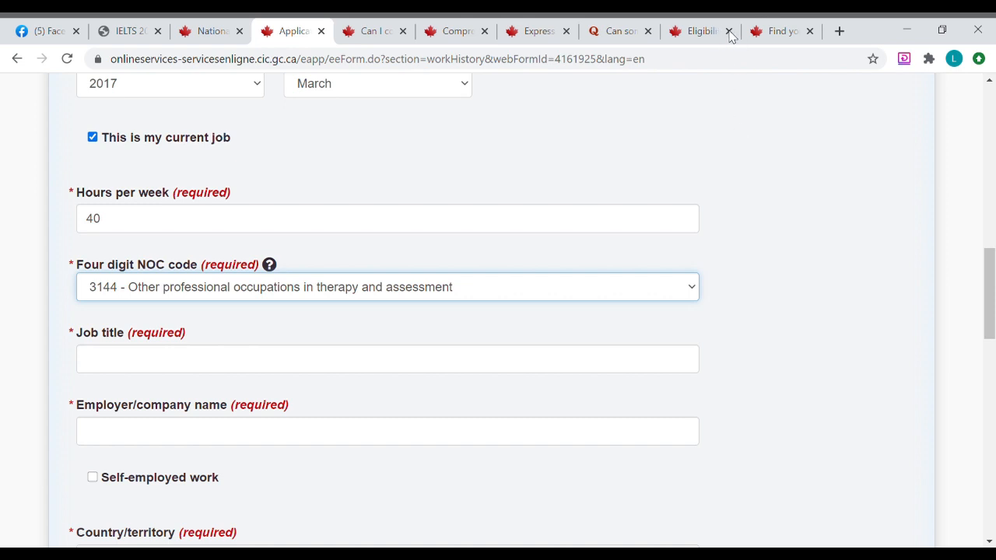
text(30)
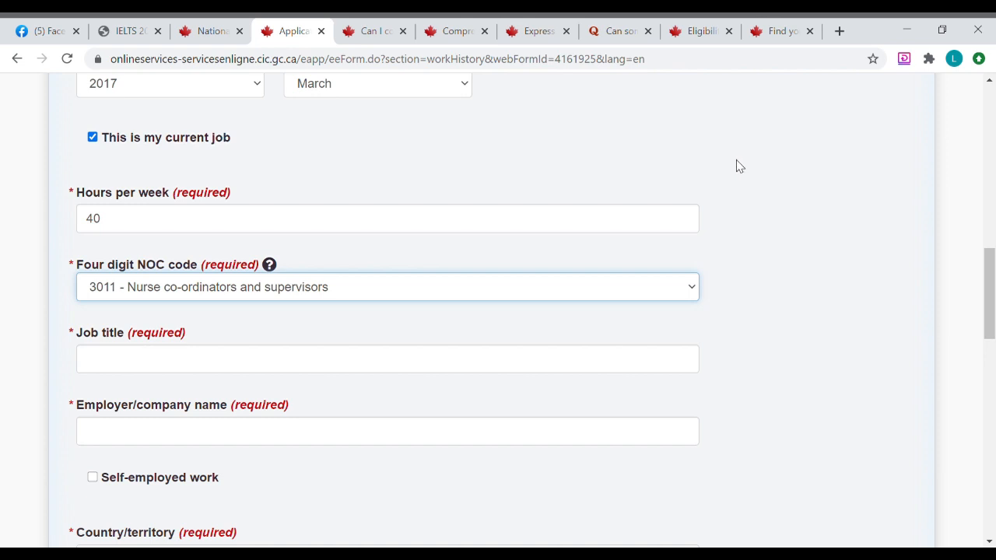
Change the NOC code to 6314 and enter the job title Customer Service Manager.
text(6314)
click(639, 370)
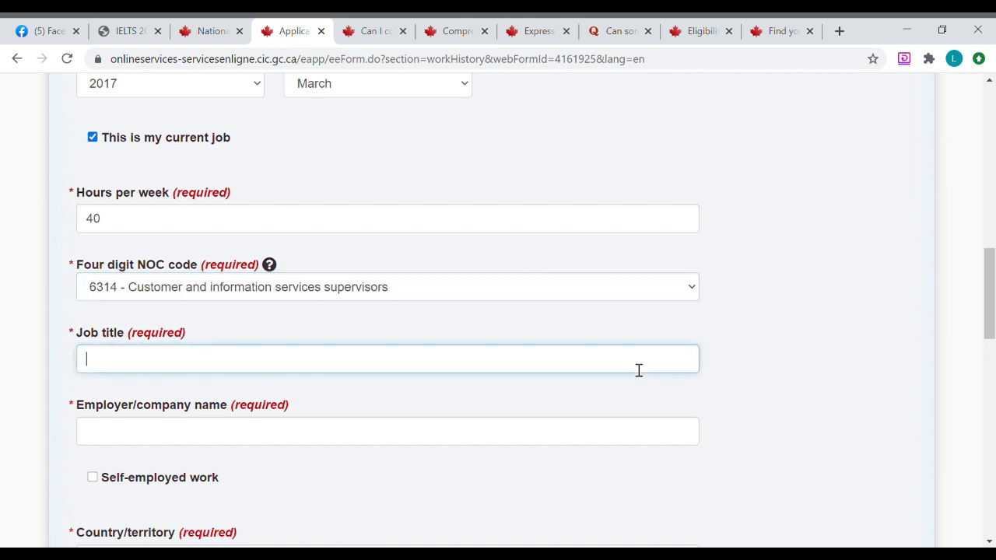
text(cUSTOMER)
key(BackSpace)
key(ctrl+BackSpace)
text(Customer Servic)
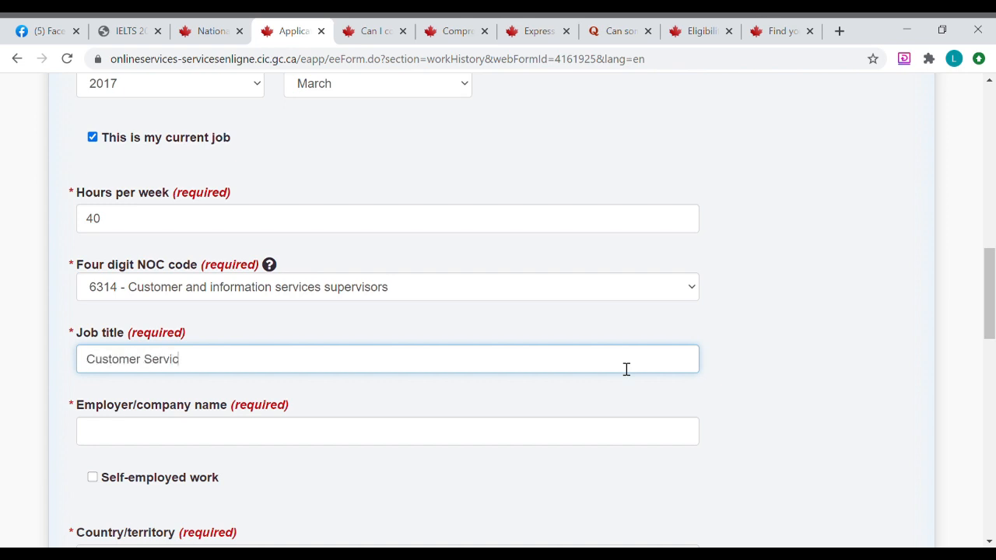
text(e Manager)
click(628, 441)
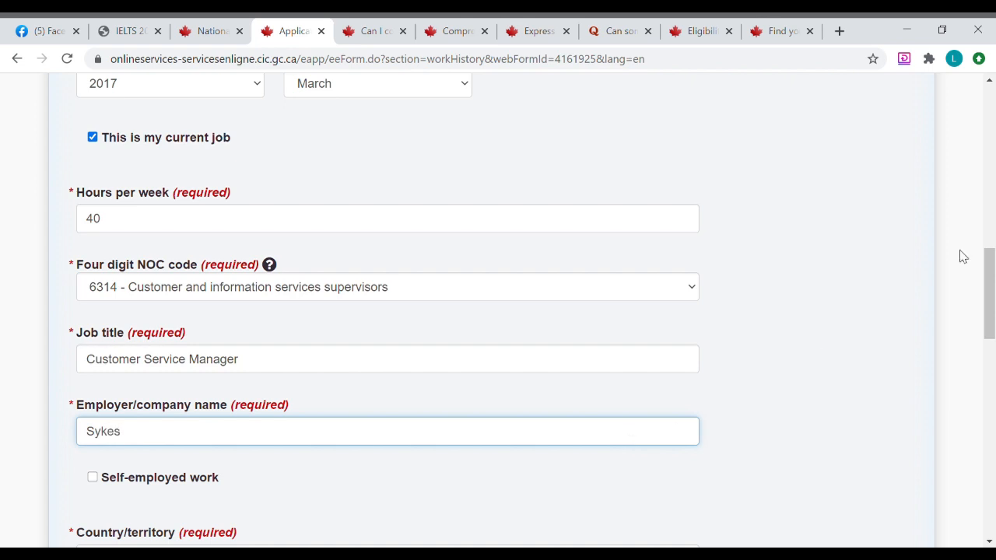
Set the job location to Makati City, Philippines and save it to the work history list.
drag(993, 266, 992, 307)
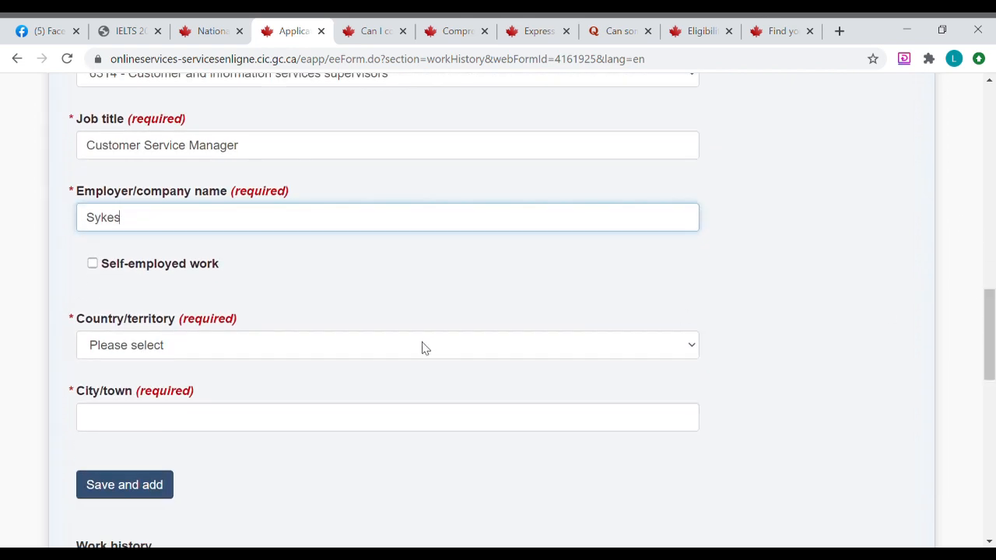
click(381, 338)
key(p)
key(p)
key(p)
key(p)
key(p)
key(p)
key(p)
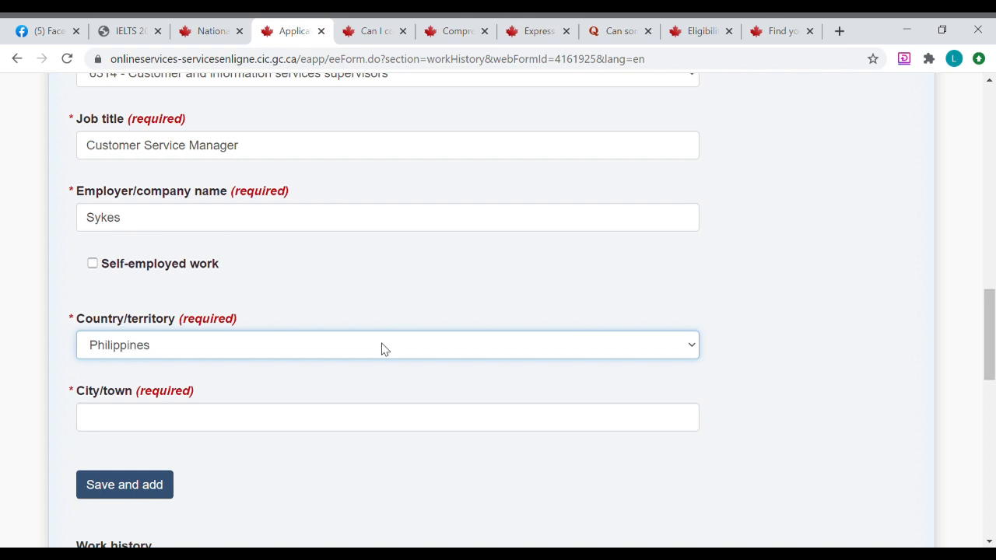
click(401, 421)
text(Maka)
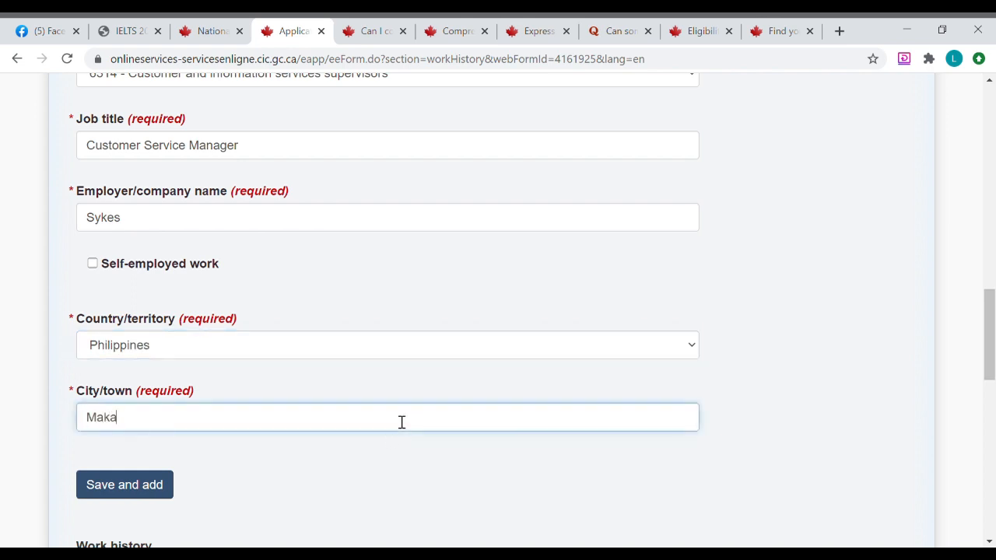
text(ti)
key(BackSpace)
text(ti City)
click(162, 486)
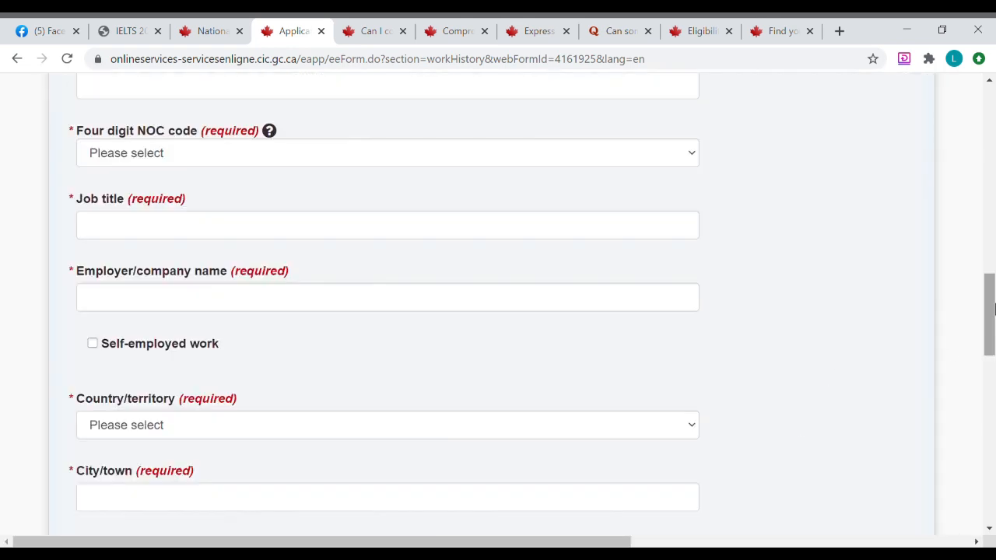
drag(989, 309, 993, 368)
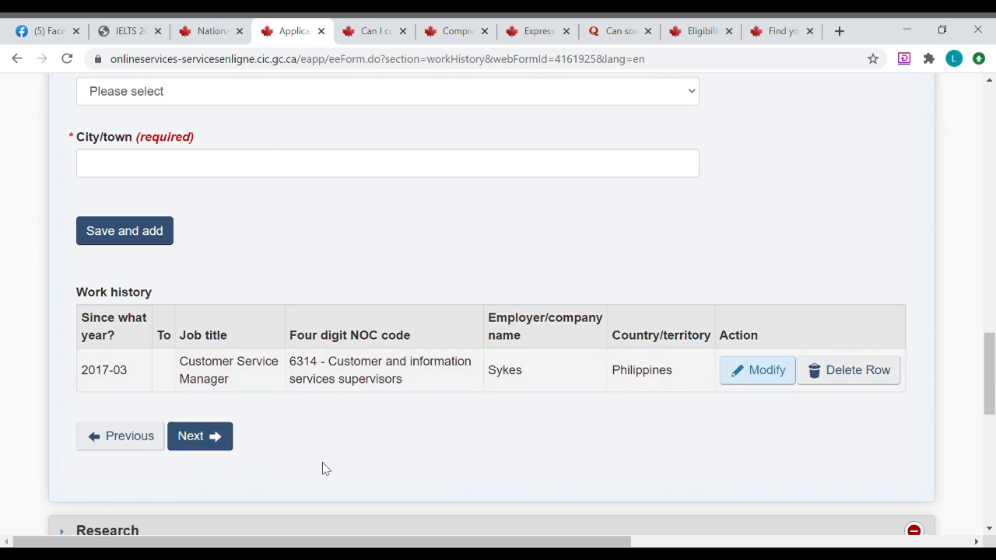
Answer No to the optional research questions, then save and exit the profile form.
click(217, 443)
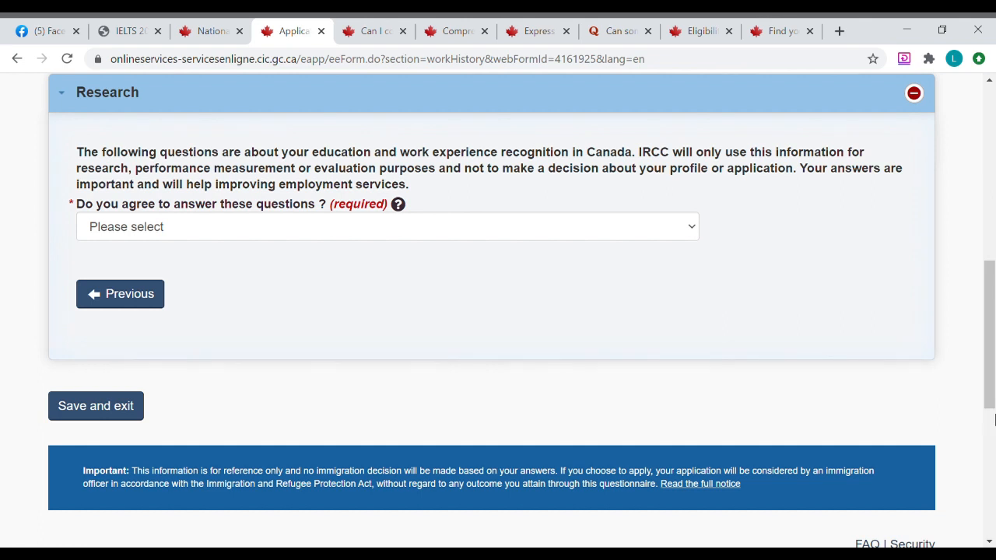
scroll(994, 420, up, 2)
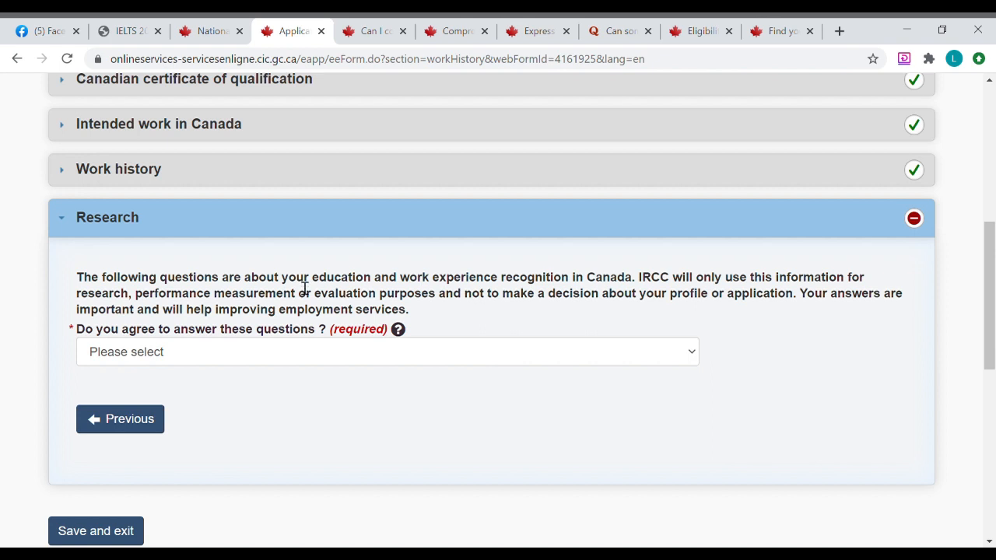
drag(304, 287, 604, 298)
click(571, 354)
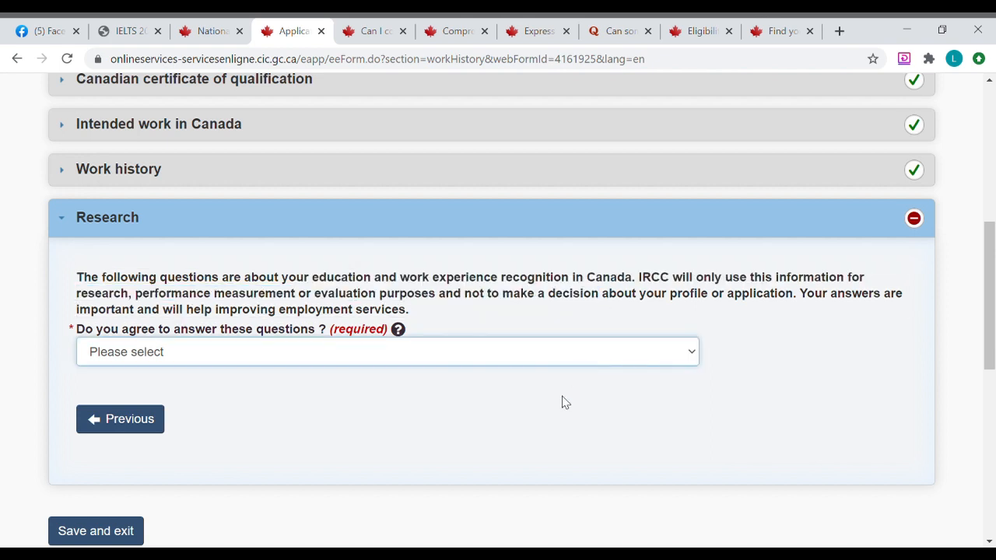
key(n)
click(89, 532)
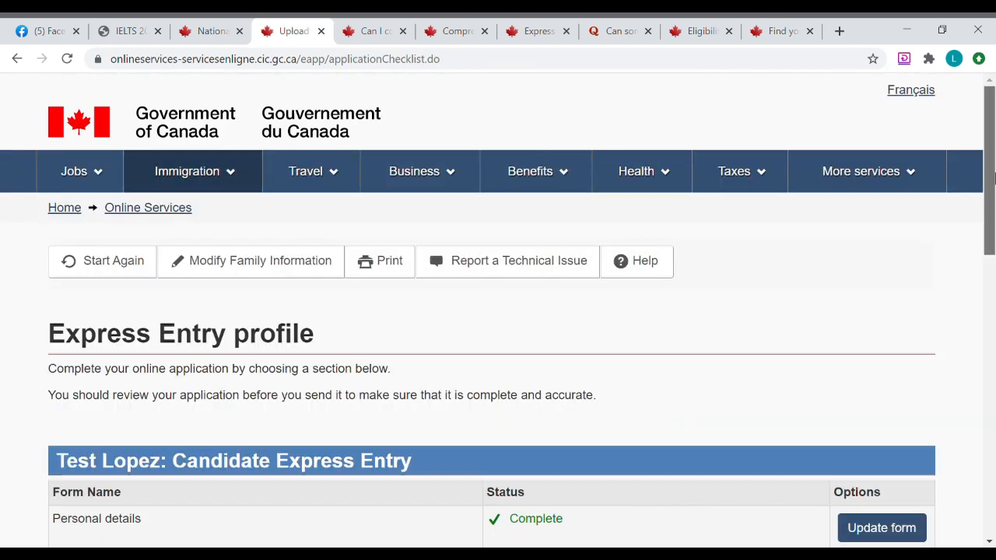
drag(991, 187, 992, 293)
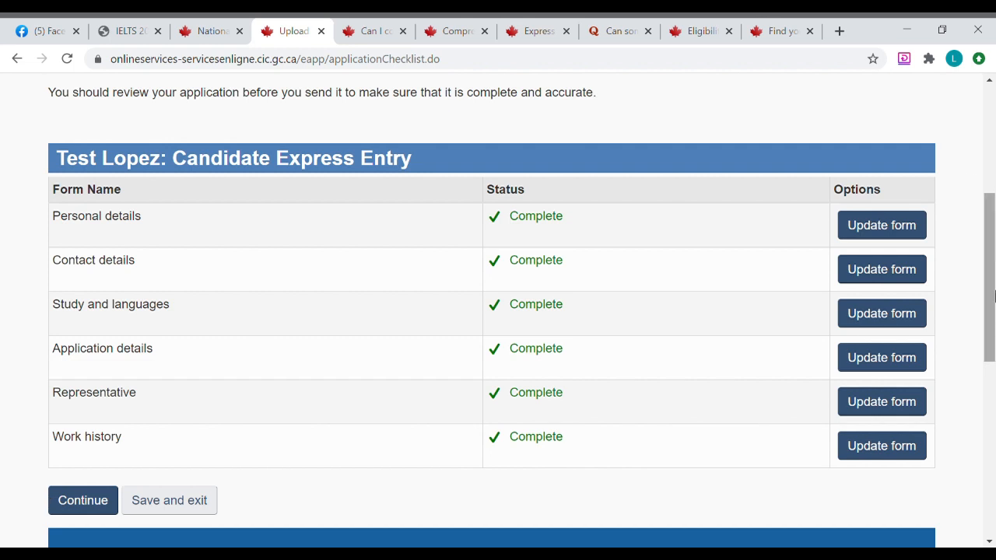
Continue from the all-Complete checklist to the Declaration and Electronic Signature page.
mouse_move(995, 284)
mouse_down()
mouse_move(994, 304)
mouse_move(992, 289)
mouse_up()
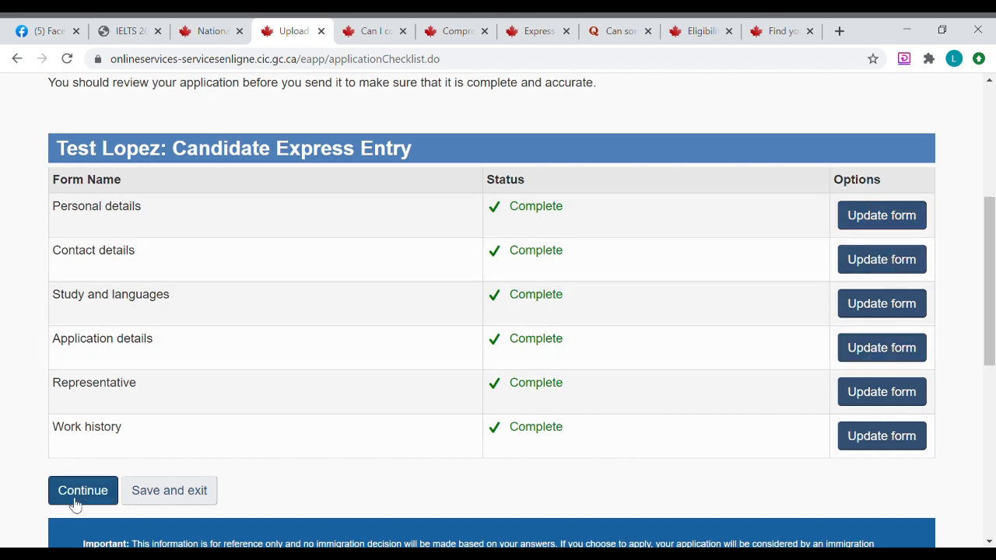
click(75, 501)
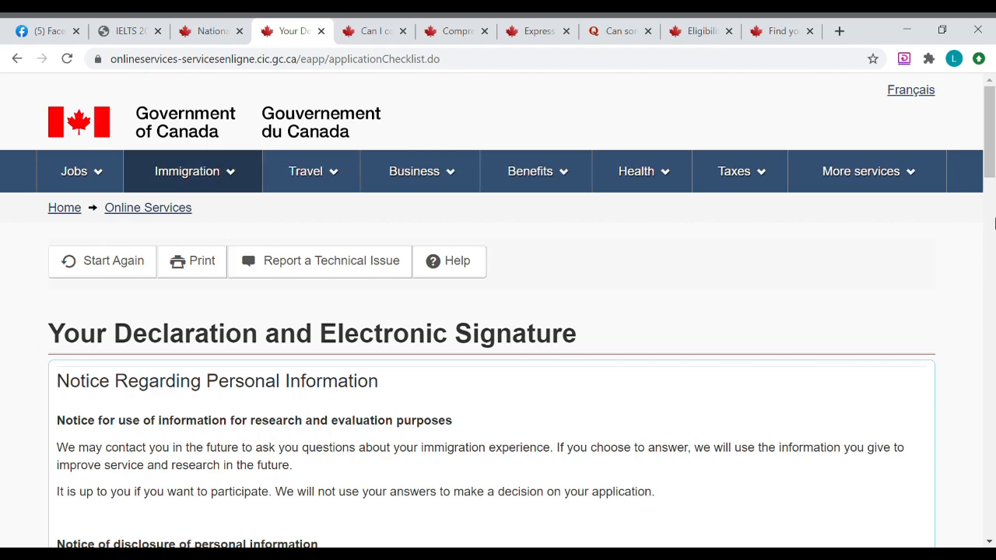
Choose I agree for both declarations and enter the signer's given name, last name and date of birth.
drag(993, 151, 992, 384)
click(329, 217)
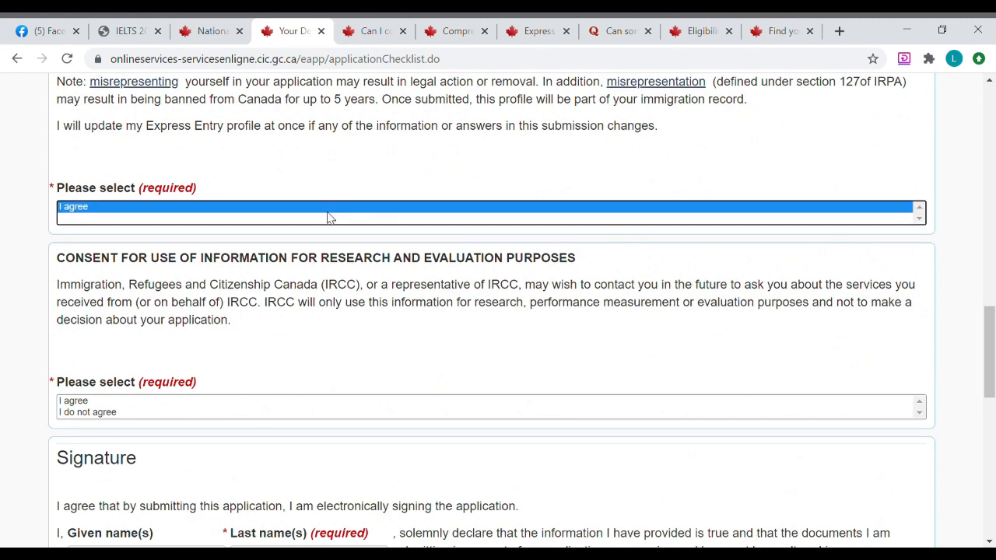
click(257, 402)
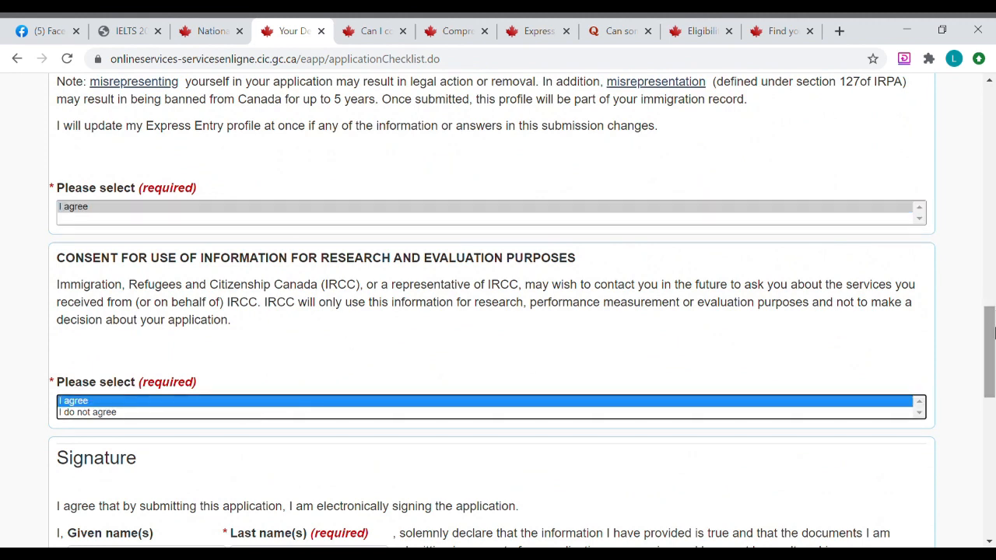
drag(992, 337, 992, 378)
click(135, 343)
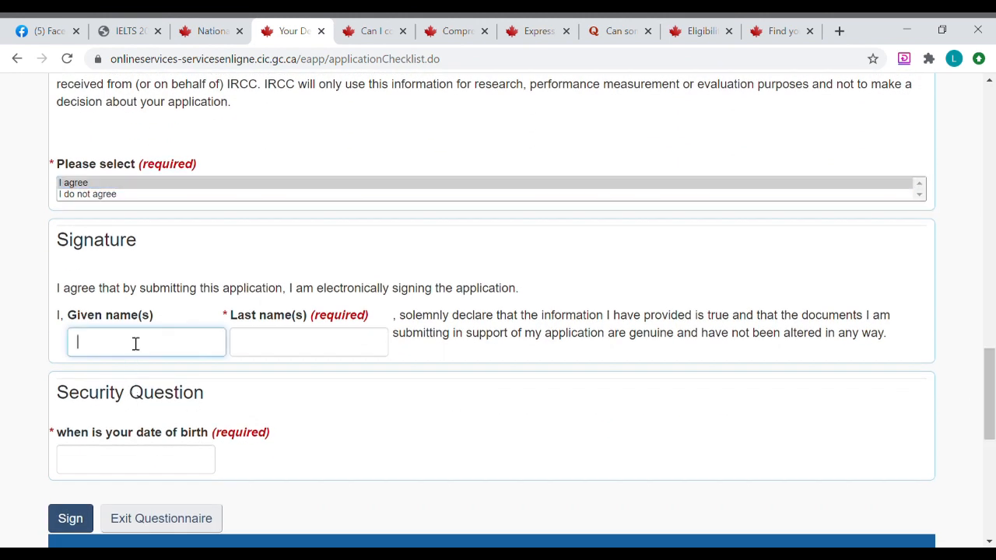
key(Tab)
text(Lop)
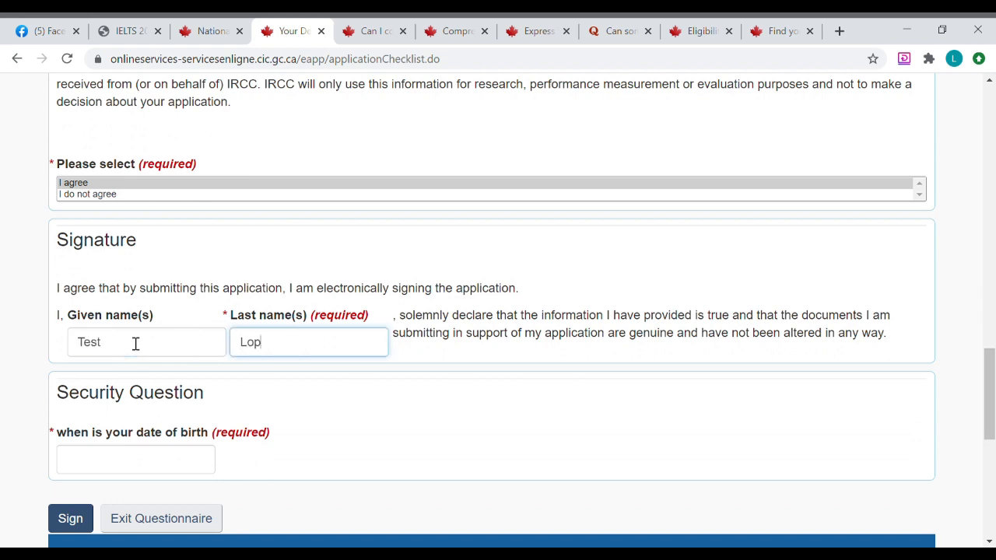
text(ez)
click(141, 474)
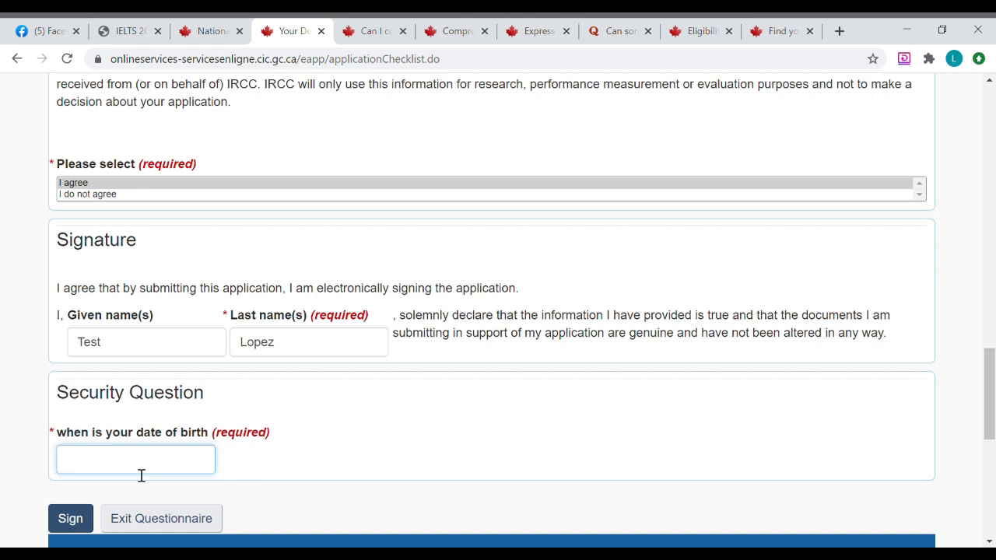
scroll(141, 474, down, 1)
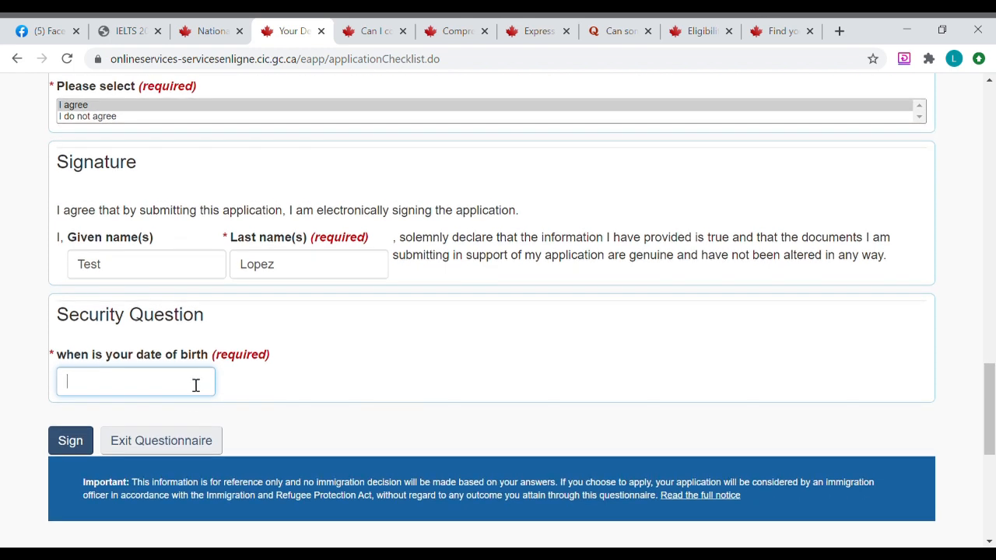
Finish the date of birth, transmit the signed profile, and scroll through the Congratulations page.
text(Ma)
text(r)
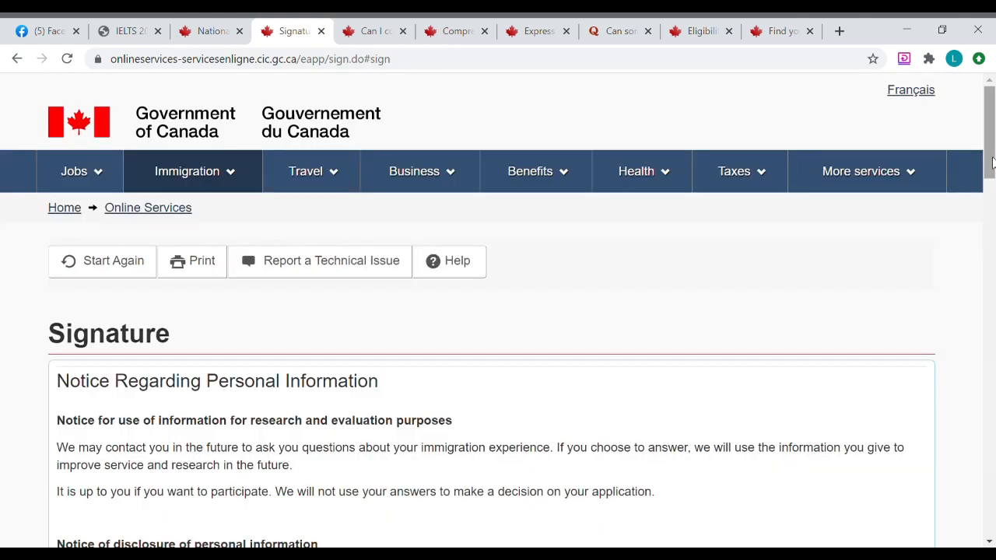
mouse_move(993, 160)
mouse_down()
mouse_move(994, 497)
mouse_move(993, 393)
mouse_move(992, 404)
mouse_up()
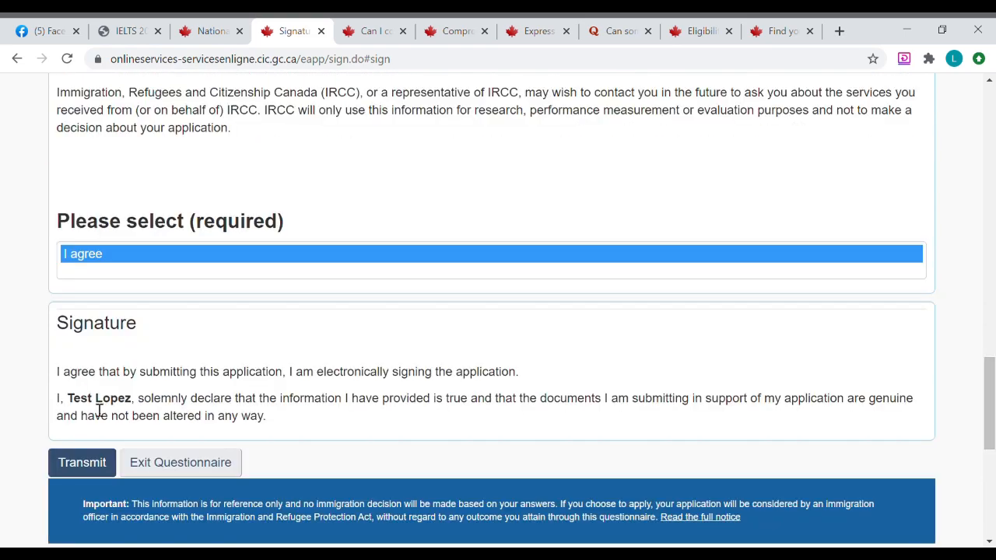
mouse_move(992, 405)
mouse_down()
mouse_move(992, 125)
mouse_move(992, 447)
mouse_up()
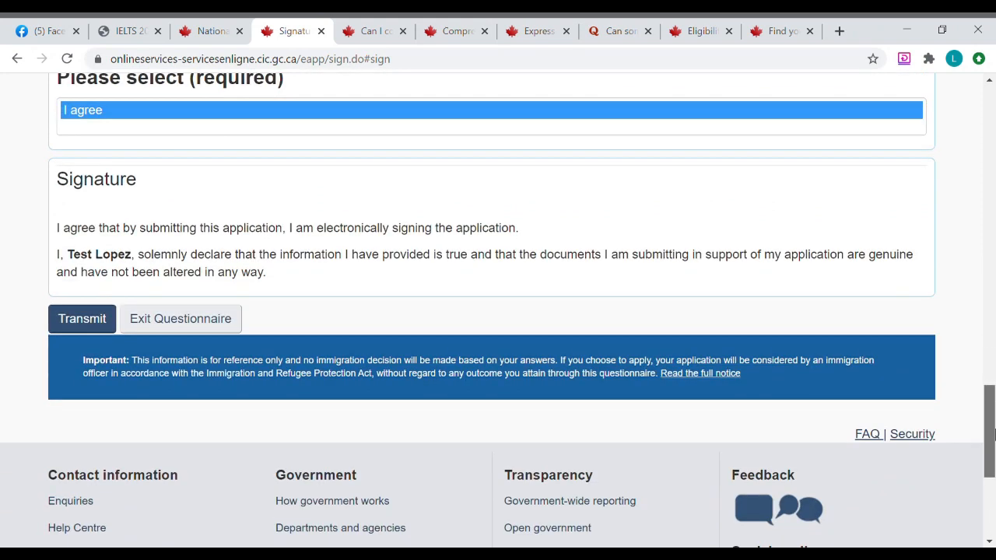
click(94, 318)
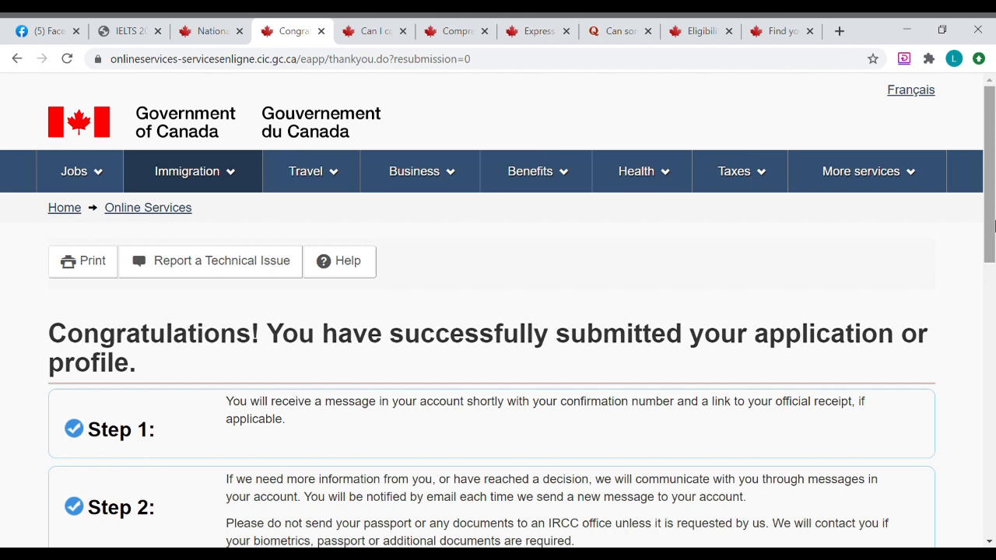
drag(993, 204, 993, 252)
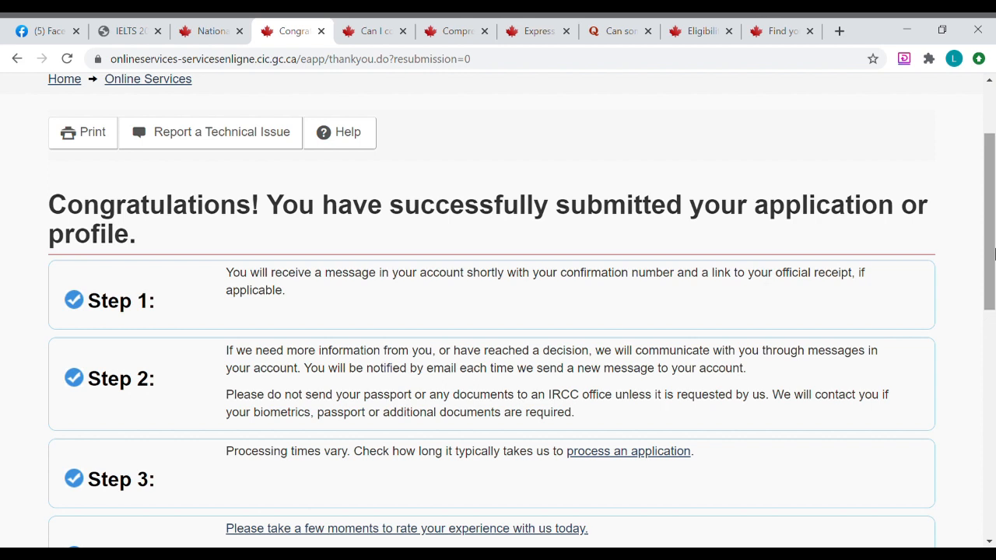
drag(993, 235, 993, 203)
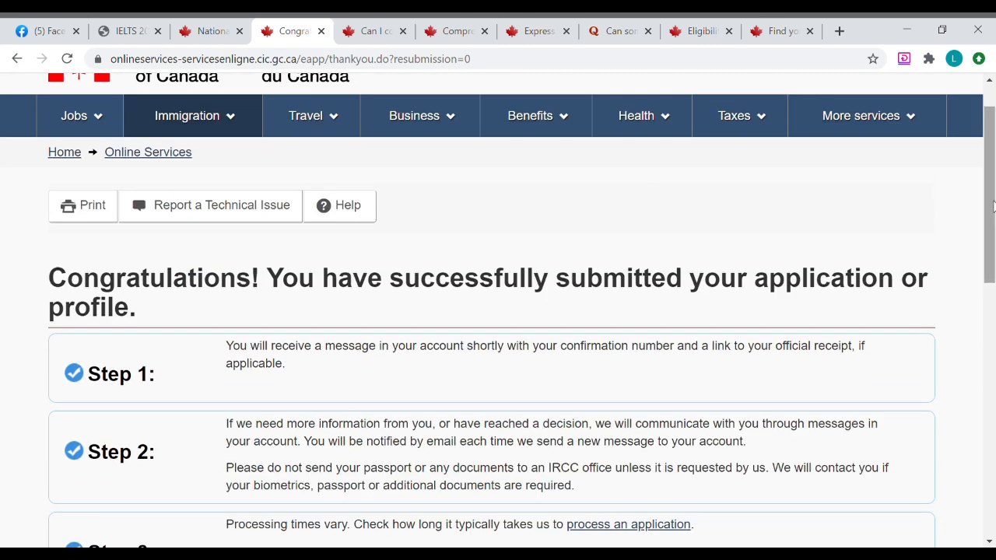
scroll(981, 271, down, 5)
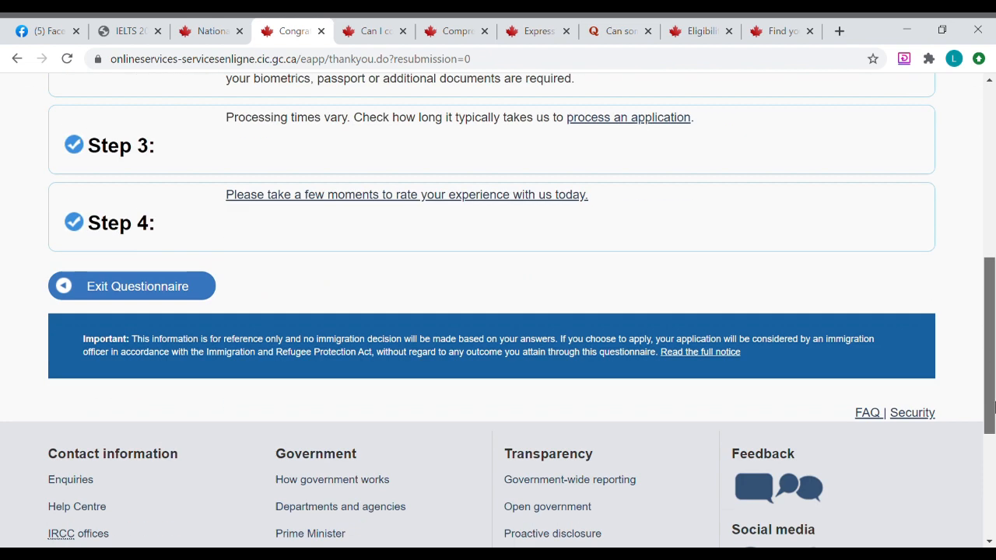
Exit the questionnaire and check the account home's Express Entry row, still Processing submission.
click(132, 295)
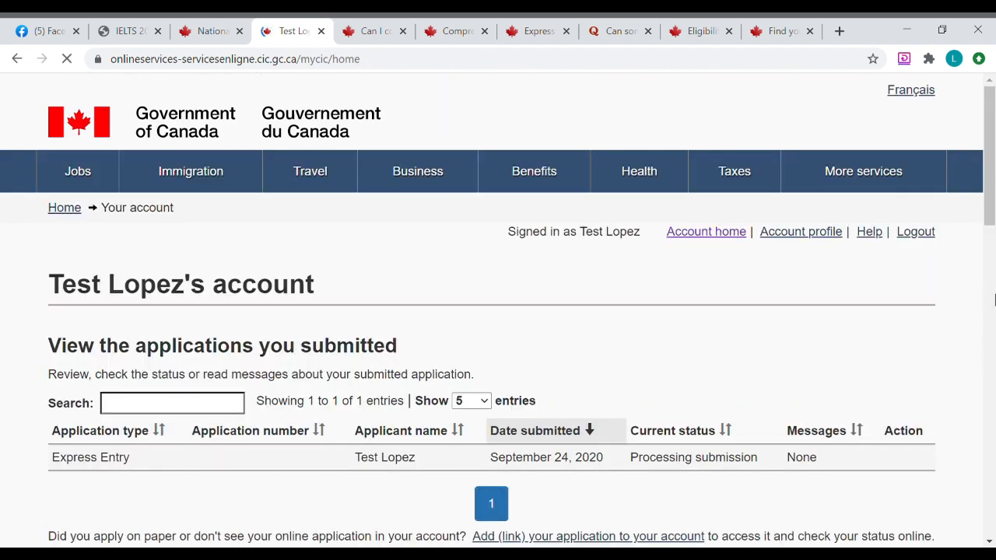
drag(994, 205, 993, 242)
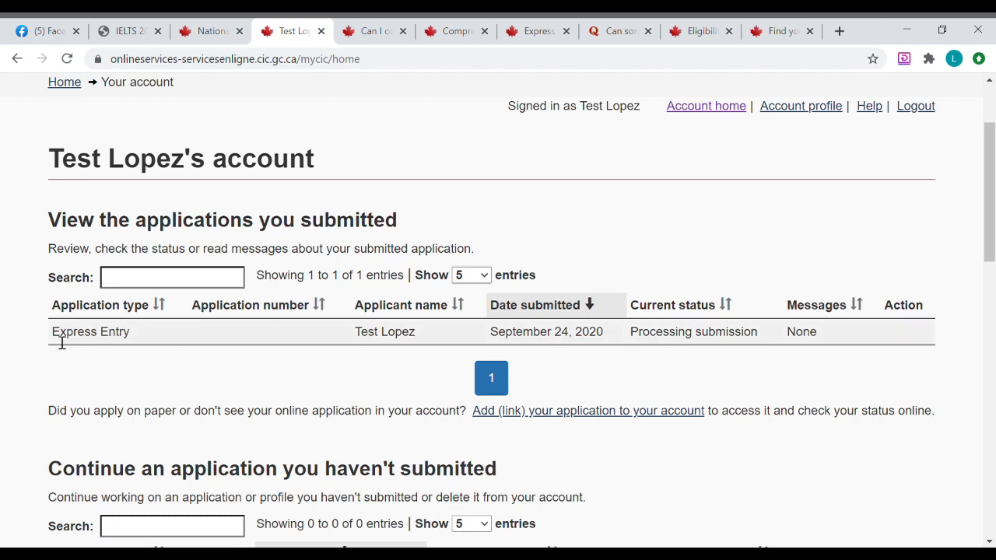
drag(52, 331, 144, 341)
click(144, 340)
drag(365, 336, 410, 338)
drag(532, 335, 764, 337)
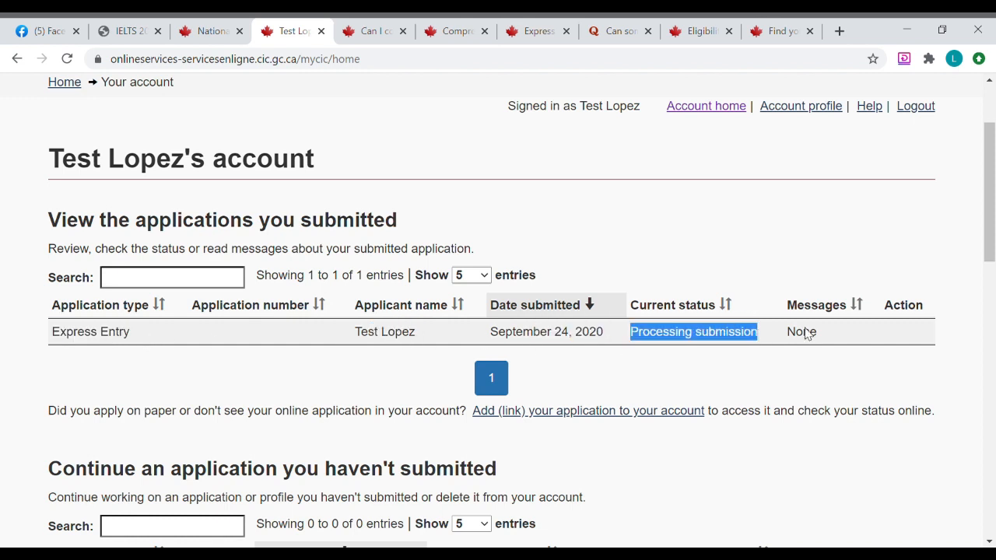
click(832, 333)
mouse_move(992, 236)
mouse_down()
mouse_move(992, 360)
mouse_move(992, 247)
mouse_up()
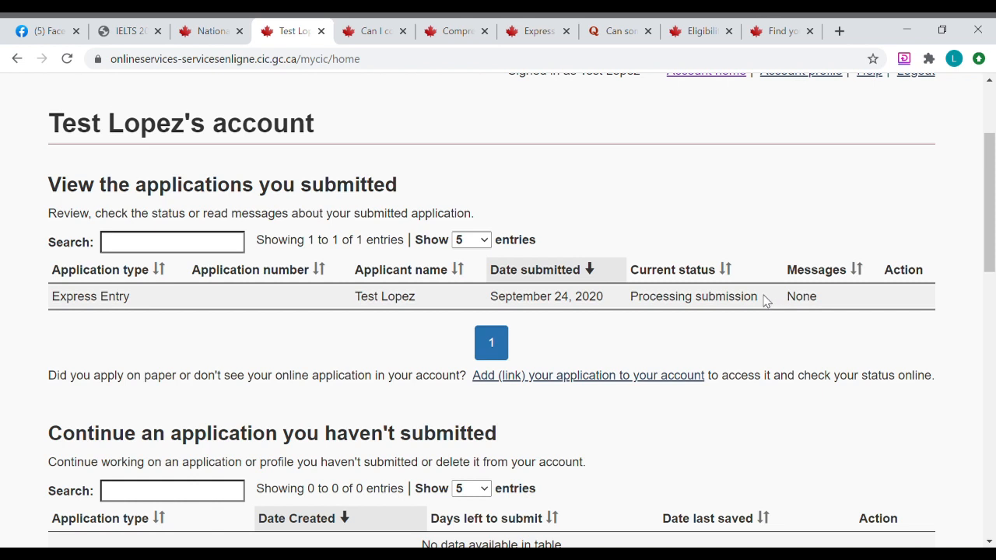
drag(765, 301, 706, 304)
click(648, 311)
click(708, 306)
Refresh until the status reads Application/profile updated, then open the full application status.
click(67, 59)
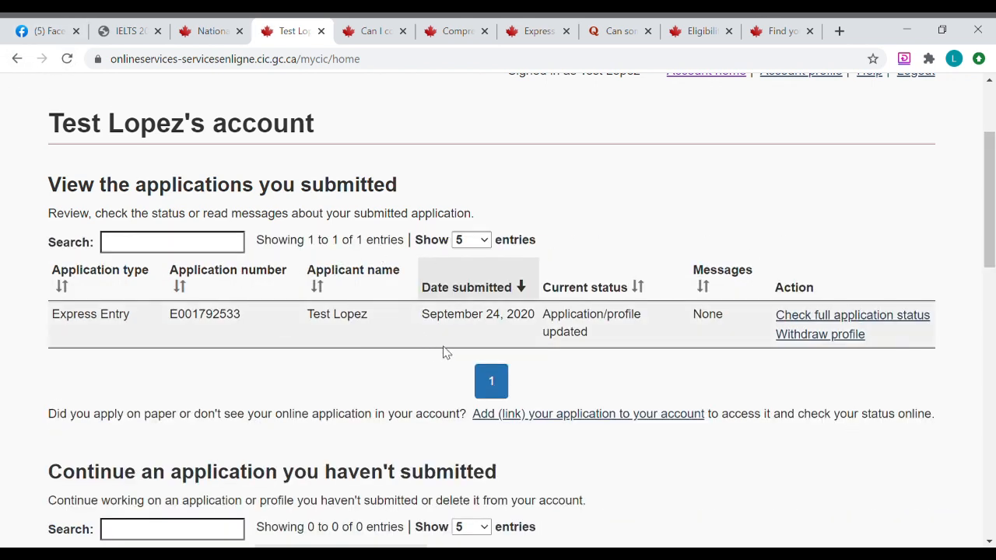
drag(570, 324, 616, 332)
click(582, 334)
click(620, 333)
click(837, 317)
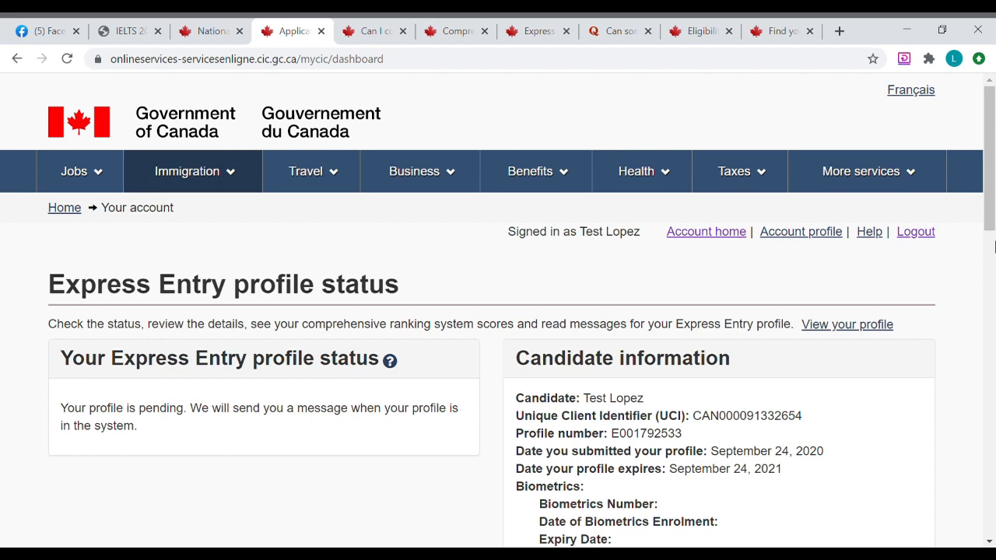
Review candidate information: name, client identifier, profile number, September 24, 2021 expiry, empty biometrics.
mouse_move(994, 248)
mouse_down()
mouse_move(994, 320)
mouse_move(994, 267)
mouse_up()
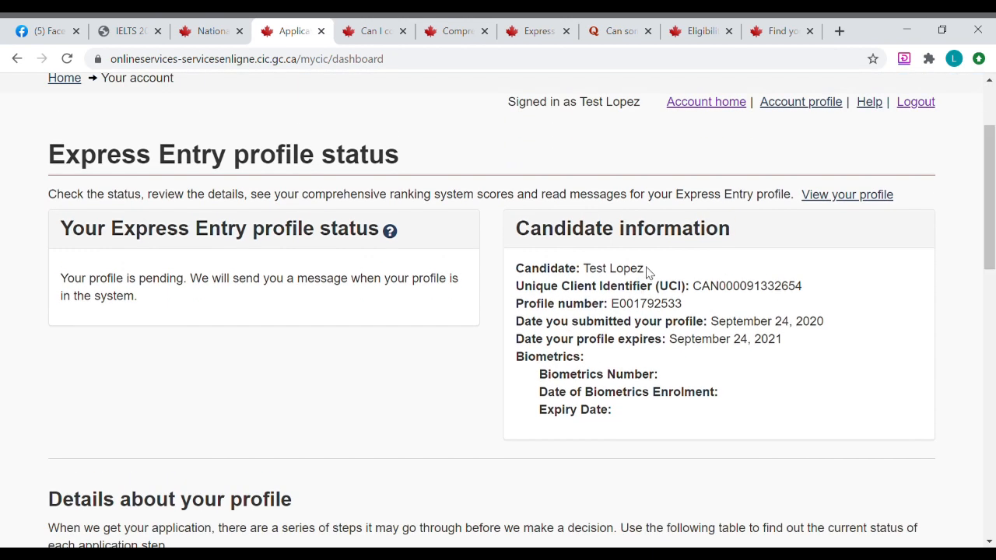
drag(645, 269, 610, 269)
click(736, 300)
drag(809, 287, 704, 292)
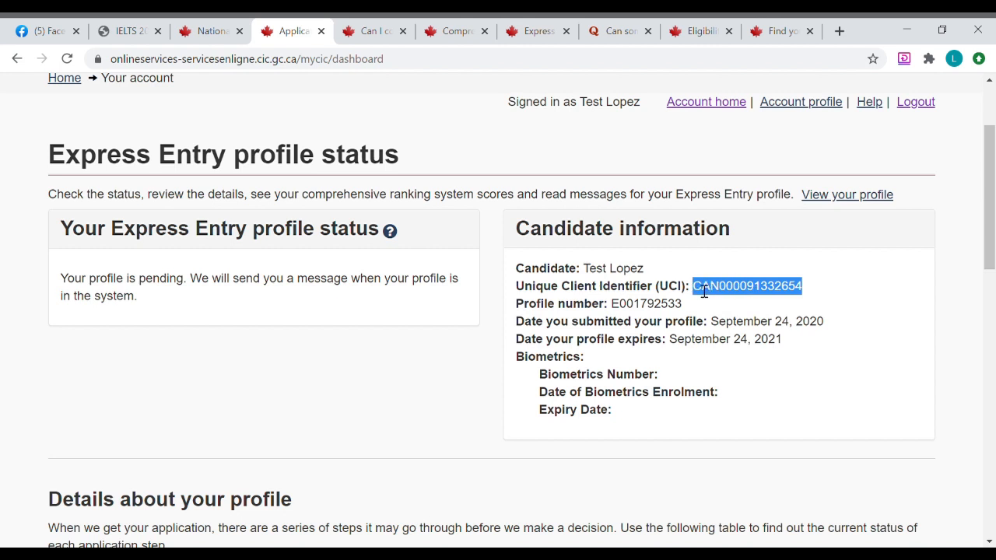
click(702, 292)
drag(696, 292, 840, 291)
click(841, 291)
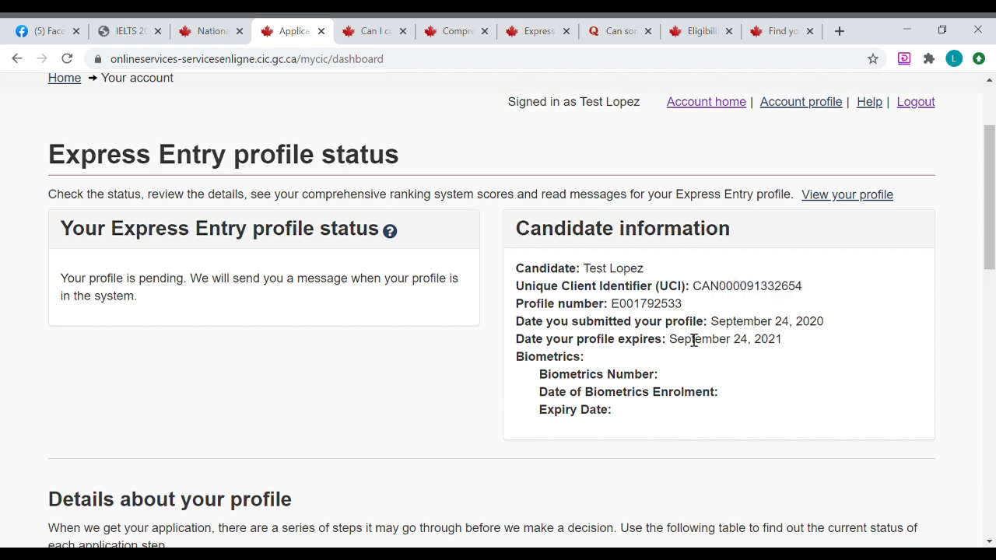
drag(684, 306, 618, 319)
click(618, 319)
drag(618, 319, 684, 313)
click(687, 317)
drag(683, 350, 770, 353)
click(769, 353)
drag(613, 361, 649, 415)
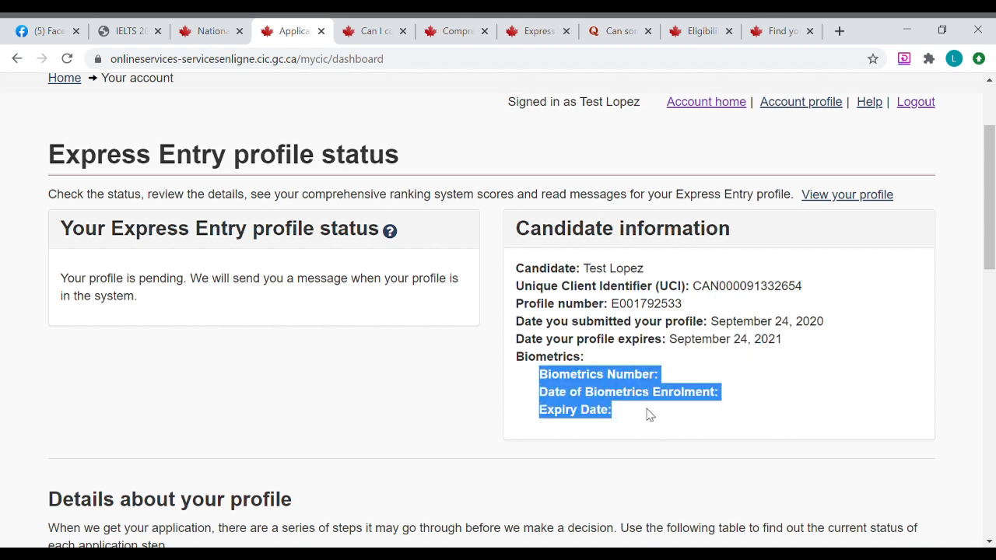
click(650, 415)
Review the profile details, the no-invitation answer, and the empty Messages table.
drag(990, 153, 993, 280)
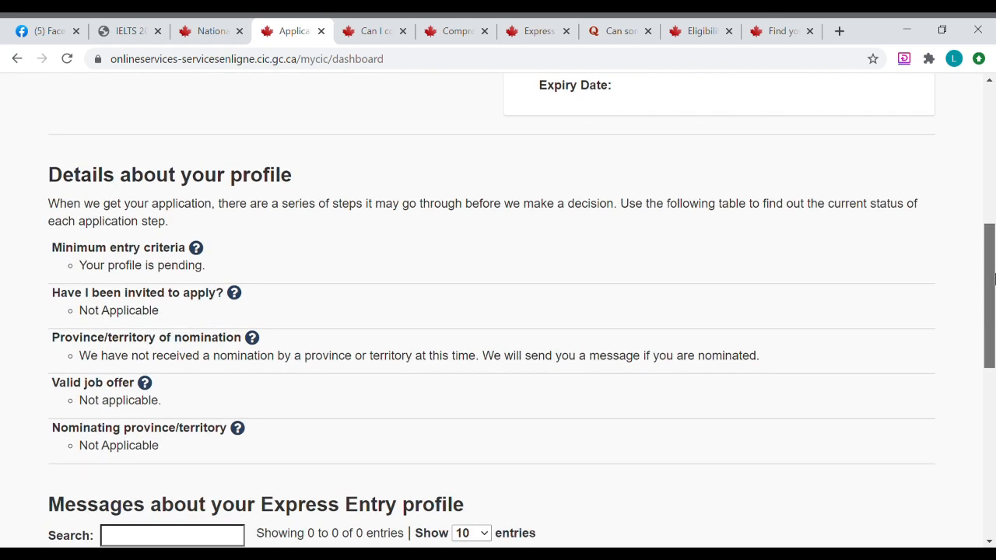
scroll(993, 280, down, 1)
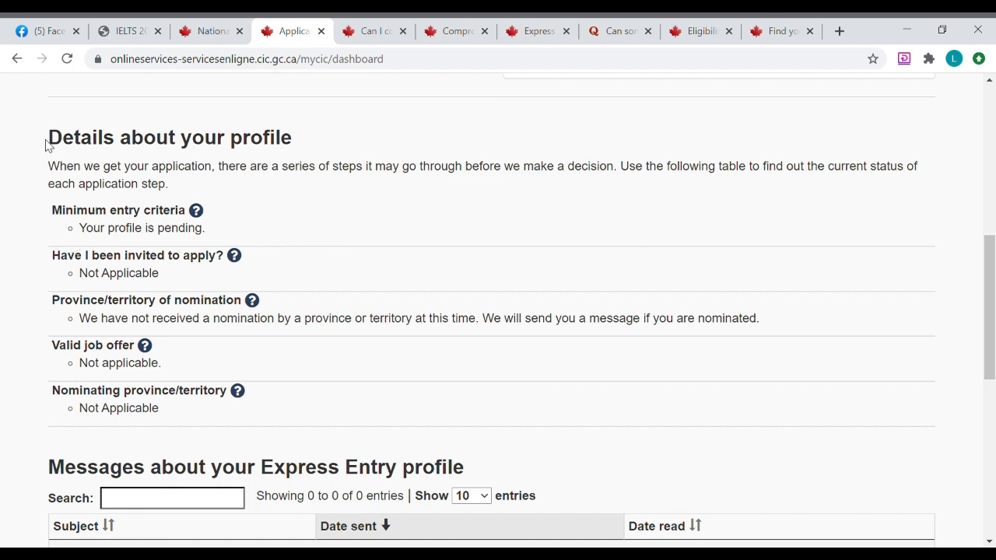
drag(45, 140, 285, 424)
click(284, 424)
drag(233, 245, 158, 252)
click(294, 246)
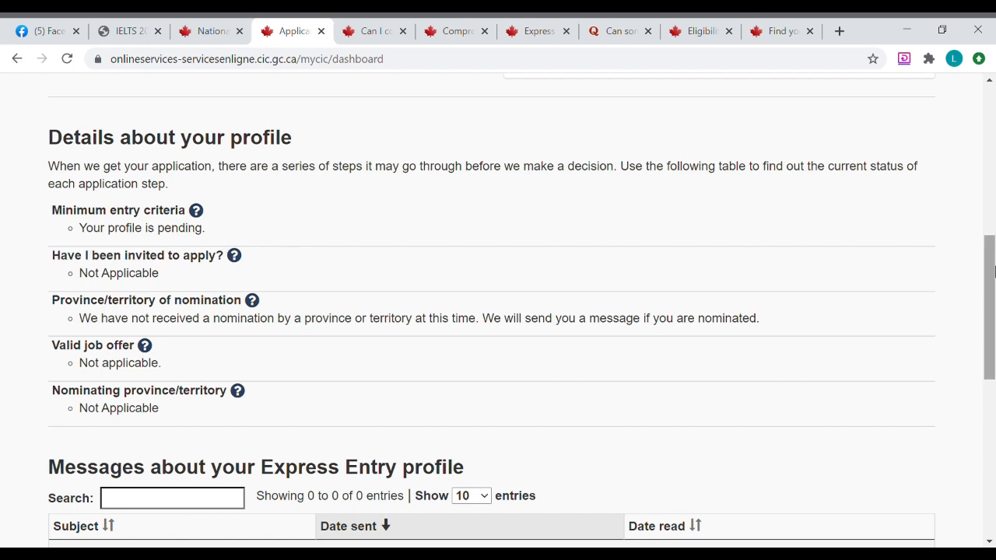
scroll(993, 271, down, 2)
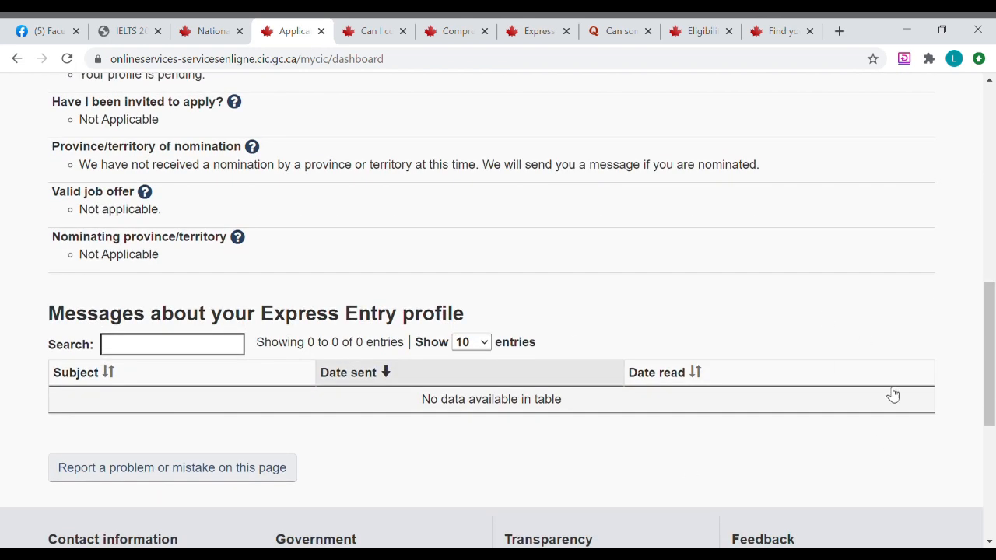
drag(988, 357, 988, 165)
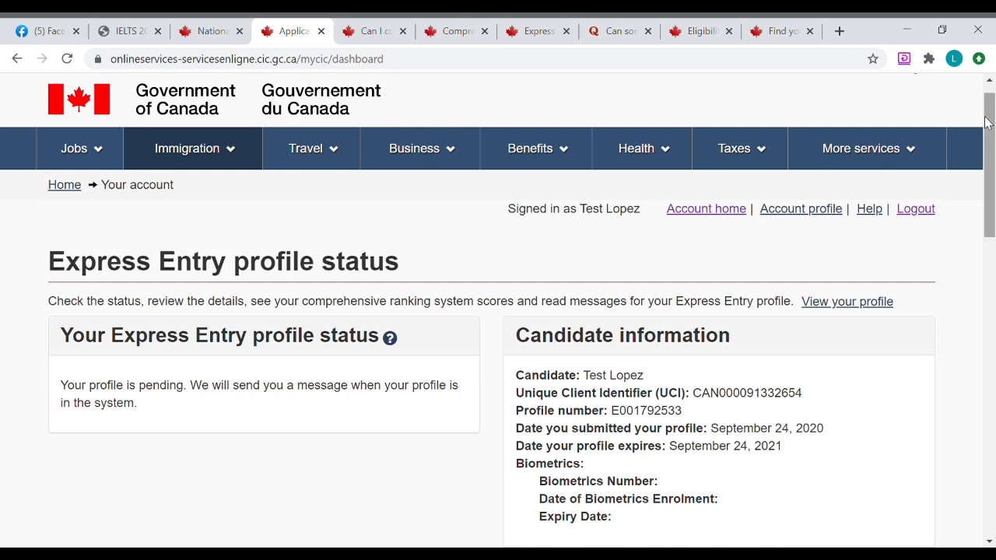
Reload the status page and read the notice that the profile no longer meets minimum entry criteria.
click(68, 60)
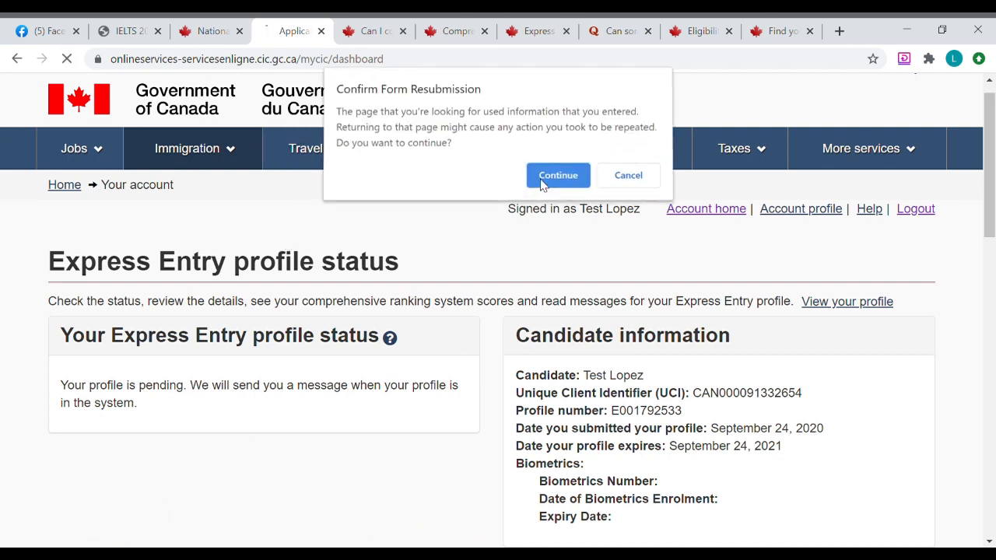
click(558, 176)
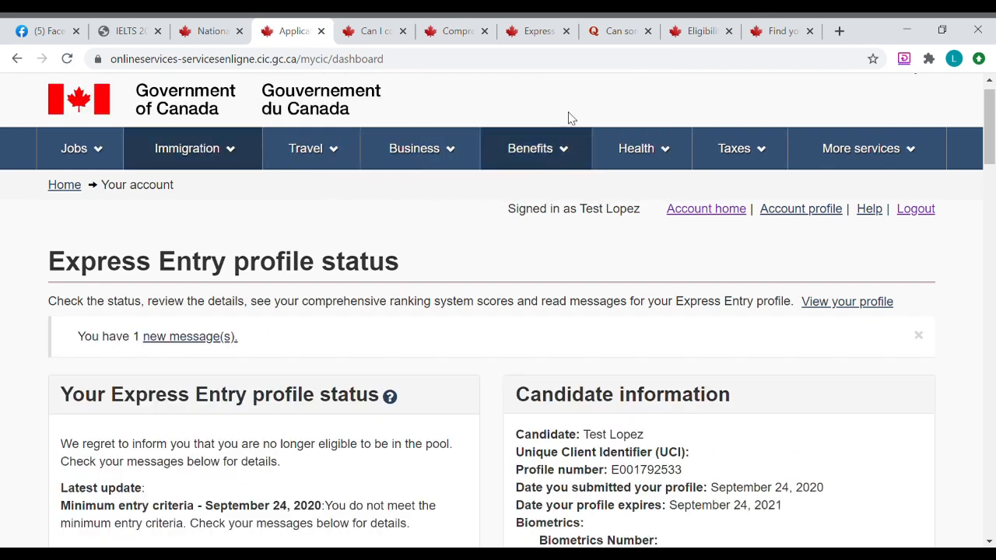
scroll(298, 298, down, 1)
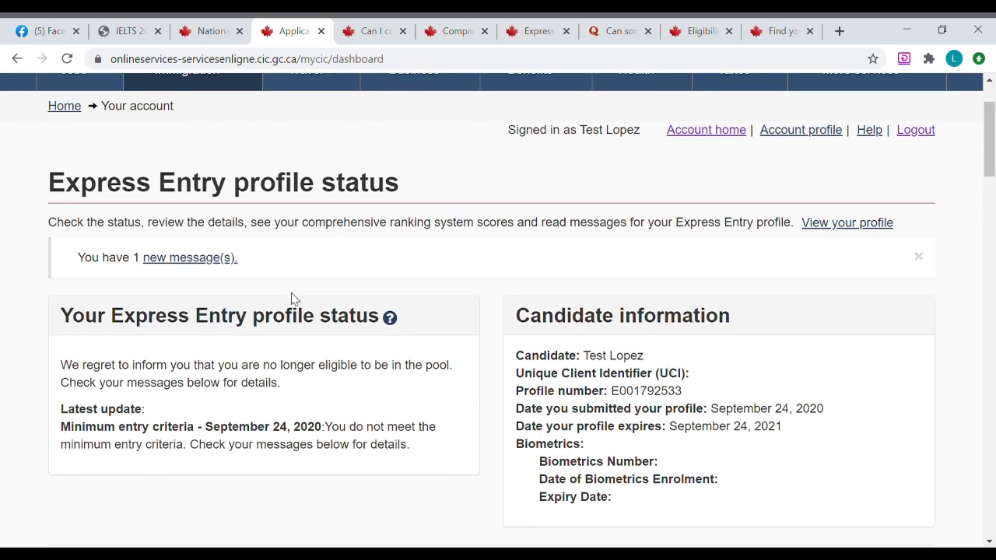
click(994, 204)
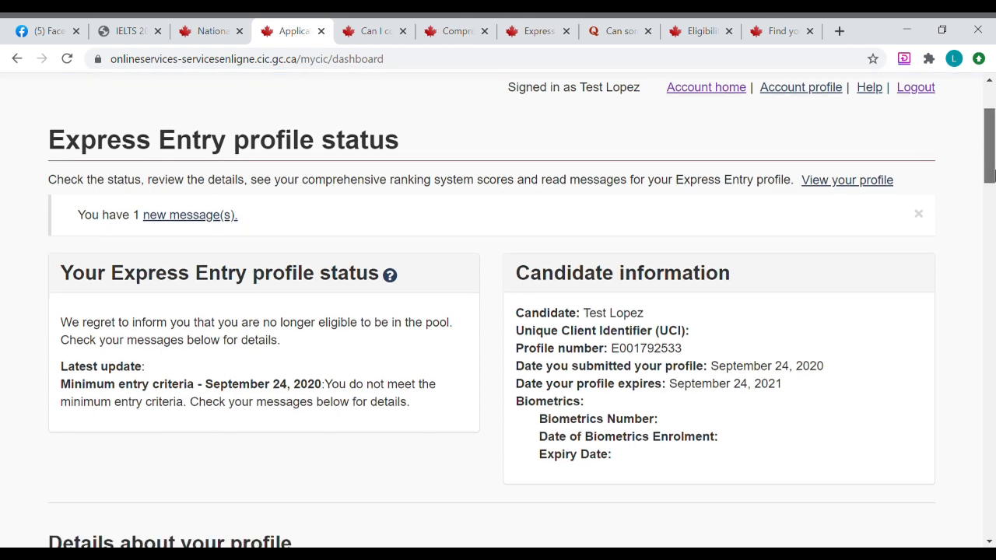
drag(994, 204, 993, 163)
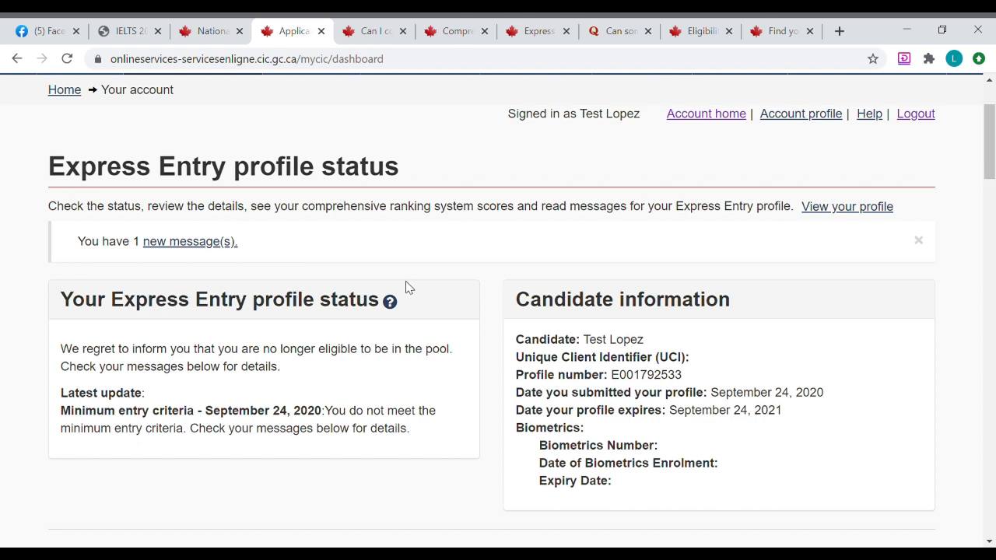
drag(221, 354, 295, 363)
click(296, 362)
drag(155, 355, 280, 351)
click(292, 365)
drag(331, 412, 349, 440)
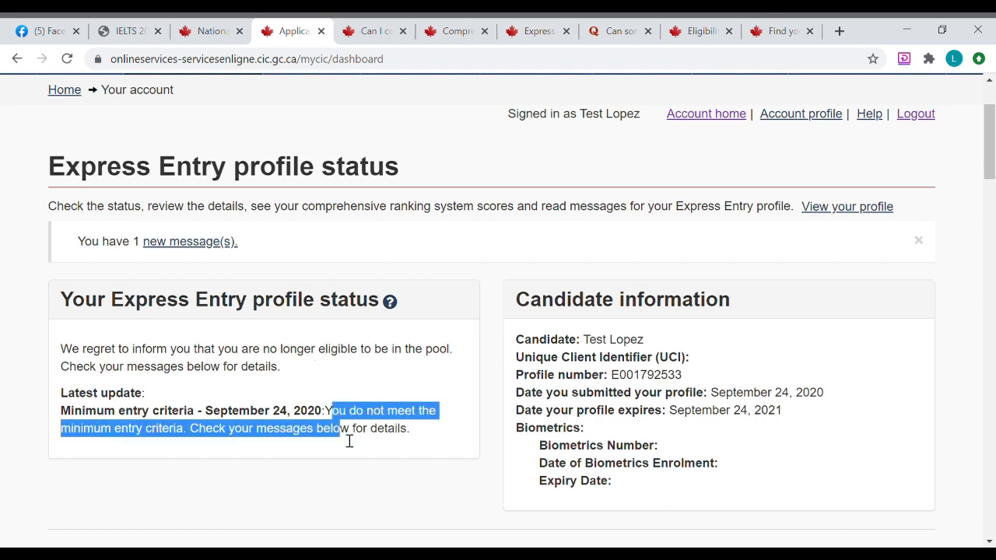
click(349, 441)
Check the program results for Provincial Nominee, Canadian Experience Class and Federal Skilled Trades.
drag(991, 141, 992, 252)
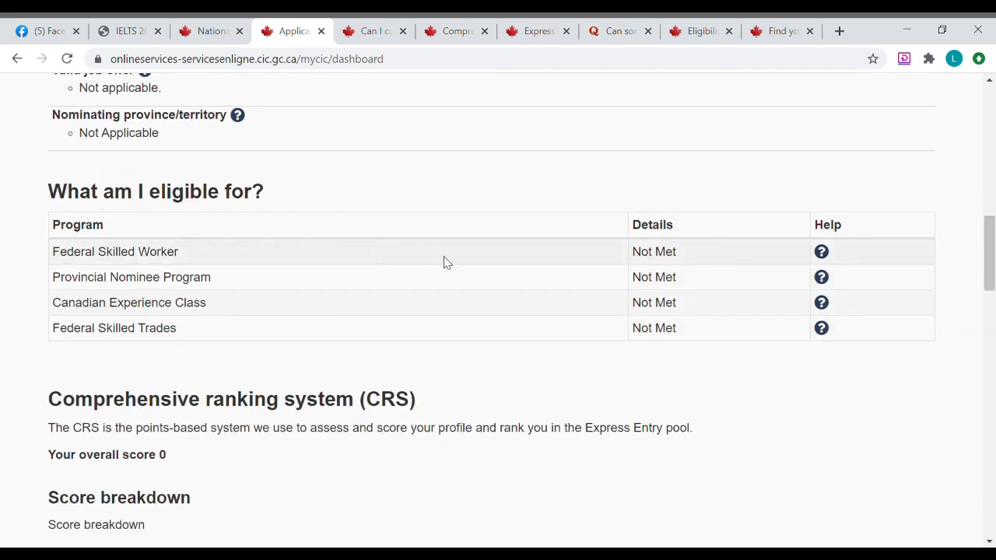
drag(442, 263, 549, 269)
click(502, 266)
drag(202, 257, 206, 287)
click(206, 287)
drag(110, 310, 182, 314)
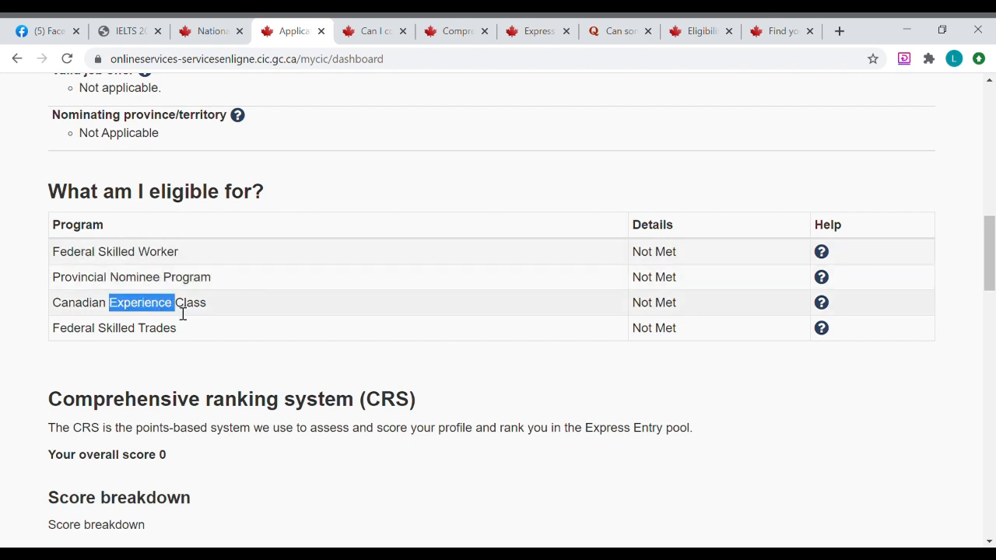
click(182, 313)
drag(129, 333, 174, 334)
click(255, 322)
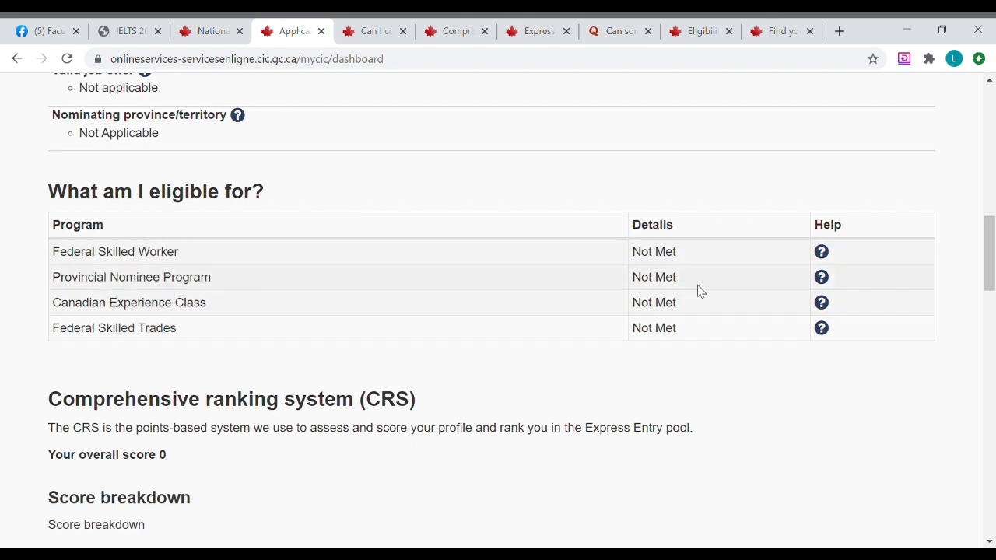
Review the education and language score rows, then open the Not eligible message and download its PDF.
drag(989, 286, 962, 300)
drag(854, 243, 993, 323)
drag(992, 360, 993, 438)
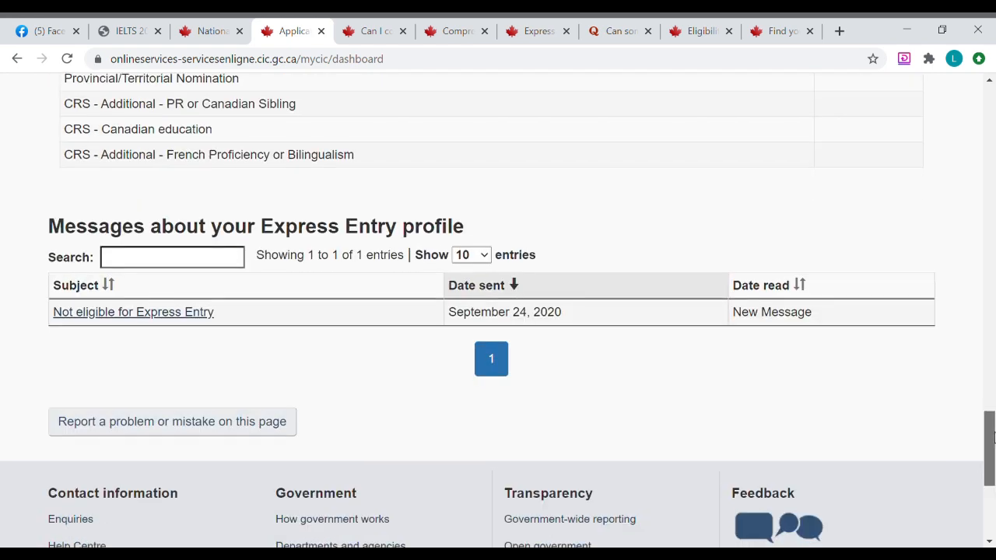
click(154, 314)
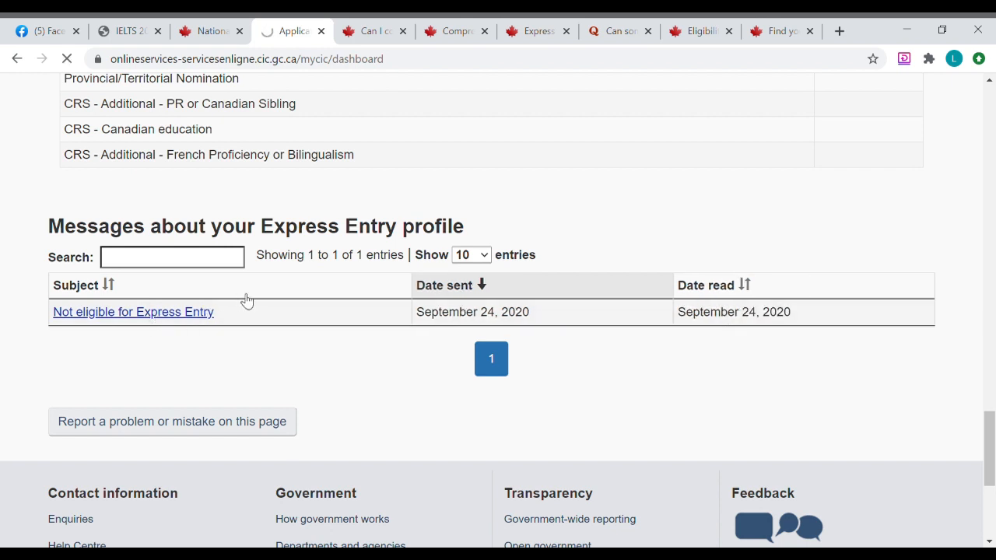
click(158, 314)
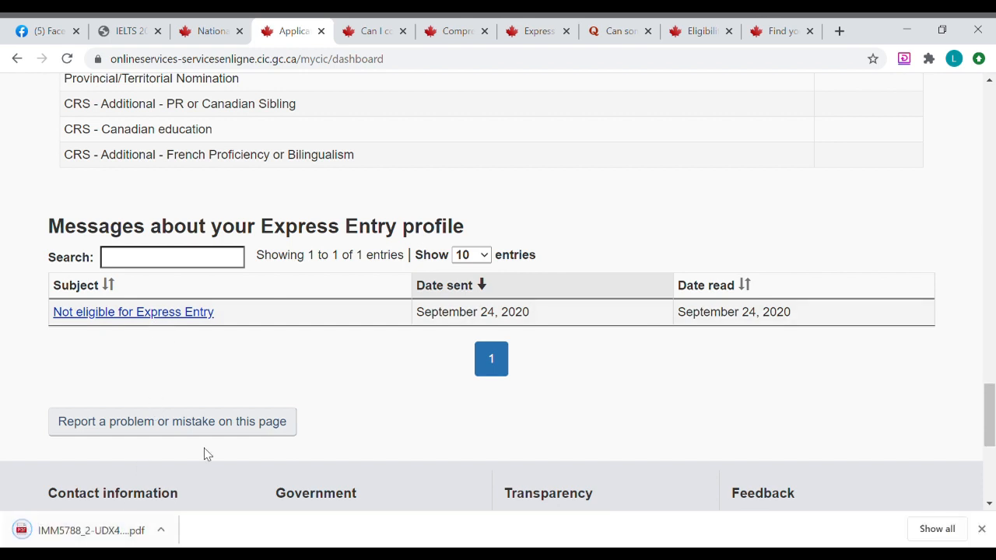
Open IMM5788_2-UDX4D9Z.pdf in Chrome's PDF viewer and read the bulleted ineligibility reasons.
click(69, 540)
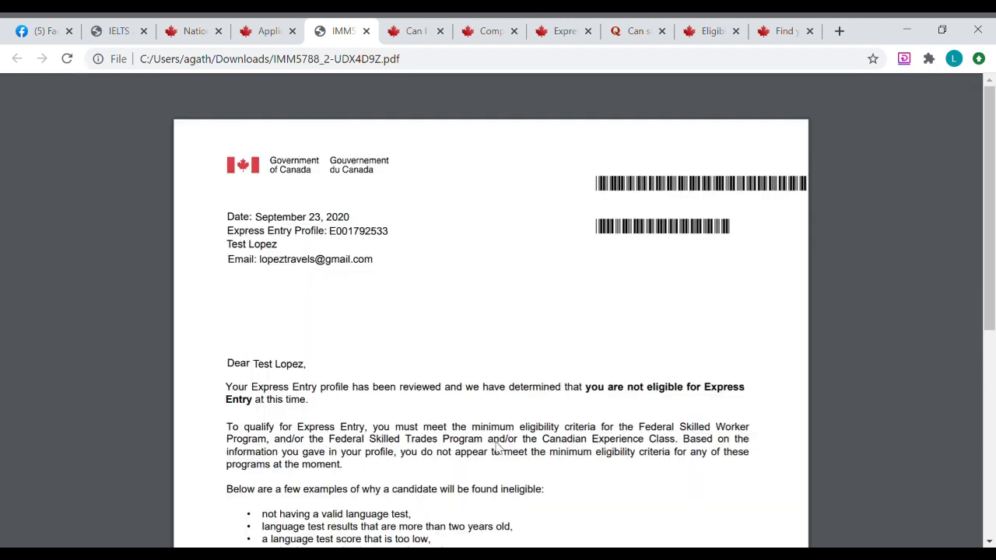
drag(991, 220, 991, 280)
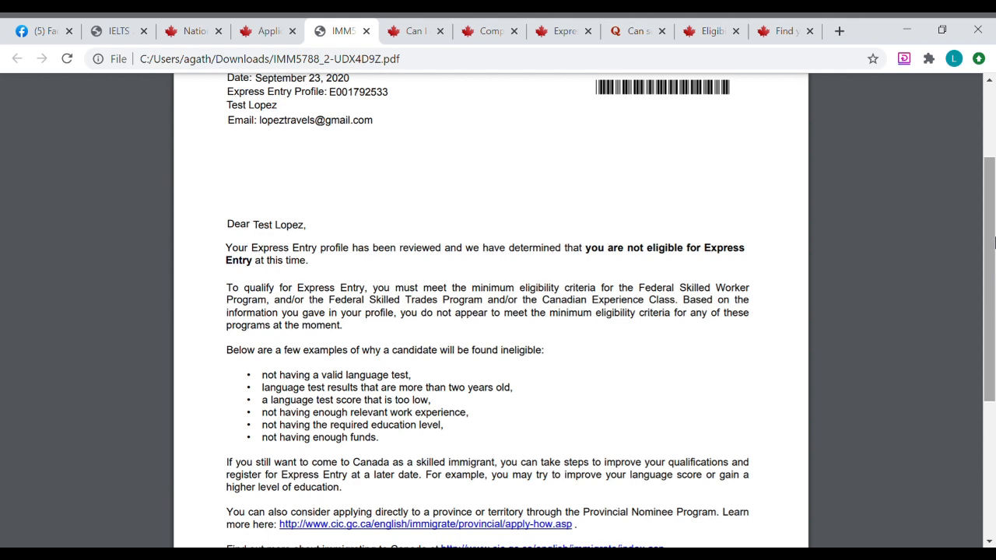
drag(994, 243, 993, 257)
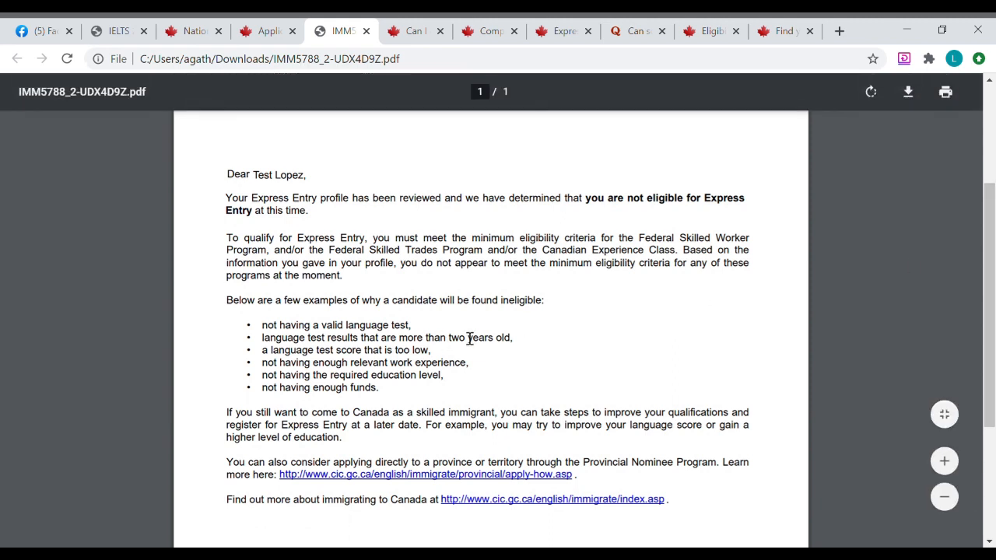
drag(269, 326, 315, 337)
click(389, 389)
click(319, 331)
drag(387, 378, 335, 322)
double_click(335, 323)
click(349, 389)
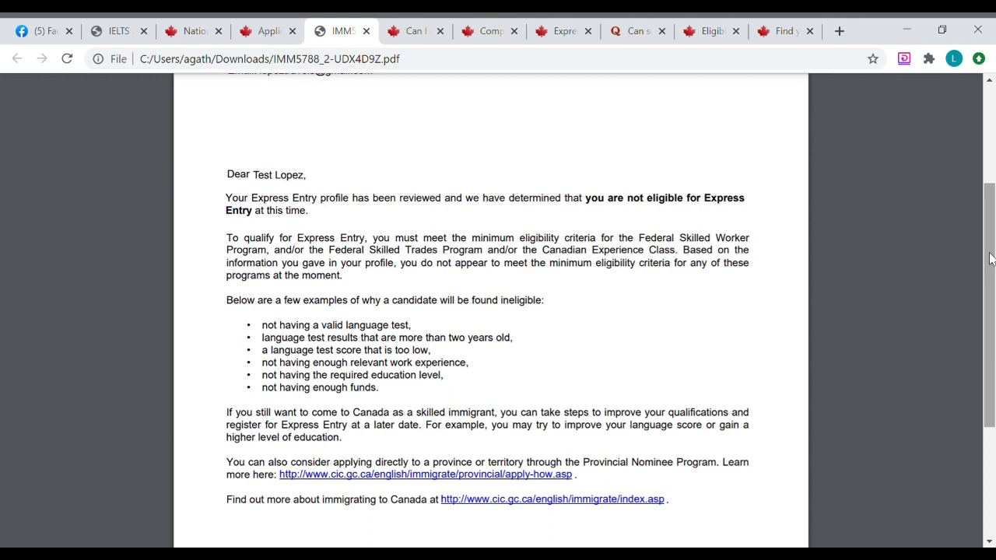
scroll(992, 260, up, 3)
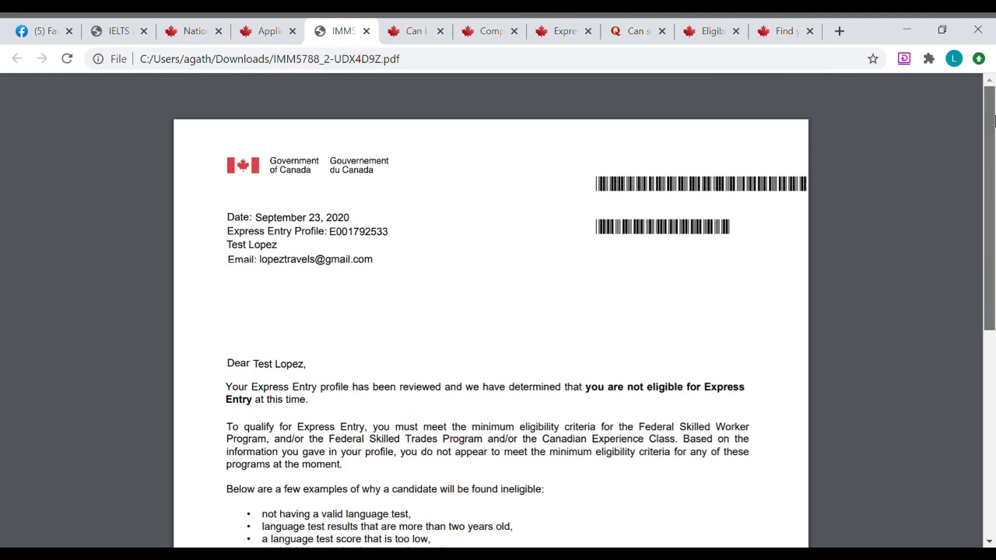
Close the PDF letter and log out of the test account, confirming the sign-out.
click(367, 31)
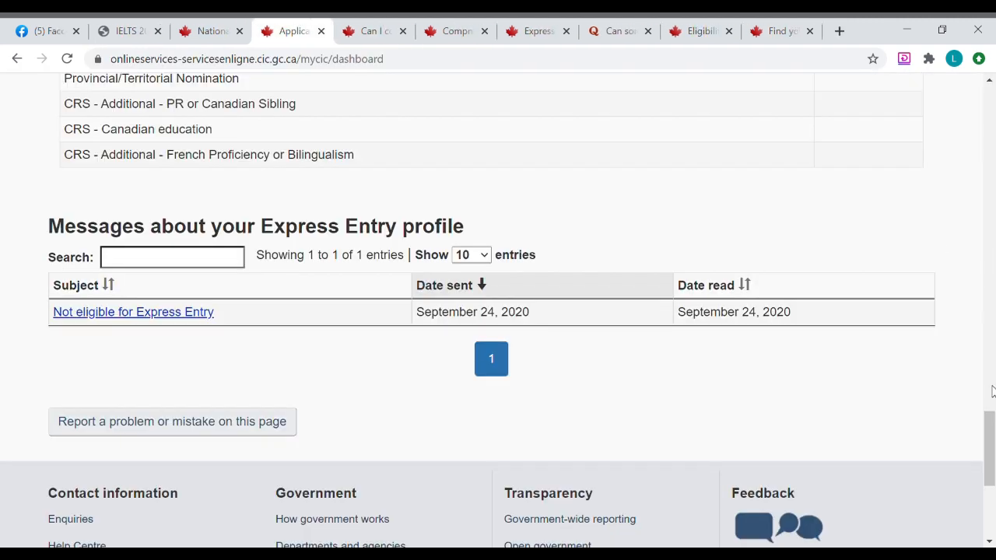
scroll(991, 391, up, 15)
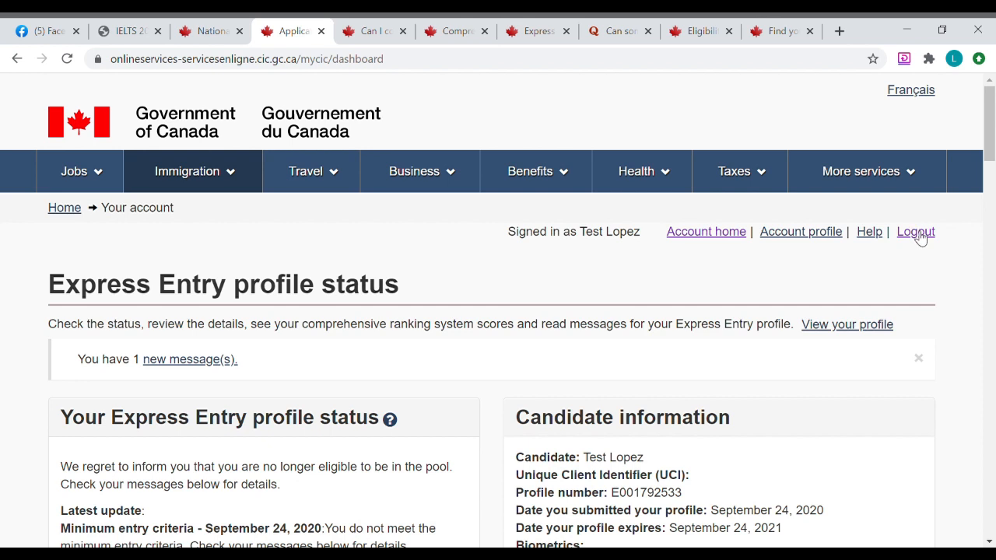
click(918, 234)
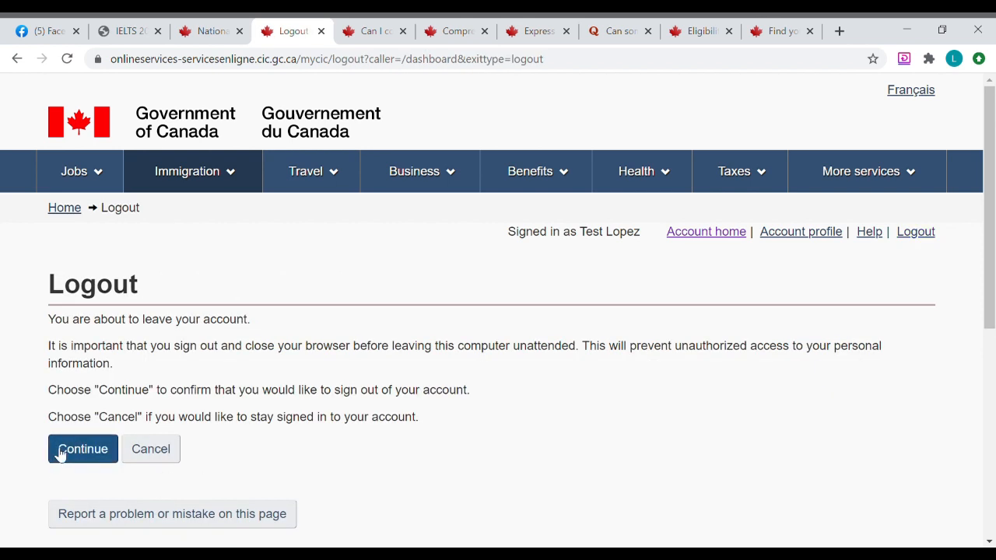
click(61, 455)
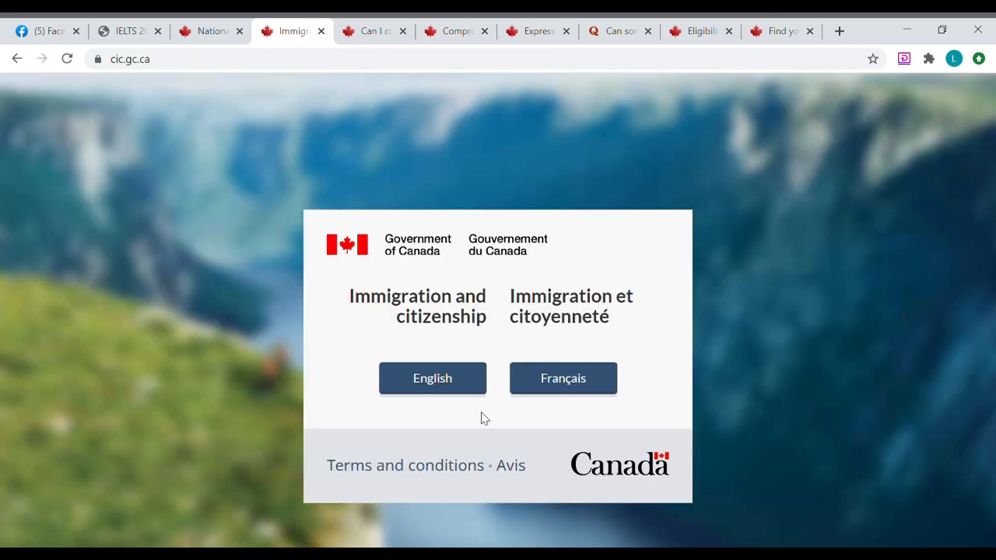
Choose English and go through 'Sign in or create an account' to the GCKey sign-in page.
click(436, 385)
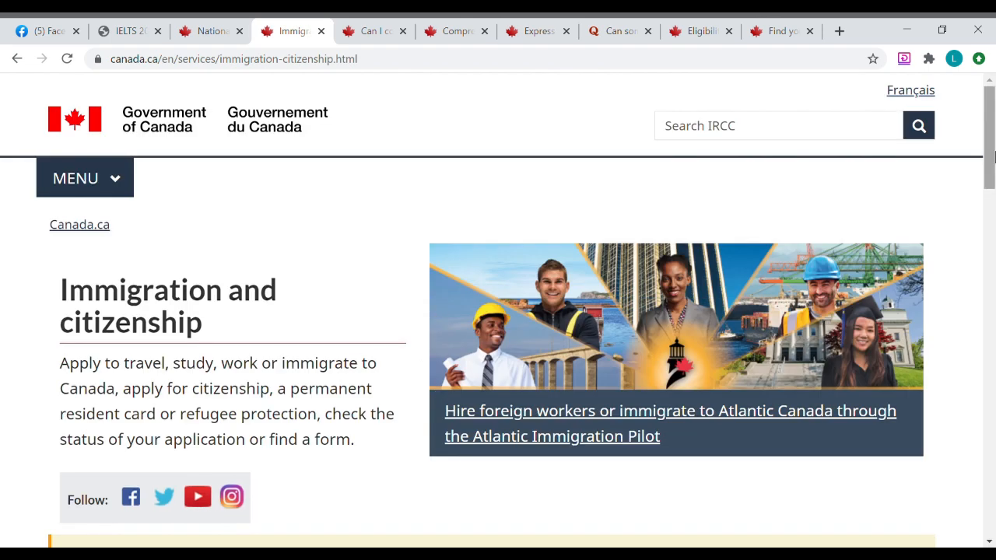
drag(989, 157, 993, 272)
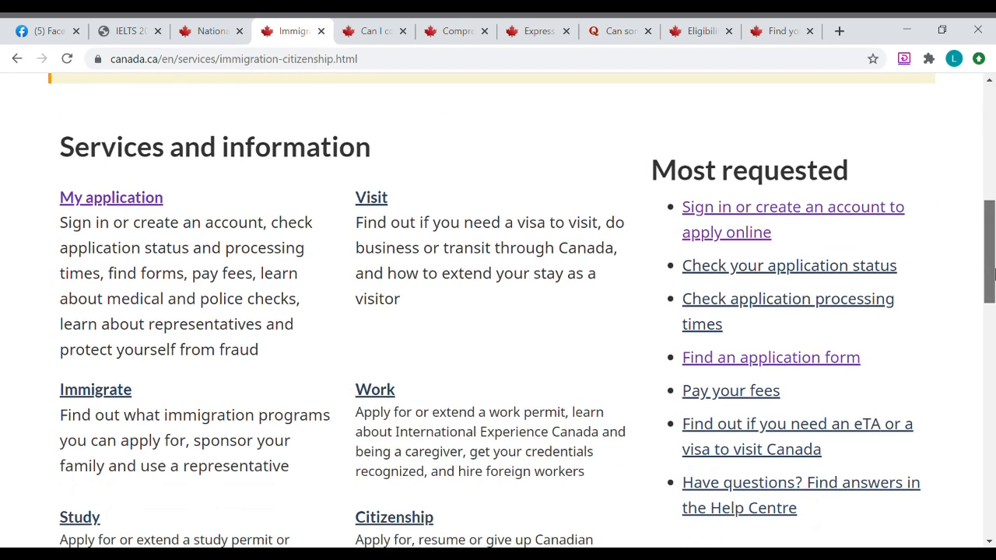
click(149, 204)
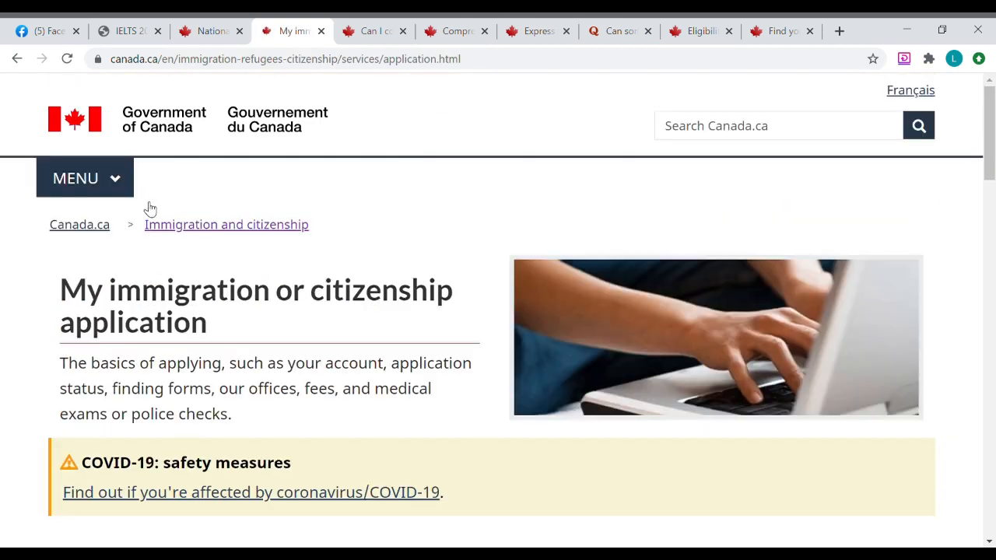
click(18, 59)
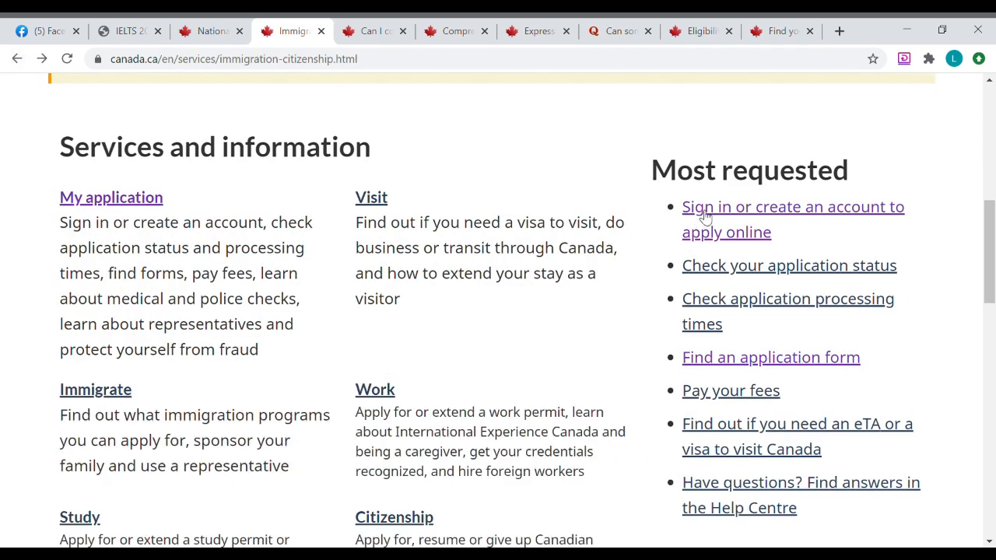
click(698, 210)
scroll(993, 189, down, 9)
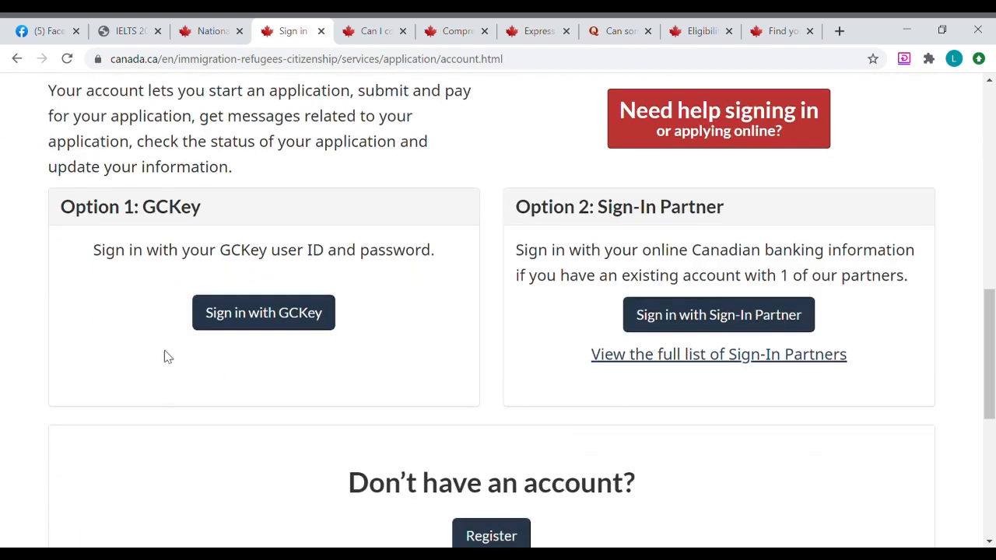
click(272, 333)
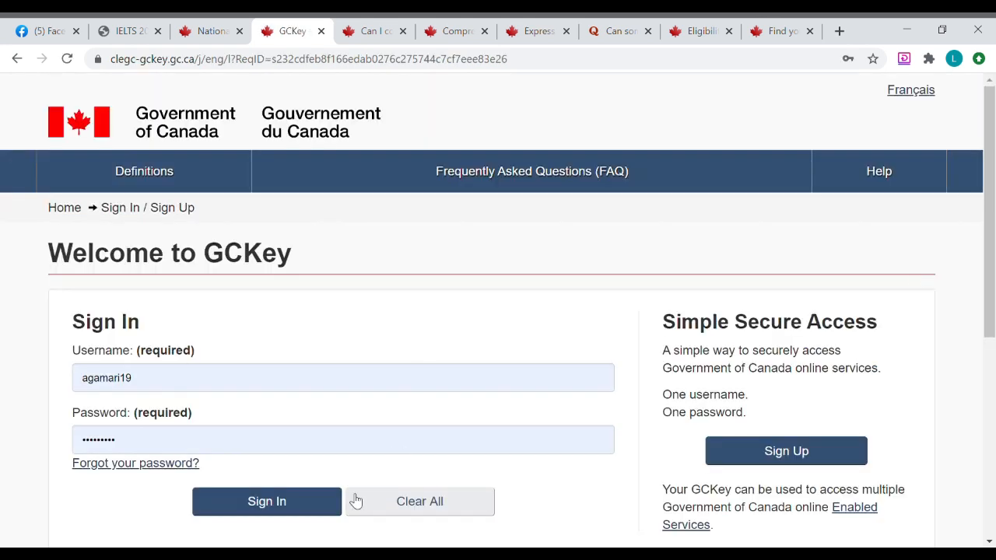
Sign in with the prefilled GCKey credentials and open the February 8, 2020 Express Entry profile's full status.
click(267, 502)
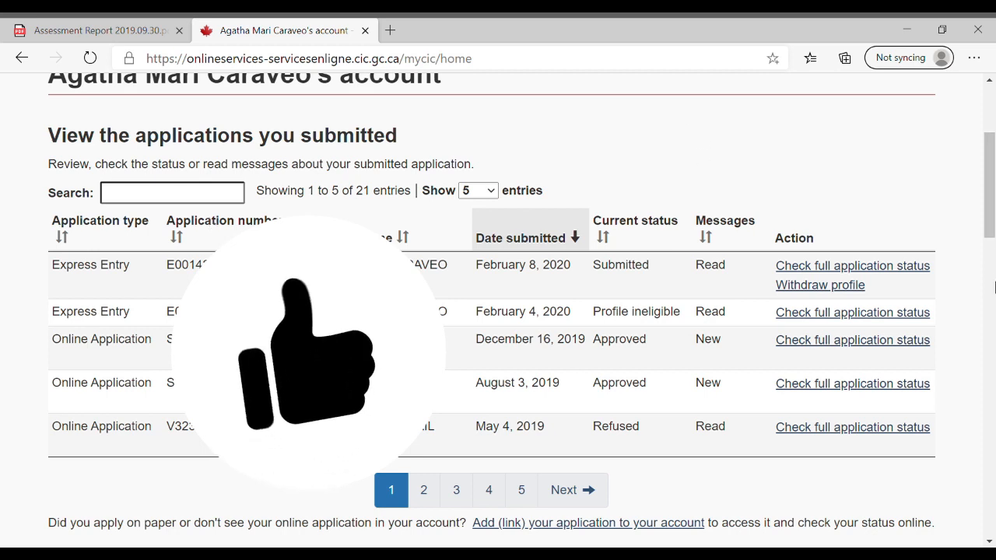
drag(988, 219, 987, 215)
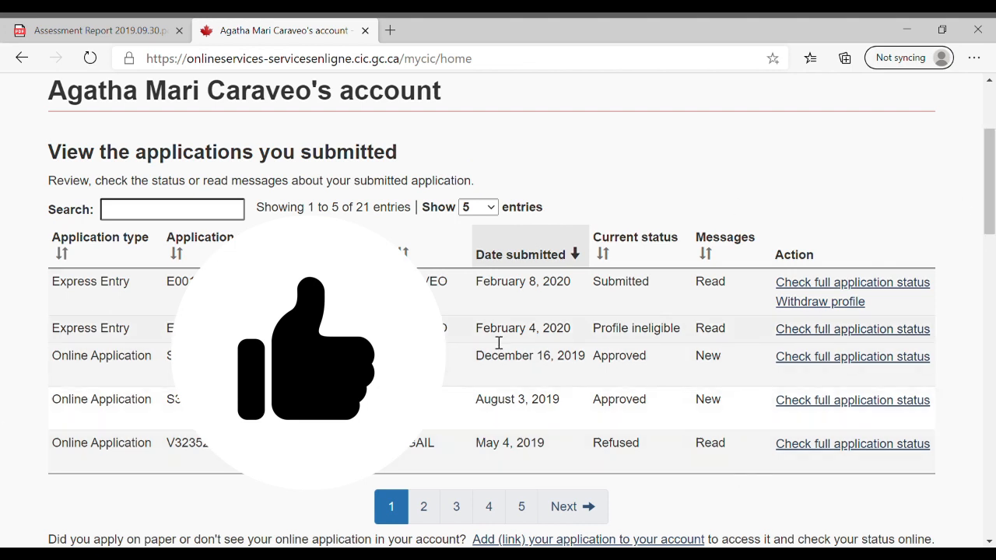
click(137, 284)
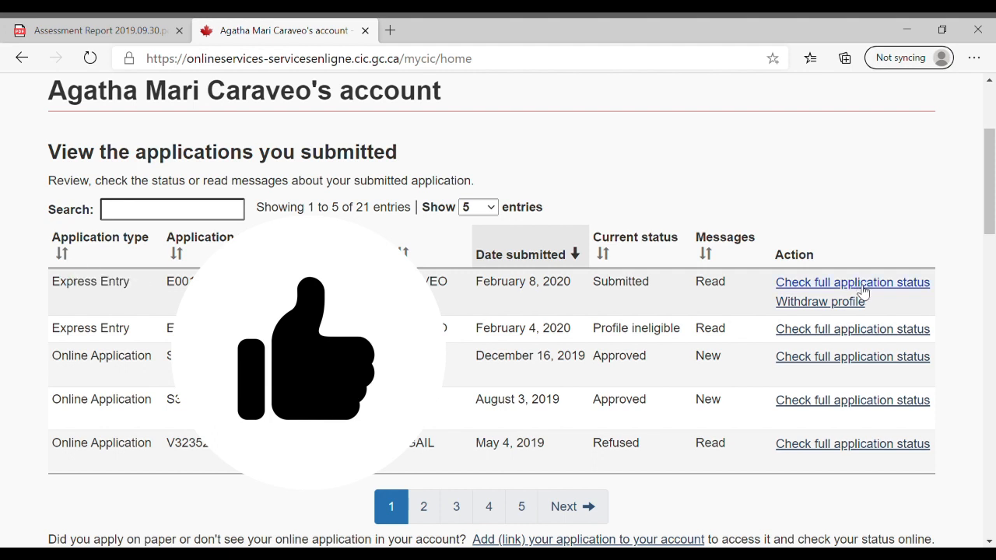
drag(643, 283, 502, 286)
click(612, 288)
click(501, 286)
click(879, 282)
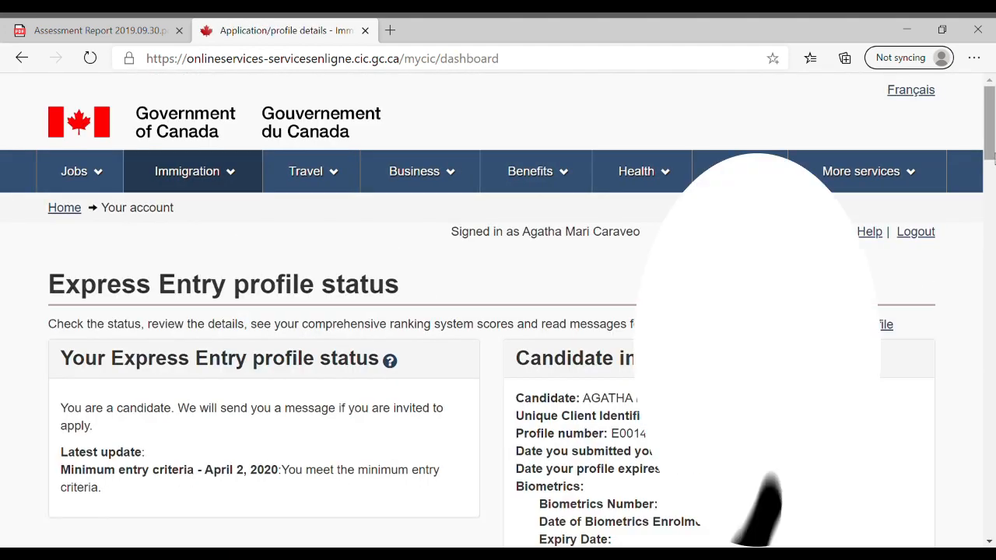
Review the status confirming the profile is a candidate meeting the minimum entry criteria.
scroll(915, 185, down, 2)
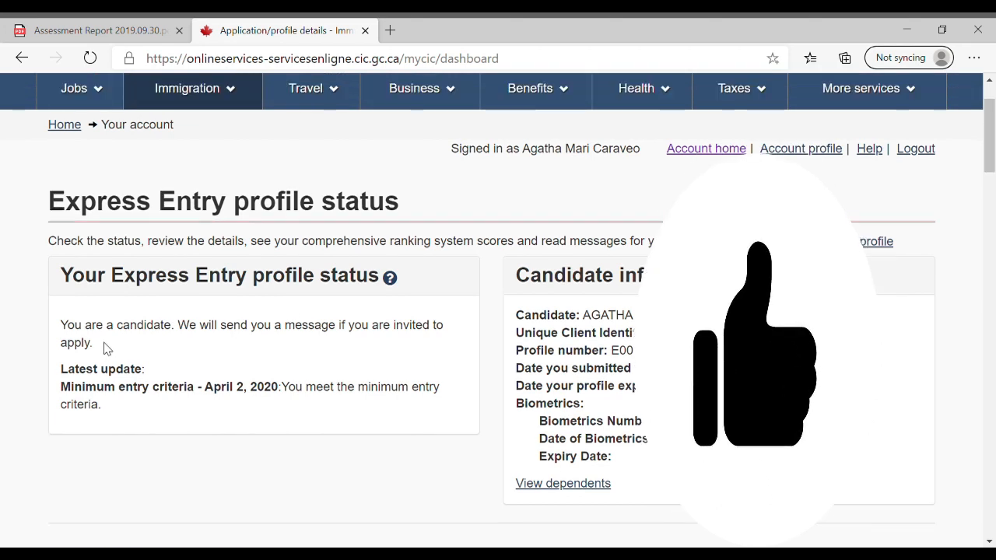
drag(75, 326, 286, 338)
click(286, 338)
drag(312, 394, 382, 394)
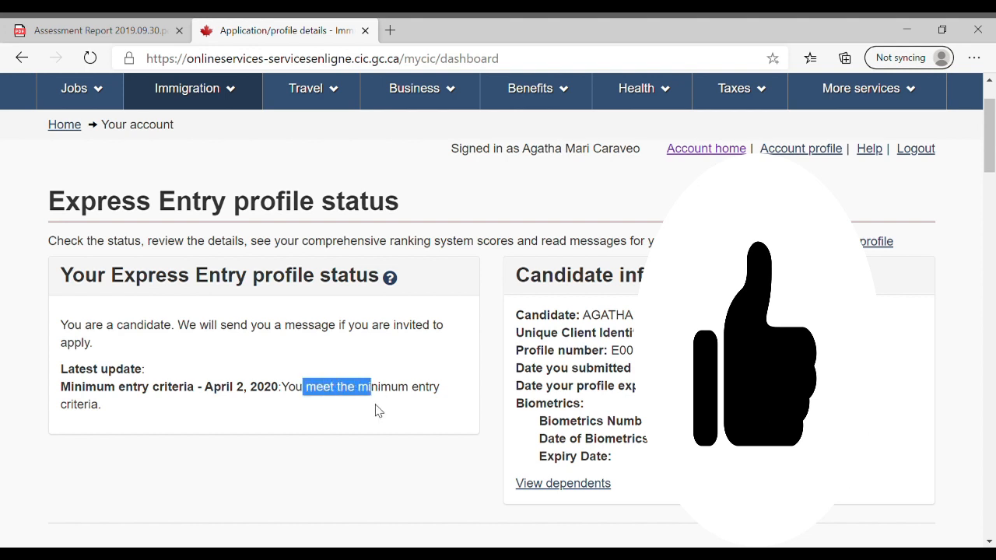
click(377, 409)
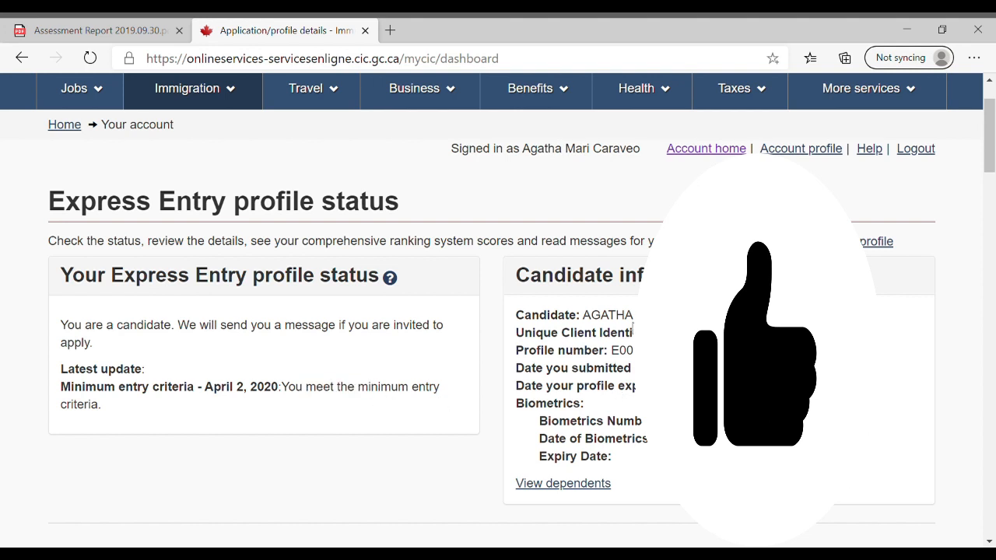
Check the invitation and provincial nomination lines: no invitation to apply, nominating province Not Applicable.
drag(991, 120, 992, 193)
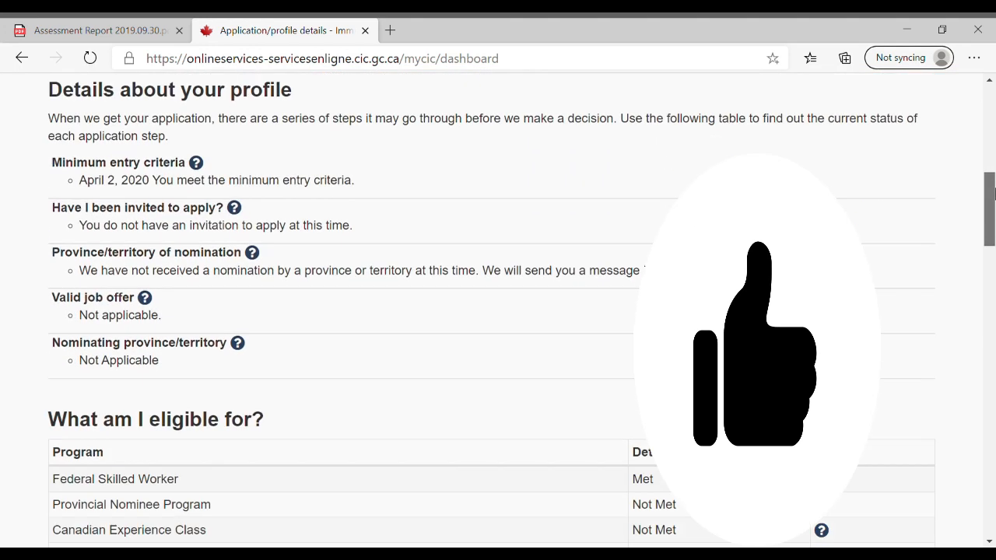
scroll(244, 242, up, 1)
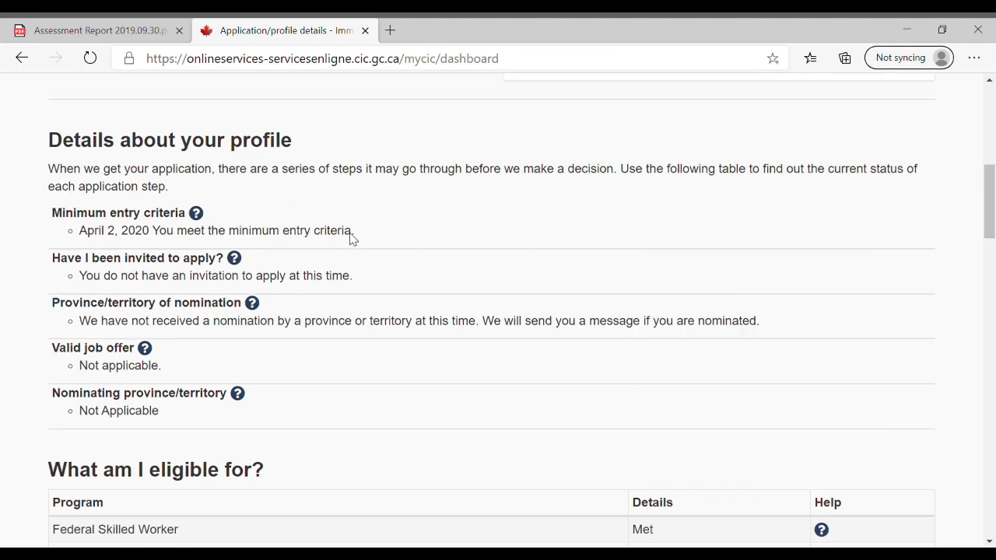
drag(351, 240, 149, 243)
click(373, 246)
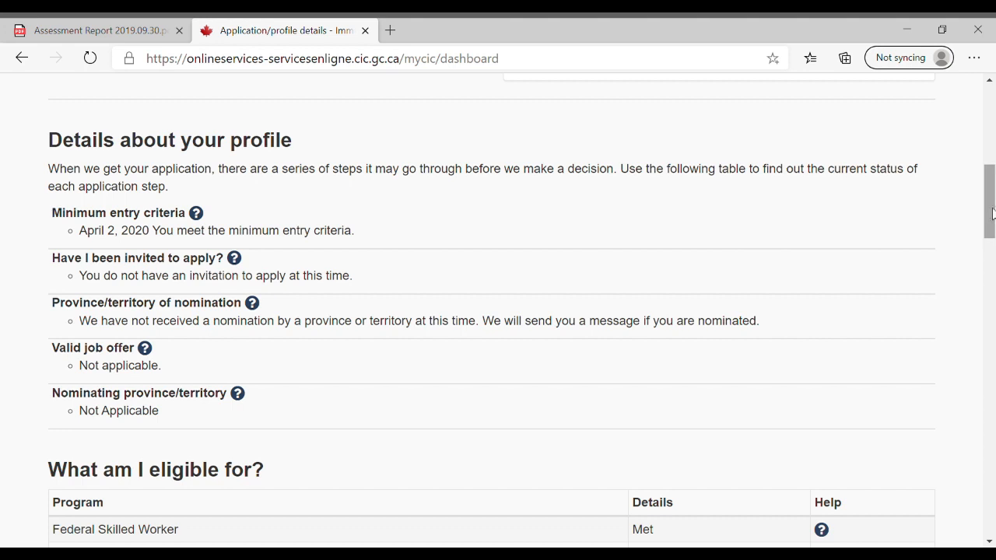
drag(109, 327, 338, 326)
click(334, 325)
drag(204, 288, 288, 296)
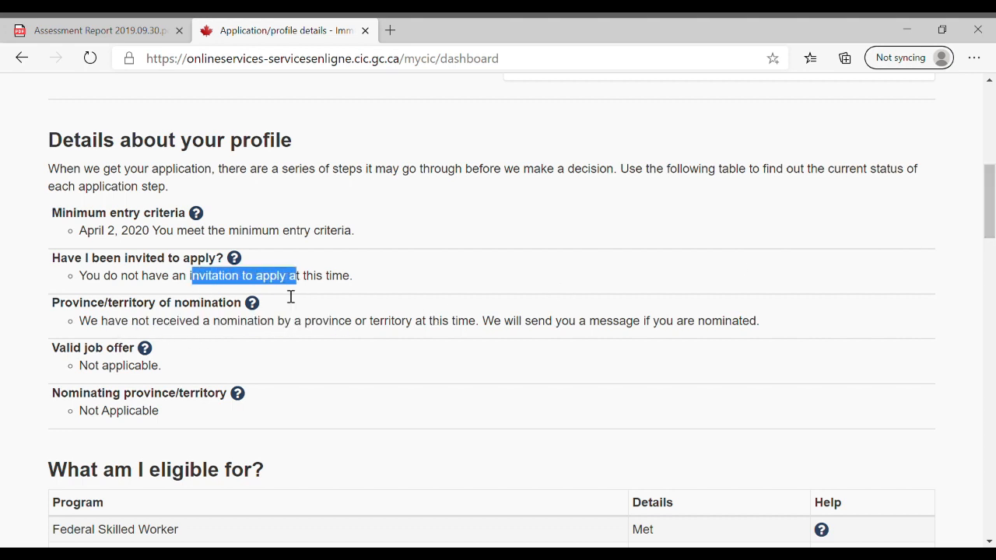
drag(124, 376, 164, 364)
click(164, 364)
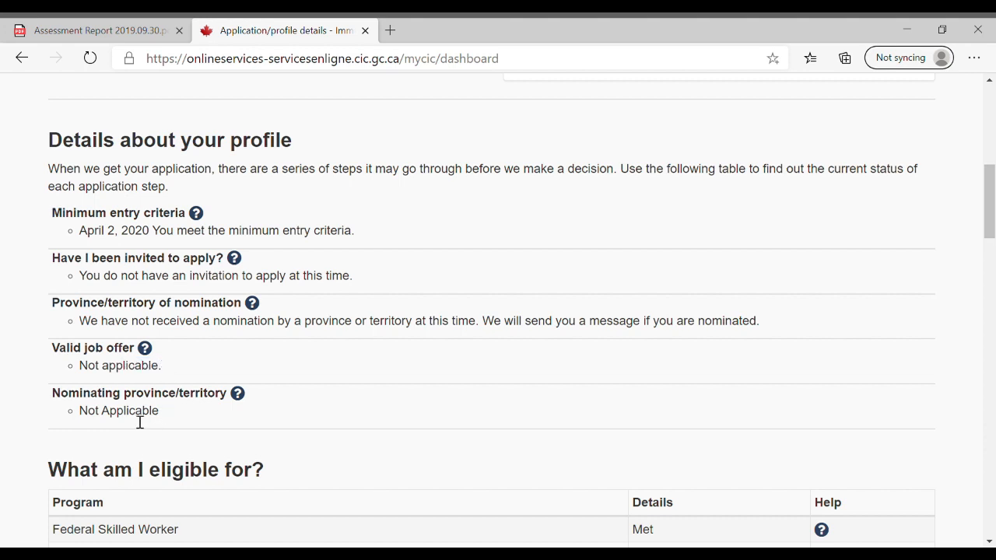
drag(129, 414, 180, 420)
click(179, 420)
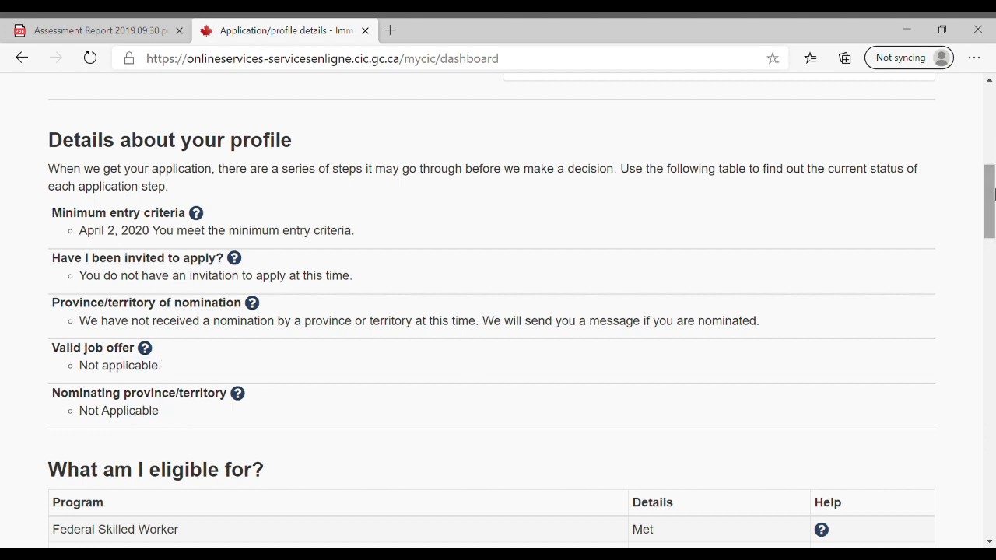
scroll(612, 370, down, 2)
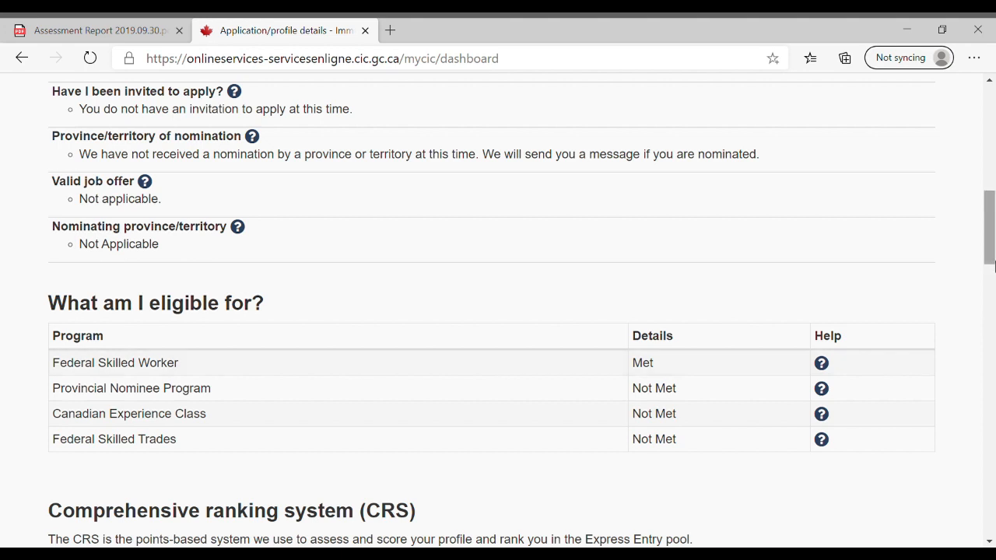
drag(994, 230, 993, 288)
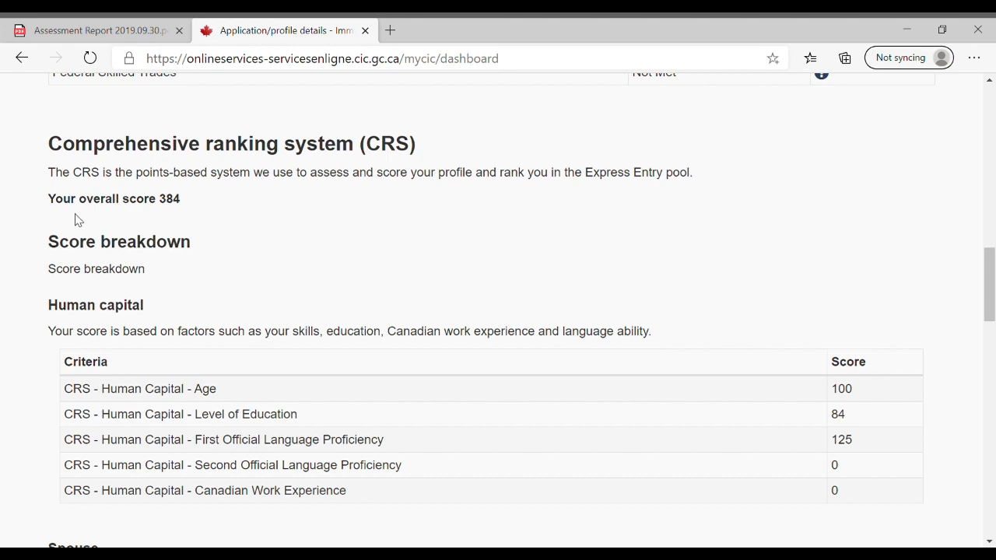
Review the overall CRS score of 384 and its breakdown tables down to the profile messages.
drag(63, 200, 570, 381)
click(127, 209)
click(570, 381)
scroll(876, 294, down, 2)
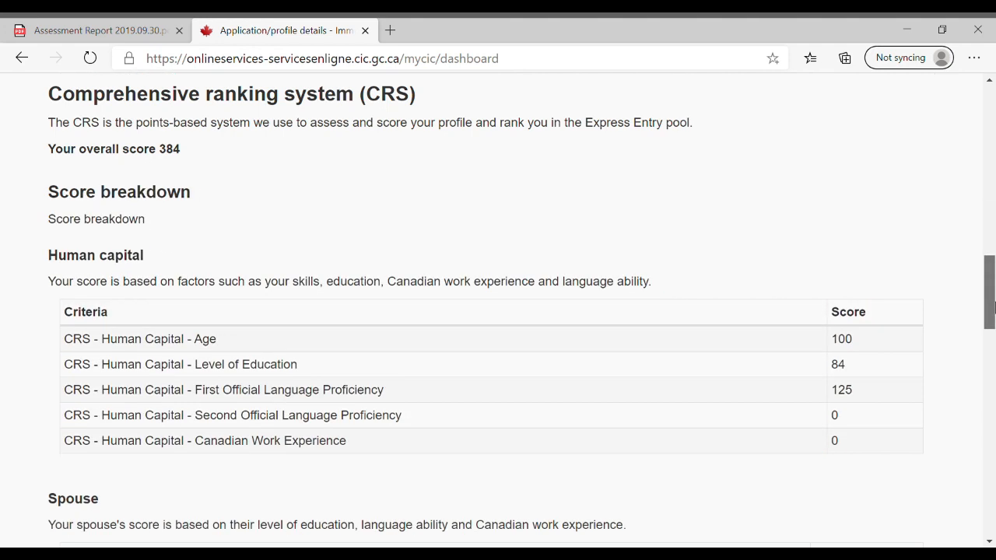
drag(989, 300, 991, 432)
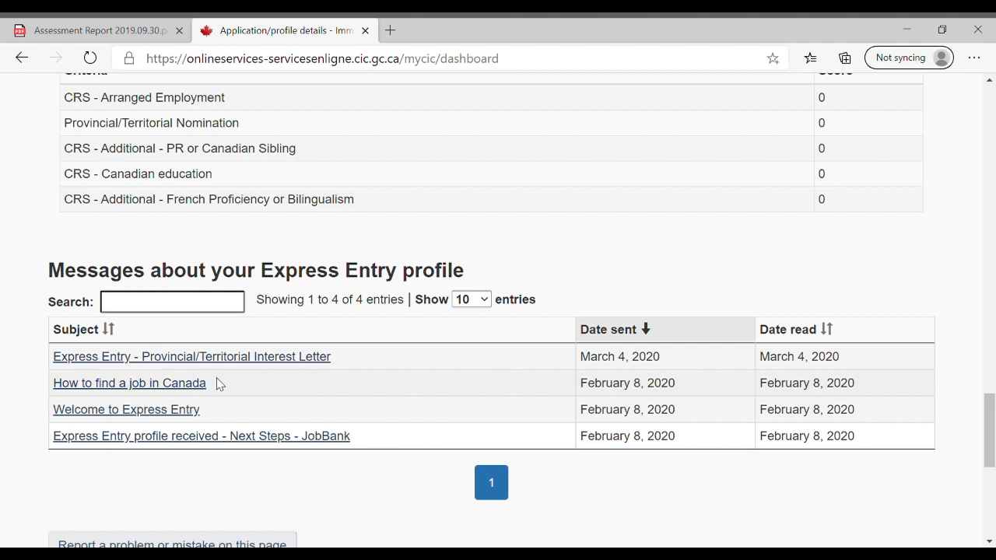
click(233, 356)
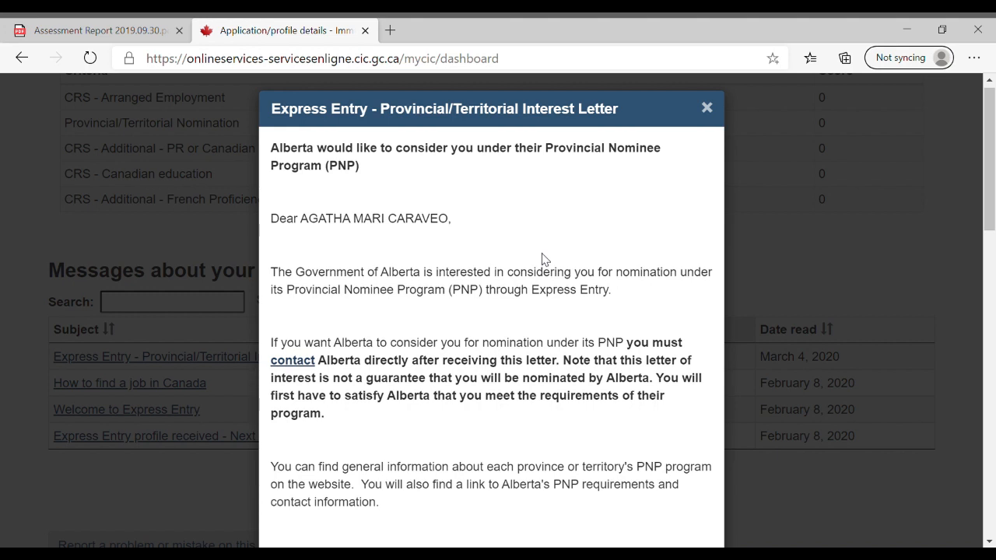
drag(319, 180, 287, 159)
click(287, 158)
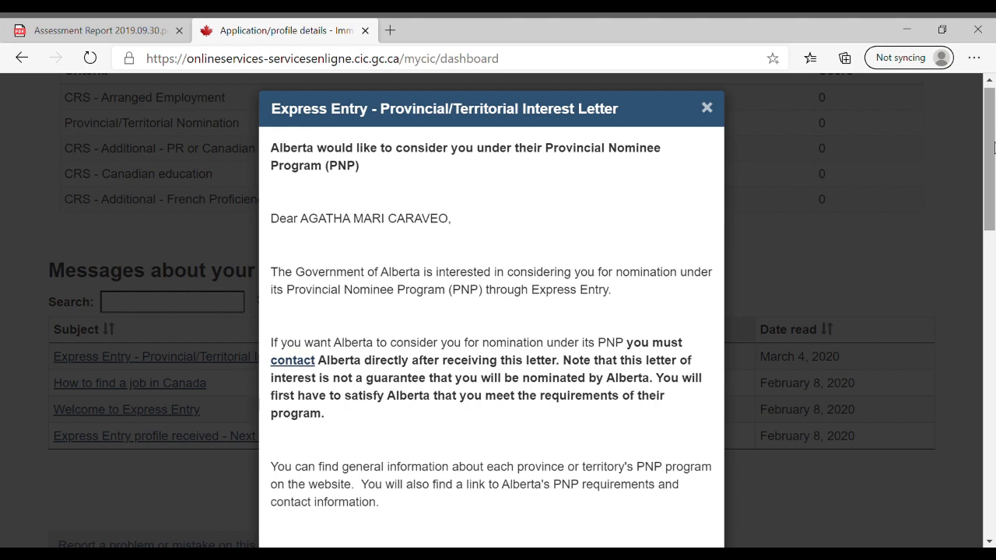
scroll(994, 147, down, 1)
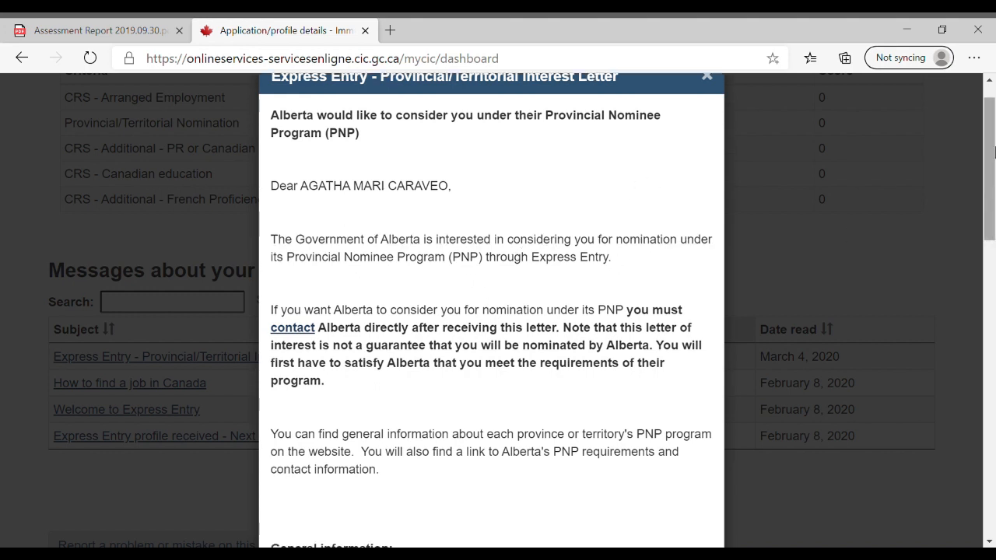
scroll(992, 147, up, 1)
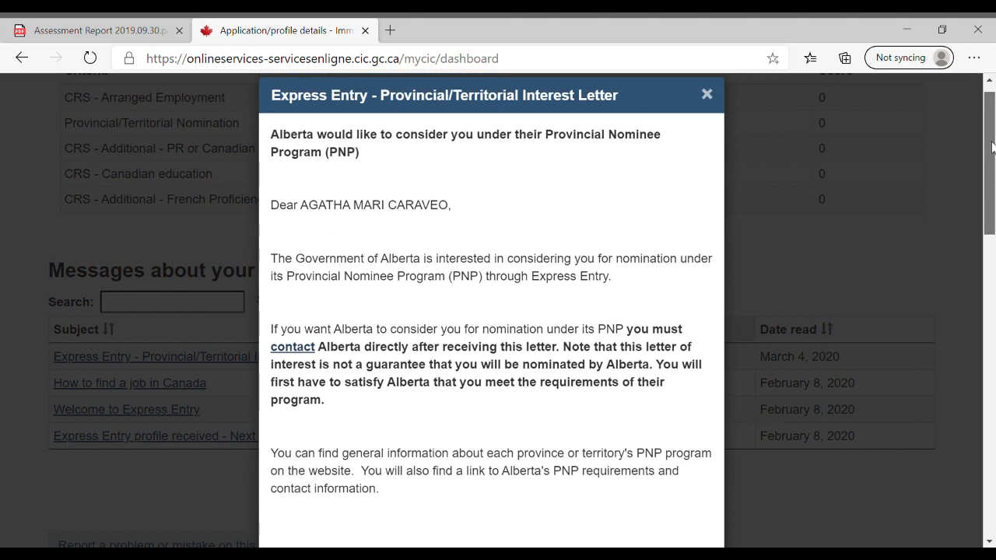
drag(994, 148, 981, 477)
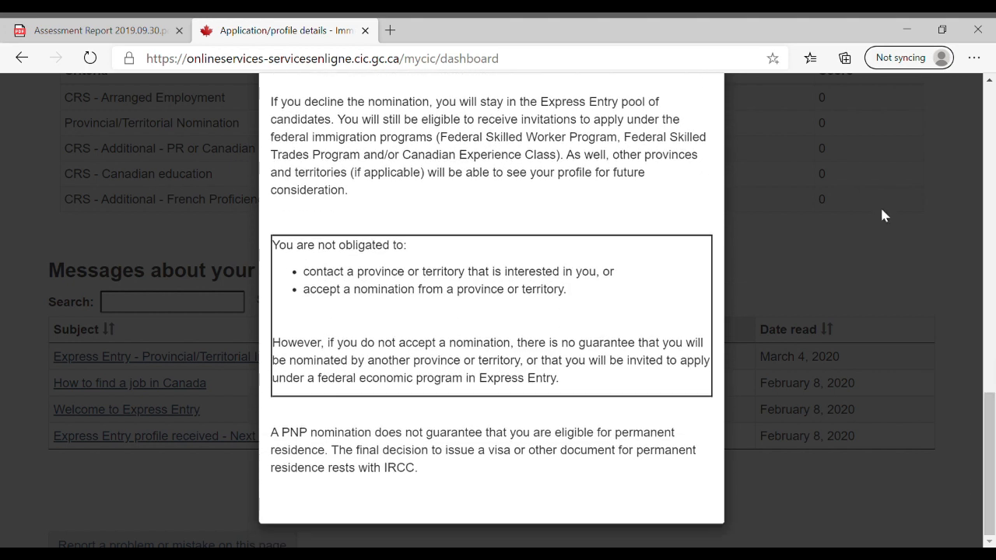
key(Escape)
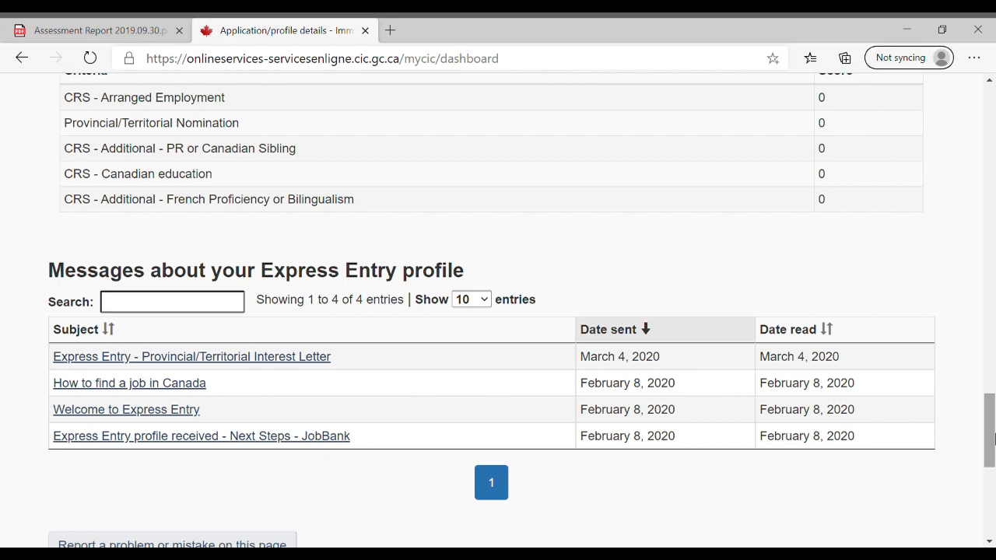
Scroll back to the top and log out of the candidate's account, confirming with Continue.
drag(992, 445, 993, 128)
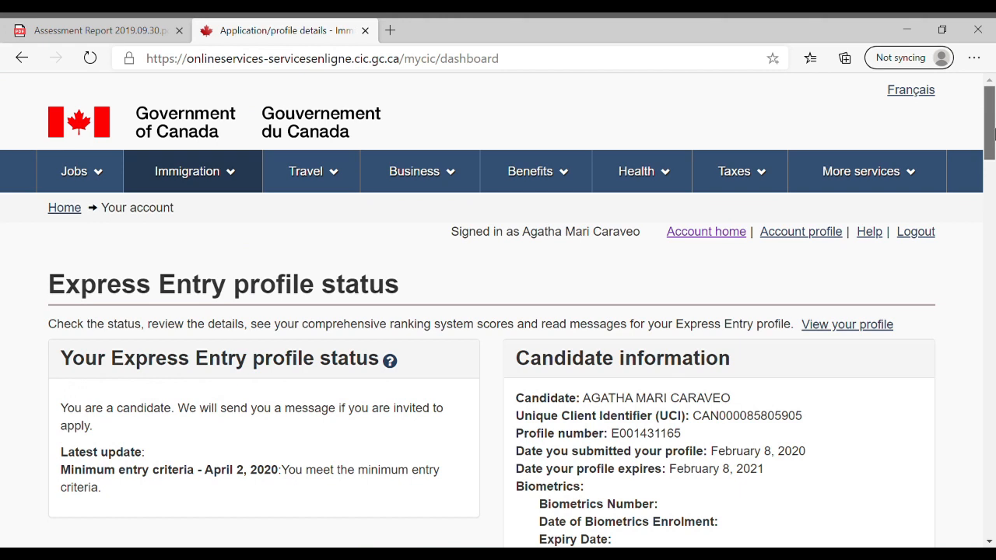
mouse_move(993, 134)
mouse_down()
mouse_move(993, 164)
mouse_move(993, 140)
mouse_up()
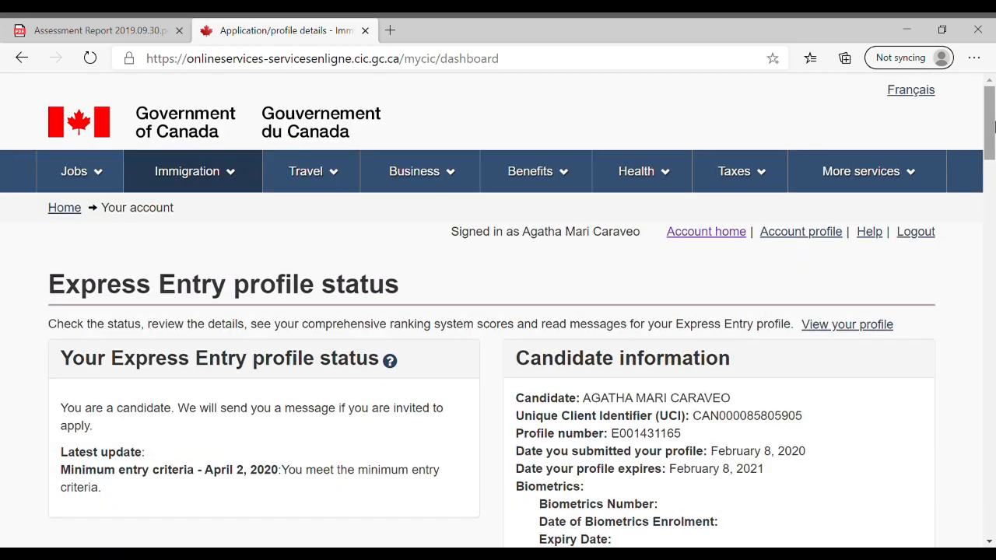
click(922, 231)
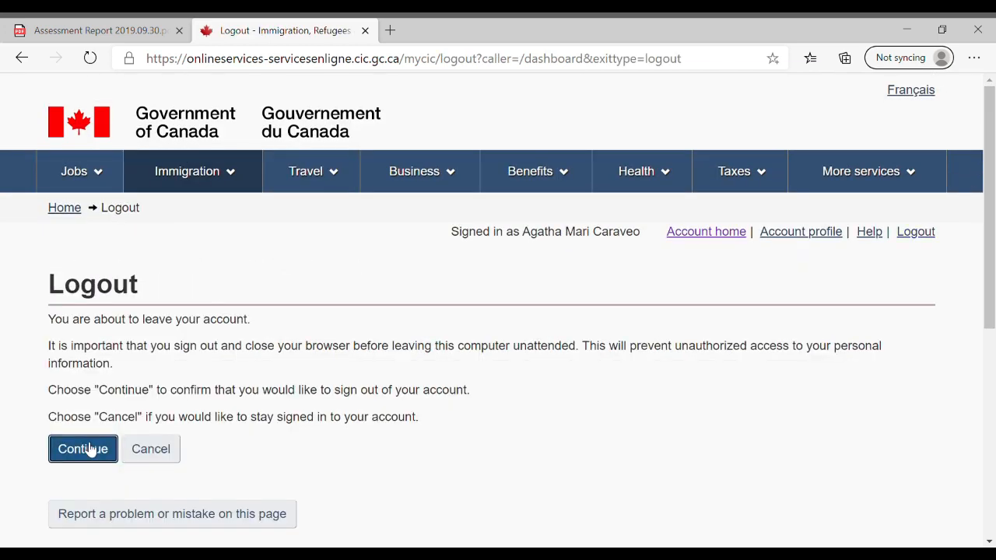
click(89, 449)
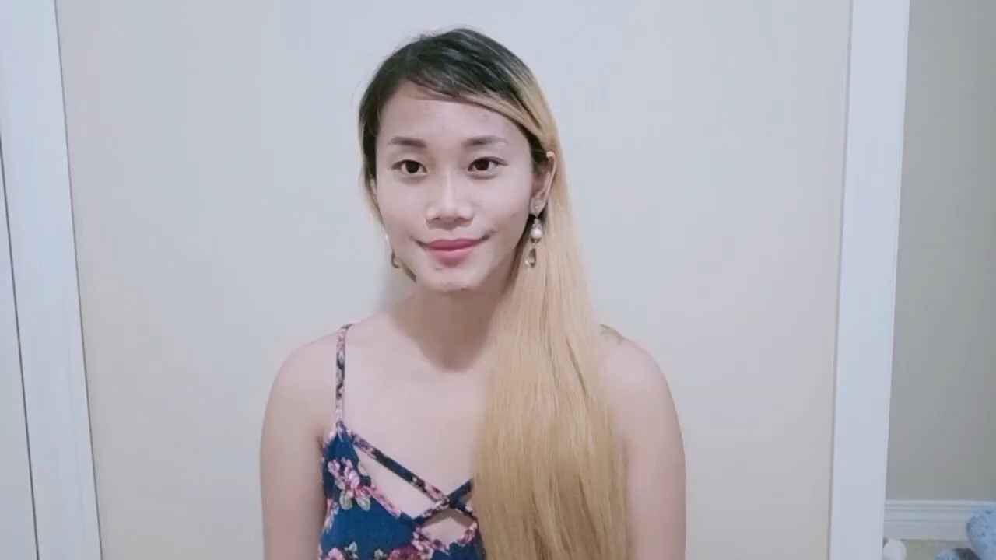